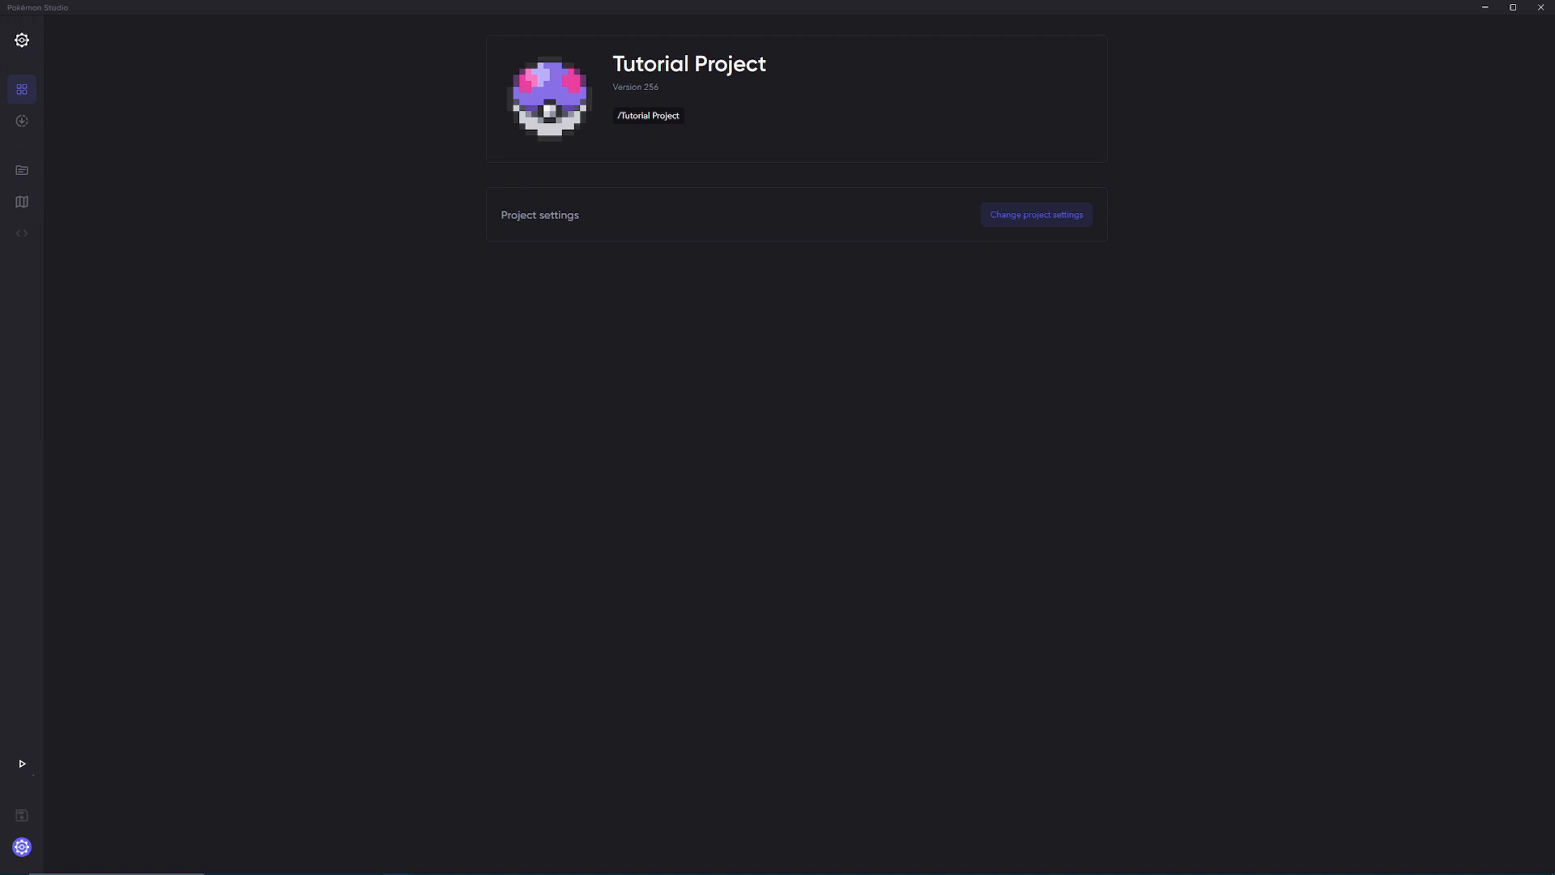
# Step: Switch to the browser and look over the "Trainers and Animations" Episode 6 video's event commands and description
pyautogui.hotkey('alt', 'Tab')
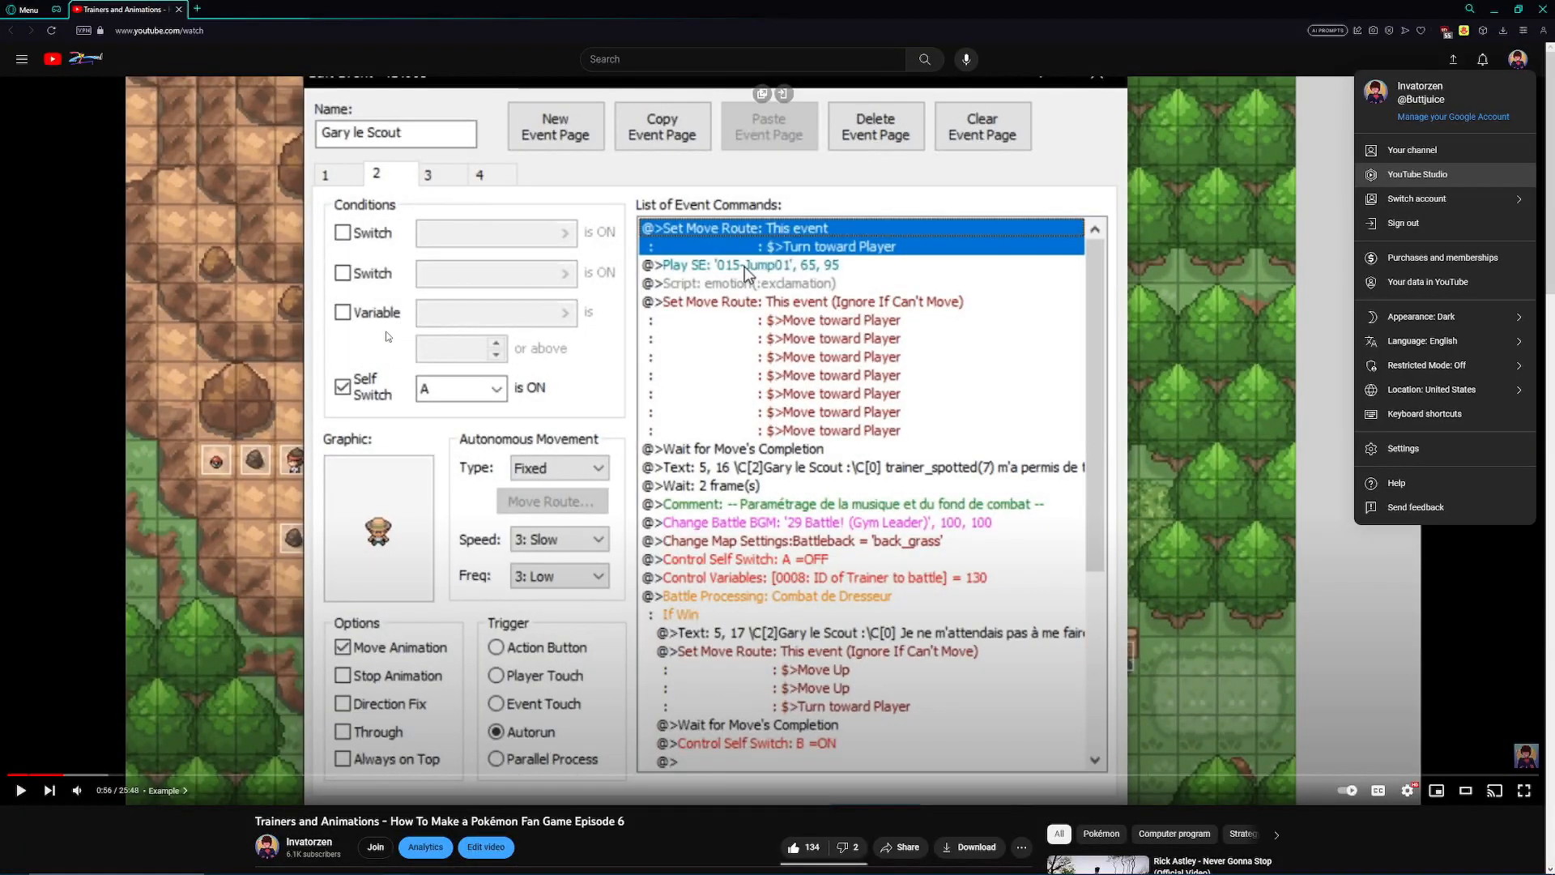
pyautogui.click(745, 266)
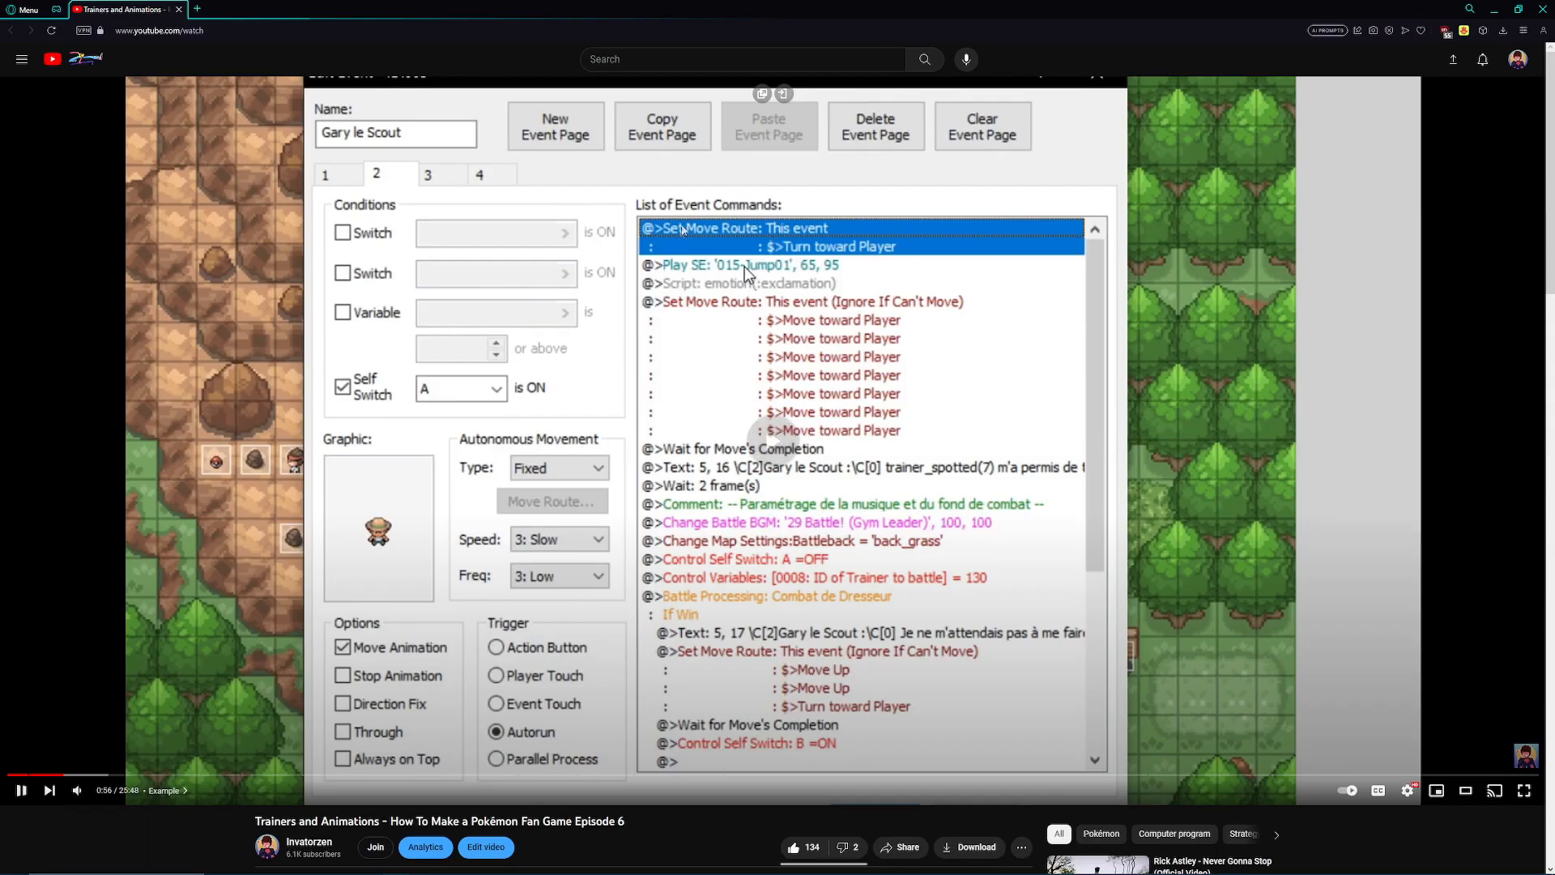
pyautogui.scroll(-5, 745, 266)
pyautogui.scroll(5, 741, 261)
pyautogui.scroll(-5, 738, 259)
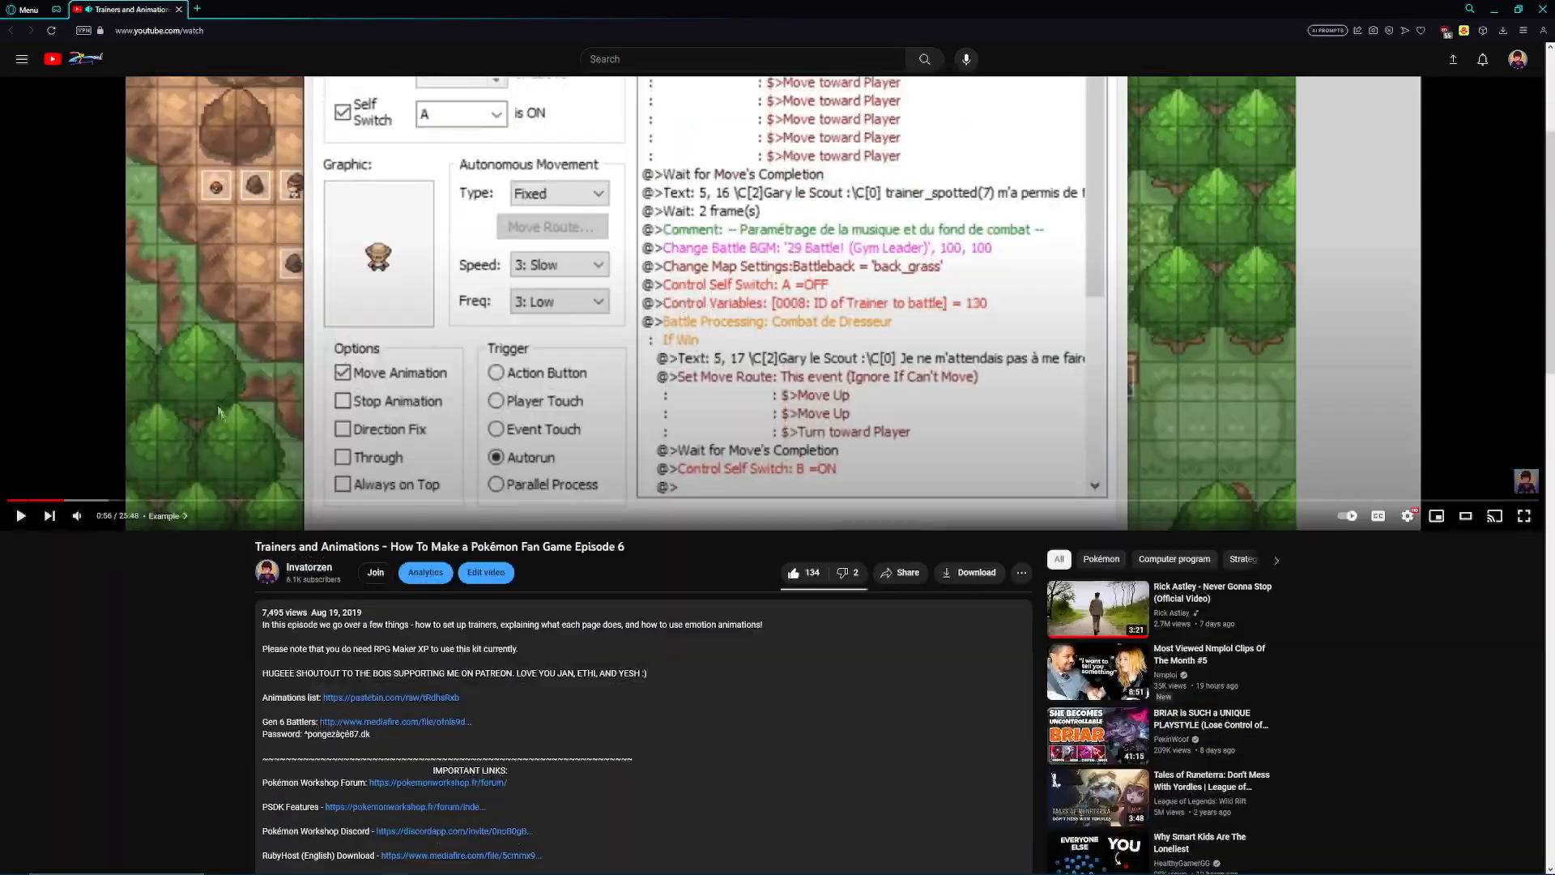
pyautogui.scroll(5, 411, 491)
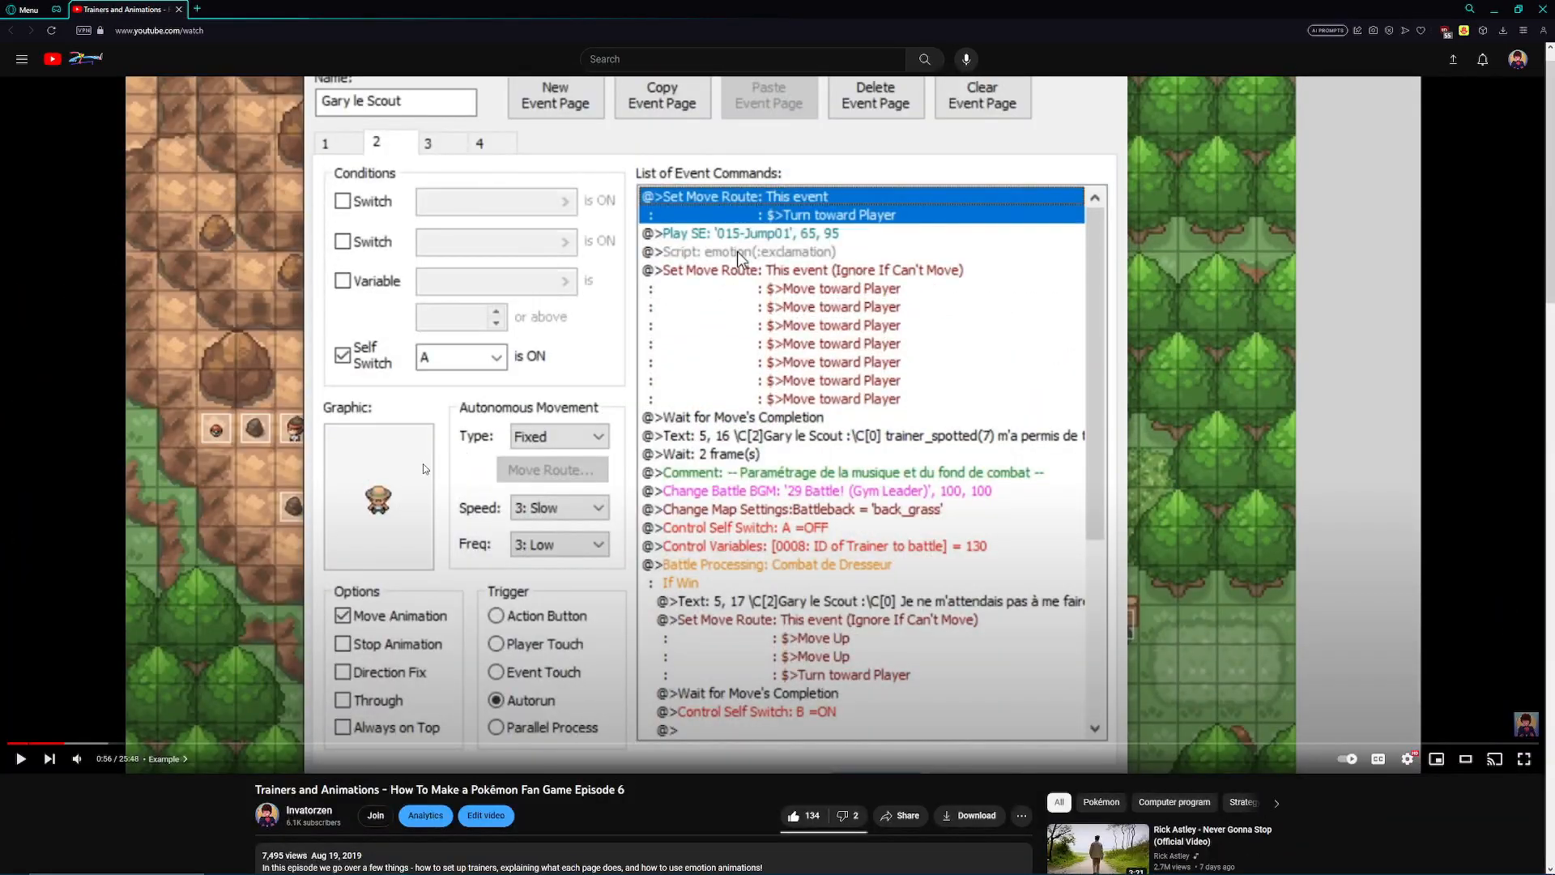
pyautogui.scroll(-2, 423, 463)
pyautogui.scroll(2, 422, 463)
pyautogui.rightClick(482, 452)
pyautogui.scroll(1, 482, 452)
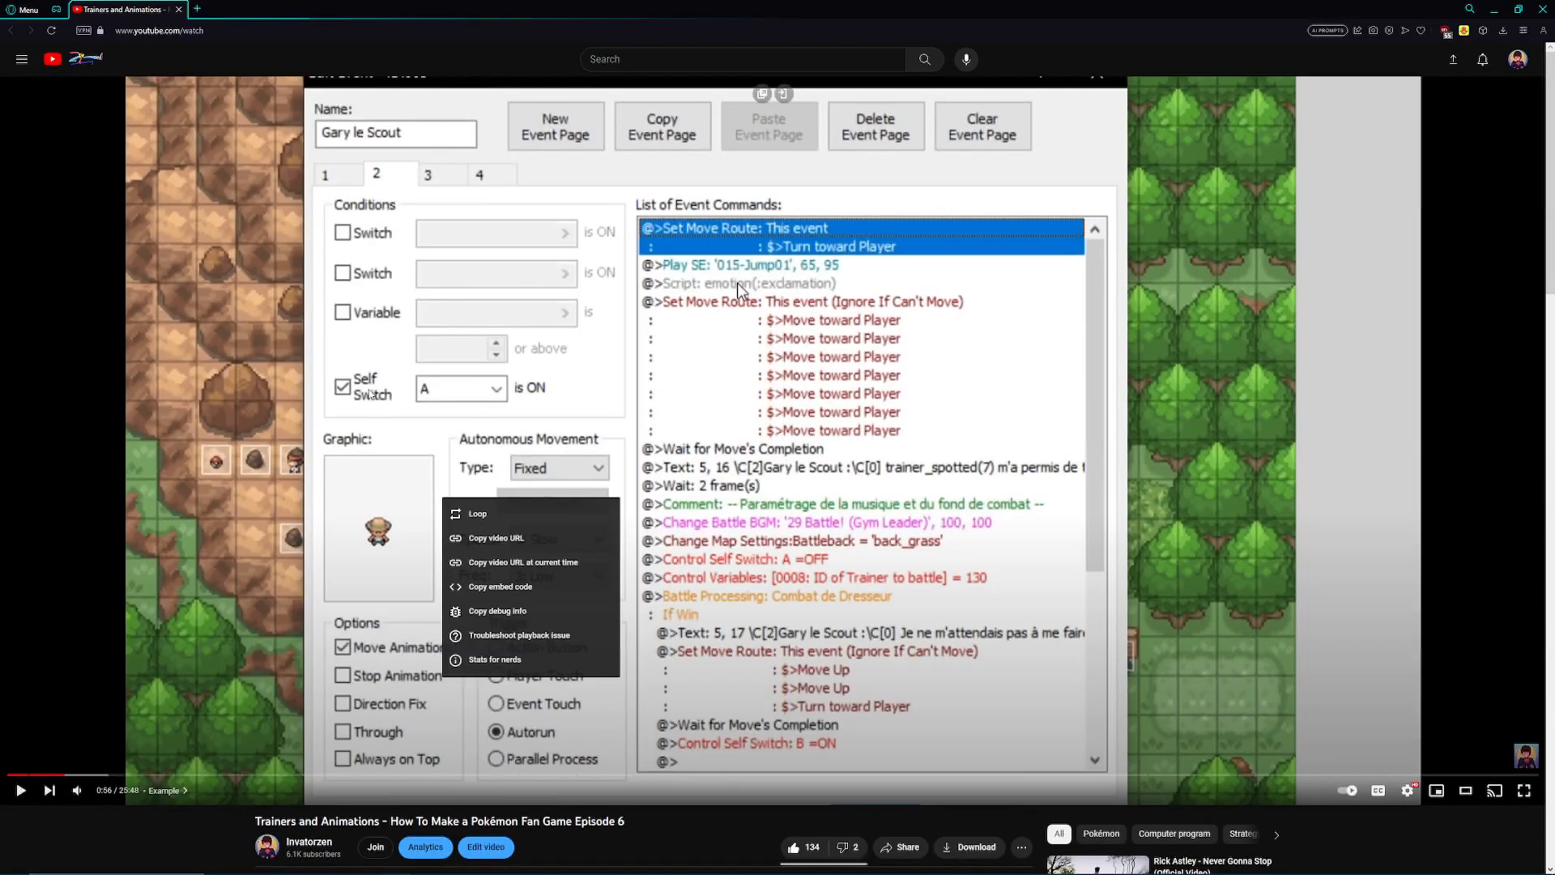
pyautogui.click(173, 824)
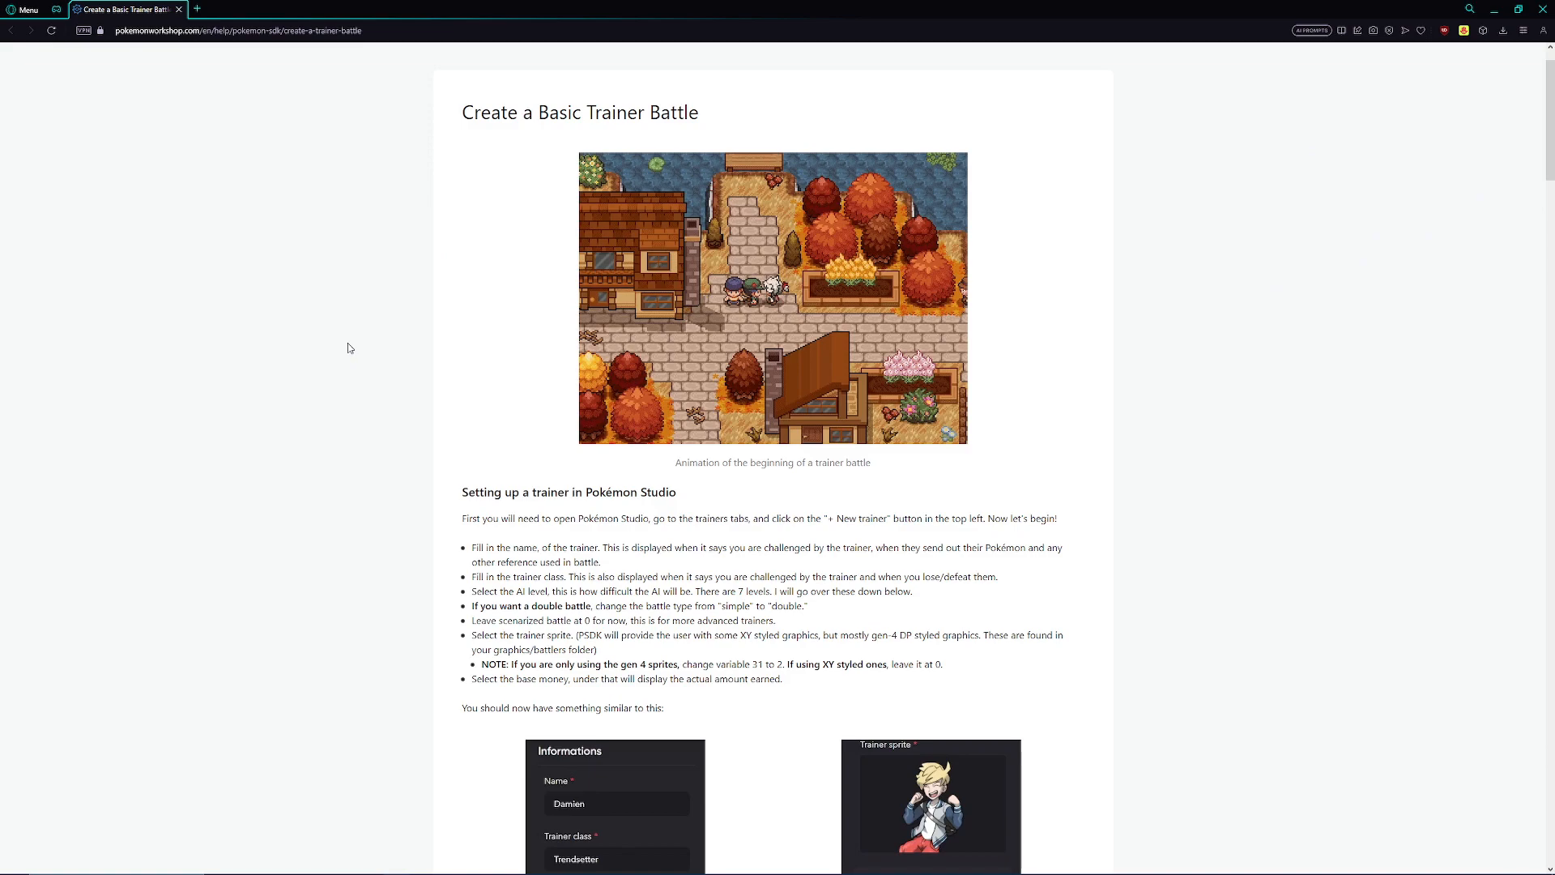
# Step: Go through the Pokémon Workshop Help and Pokémon SDK Help pages to open the "Create a Basic Trainer Battle" guide
pyautogui.scroll(1, 347, 349)
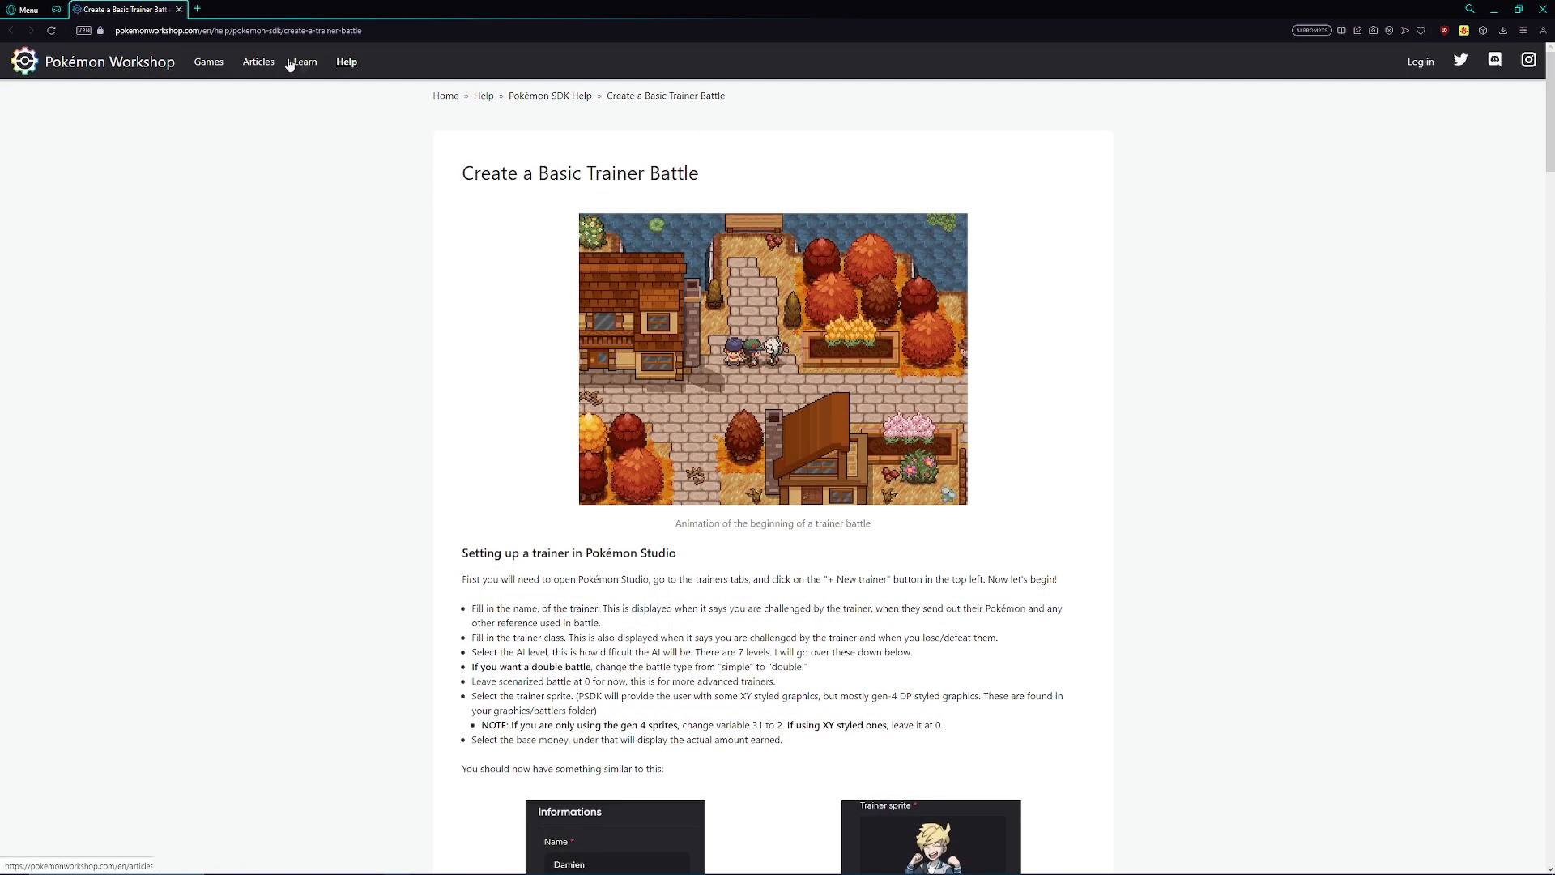
pyautogui.click(346, 62)
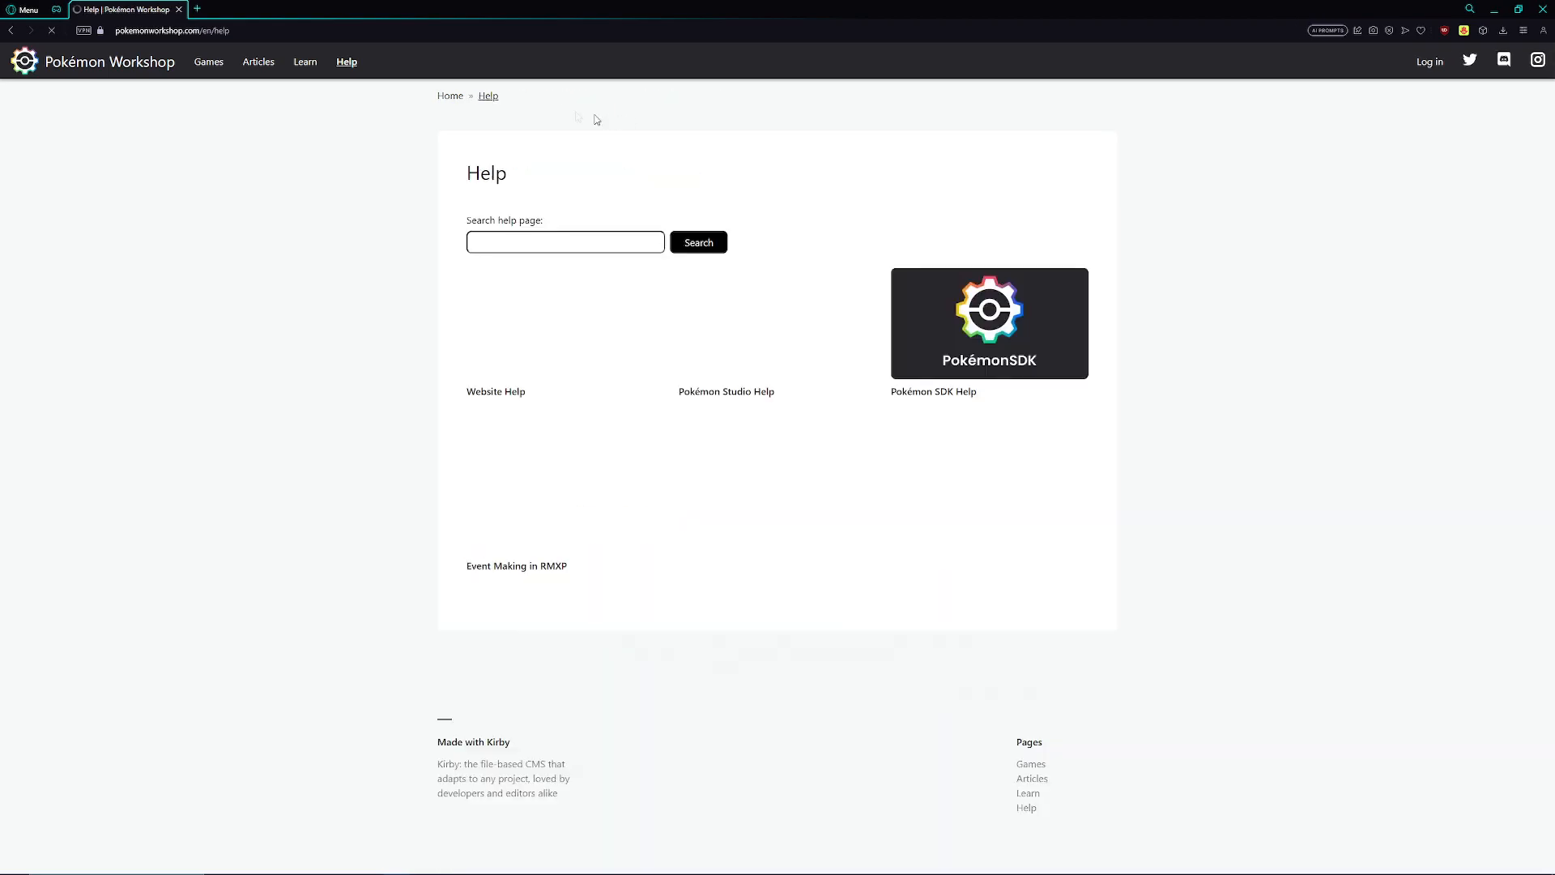
pyautogui.click(942, 361)
pyautogui.scroll(-5, 654, 315)
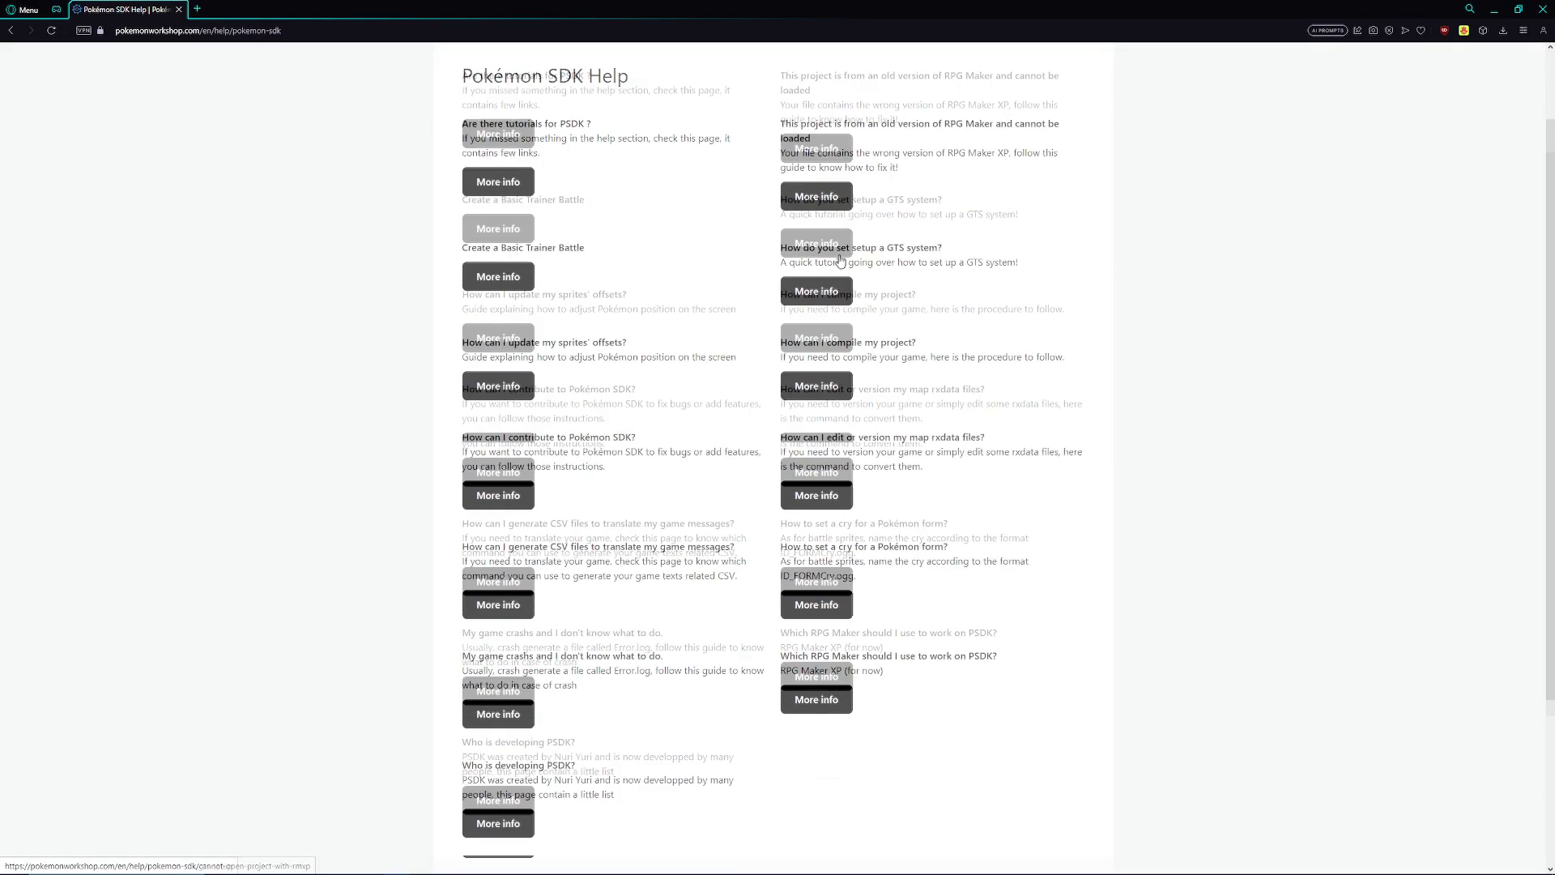
pyautogui.scroll(4, 693, 409)
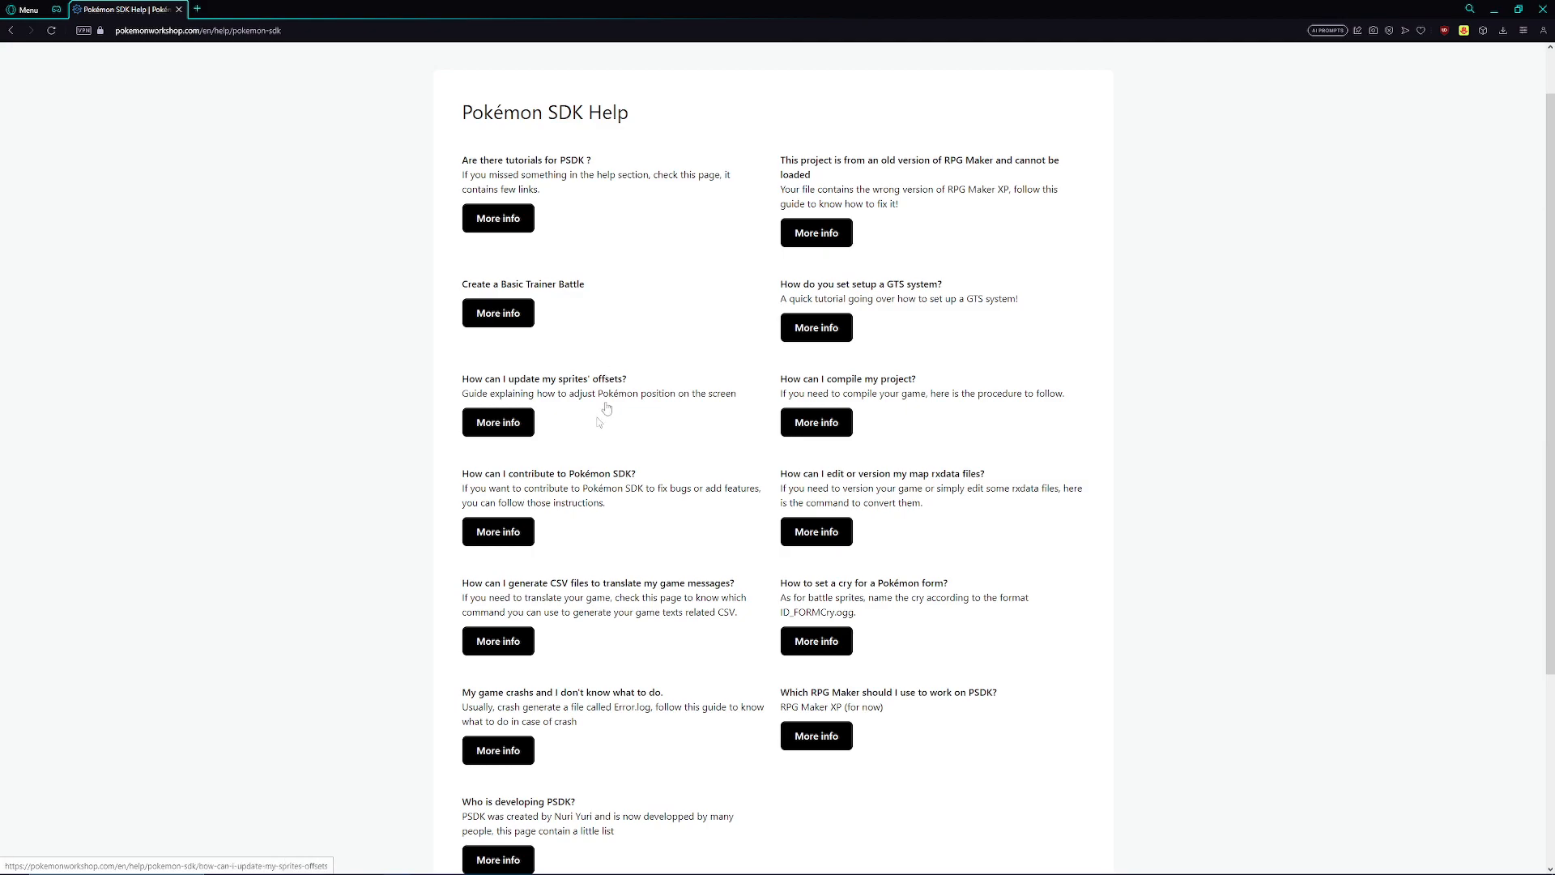
pyautogui.click(511, 320)
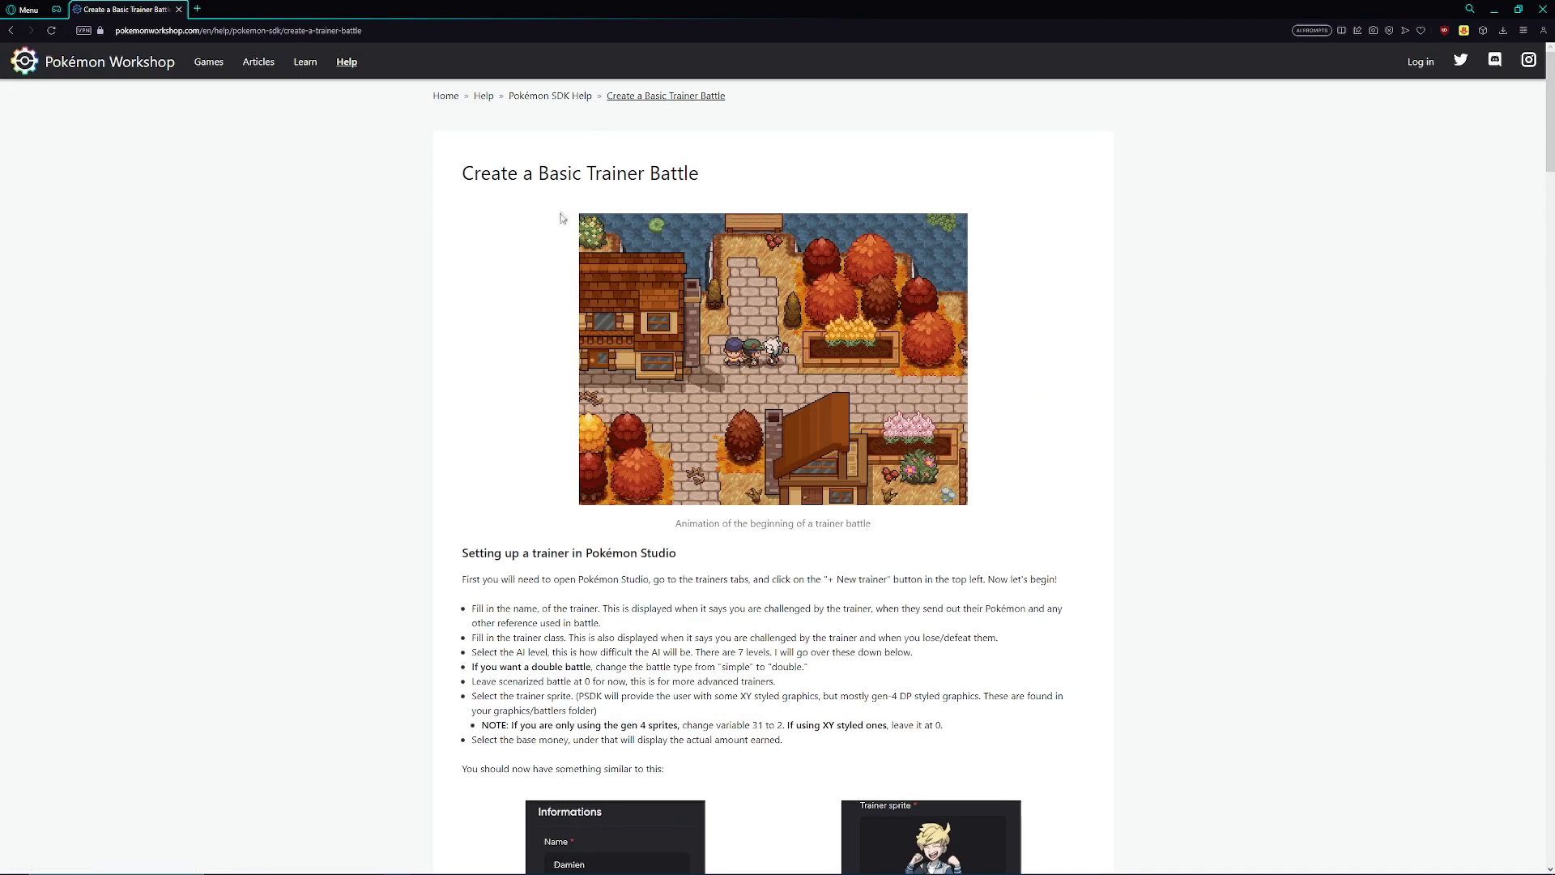
# Step: Skim the trainer battle guide's sections on trainer setup, AI levels, RPG Maker methods and script commands
pyautogui.scroll(-2, 565, 220)
pyautogui.scroll(-5, 565, 220)
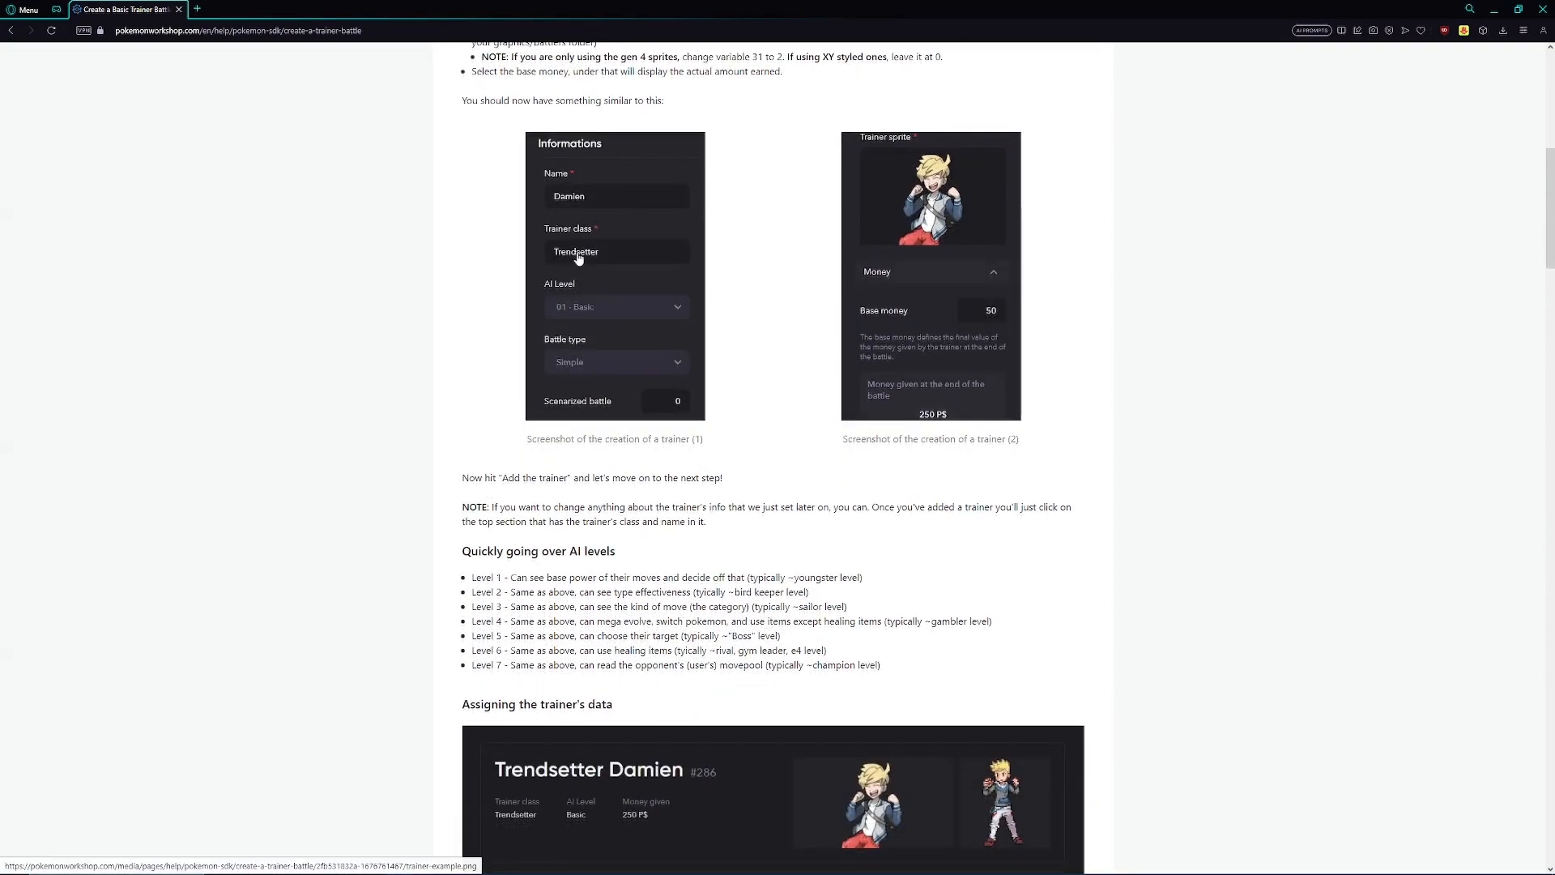
pyautogui.scroll(-3, 831, 287)
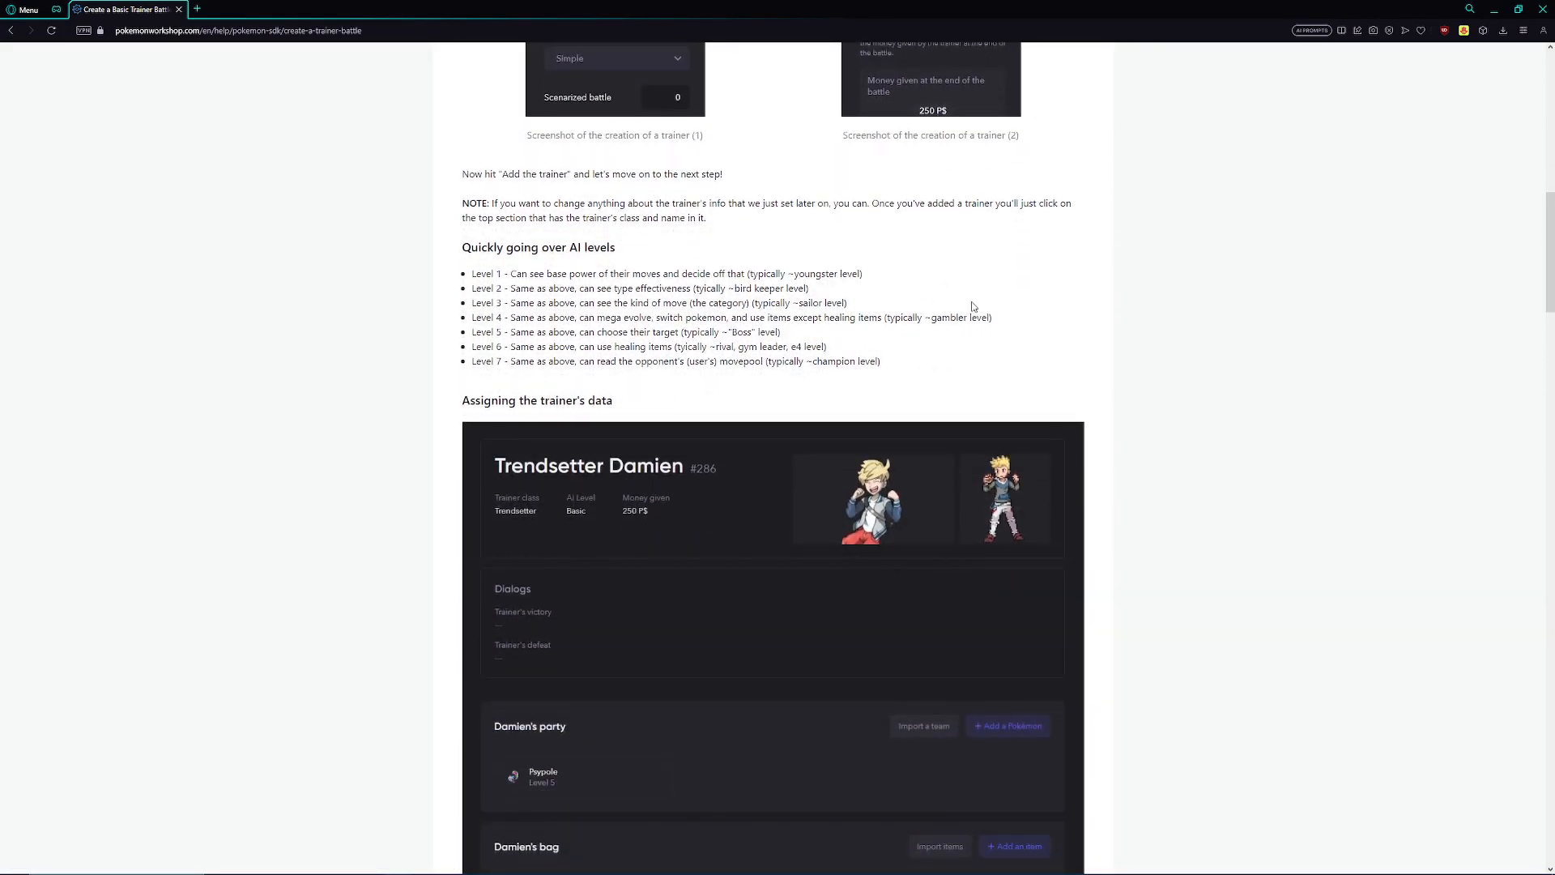
pyautogui.scroll(-5, 976, 307)
pyautogui.scroll(-15, 976, 307)
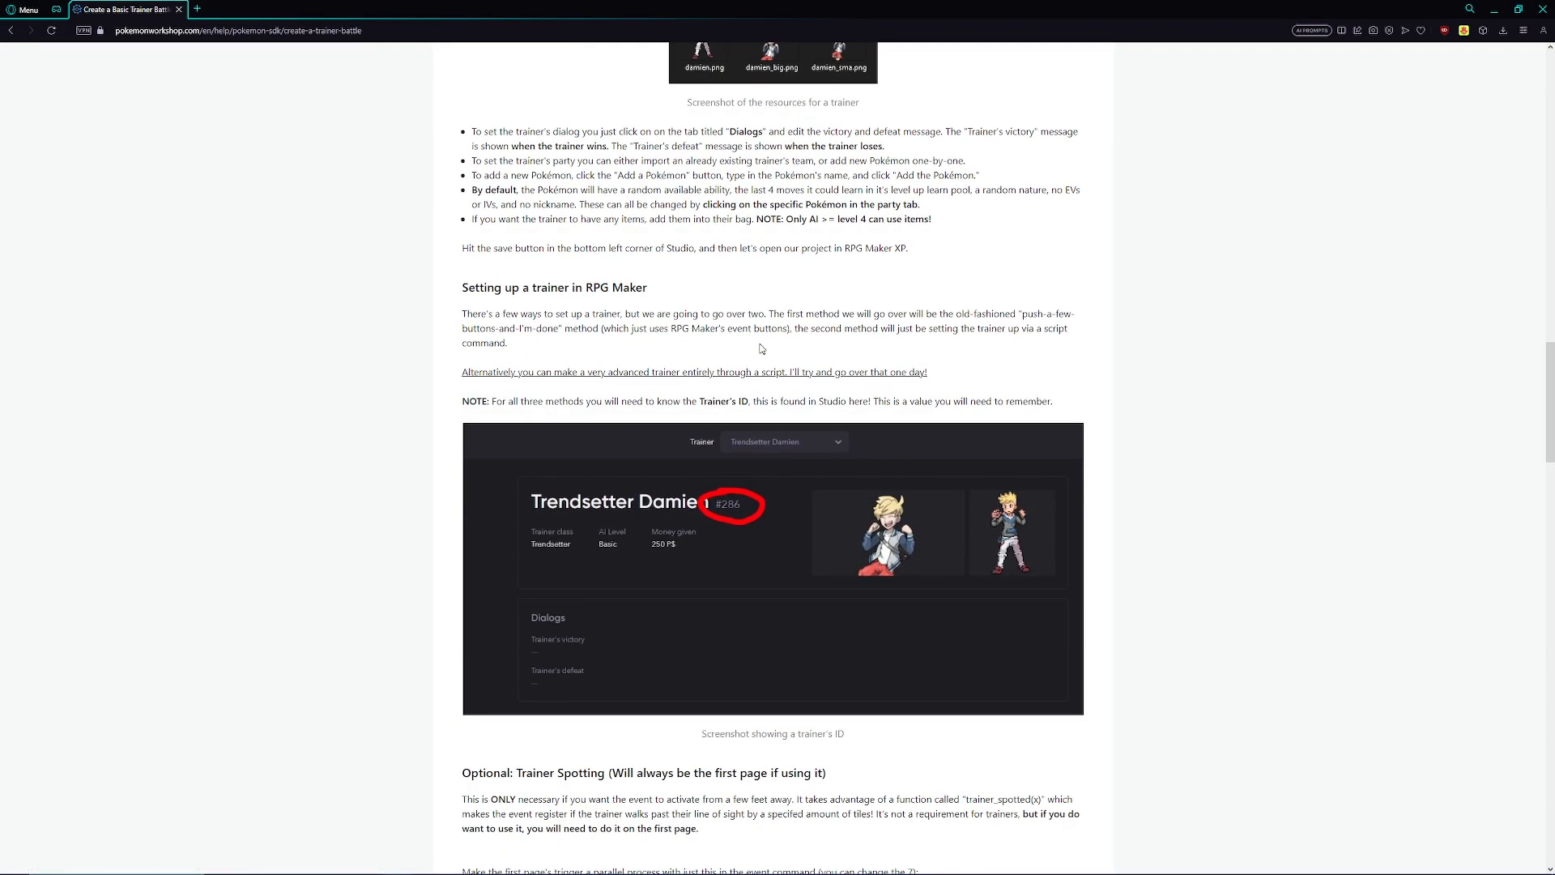
pyautogui.scroll(-10, 753, 345)
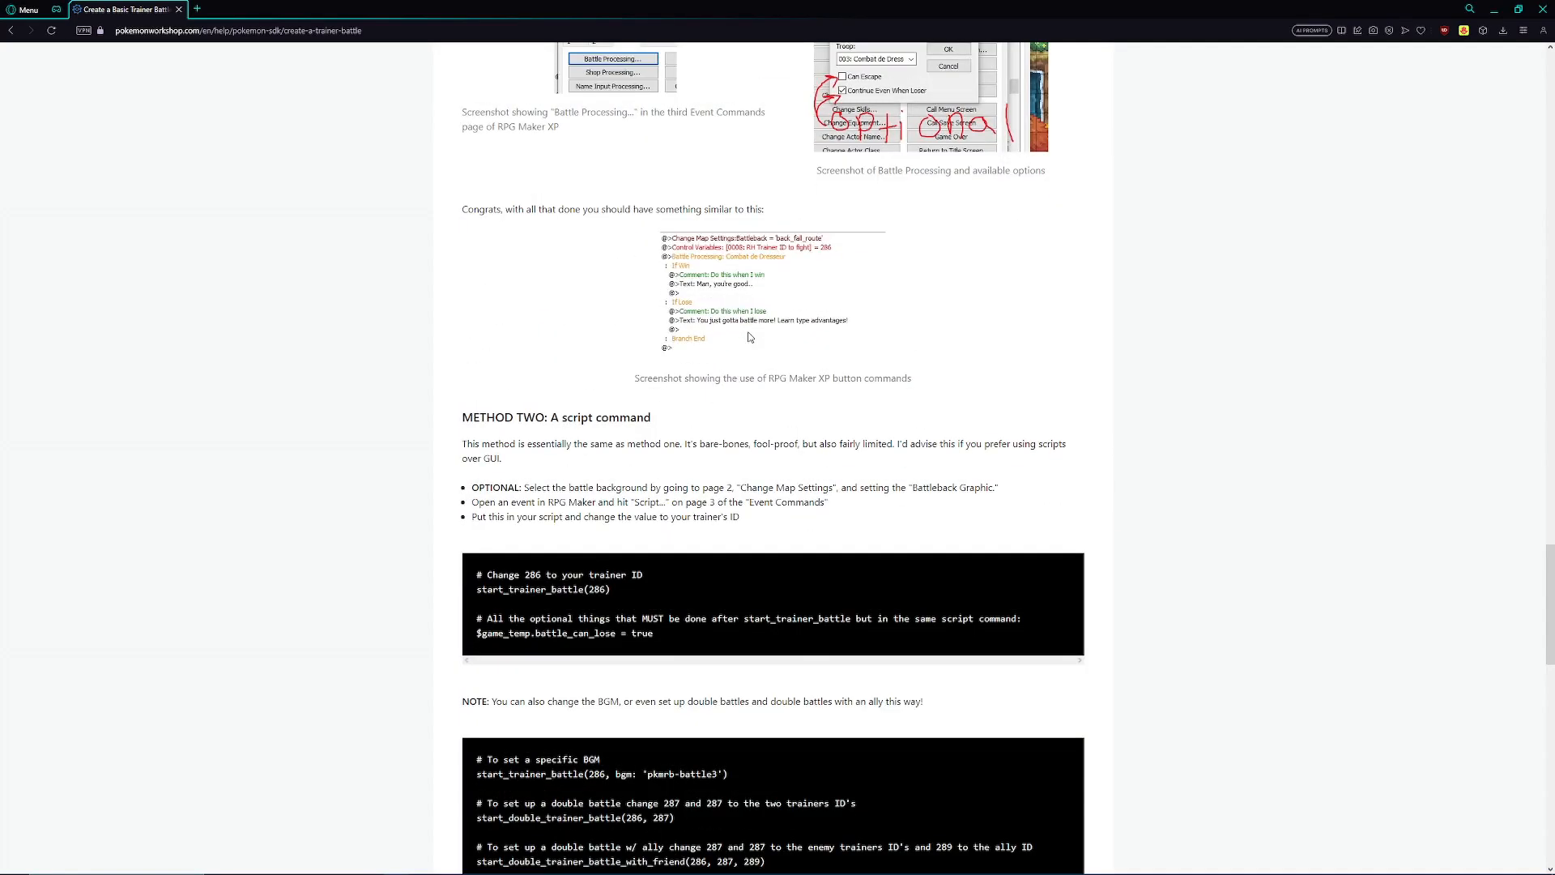
pyautogui.scroll(-12, 747, 344)
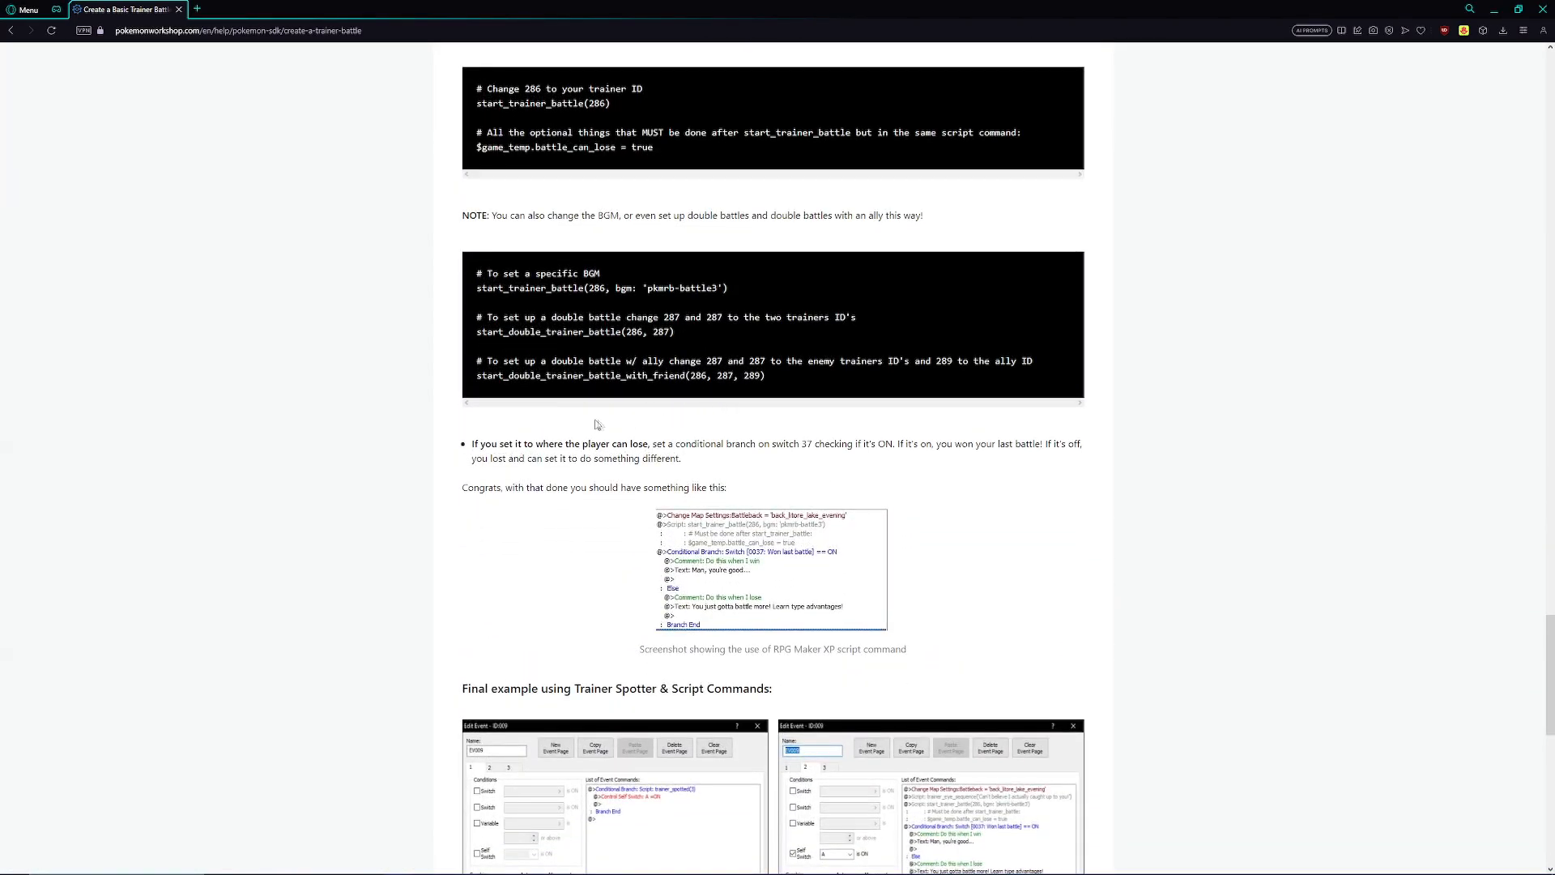
pyautogui.scroll(-4, 613, 421)
pyautogui.scroll(12, 624, 417)
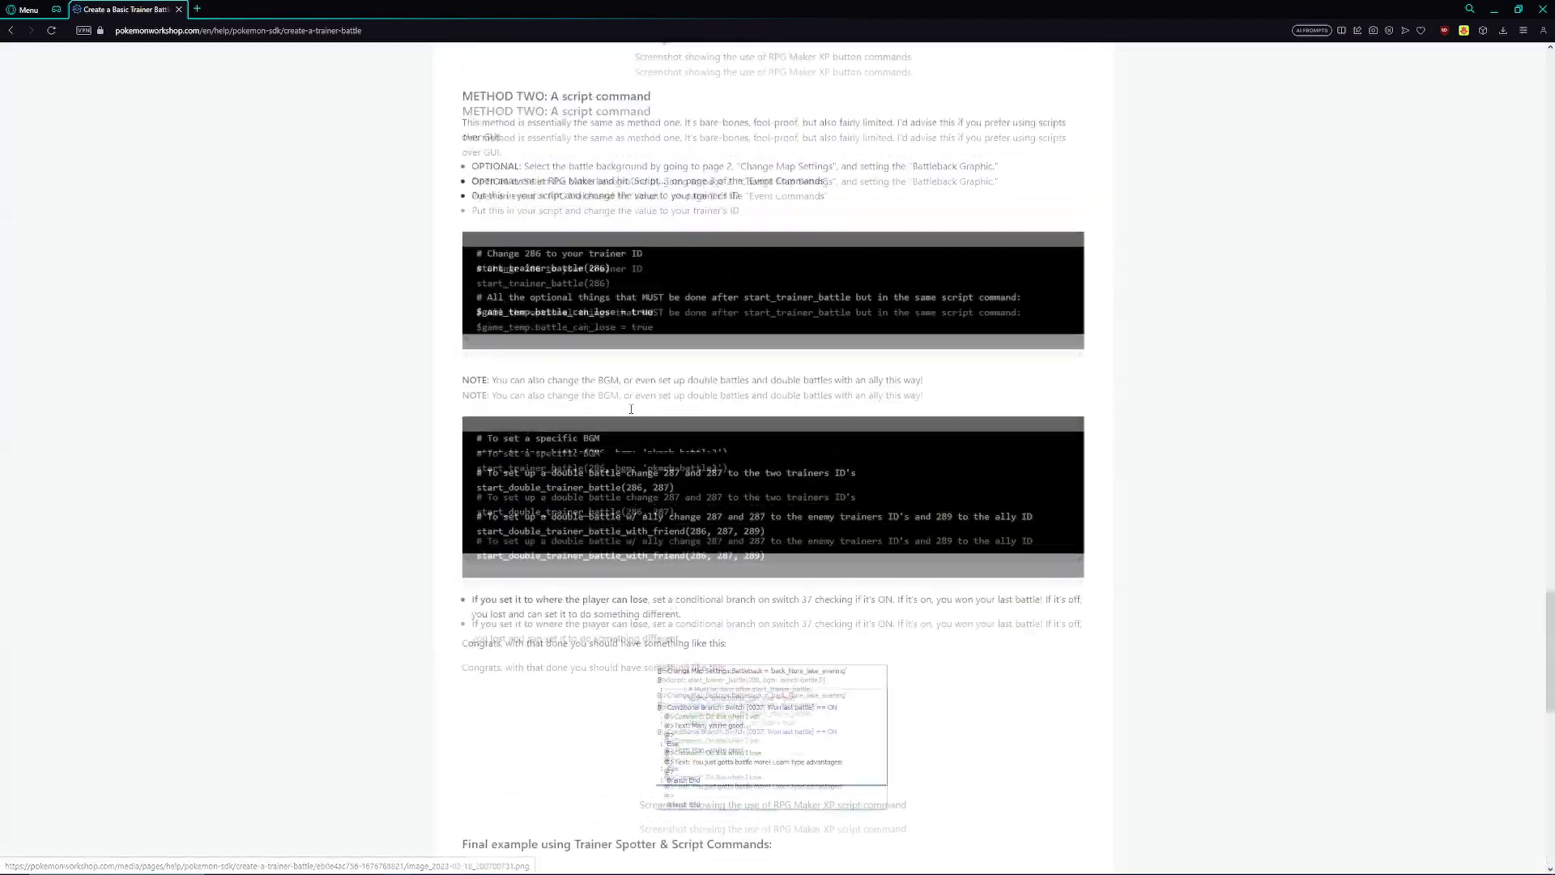
pyautogui.scroll(20, 639, 416)
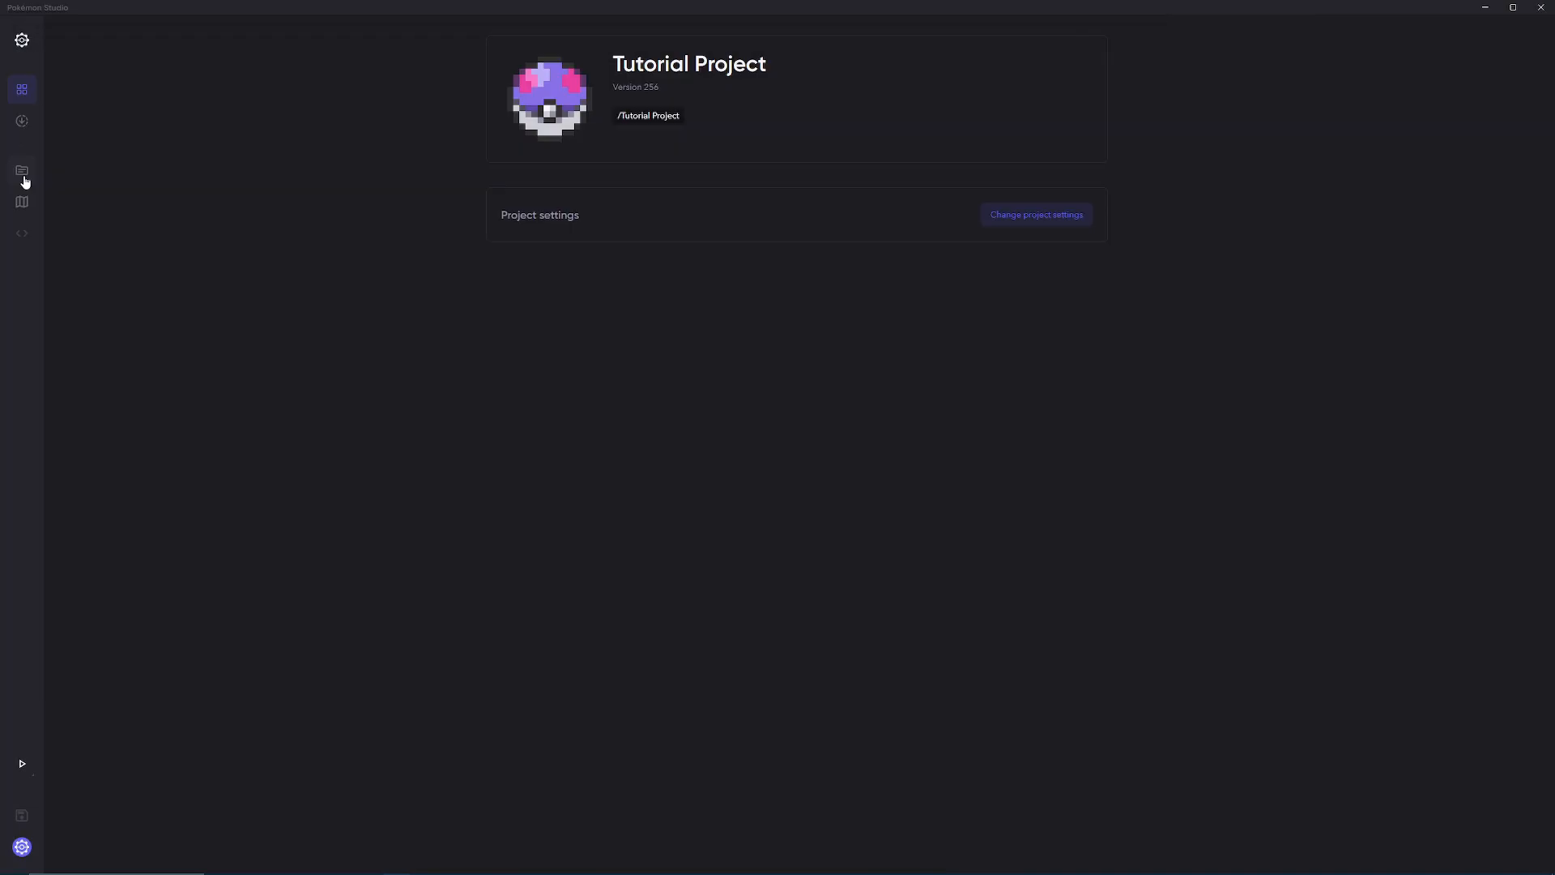
# Step: Switch to Pokémon Studio and open the project's trainer data
pyautogui.click(22, 121)
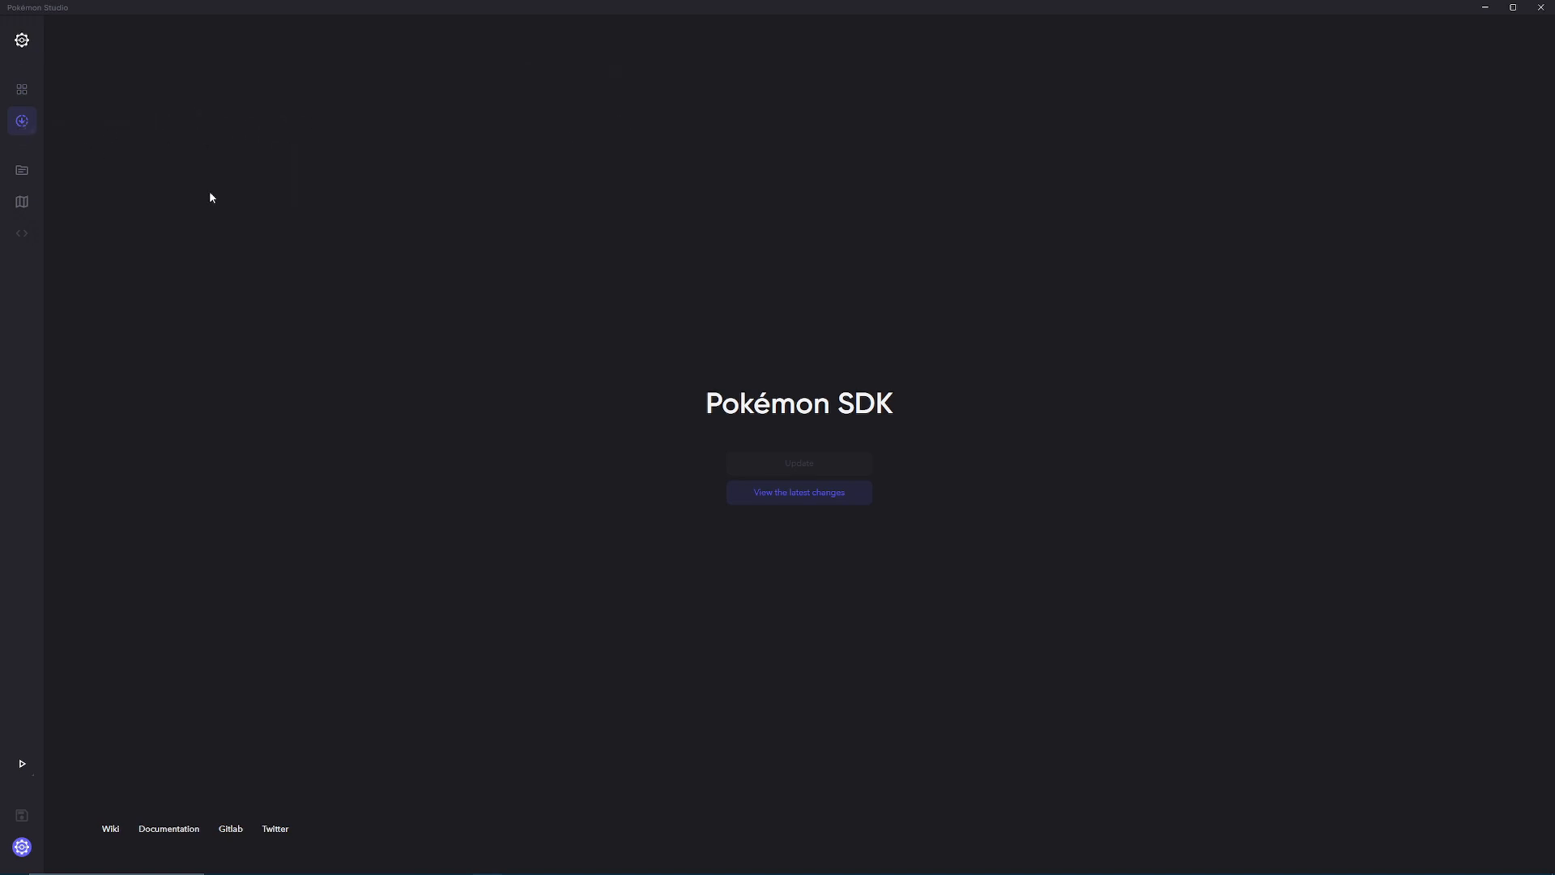
pyautogui.click(23, 172)
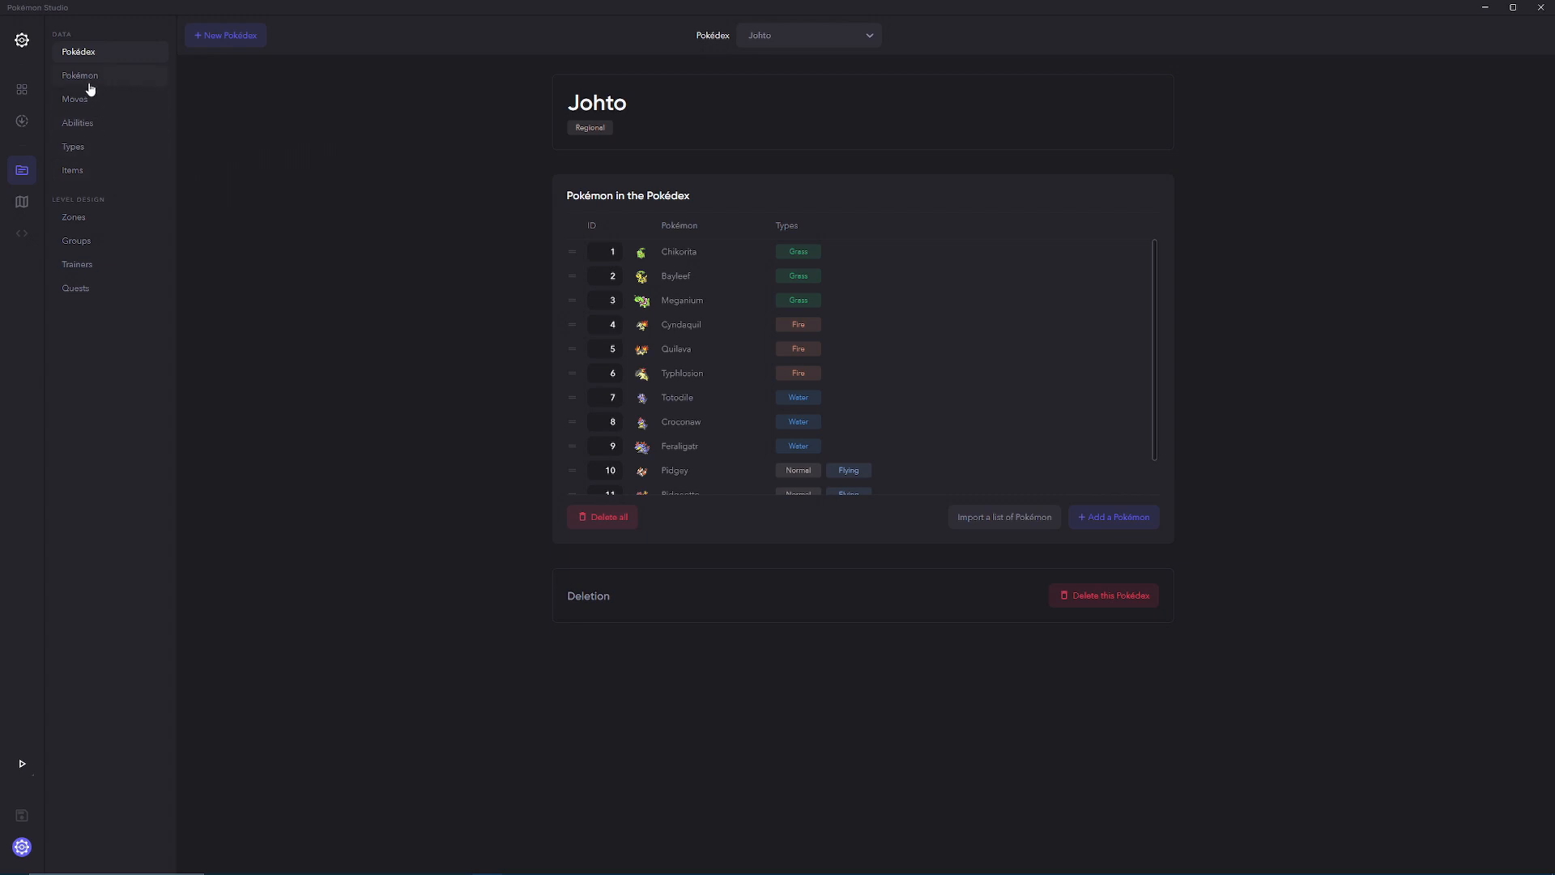
pyautogui.click(82, 268)
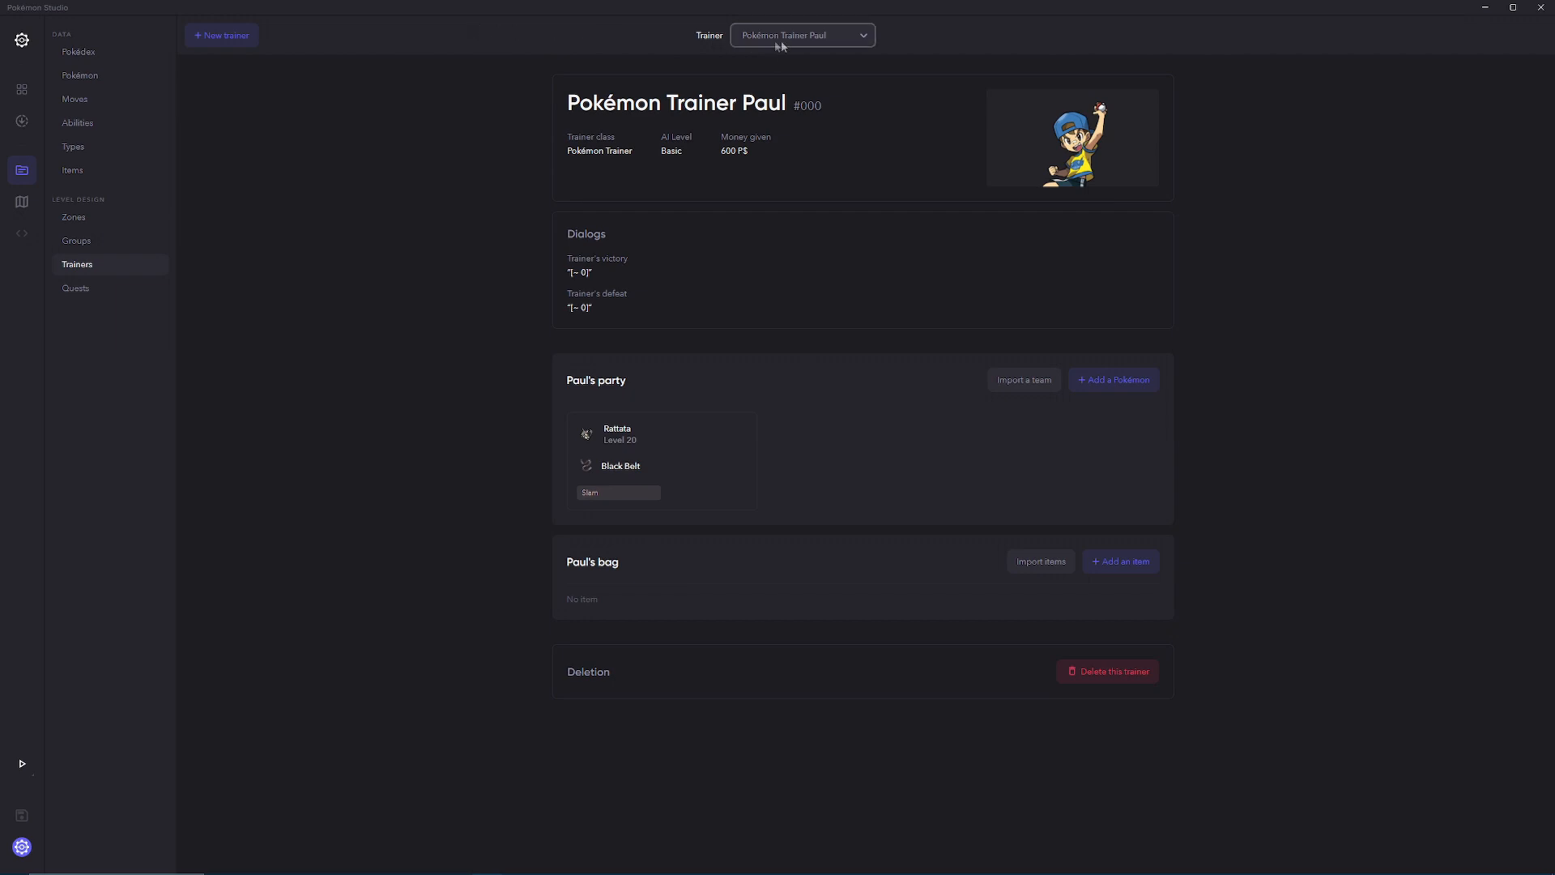
# Step: Browse the list of existing trainers and select Lass Tana
pyautogui.click(802, 41)
pyautogui.moveTo(872, 64); pyautogui.dragTo(871, 126)
pyautogui.click(797, 36)
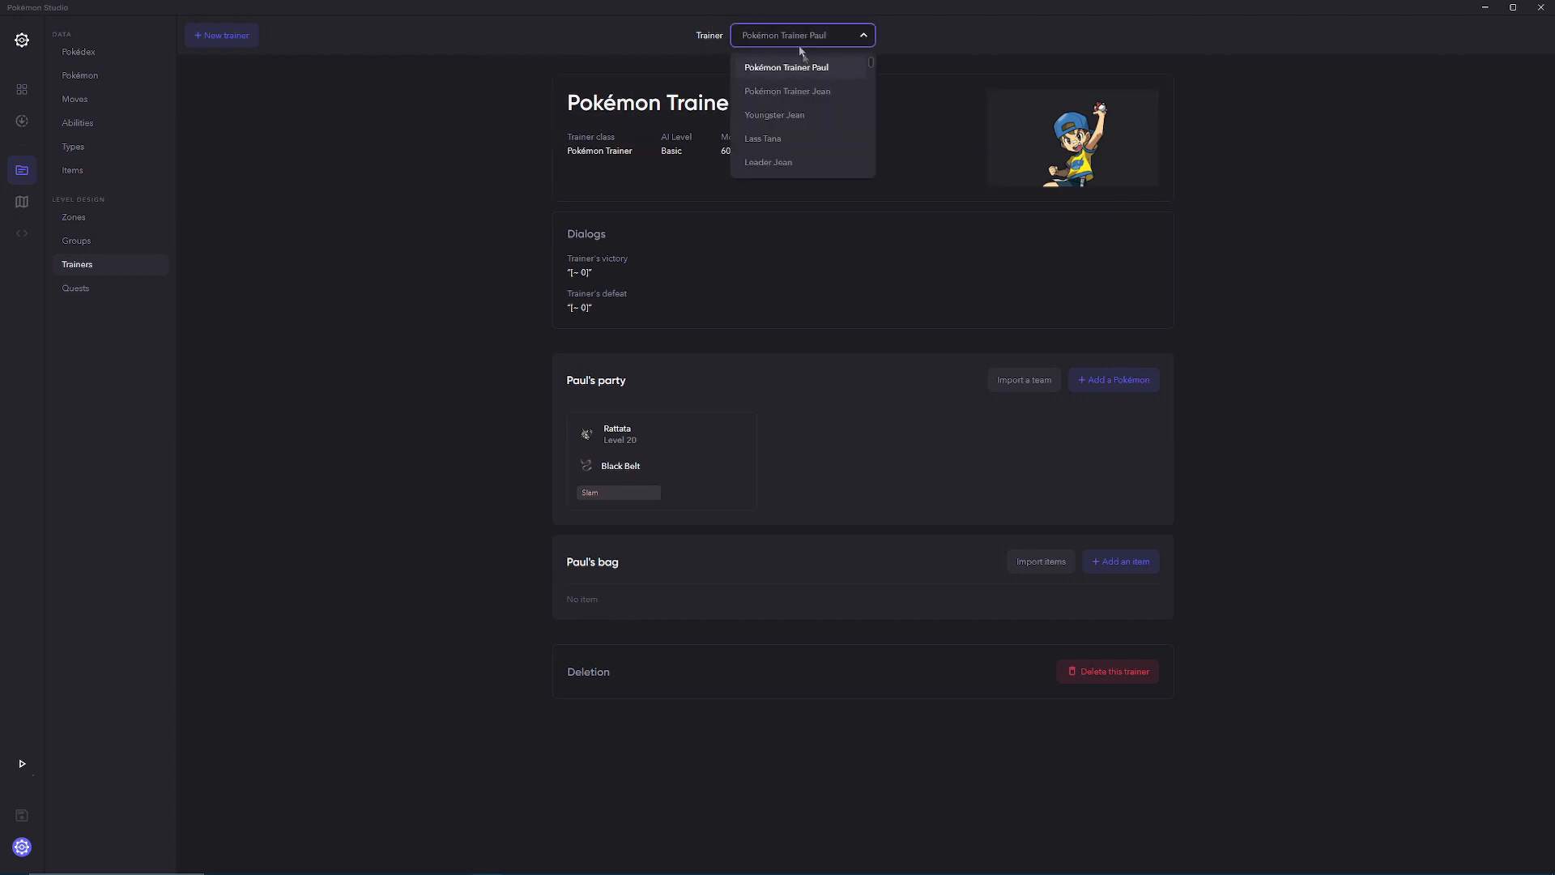
pyautogui.click(796, 140)
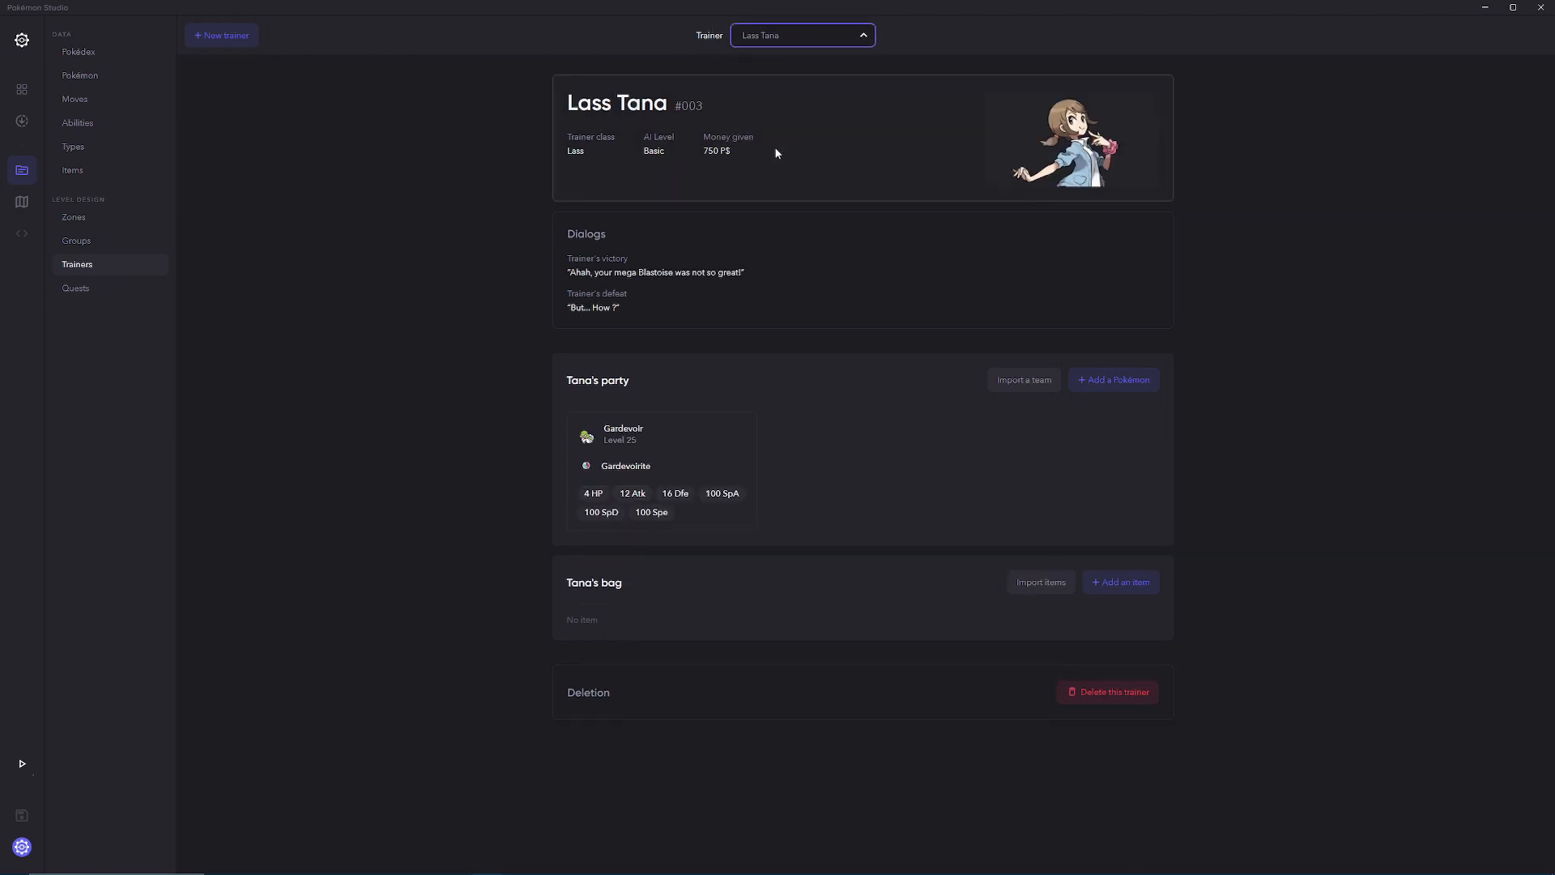
# Step: Open Lass Tana's information for editing and view the translation of her trainer class
pyautogui.click(717, 102)
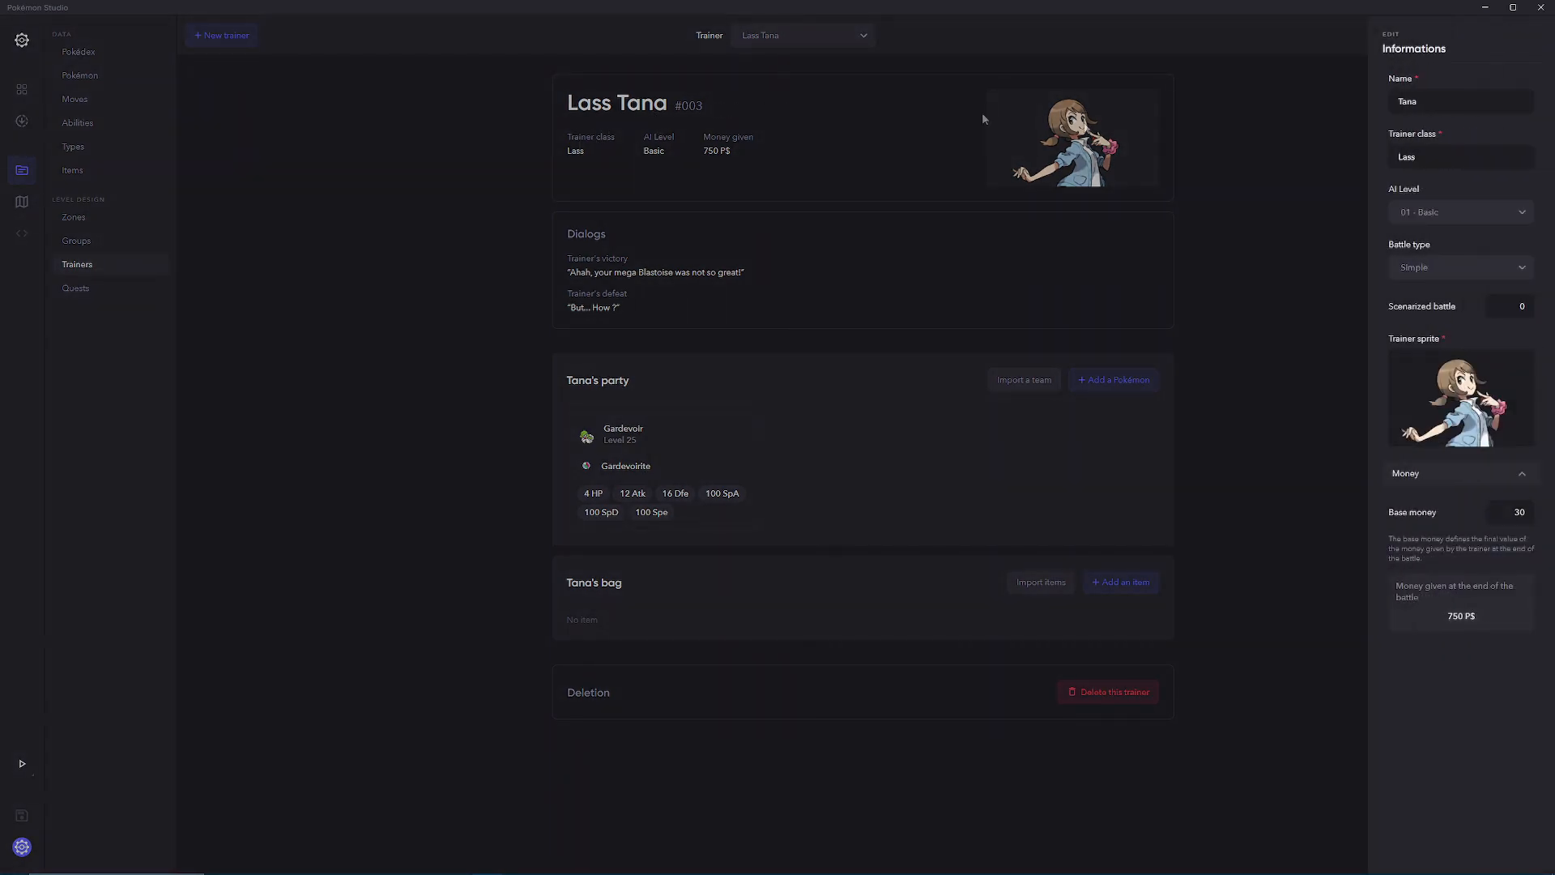
pyautogui.doubleClick(1519, 161)
pyautogui.click(1520, 158)
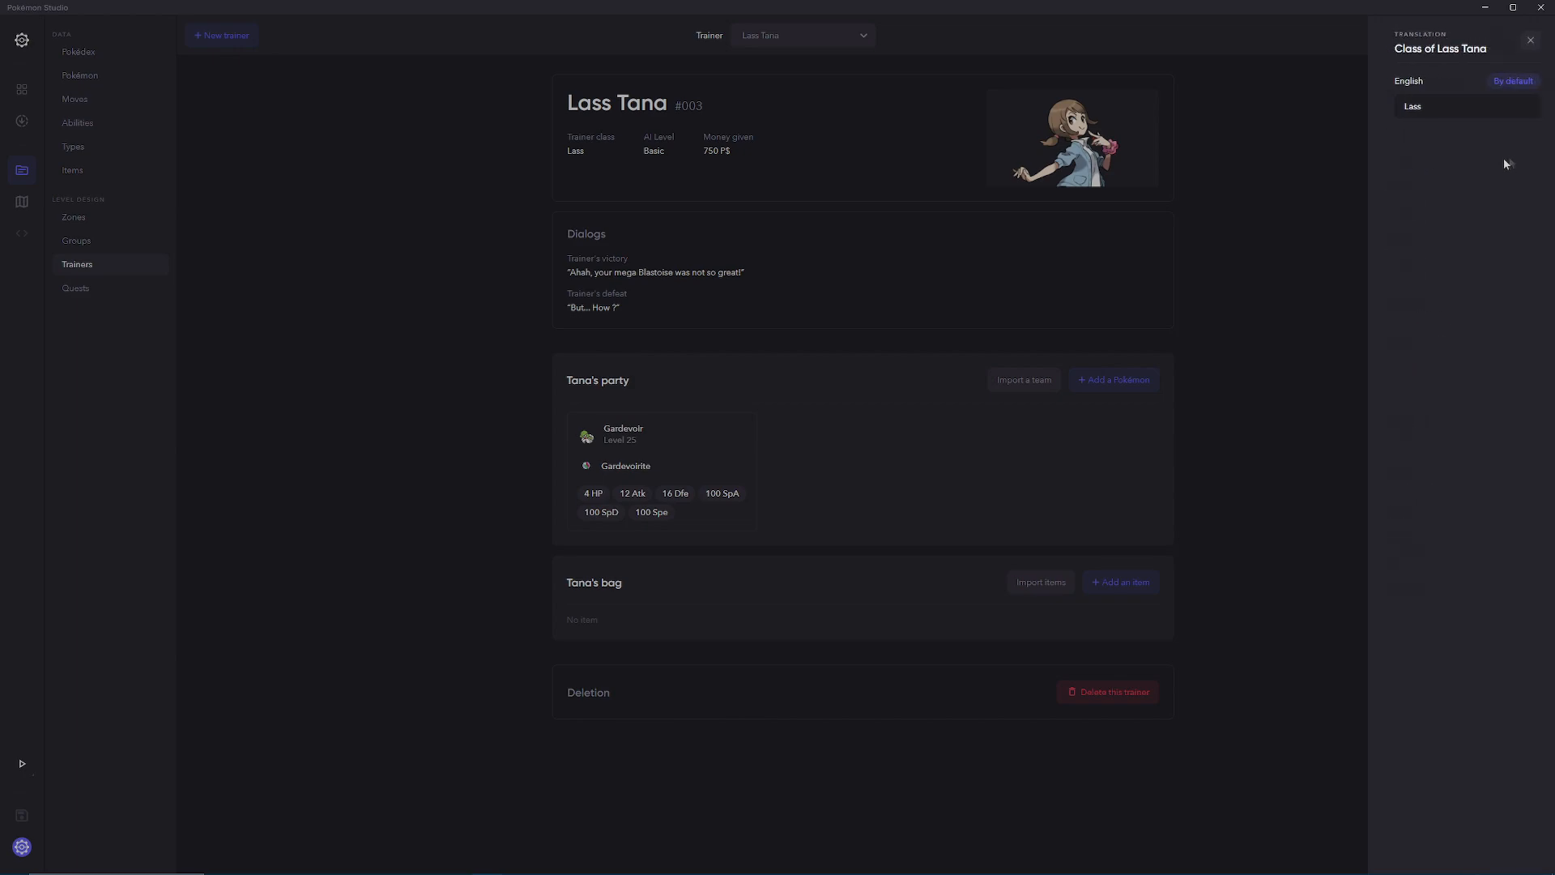
pyautogui.click(1531, 40)
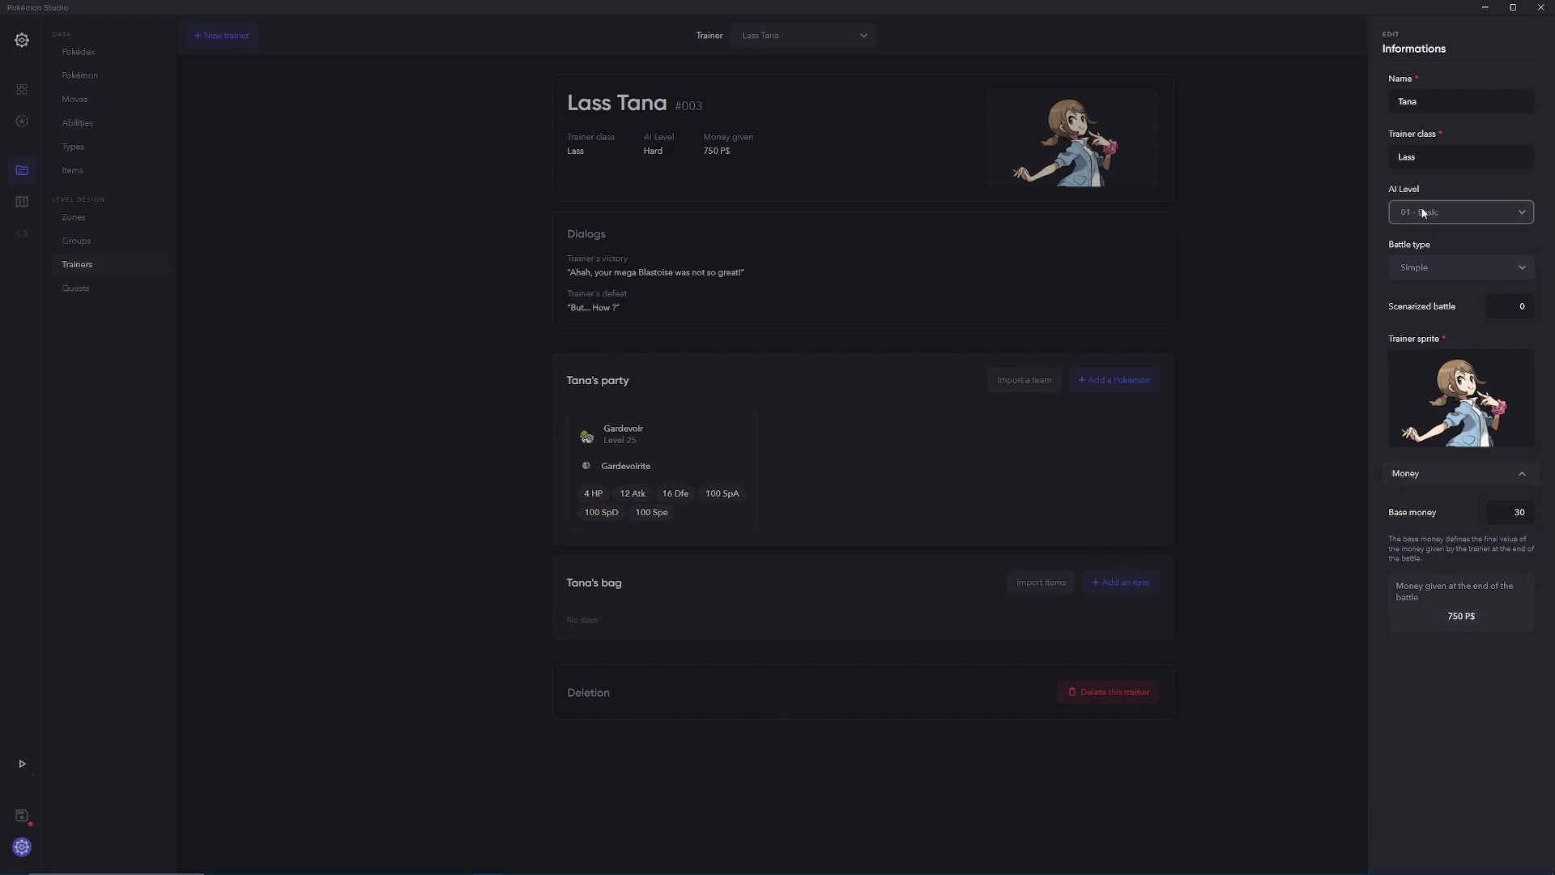
# Step: Examine the AI levels available for Lass Tana in her trainer information
pyautogui.click(1450, 212)
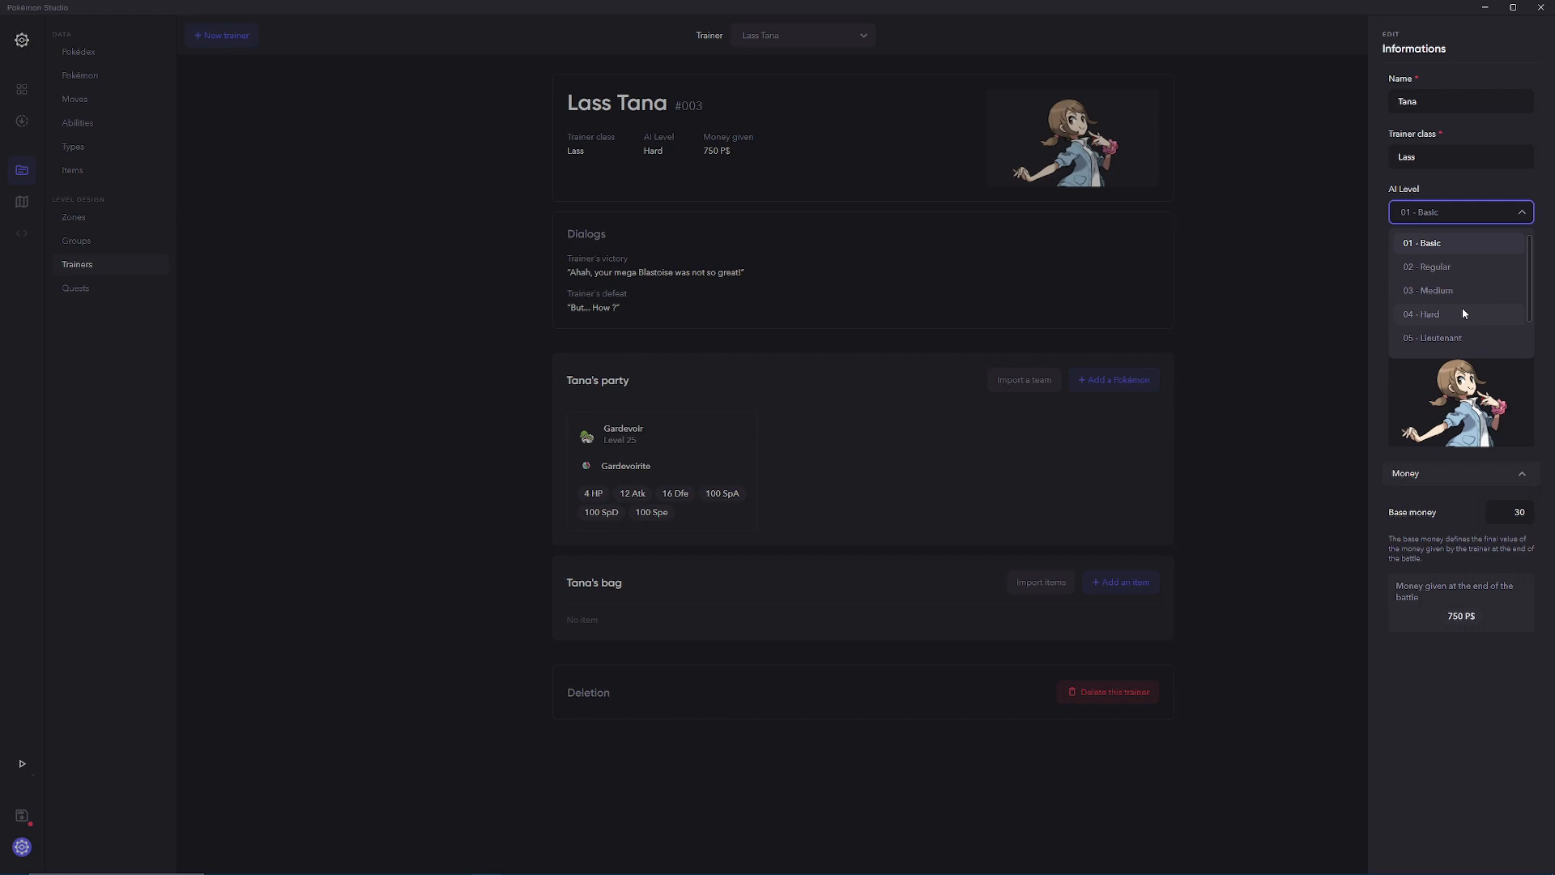
pyautogui.click(893, 460)
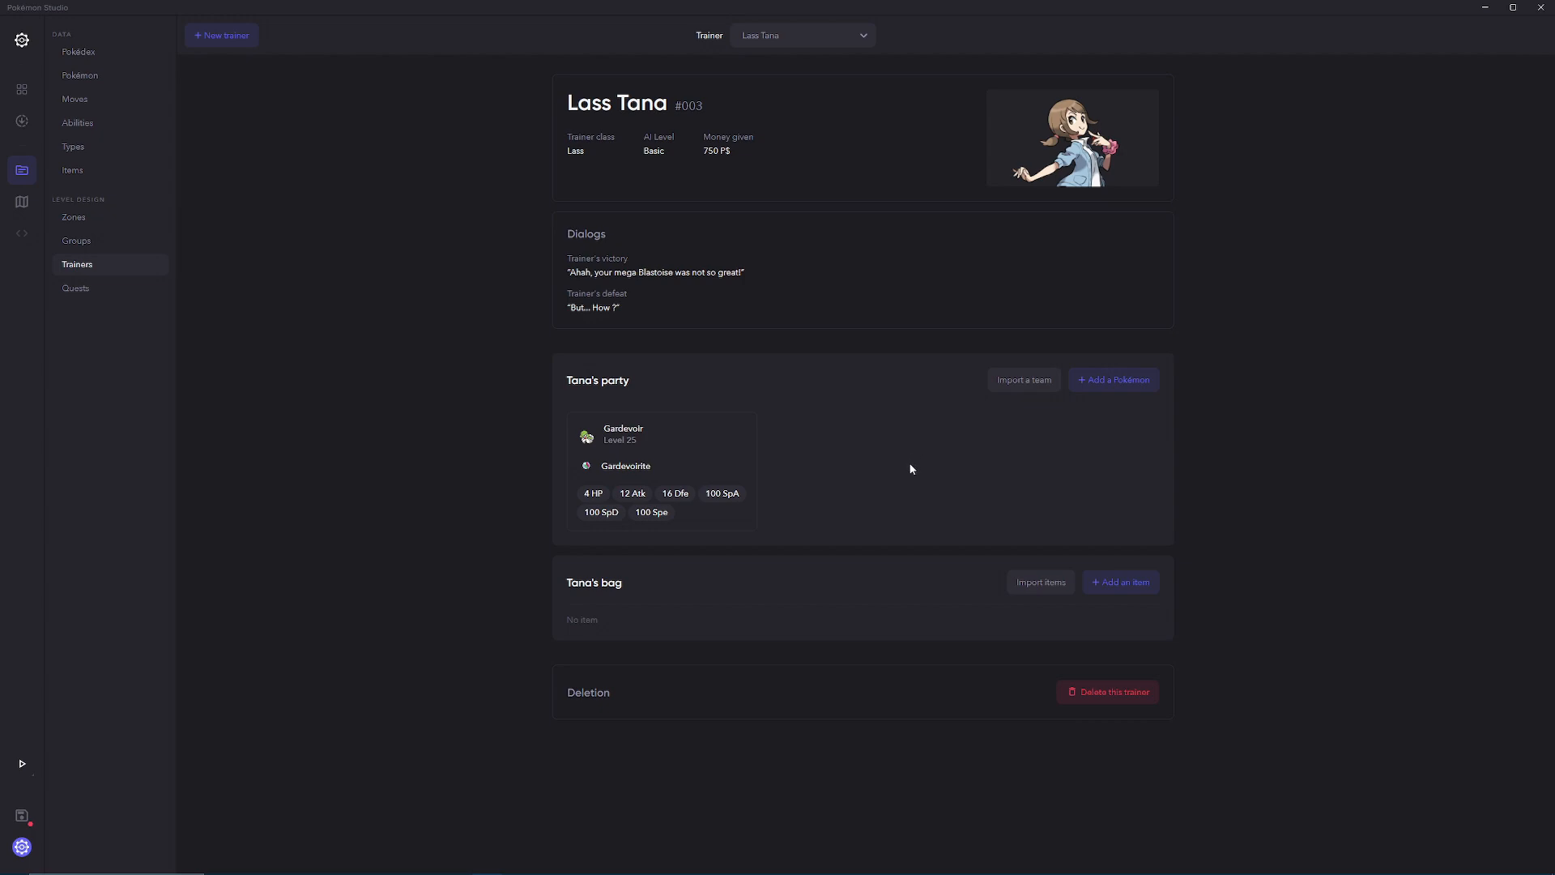
pyautogui.click(654, 146)
pyautogui.click(1458, 212)
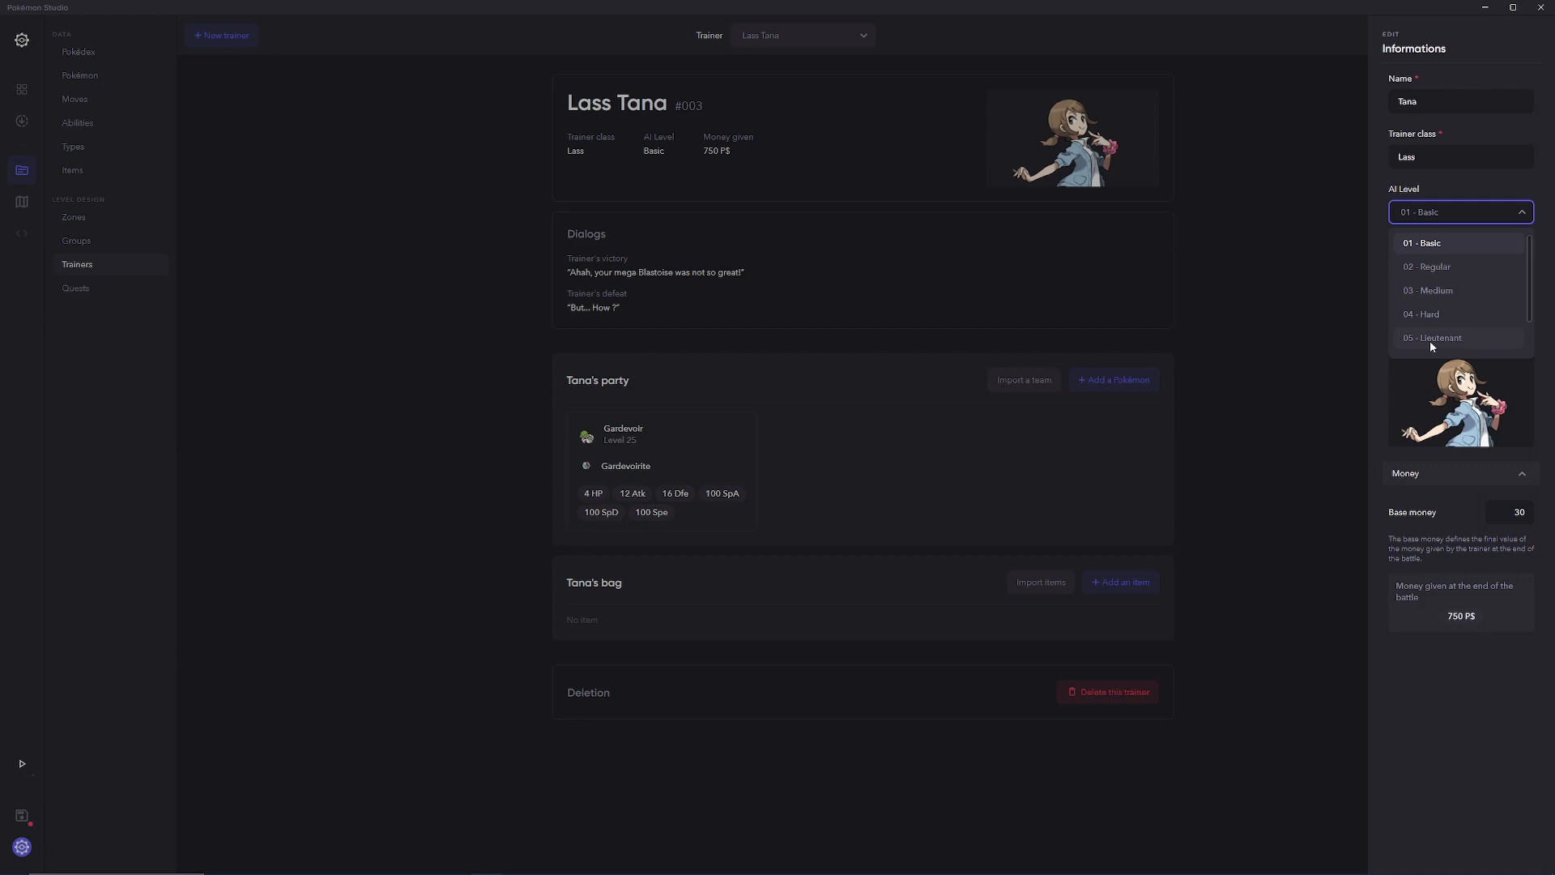
pyautogui.scroll(-1, 1411, 295)
pyautogui.click(1403, 214)
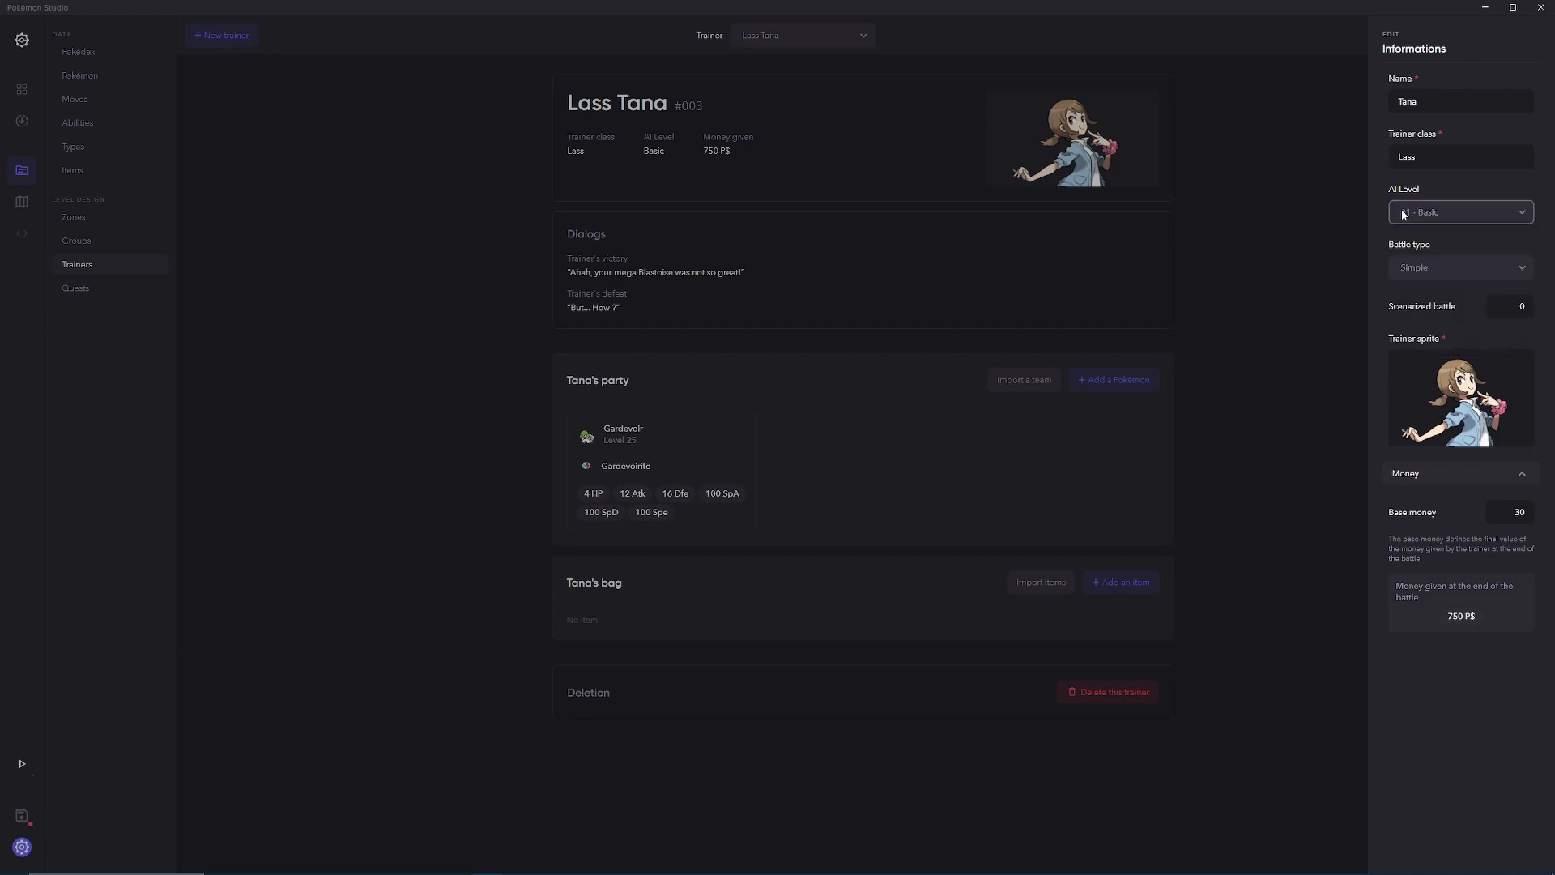
# Step: Review Lass Tana's name and trainer class fields and the available battle types
pyautogui.click(1451, 106)
pyautogui.click(1454, 157)
pyautogui.click(1434, 268)
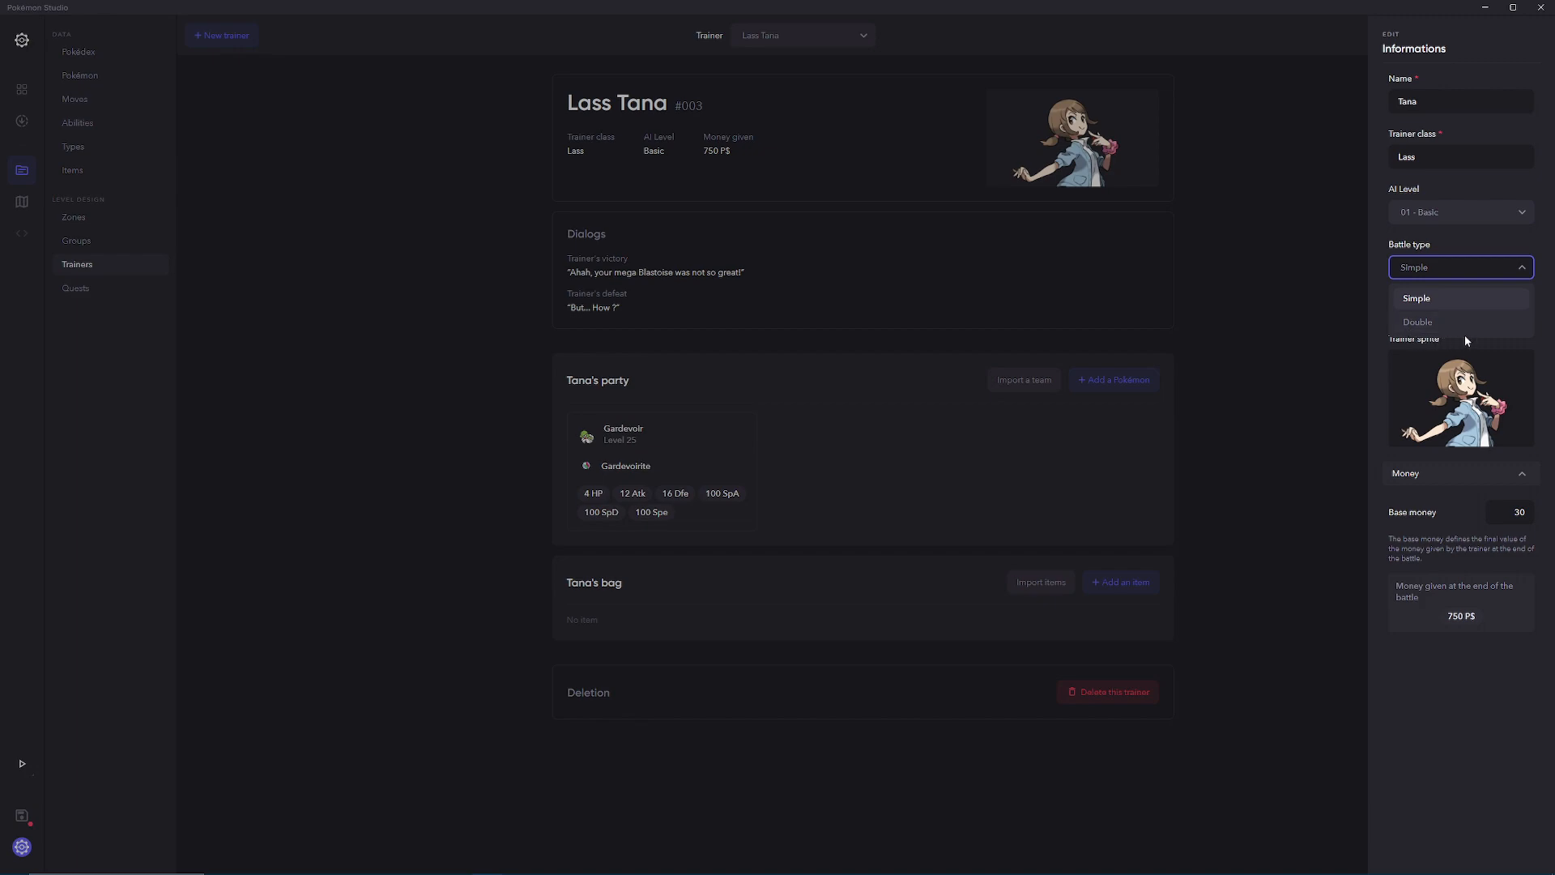
pyautogui.click(1448, 244)
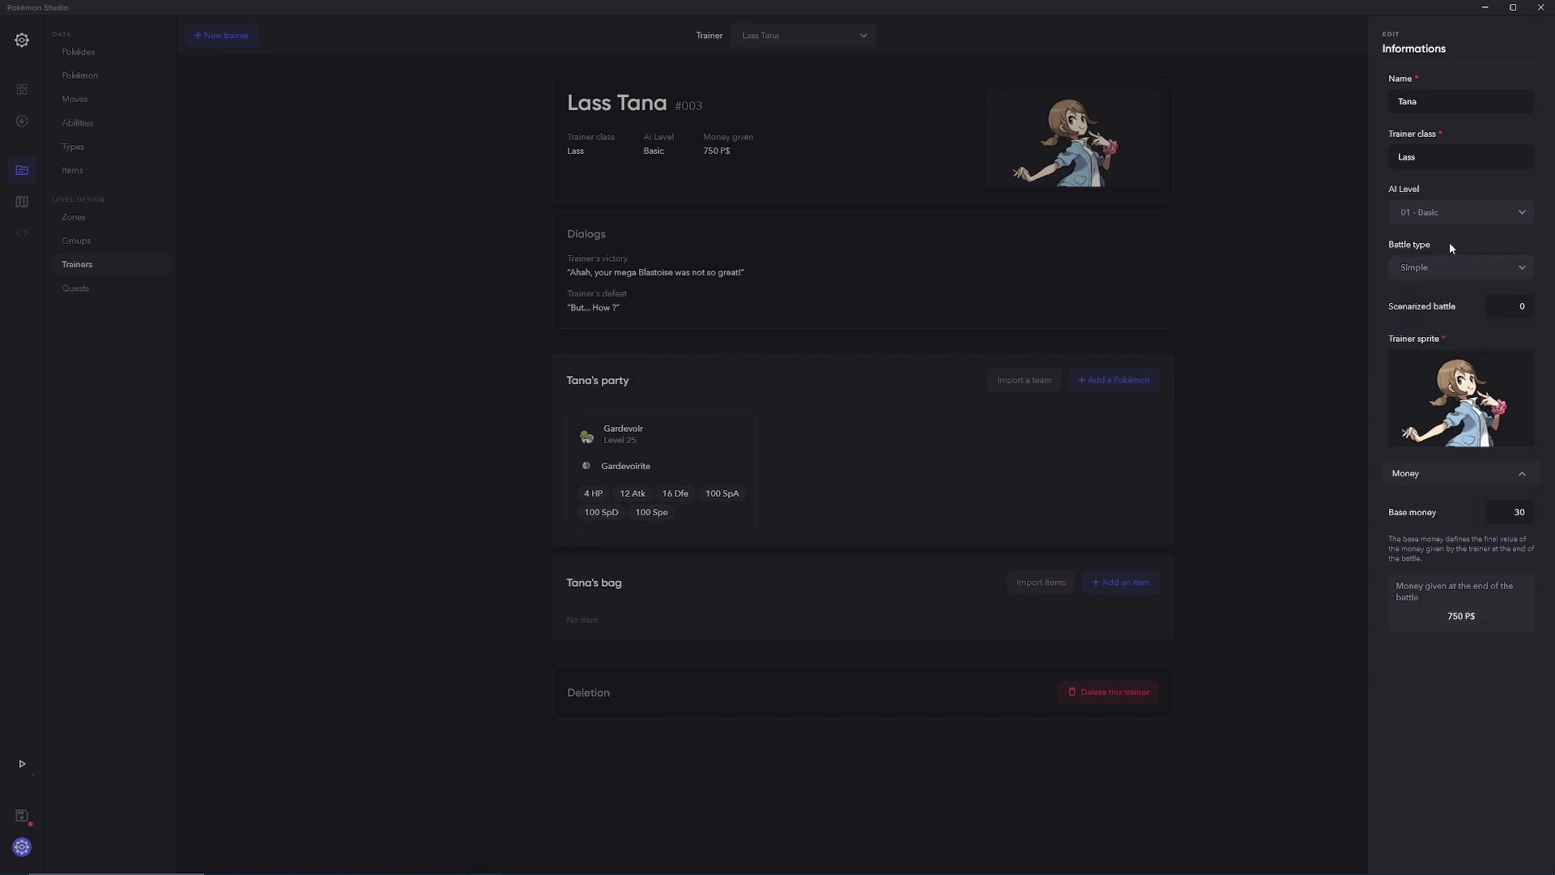
# Step: Open the battle event script 00002 Demo.rb from the Tutorial Project's Data\Events\Battle folder in Notepad++
pyautogui.moveTo(1431, 309)
pyautogui.moveTo(267, 867)
pyautogui.moveTo(0, 405); pyautogui.dragTo(614, 172)
pyautogui.doubleClick(480, 307)
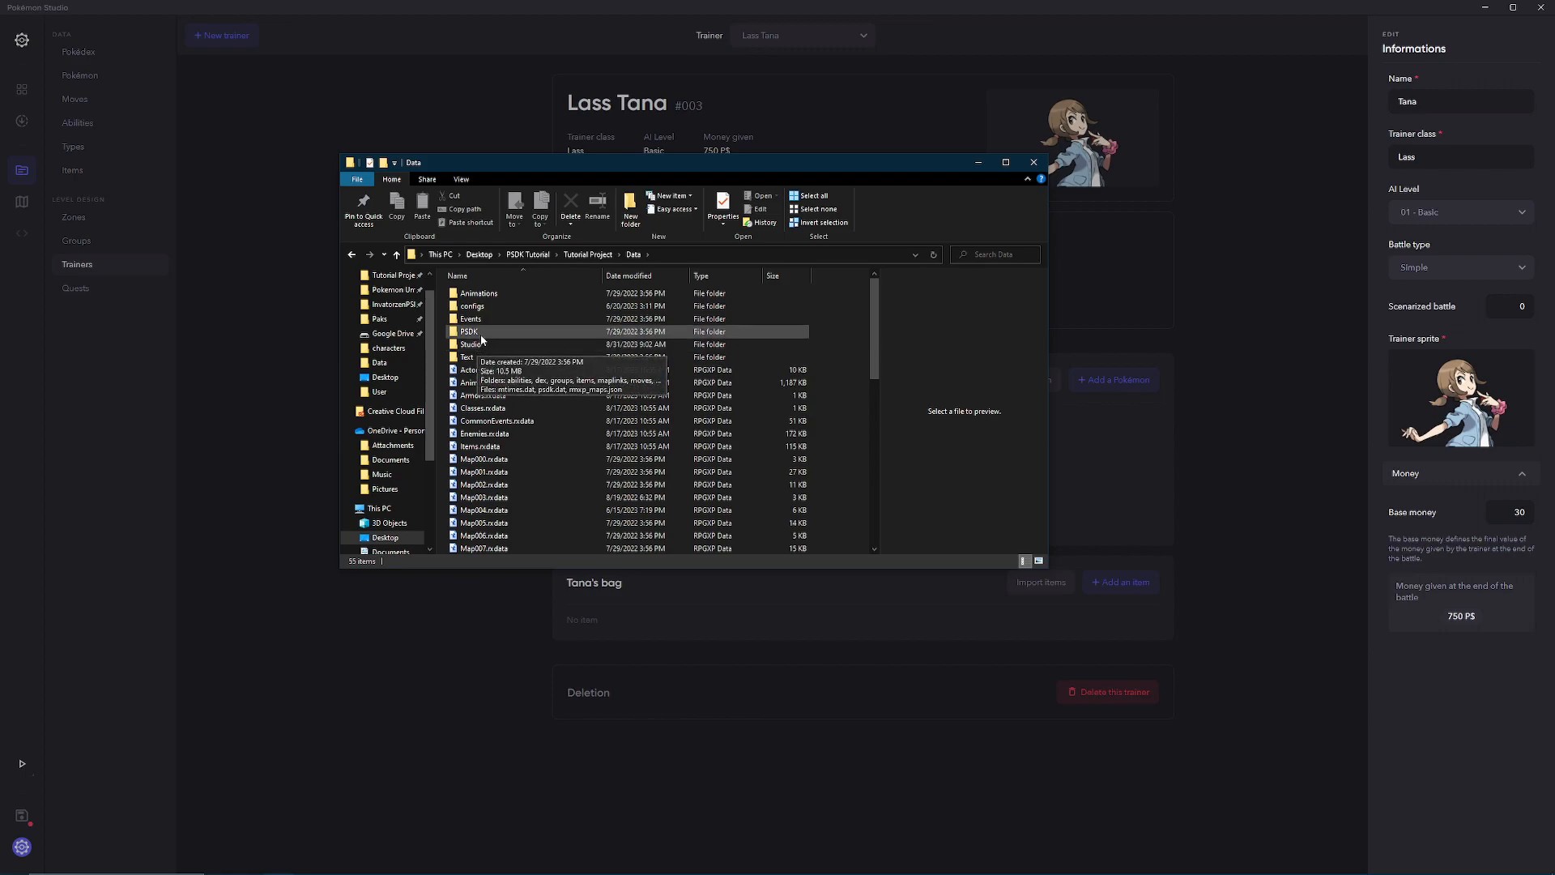
pyautogui.doubleClick(473, 318)
pyautogui.doubleClick(473, 295)
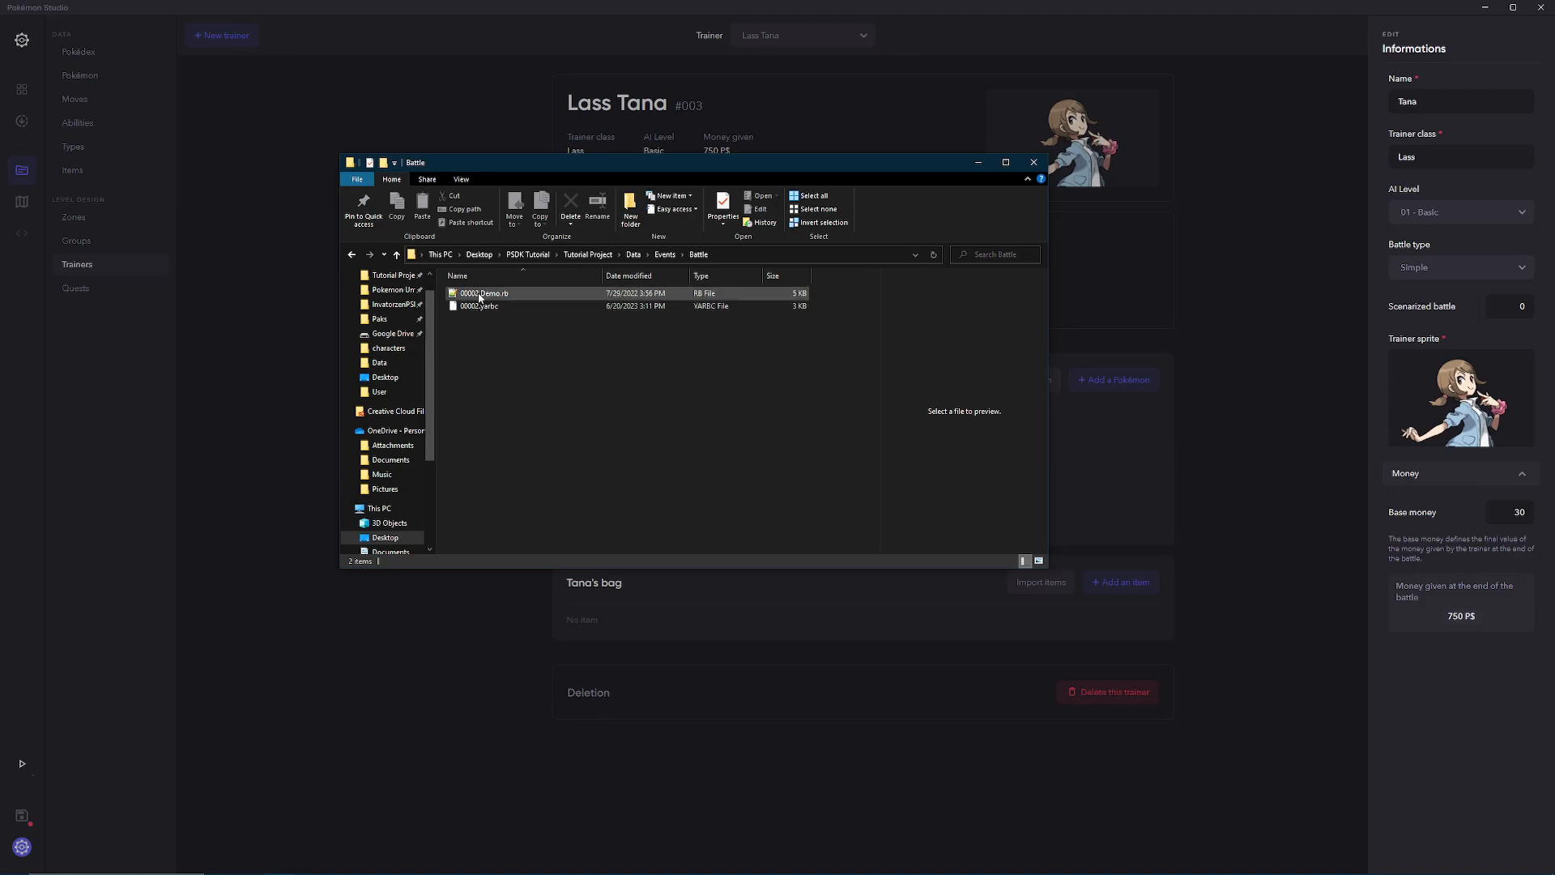
pyautogui.click(474, 297)
pyautogui.doubleClick(473, 296)
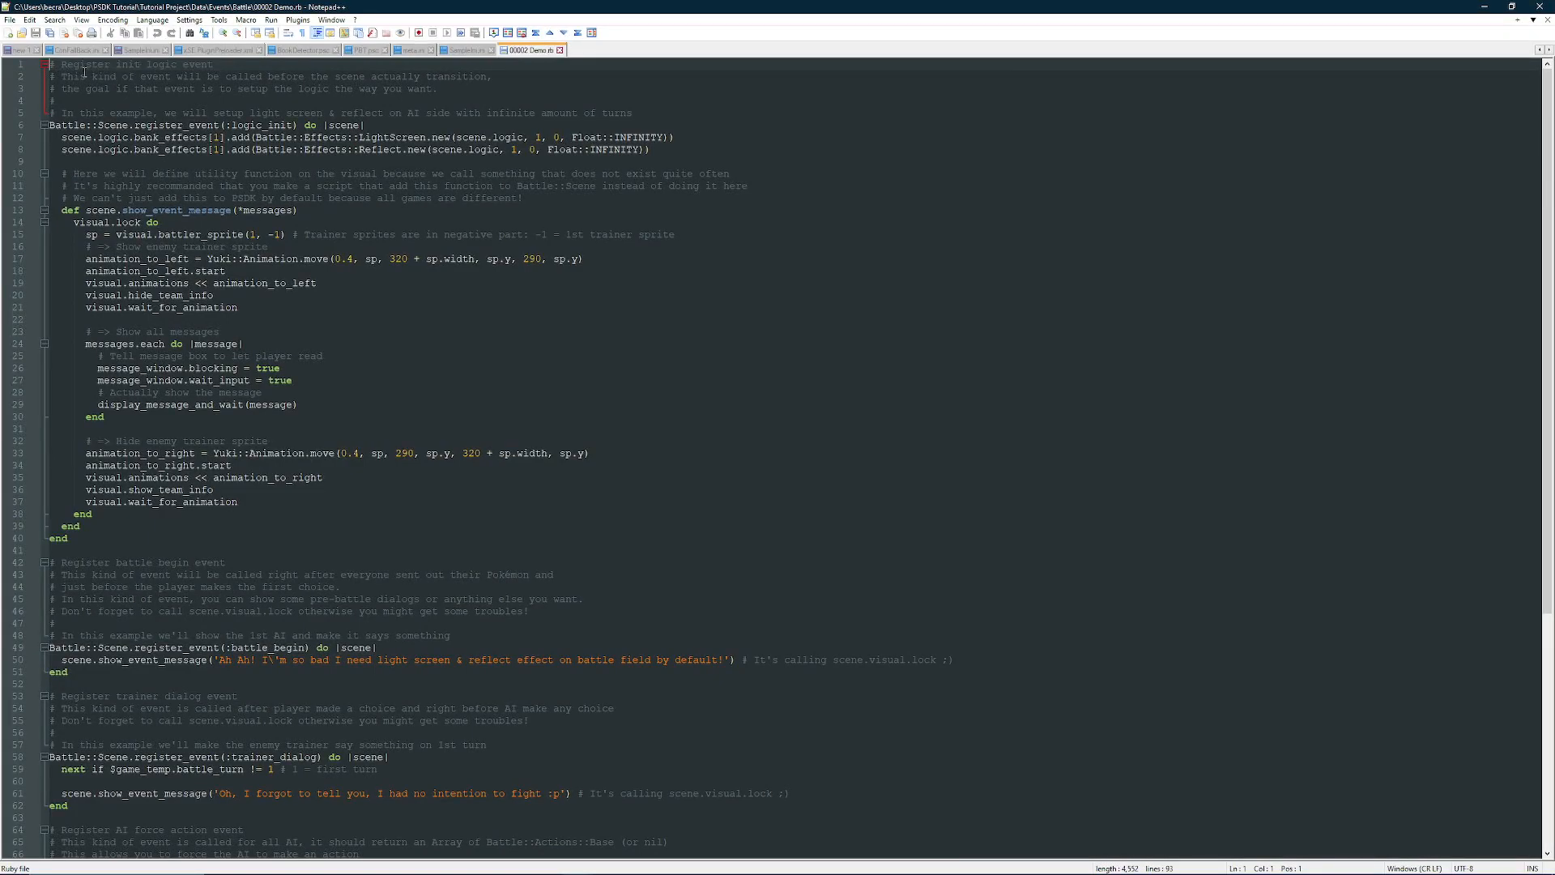
# Step: Read through the battle event script 00002 Demo.rb from start to end and close the editor
pyautogui.scroll(-10, 224, 255)
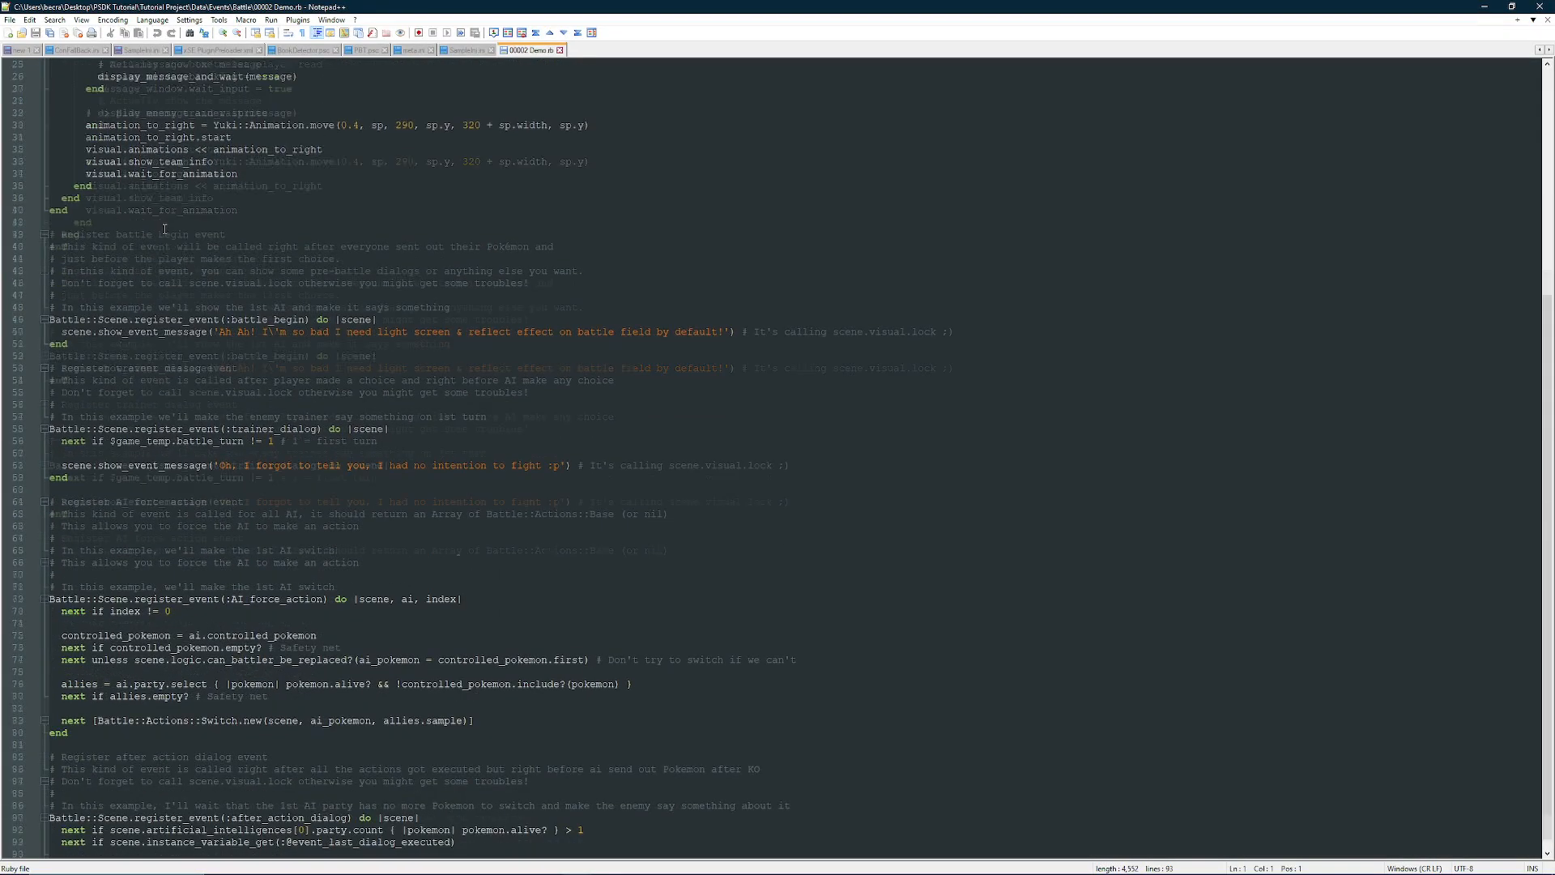
pyautogui.scroll(10, 464, 318)
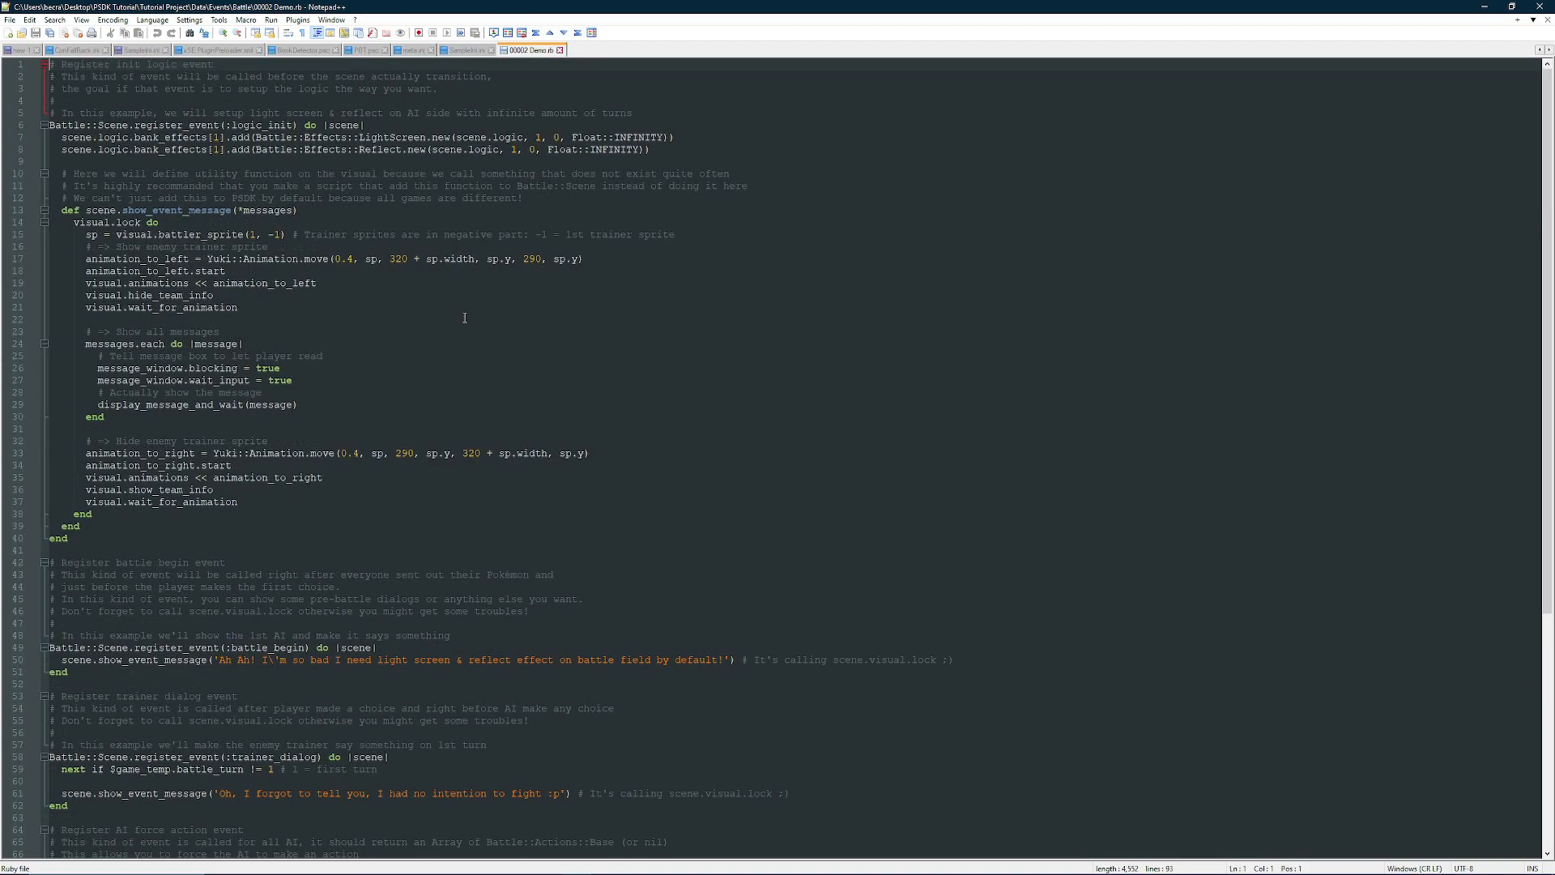
pyautogui.scroll(-11, 451, 228)
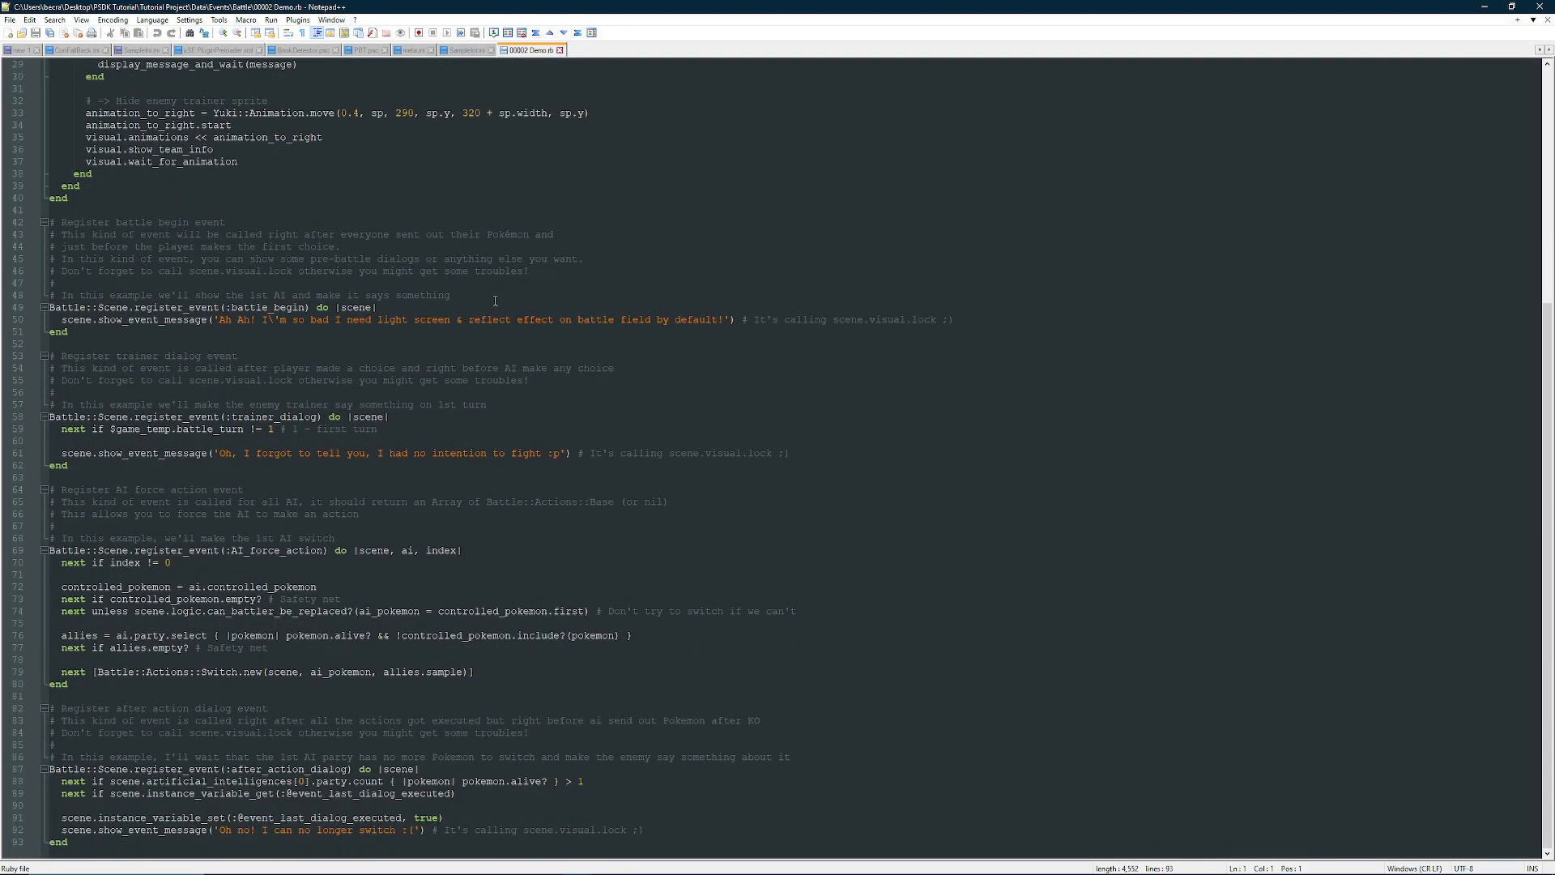
pyautogui.scroll(10, 459, 346)
pyautogui.scroll(1, 459, 345)
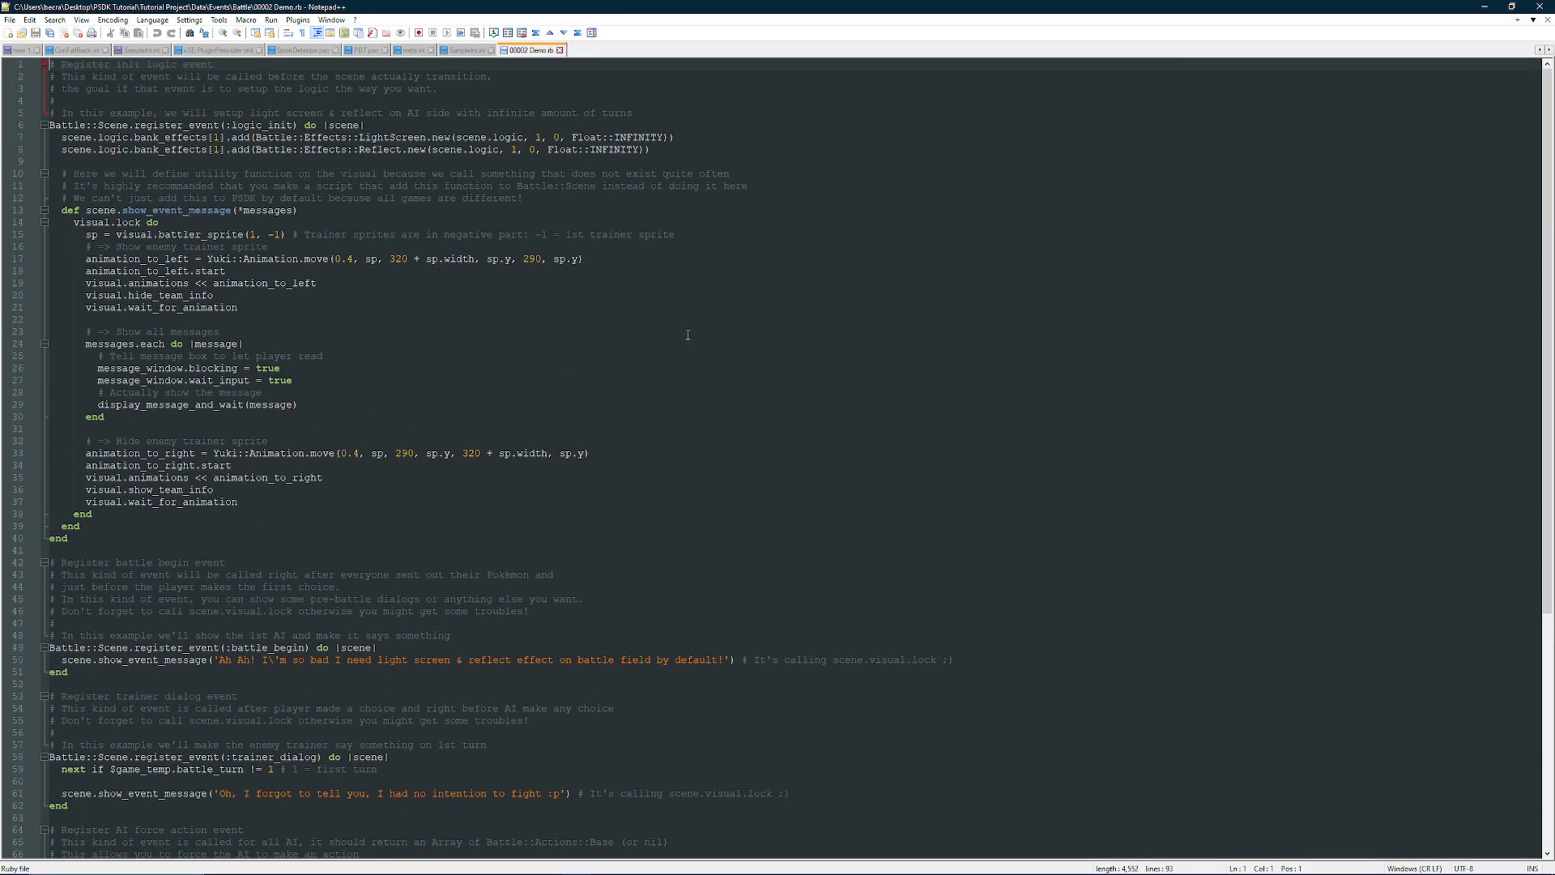
pyautogui.click(1540, 6)
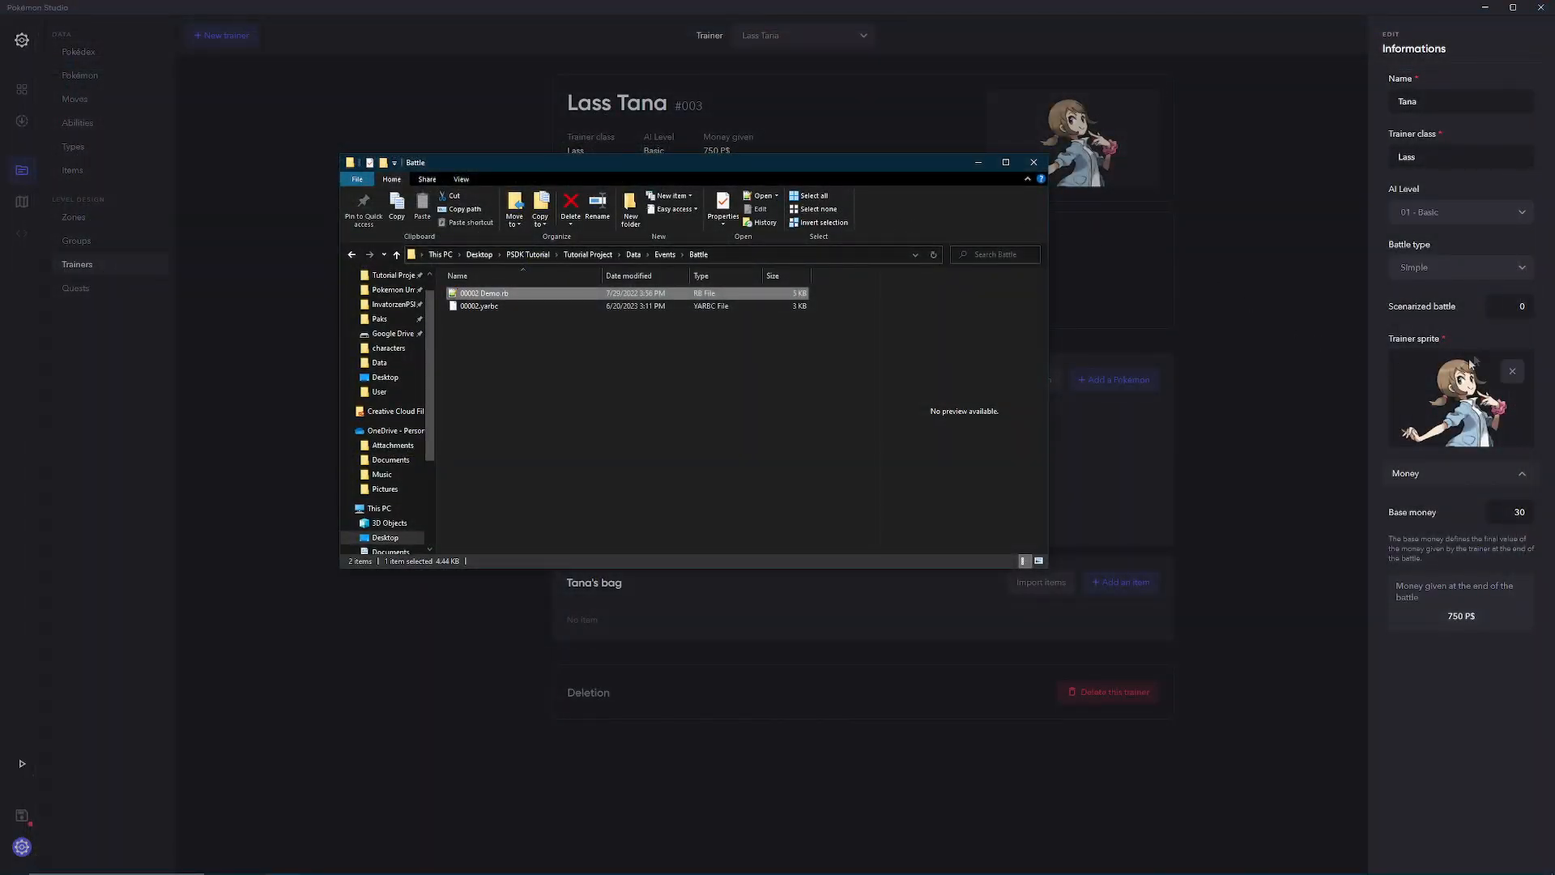
# Step: Return to Lass Tana's information in Pokémon Studio and examine the scenarized battle field
pyautogui.click(1502, 305)
pyautogui.doubleClick(1521, 307)
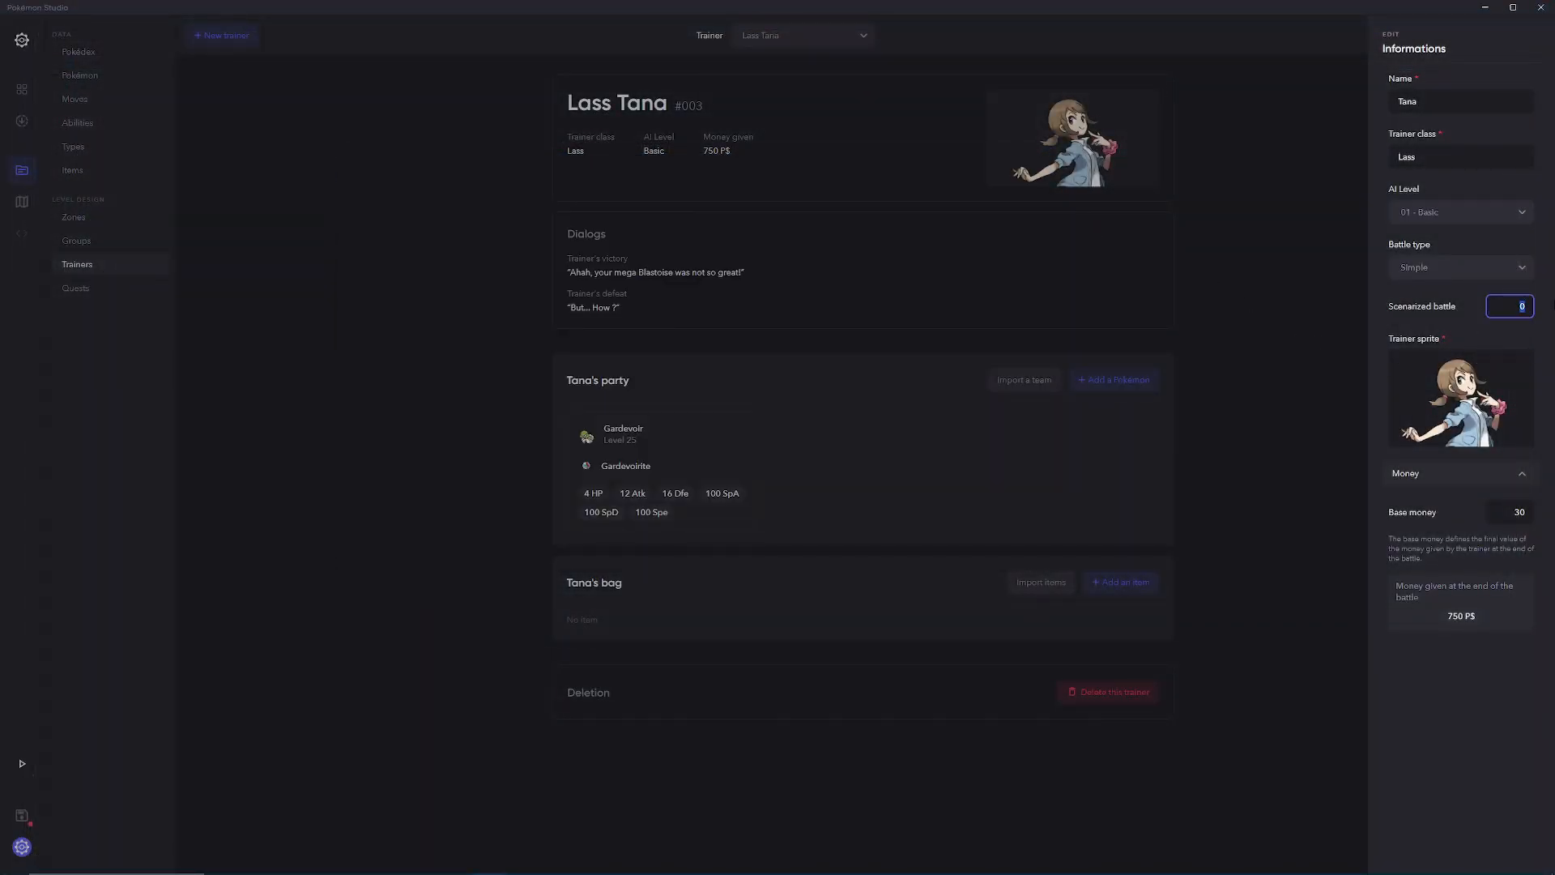
pyautogui.click(1515, 305)
# Step: Remove Lass Tana's trainer sprite and browse to the Tutorial Project's graphics\battlers folder for a replacement file
pyautogui.click(1512, 371)
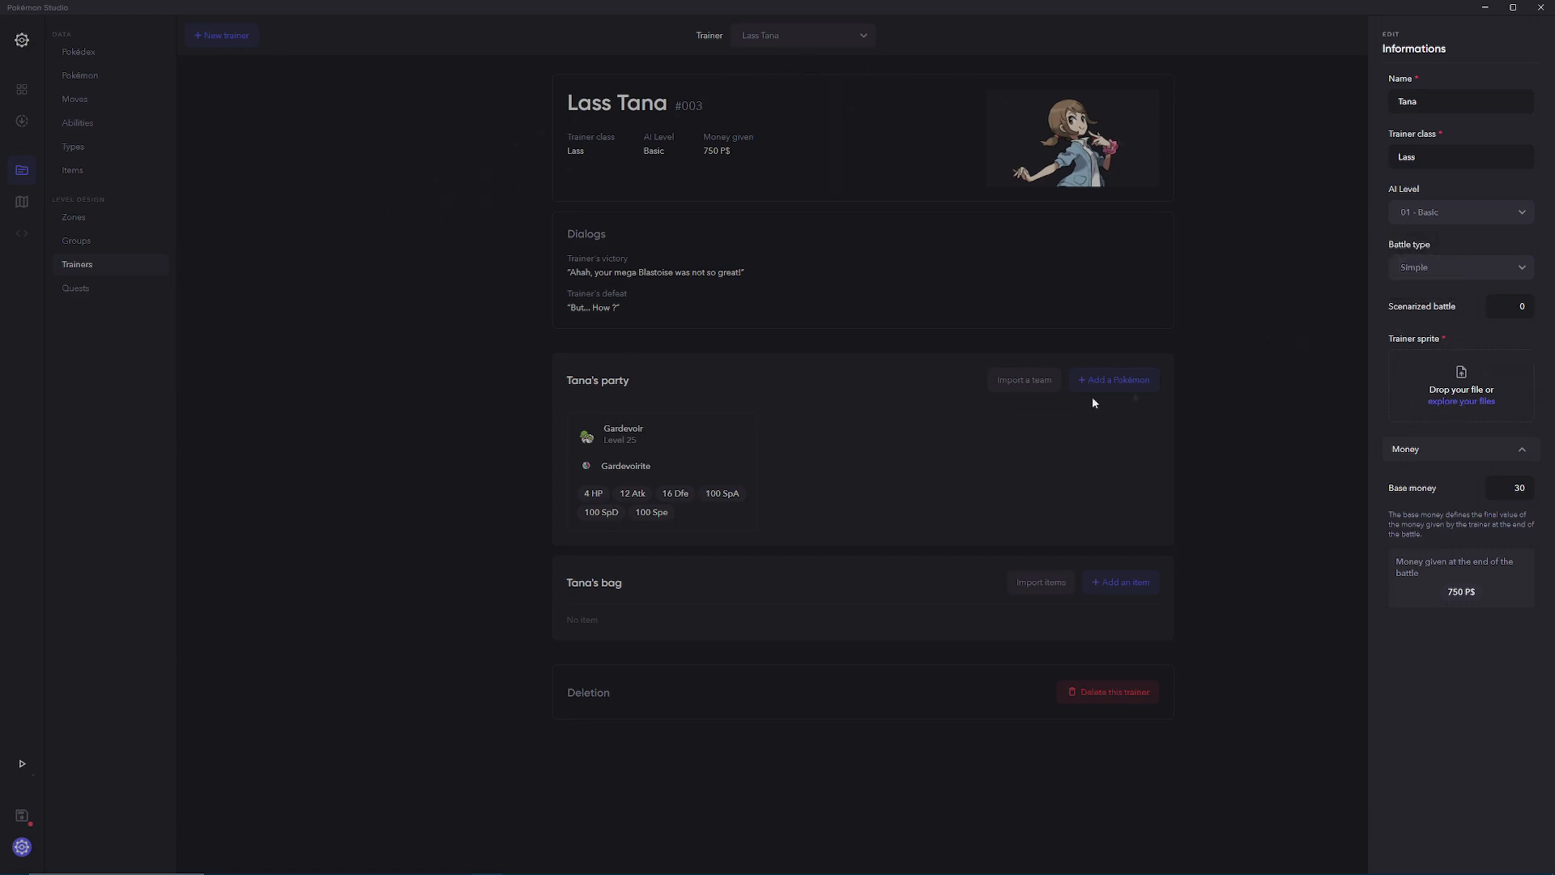
pyautogui.click(1471, 401)
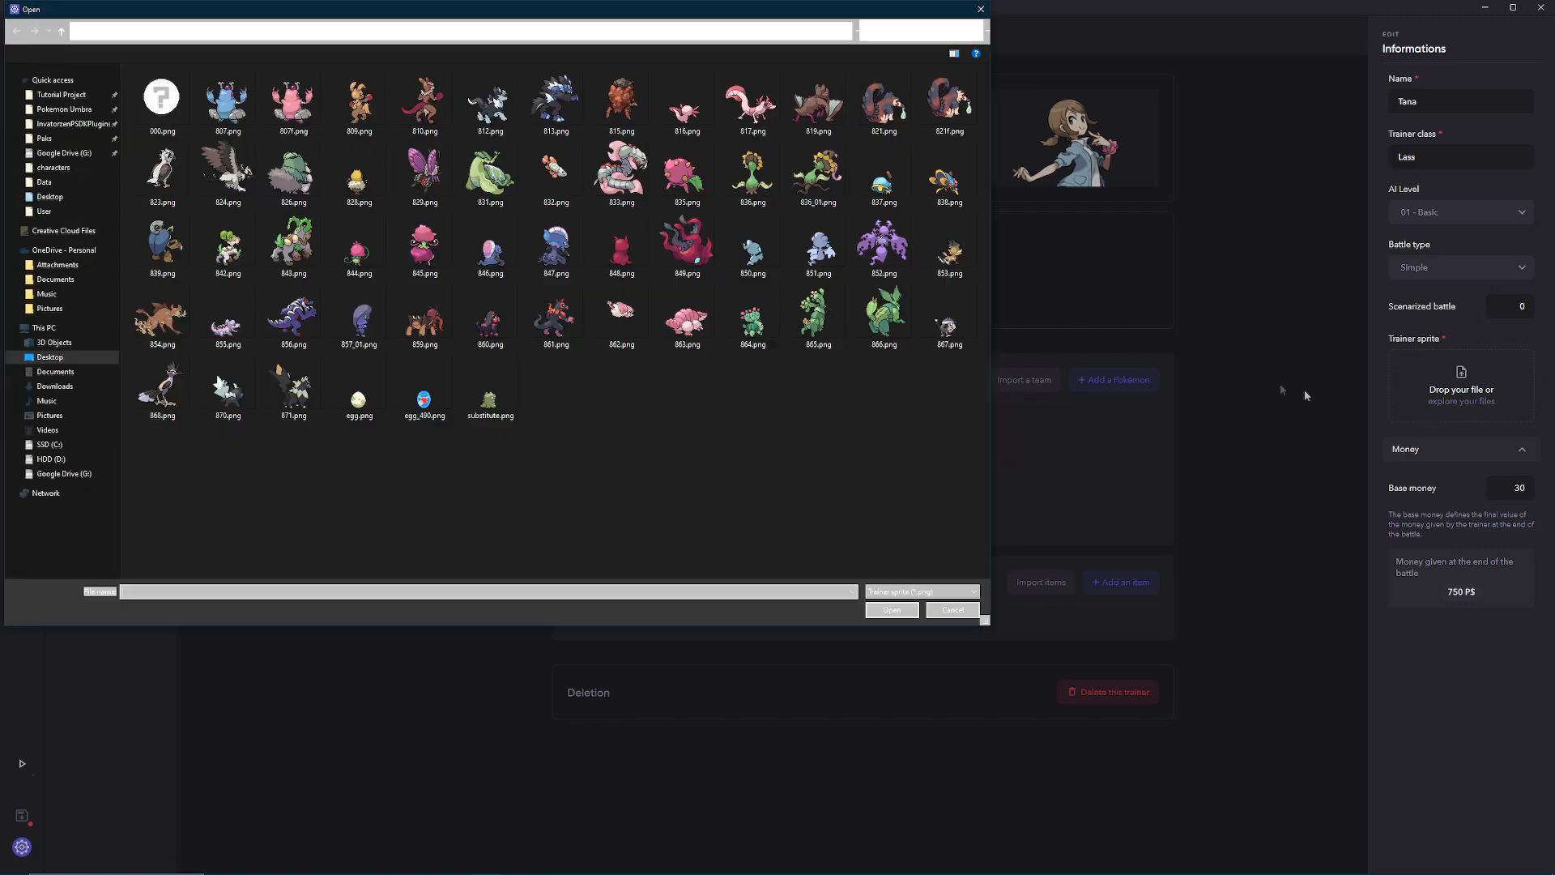
pyautogui.click(61, 96)
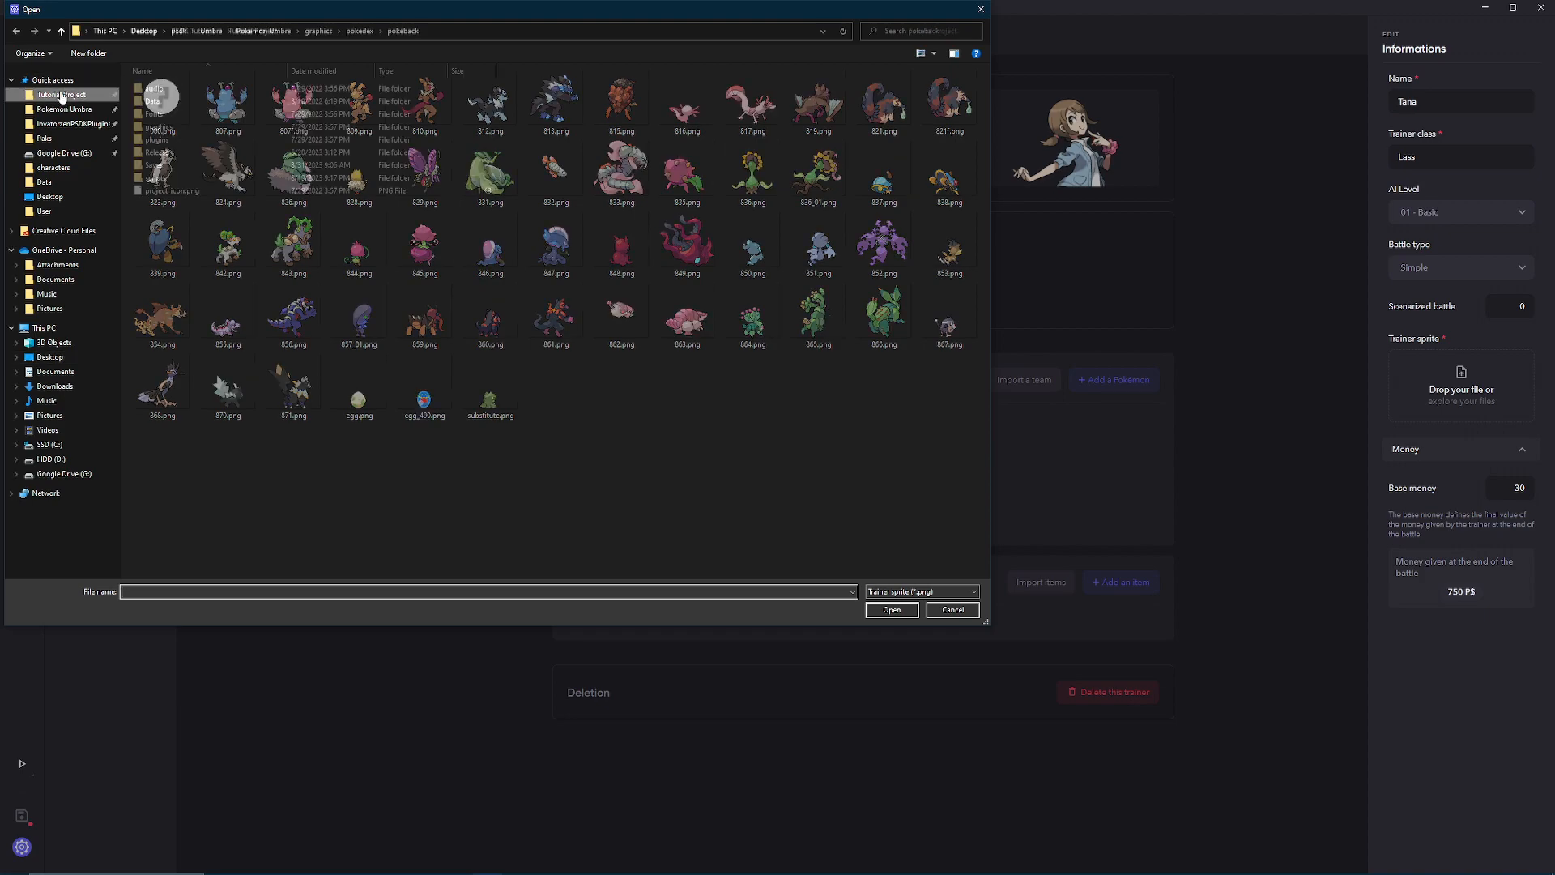
pyautogui.doubleClick(169, 129)
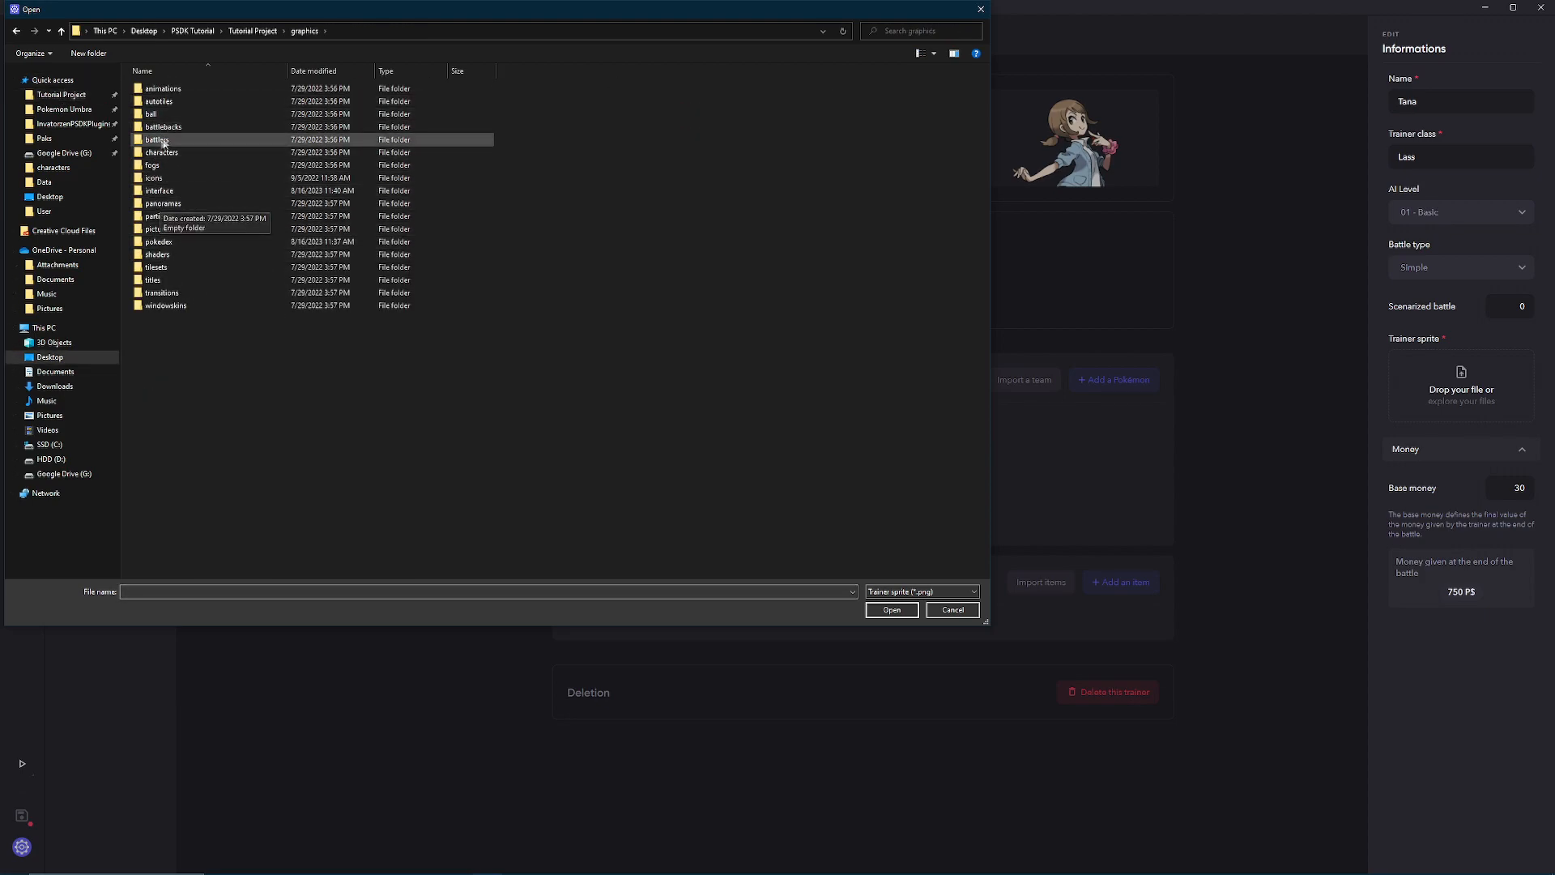
pyautogui.doubleClick(157, 140)
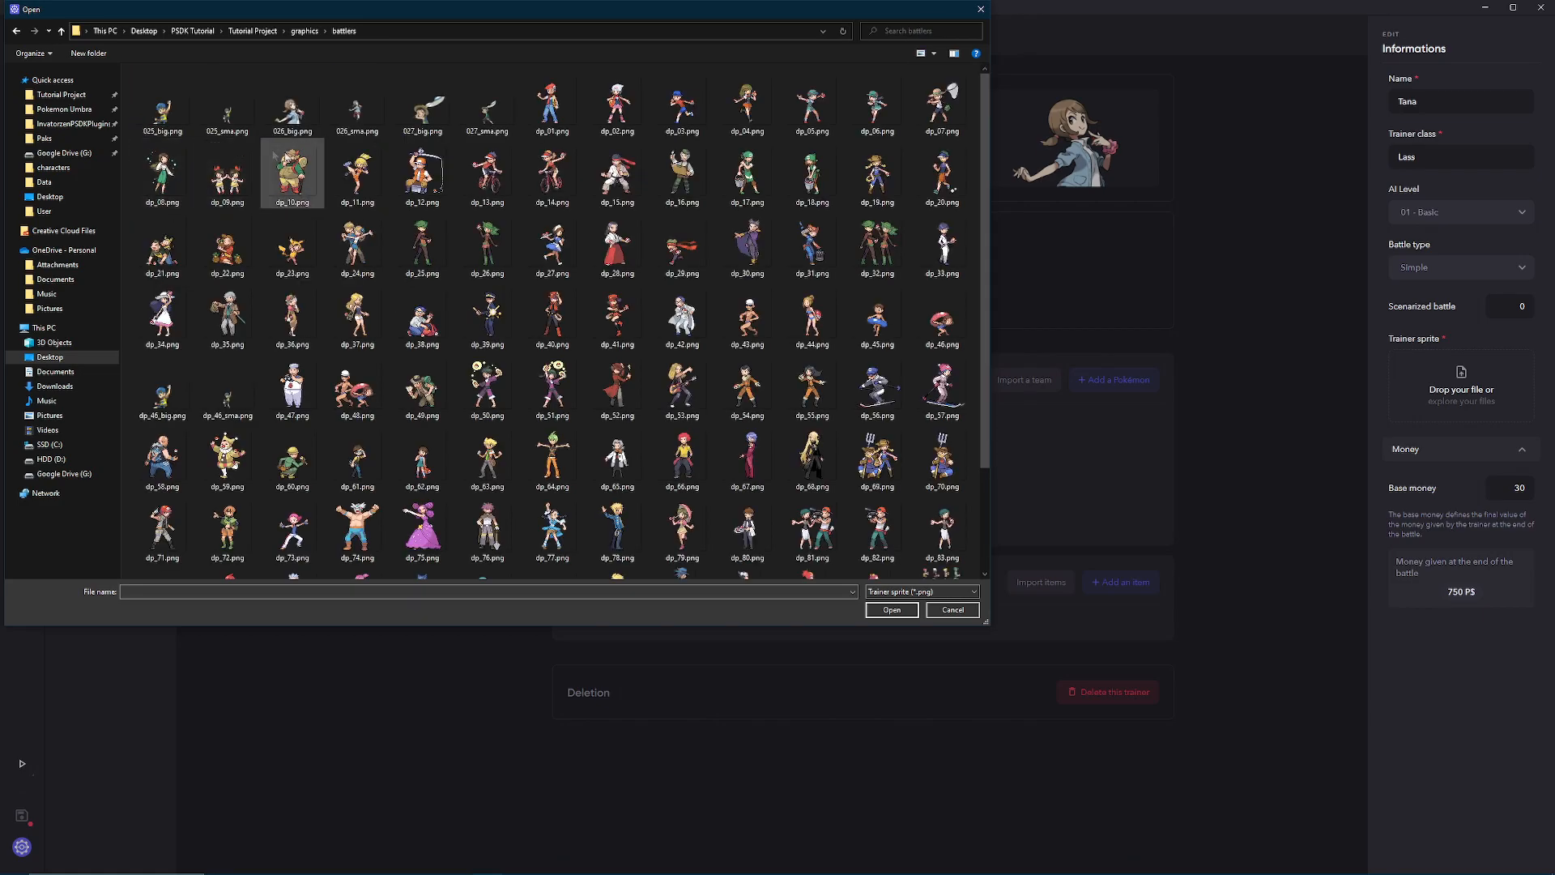
# Step: Look through the battler sprites and compare the big and sma versions of files 025, 026 and 027
pyautogui.click(357, 104)
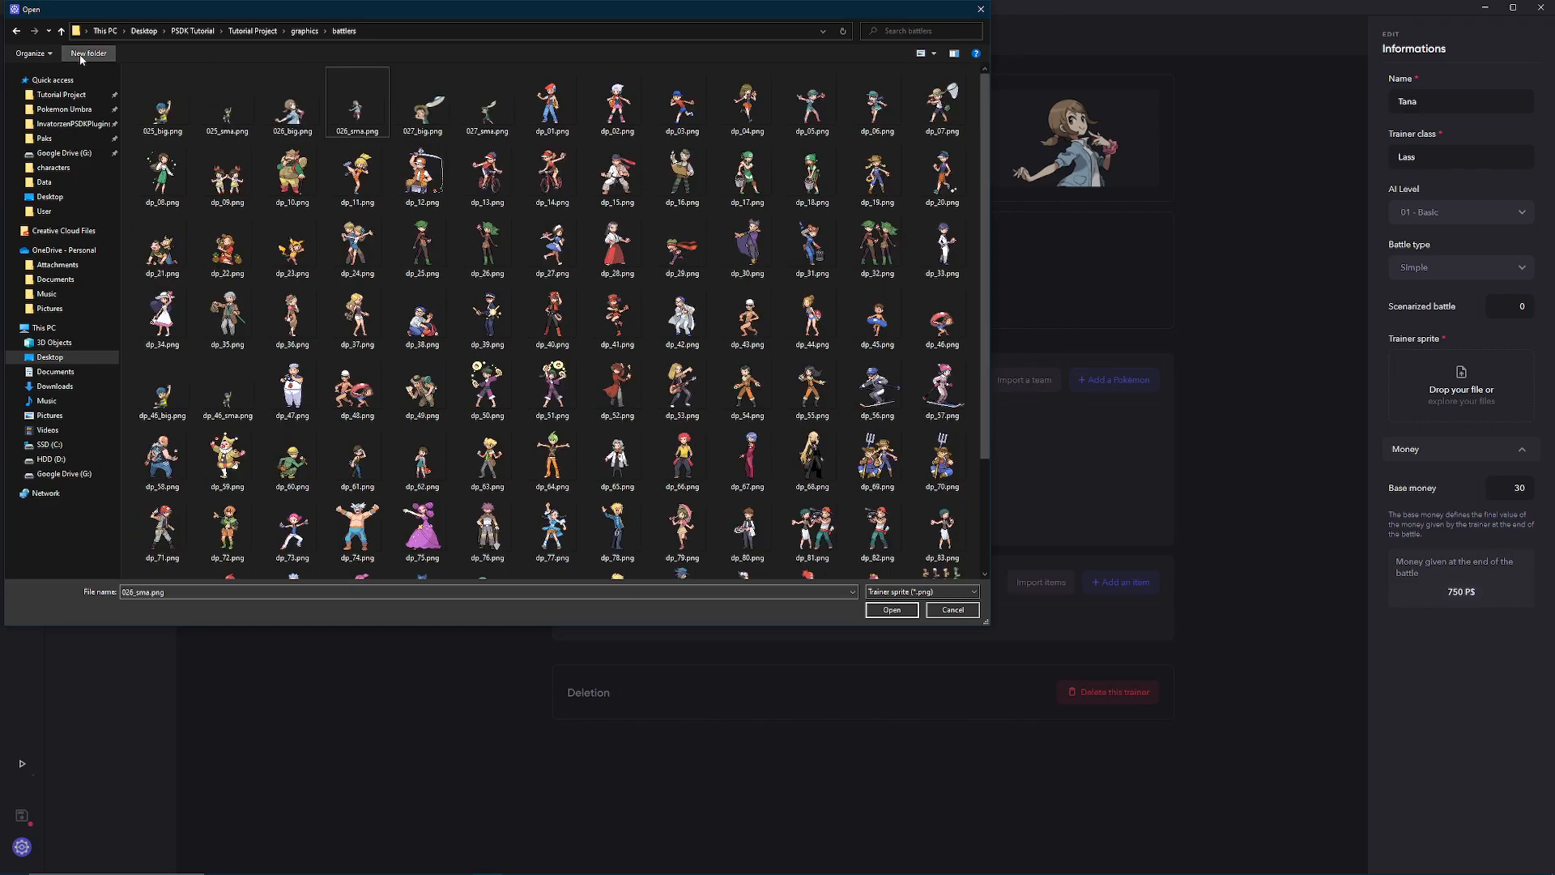
pyautogui.scroll(-3, 426, 133)
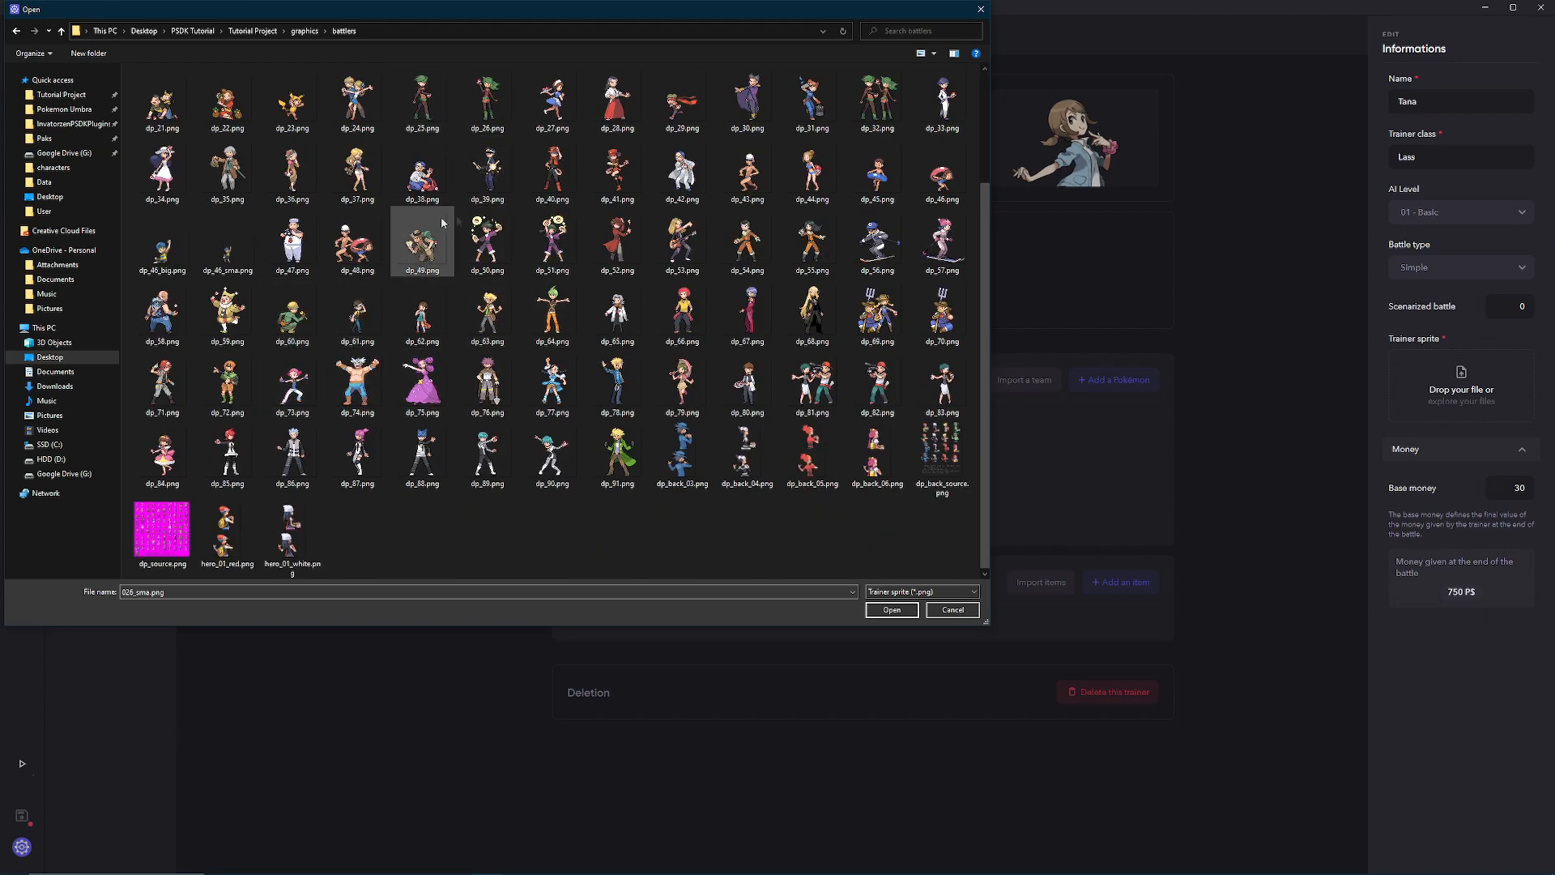
pyautogui.scroll(3, 485, 235)
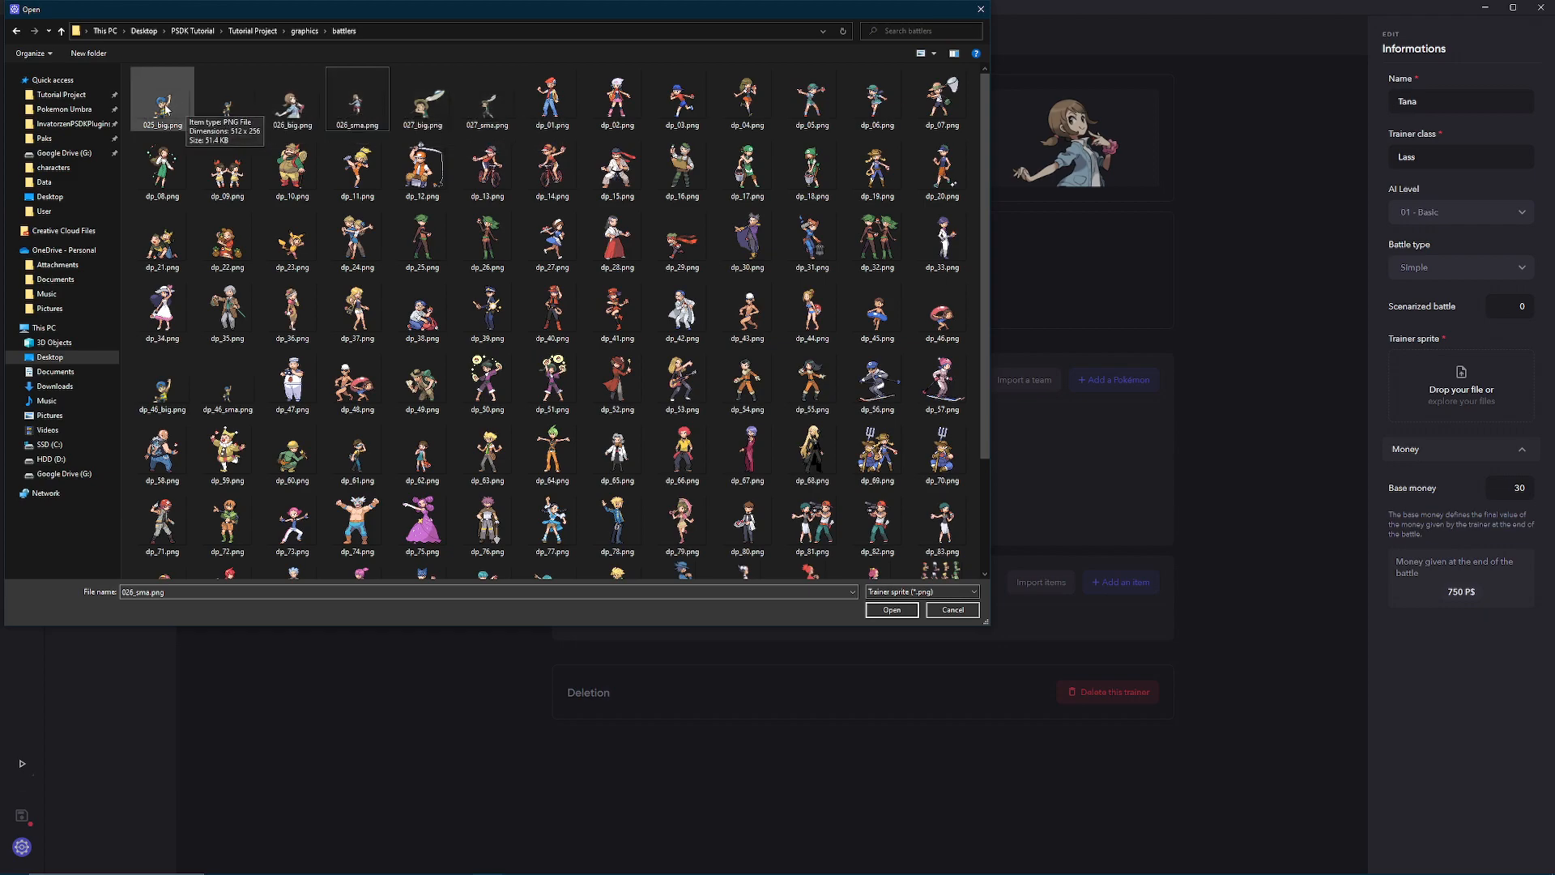
pyautogui.click(428, 111)
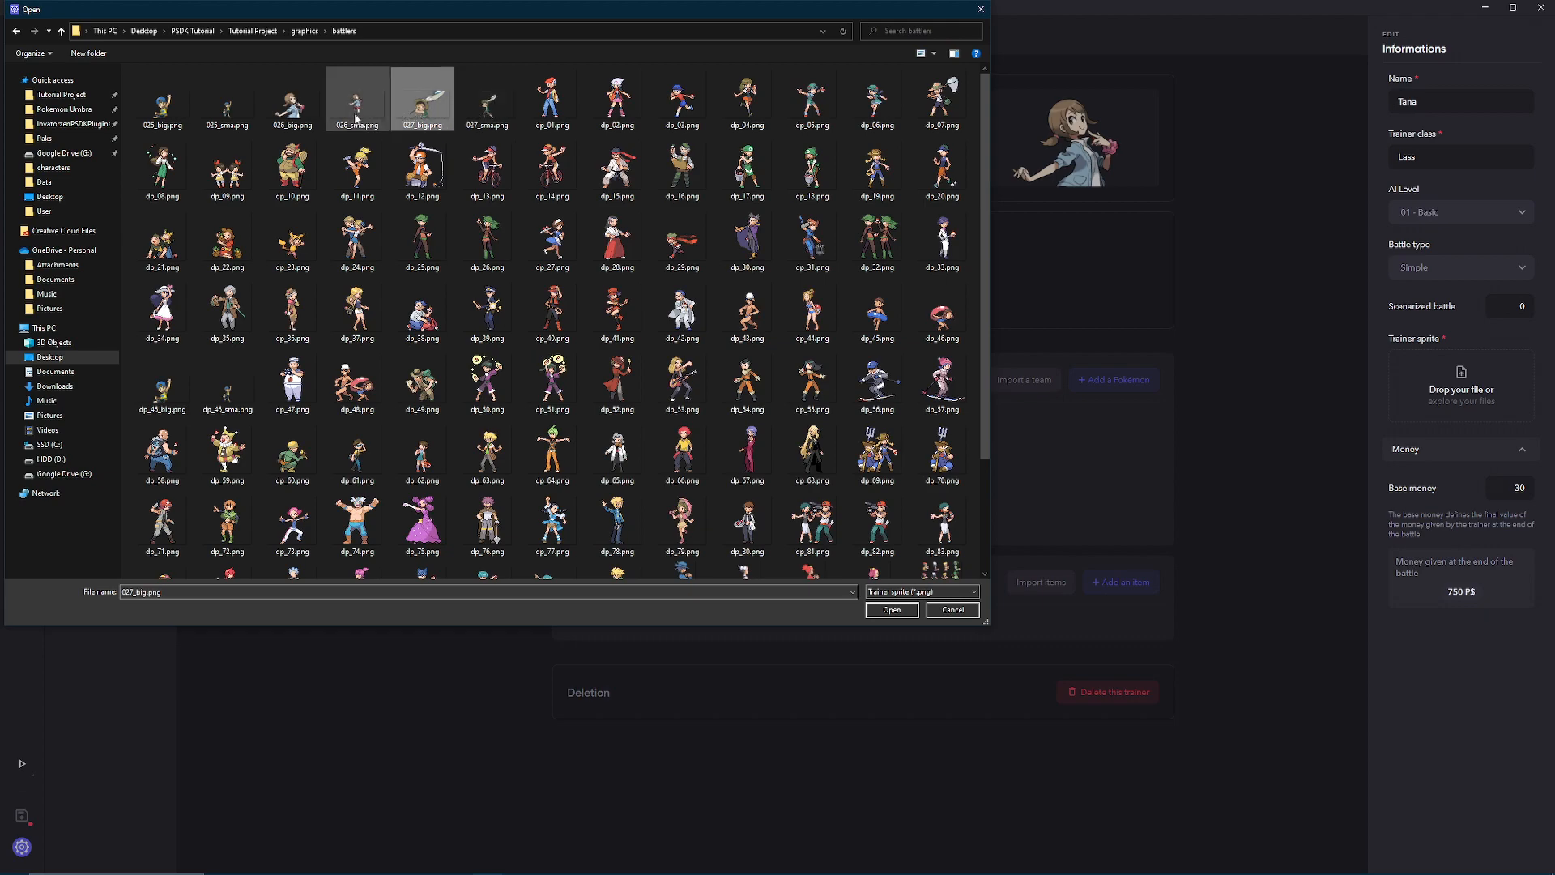
pyautogui.click(356, 115)
pyautogui.click(298, 115)
pyautogui.click(224, 112)
pyautogui.click(166, 112)
pyautogui.click(224, 112)
pyautogui.click(295, 113)
pyautogui.click(361, 115)
pyautogui.click(425, 114)
pyautogui.click(476, 116)
pyautogui.click(422, 113)
pyautogui.click(359, 114)
pyautogui.click(294, 114)
pyautogui.click(229, 112)
pyautogui.click(167, 111)
pyautogui.click(233, 112)
pyautogui.click(484, 113)
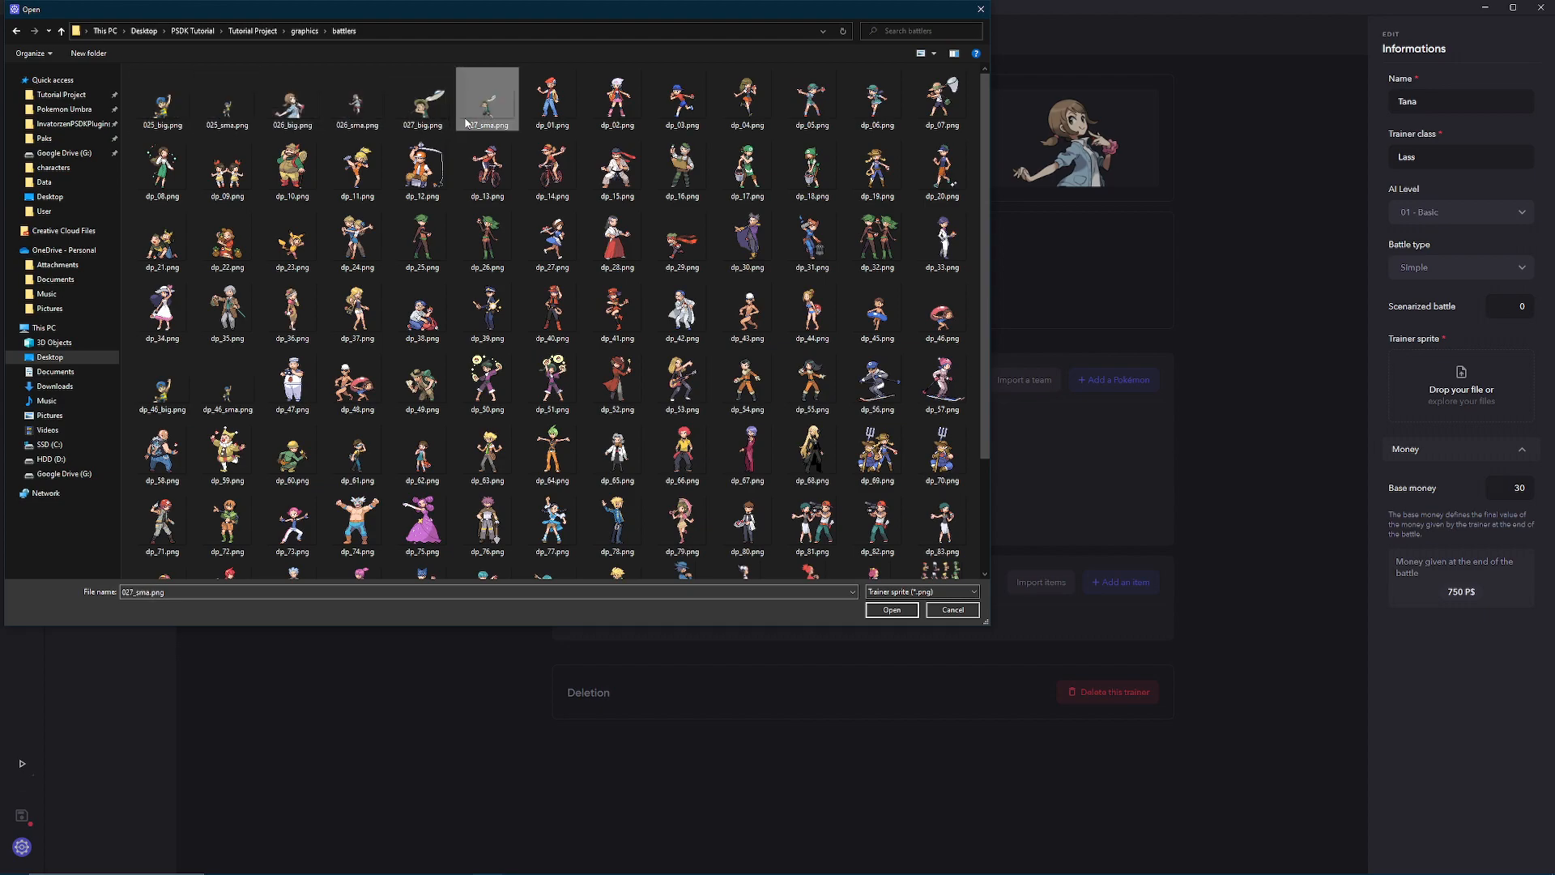
pyautogui.click(421, 113)
pyautogui.click(484, 114)
pyautogui.click(416, 111)
pyautogui.click(484, 114)
pyautogui.click(421, 113)
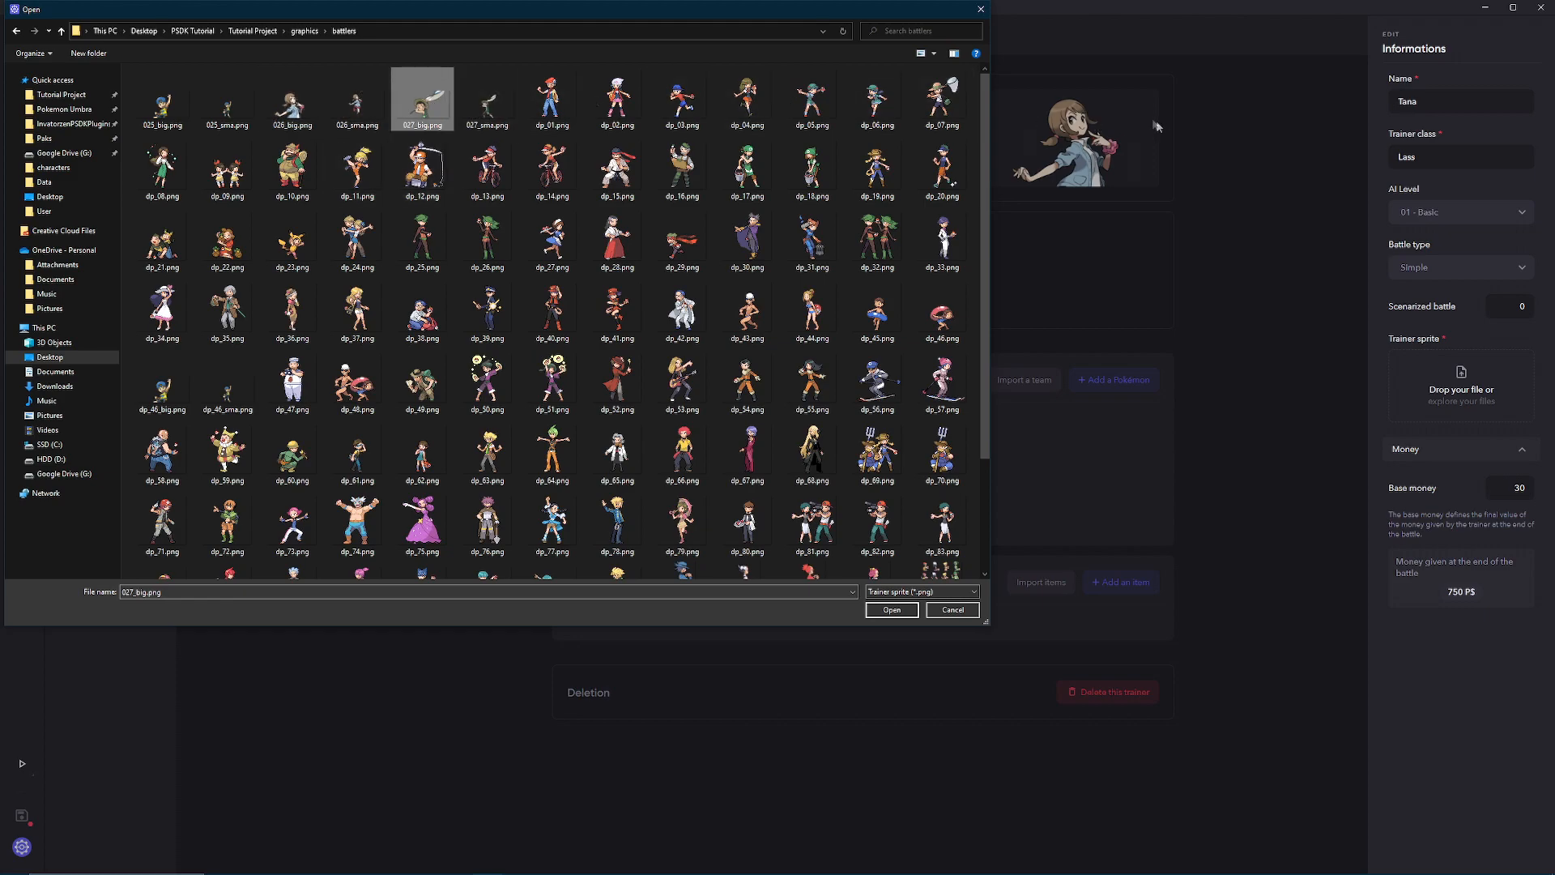
# Step: Choose 026_big.png as Lass Tana's trainer sprite
pyautogui.doubleClick(299, 98)
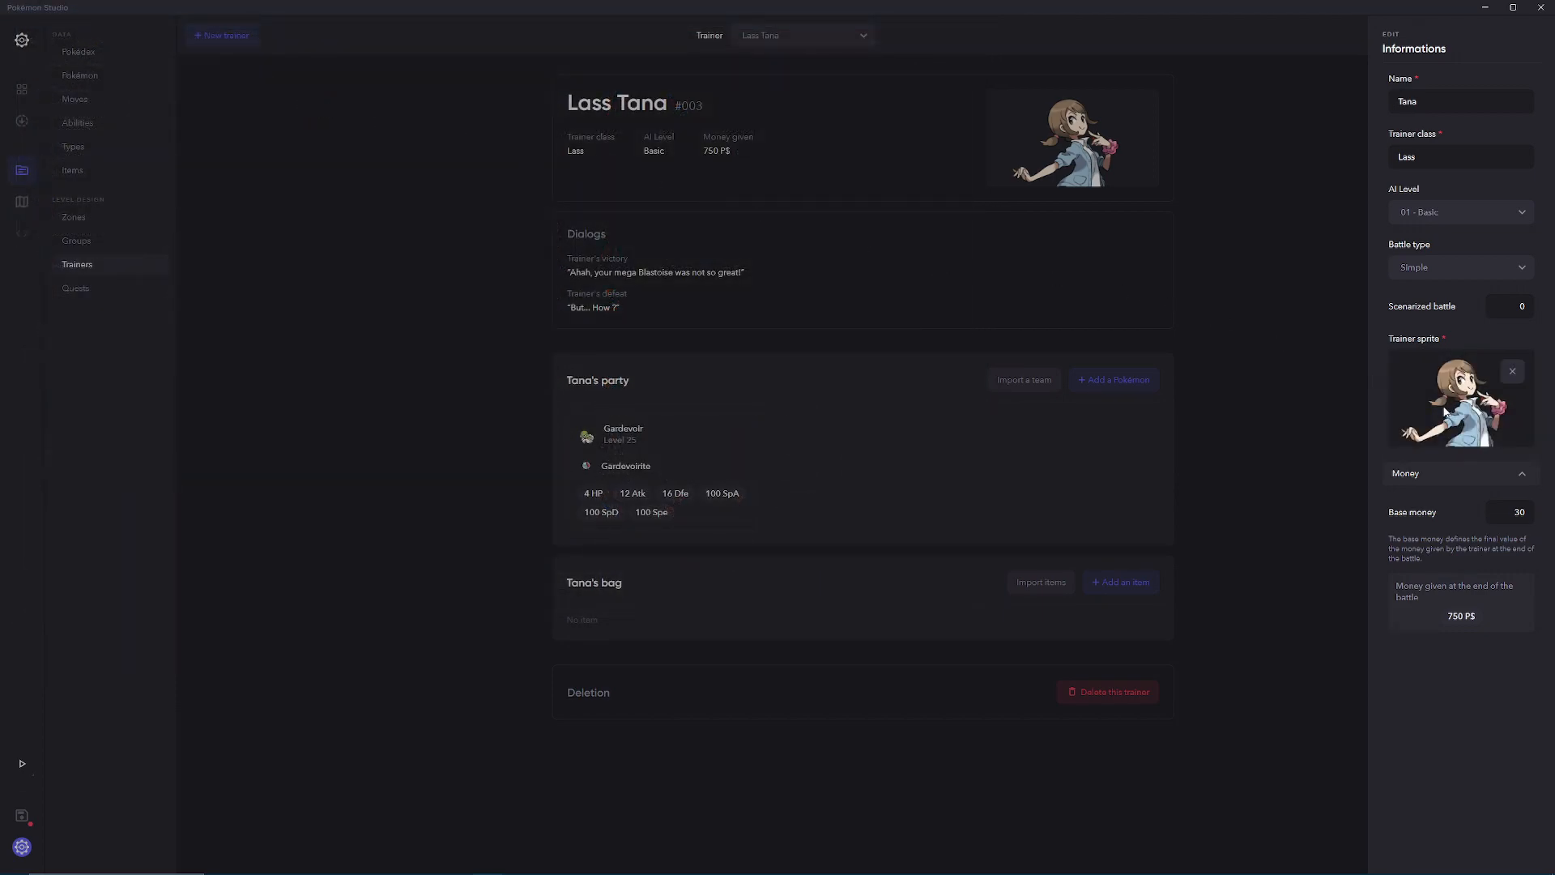
# Step: Examine Lass Tana's base money and the money given at the end of the battle
pyautogui.click(1434, 481)
pyautogui.click(1434, 482)
pyautogui.click(1512, 512)
pyautogui.doubleClick(1519, 512)
pyautogui.click(1446, 618)
pyautogui.moveTo(1512, 512); pyautogui.dragTo(1543, 510)
pyautogui.click(1511, 514)
pyautogui.click(1448, 617)
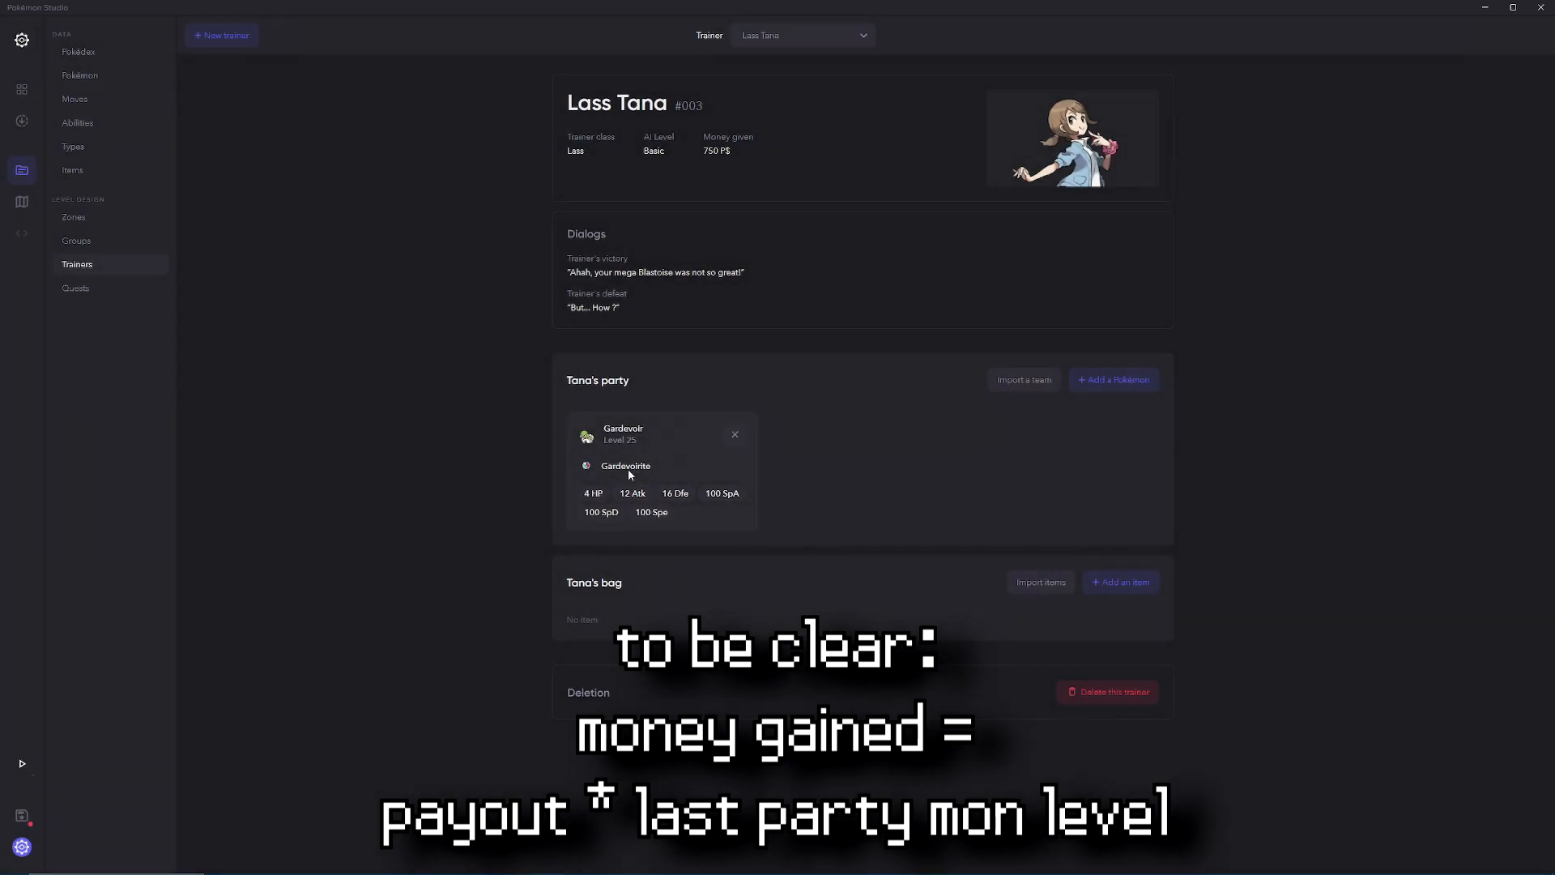
# Step: Set the level of Gardevoir in Tana's party to 30 and check the money given in the trainer information
pyautogui.click(664, 473)
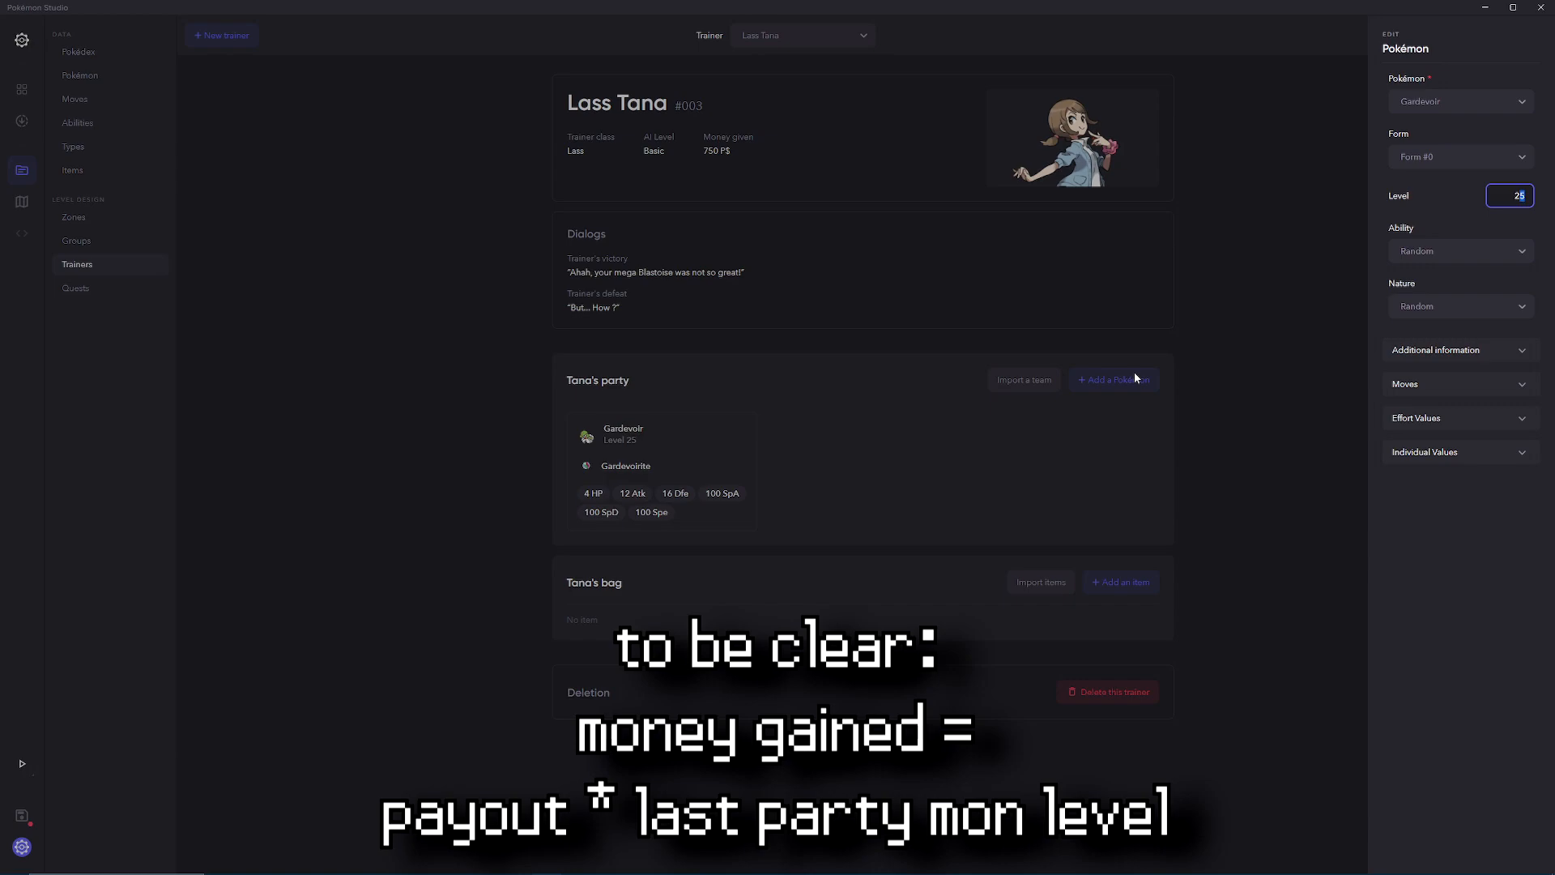
pyautogui.click(735, 94)
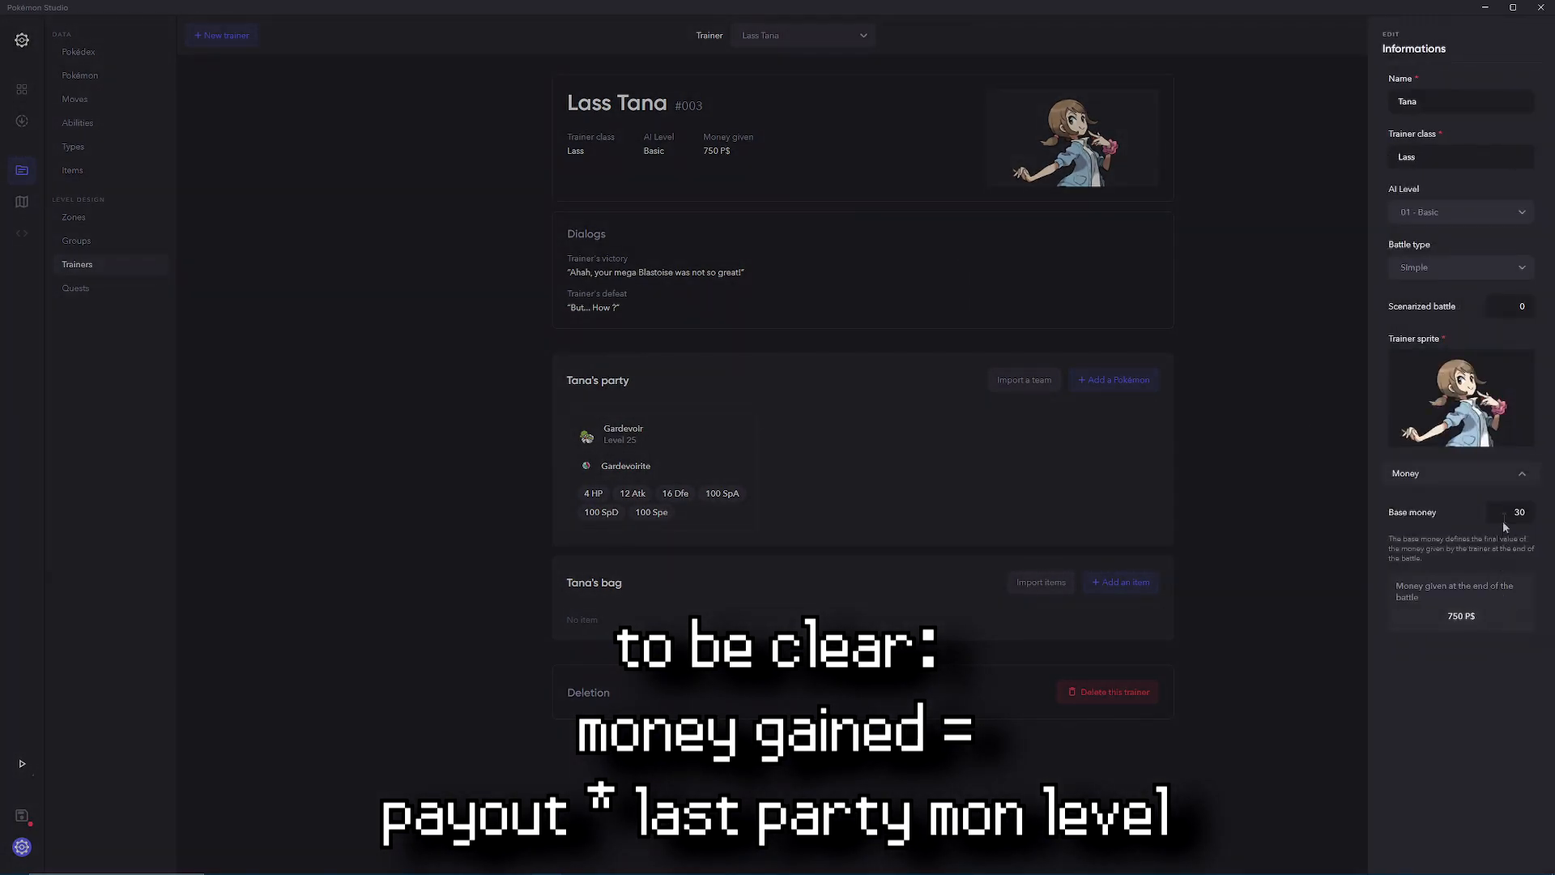
pyautogui.click(671, 453)
pyautogui.click(1510, 196)
pyautogui.write('30')
pyautogui.click(1263, 186)
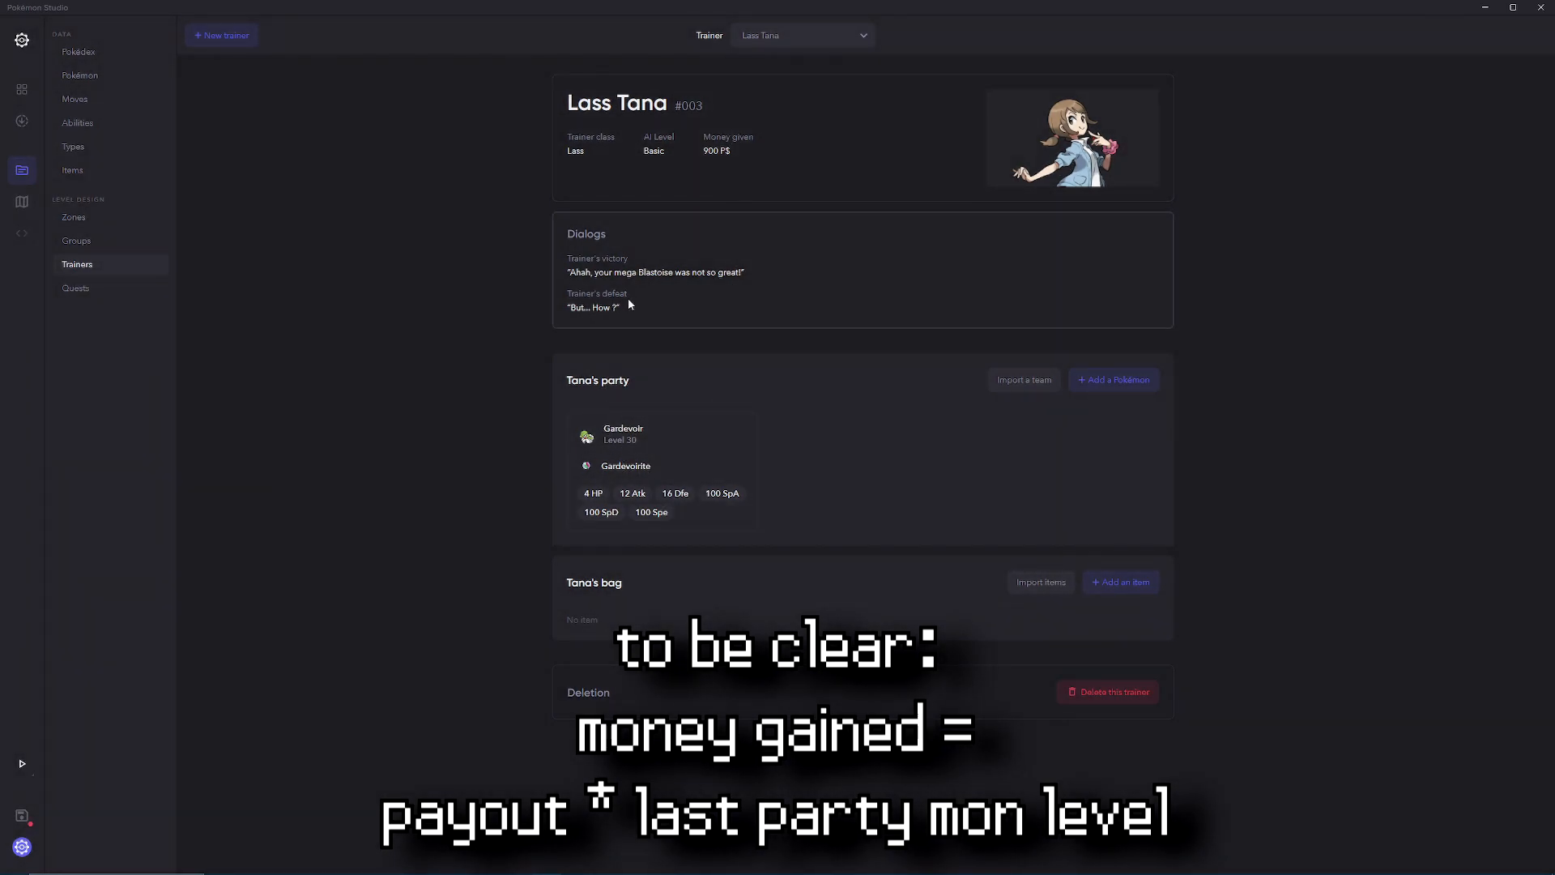
pyautogui.click(693, 172)
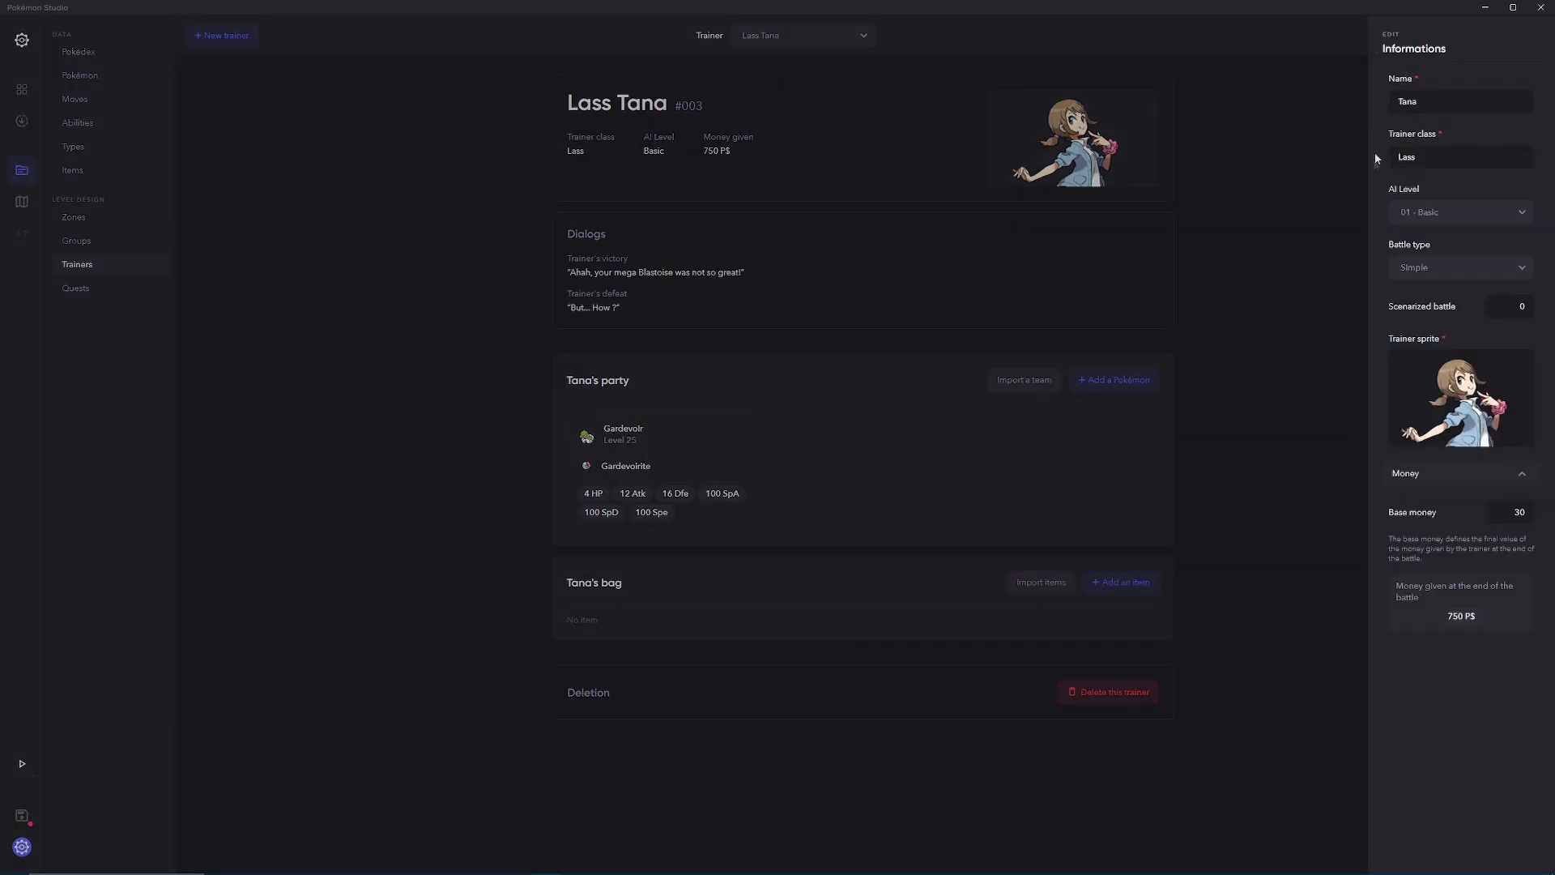
pyautogui.click(1263, 158)
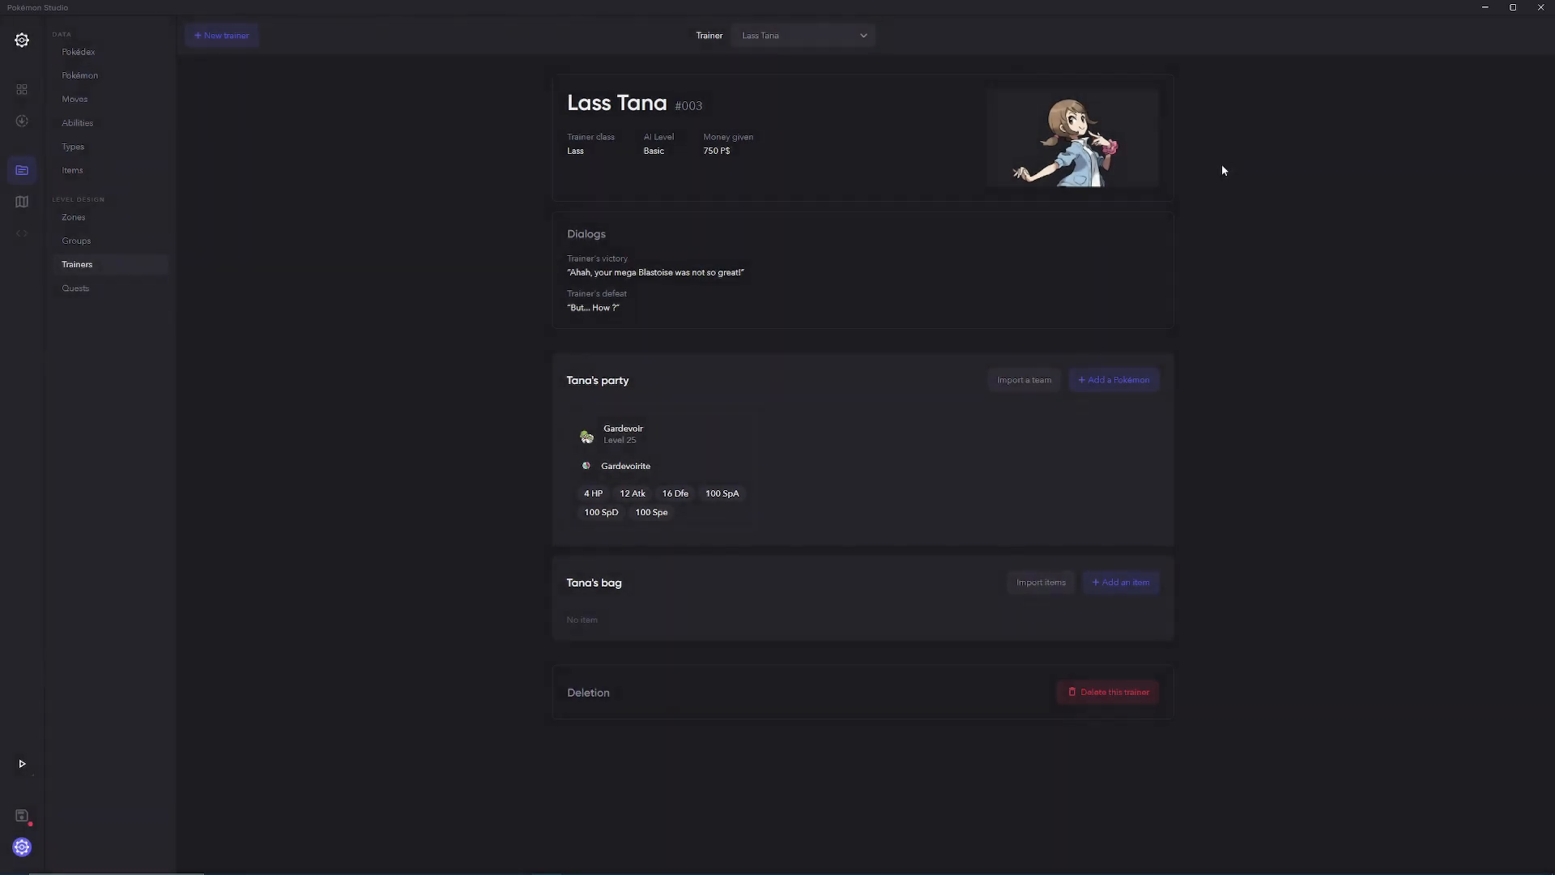
# Step: Open Lass Tana's dialogs and review the trainer's victory and trainer's defeat texts
pyautogui.click(702, 254)
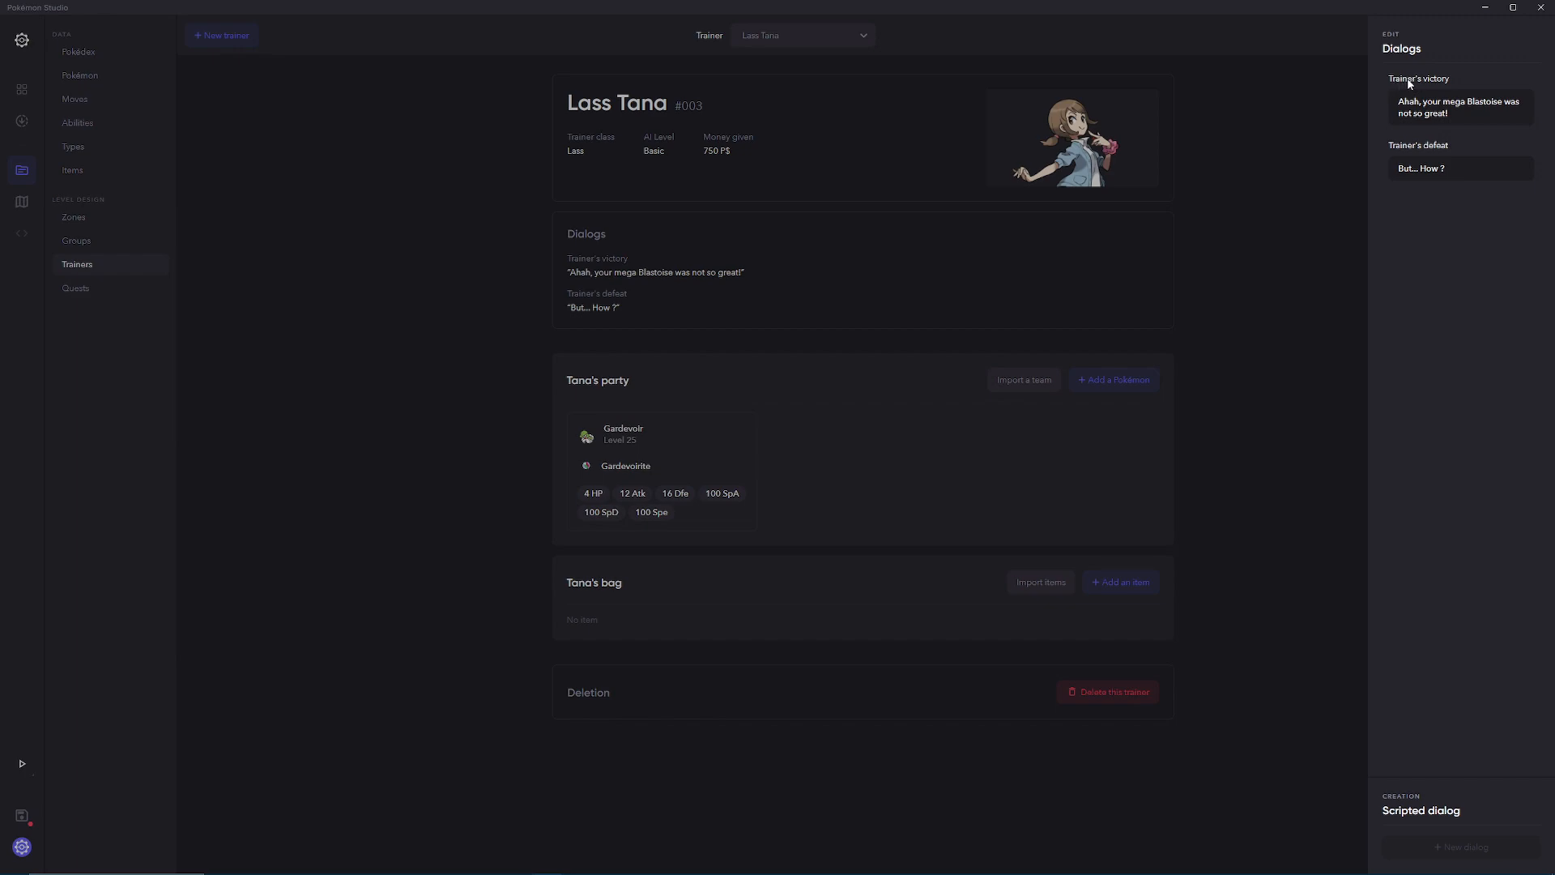
pyautogui.moveTo(1453, 120); pyautogui.dragTo(1396, 102)
pyautogui.click(1414, 149)
pyautogui.moveTo(1517, 168); pyautogui.dragTo(1361, 174)
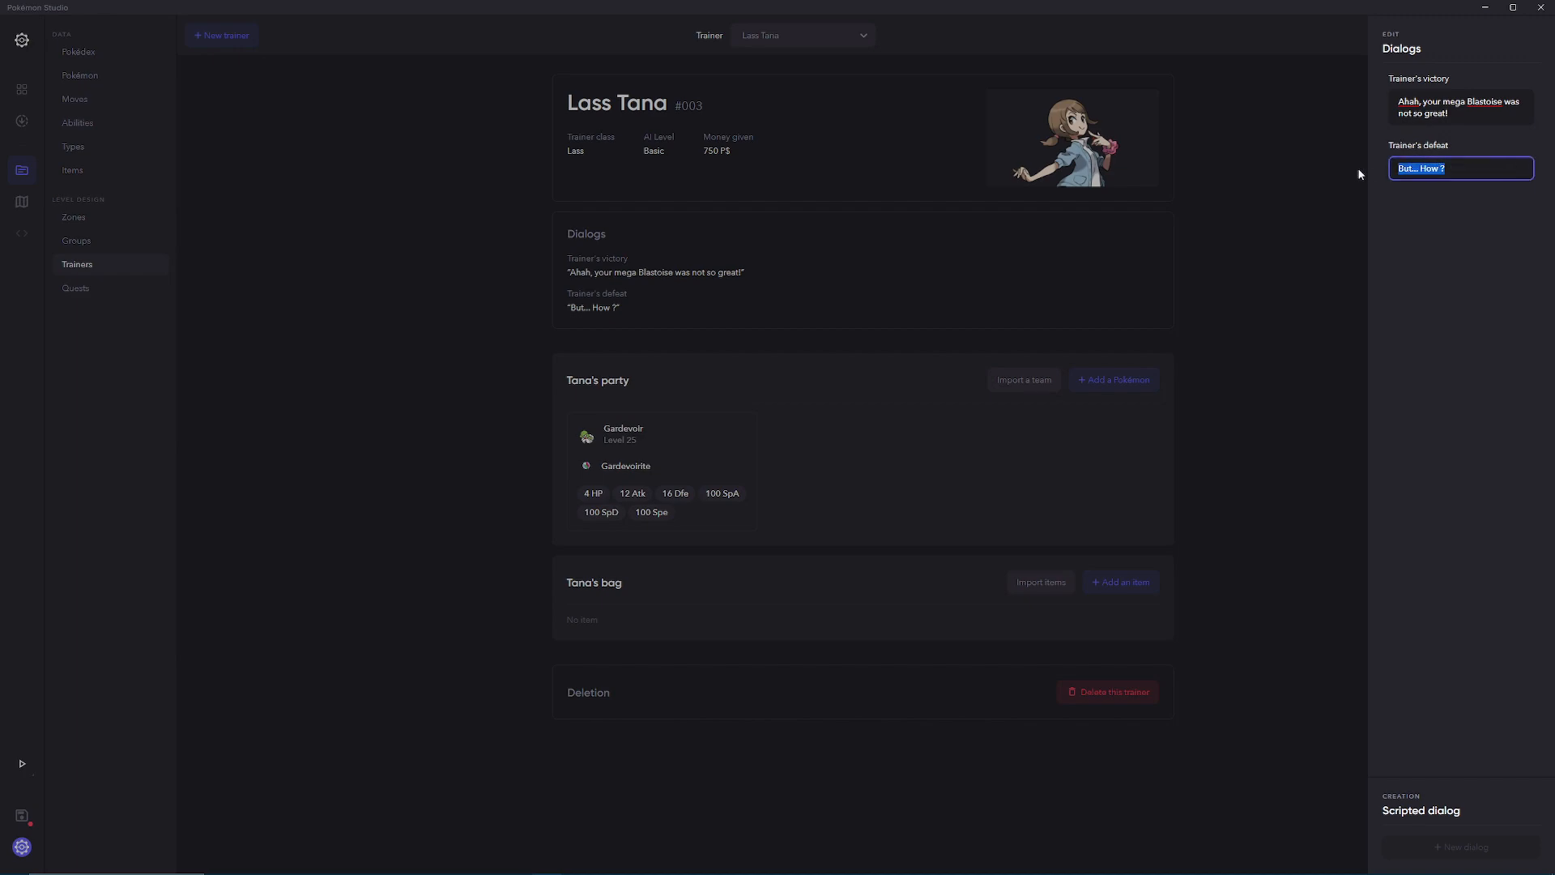
pyautogui.click(1499, 166)
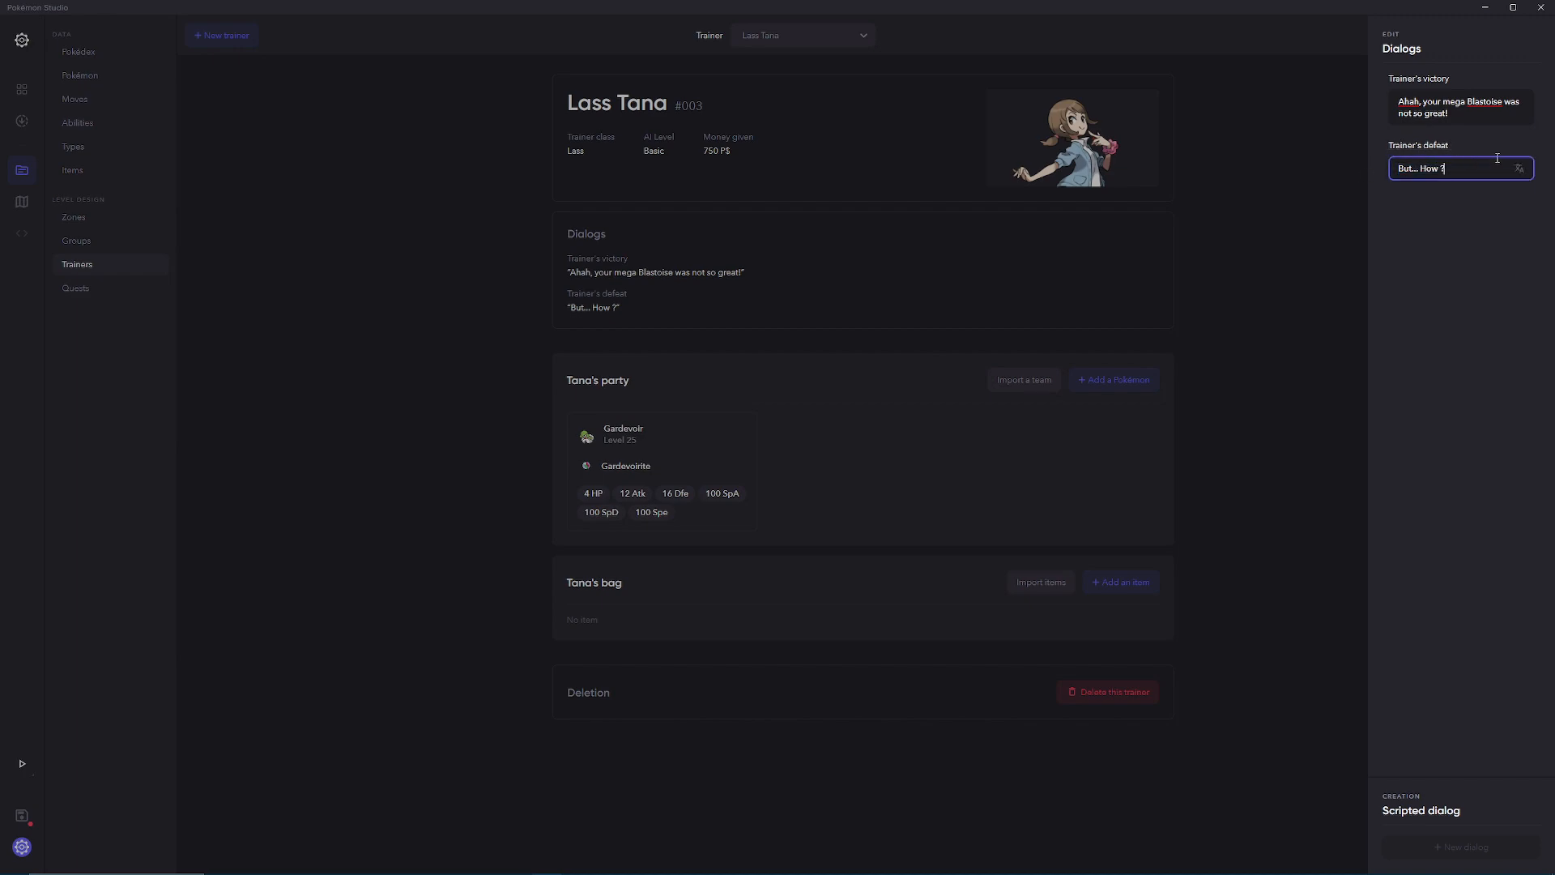
# Step: View the translation of Lass Tana's victory dialog and close the dialogs editor
pyautogui.click(1518, 103)
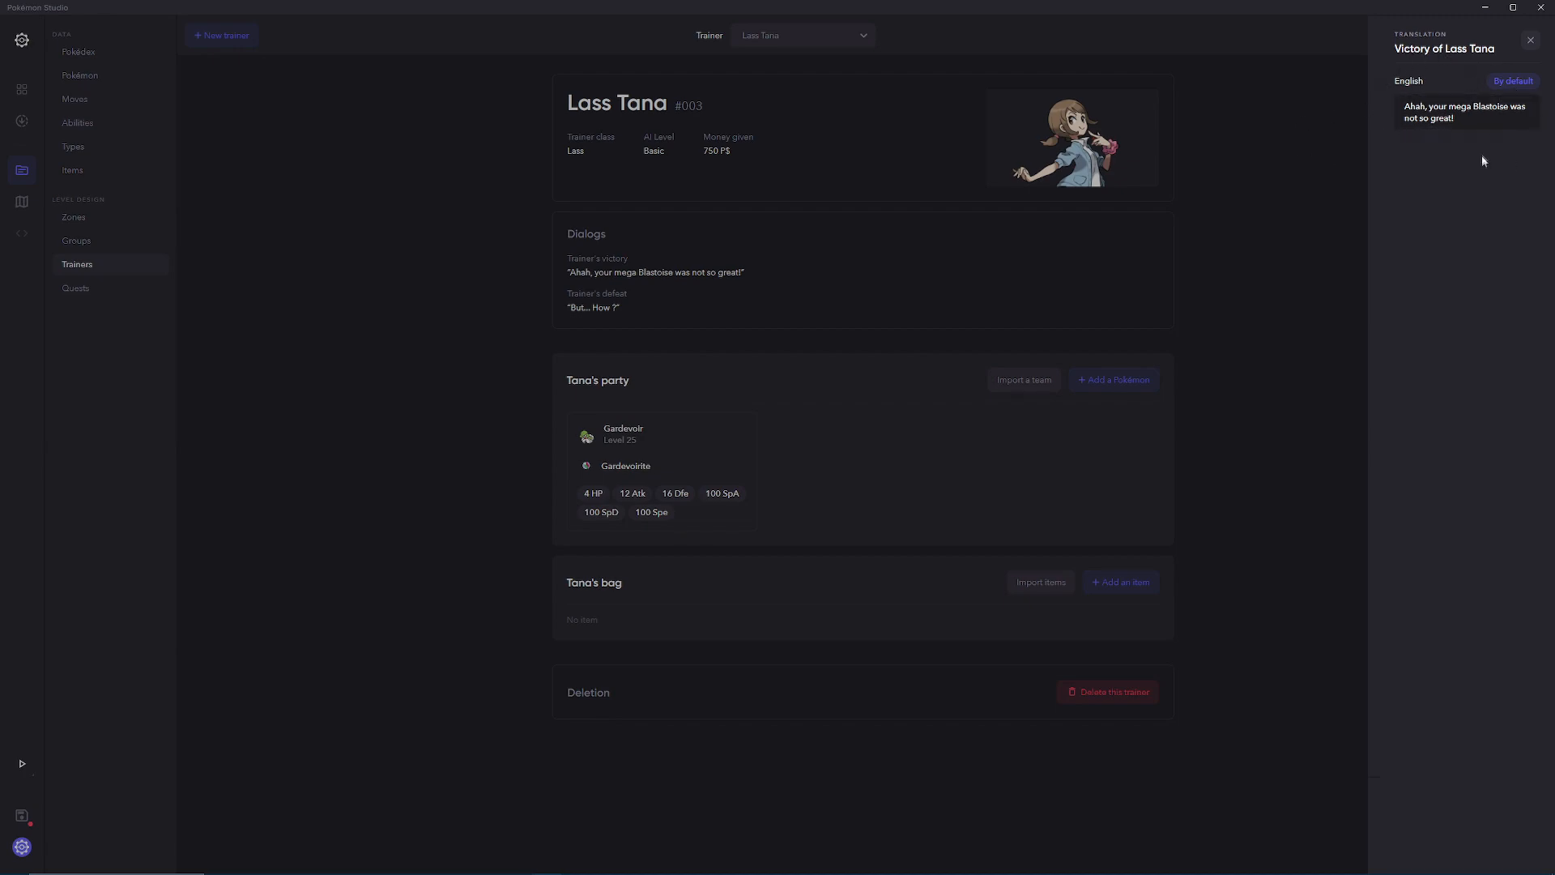
pyautogui.click(1529, 40)
pyautogui.click(955, 370)
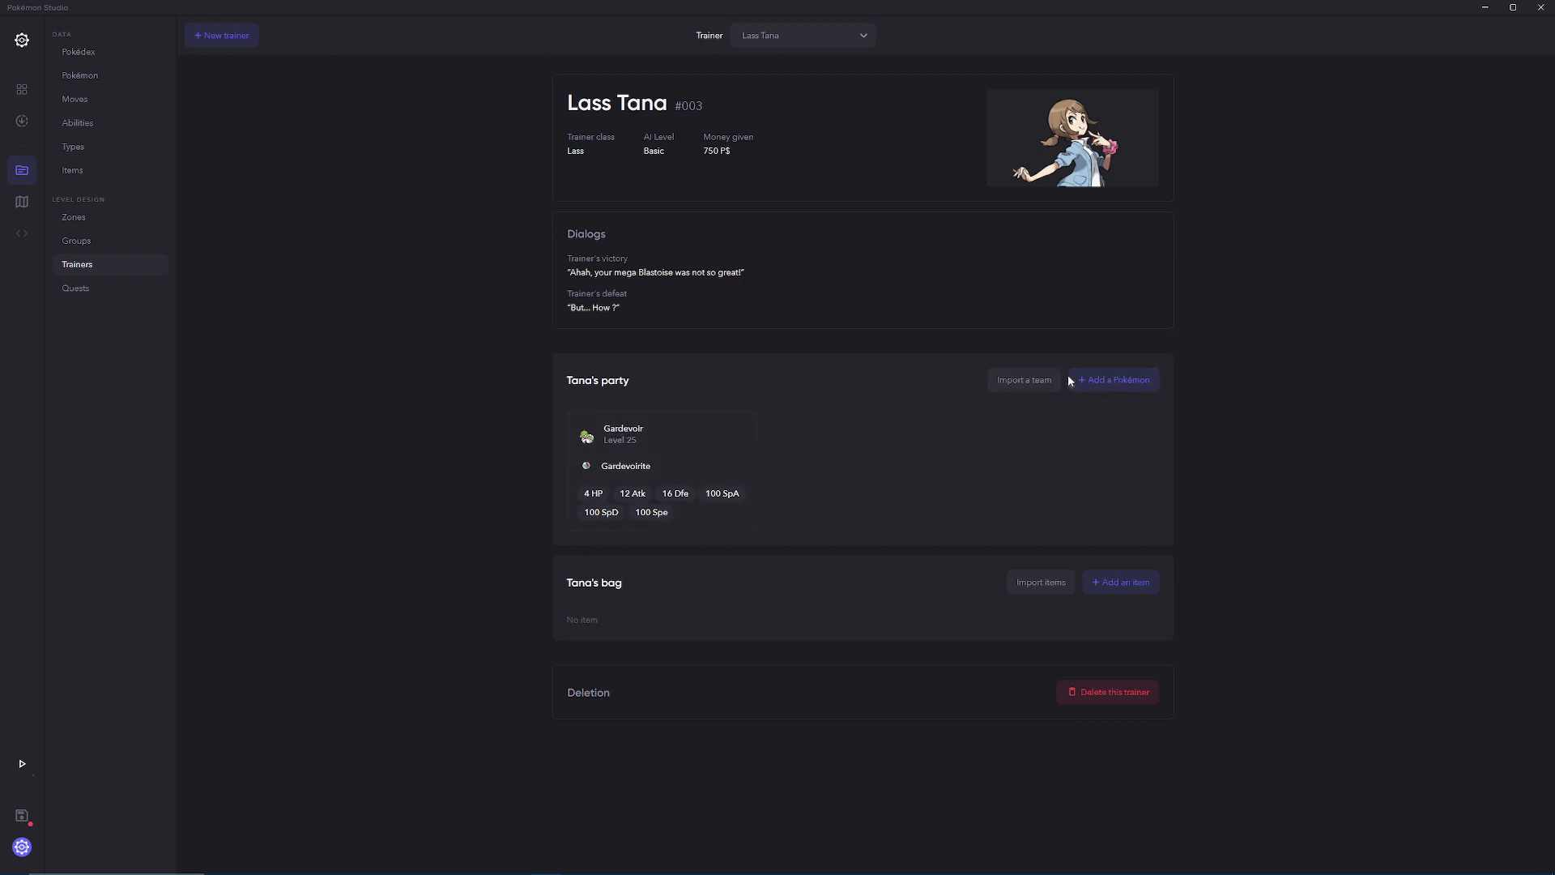
# Step: Open Gardevoir in Tana's party for editing and browse the natures available for it
pyautogui.click(632, 442)
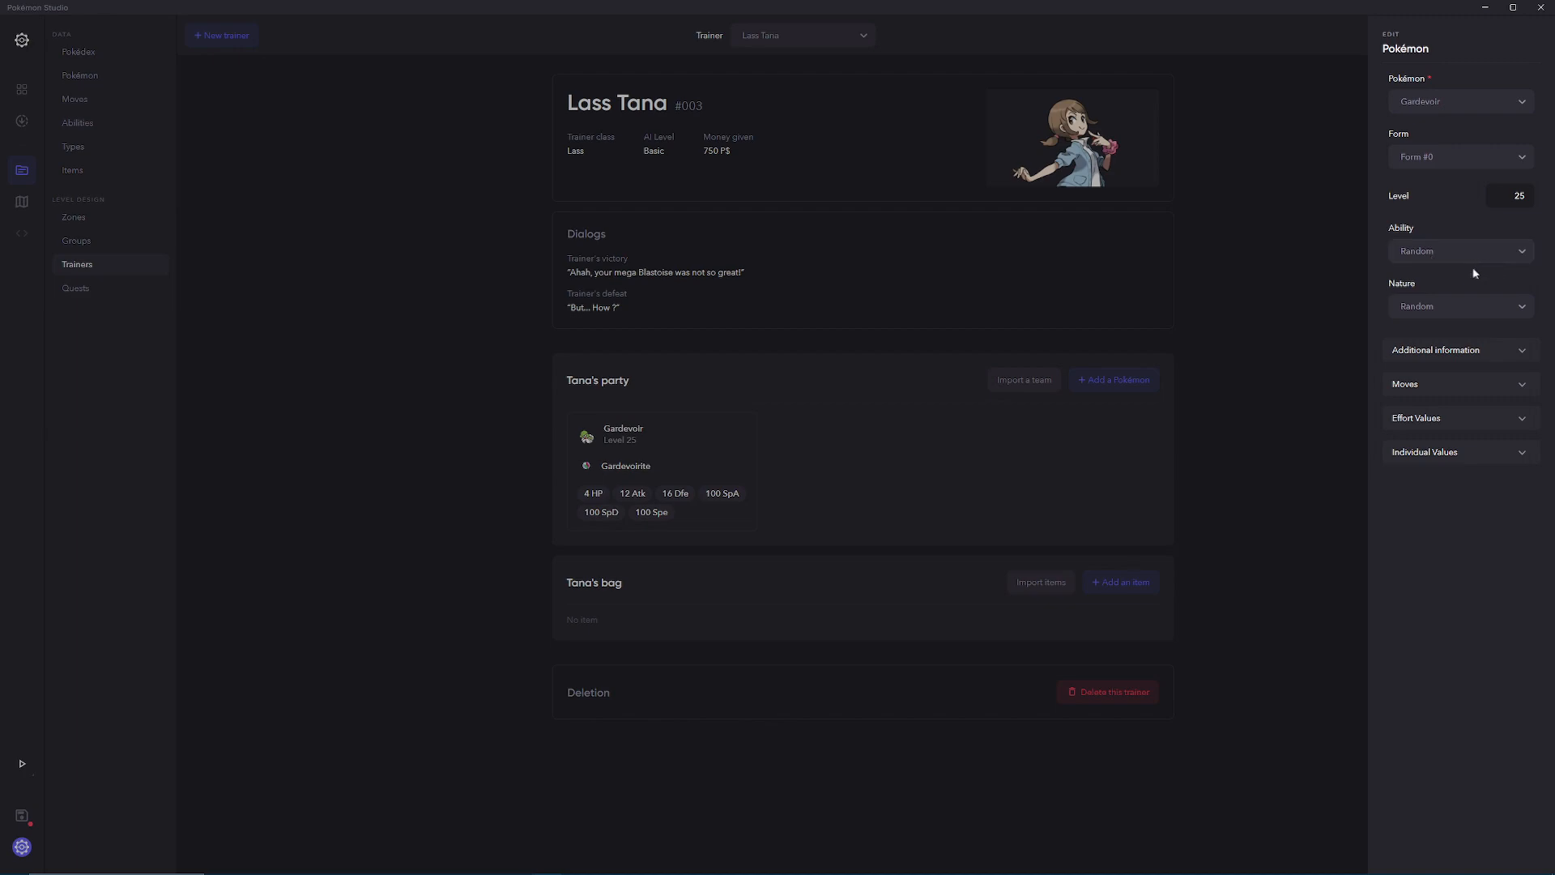
pyautogui.click(1421, 306)
pyautogui.scroll(-6, 1455, 381)
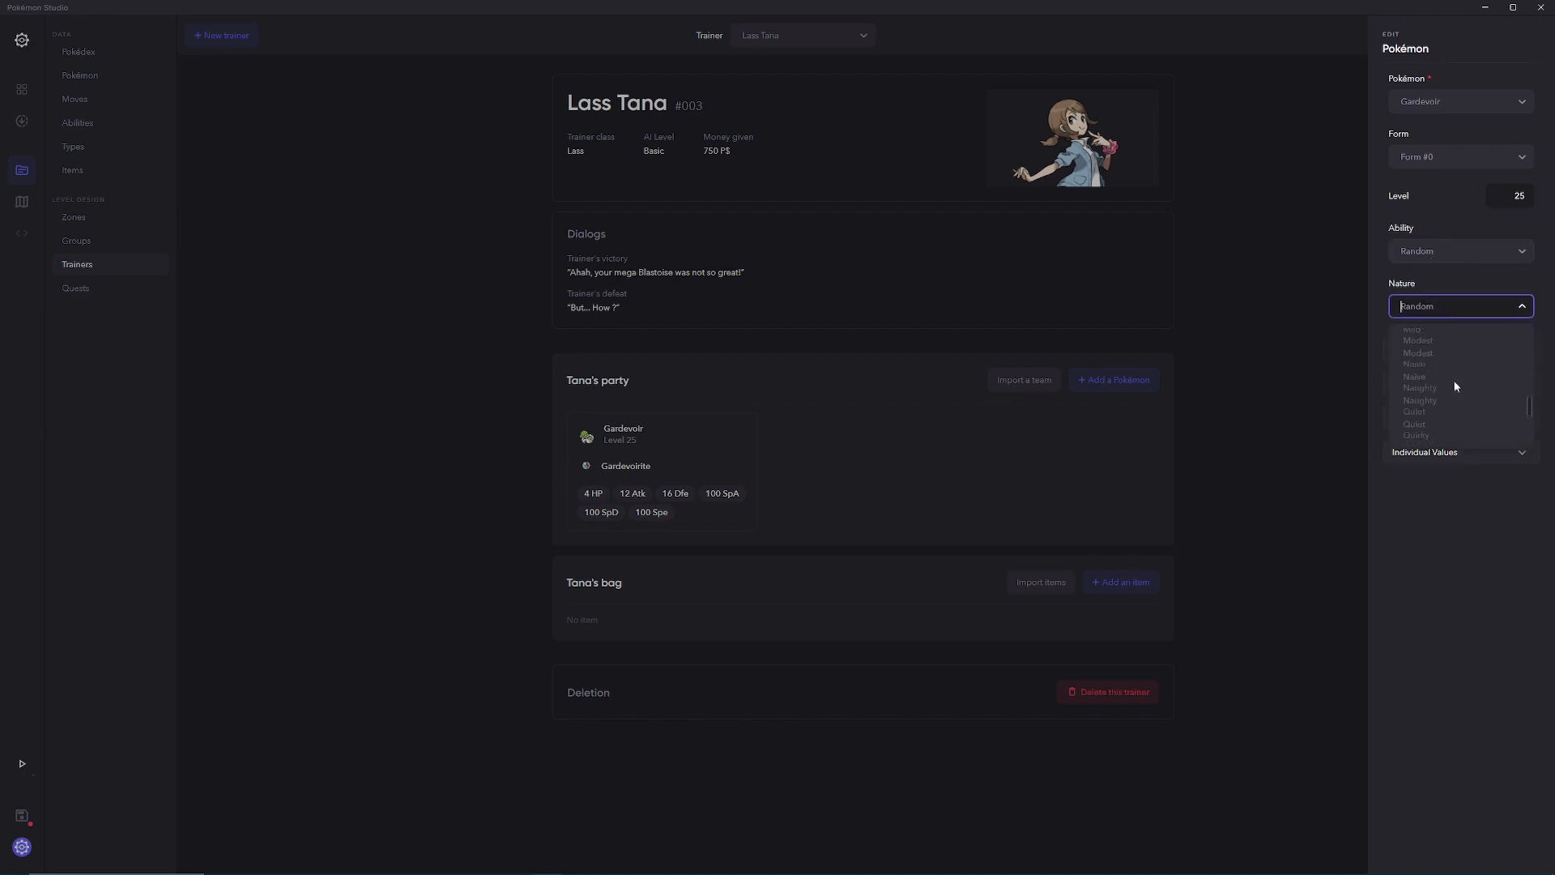
pyautogui.click(1436, 273)
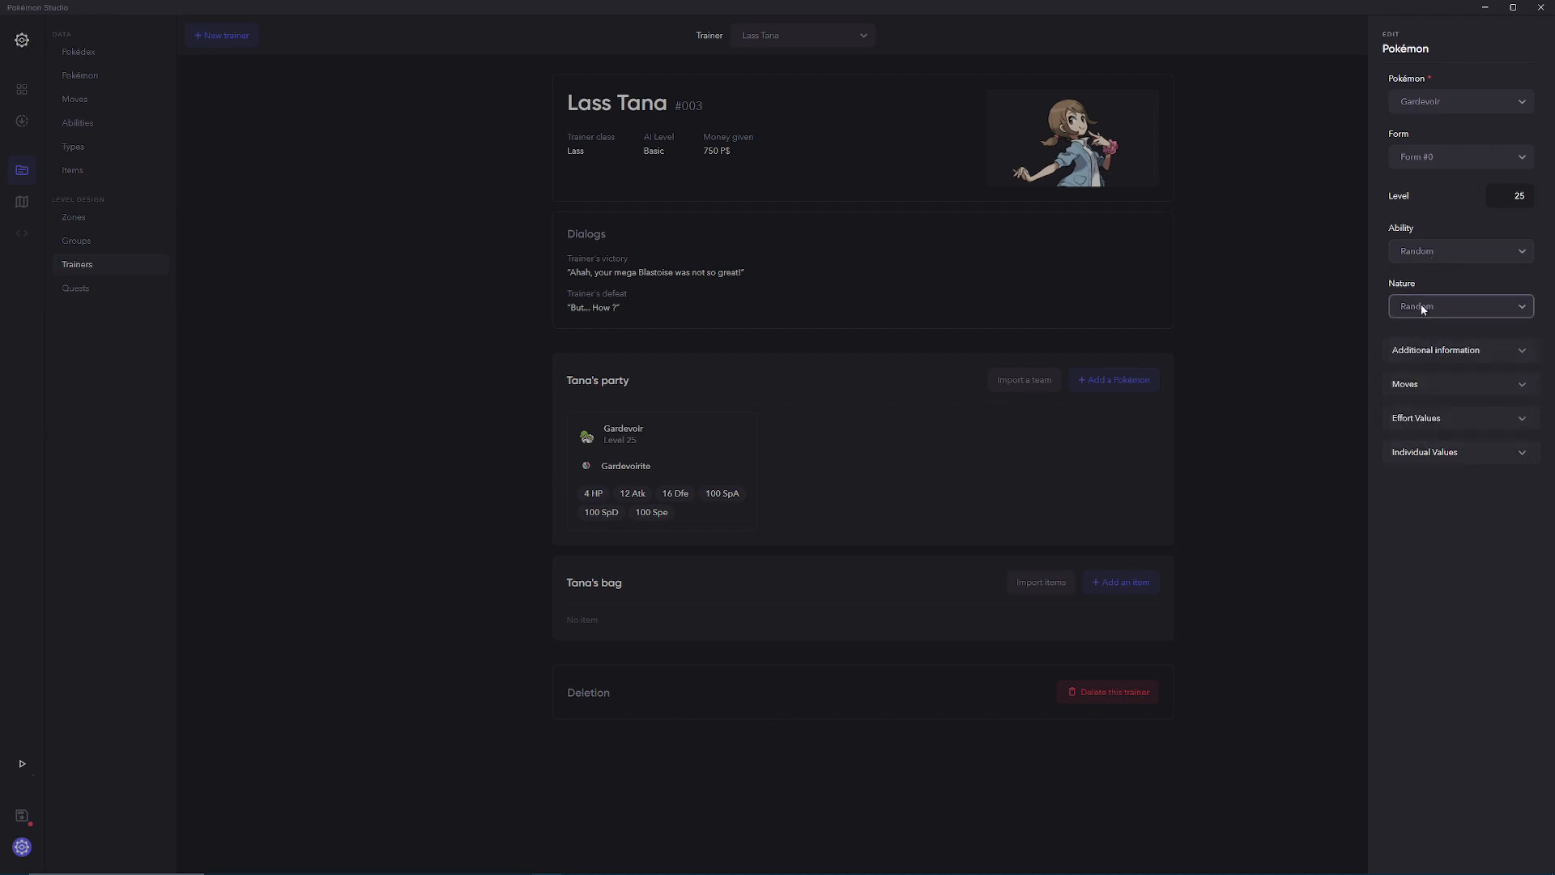
# Step: Show Gardevoir's additional information and examine its nickname field
pyautogui.click(1431, 353)
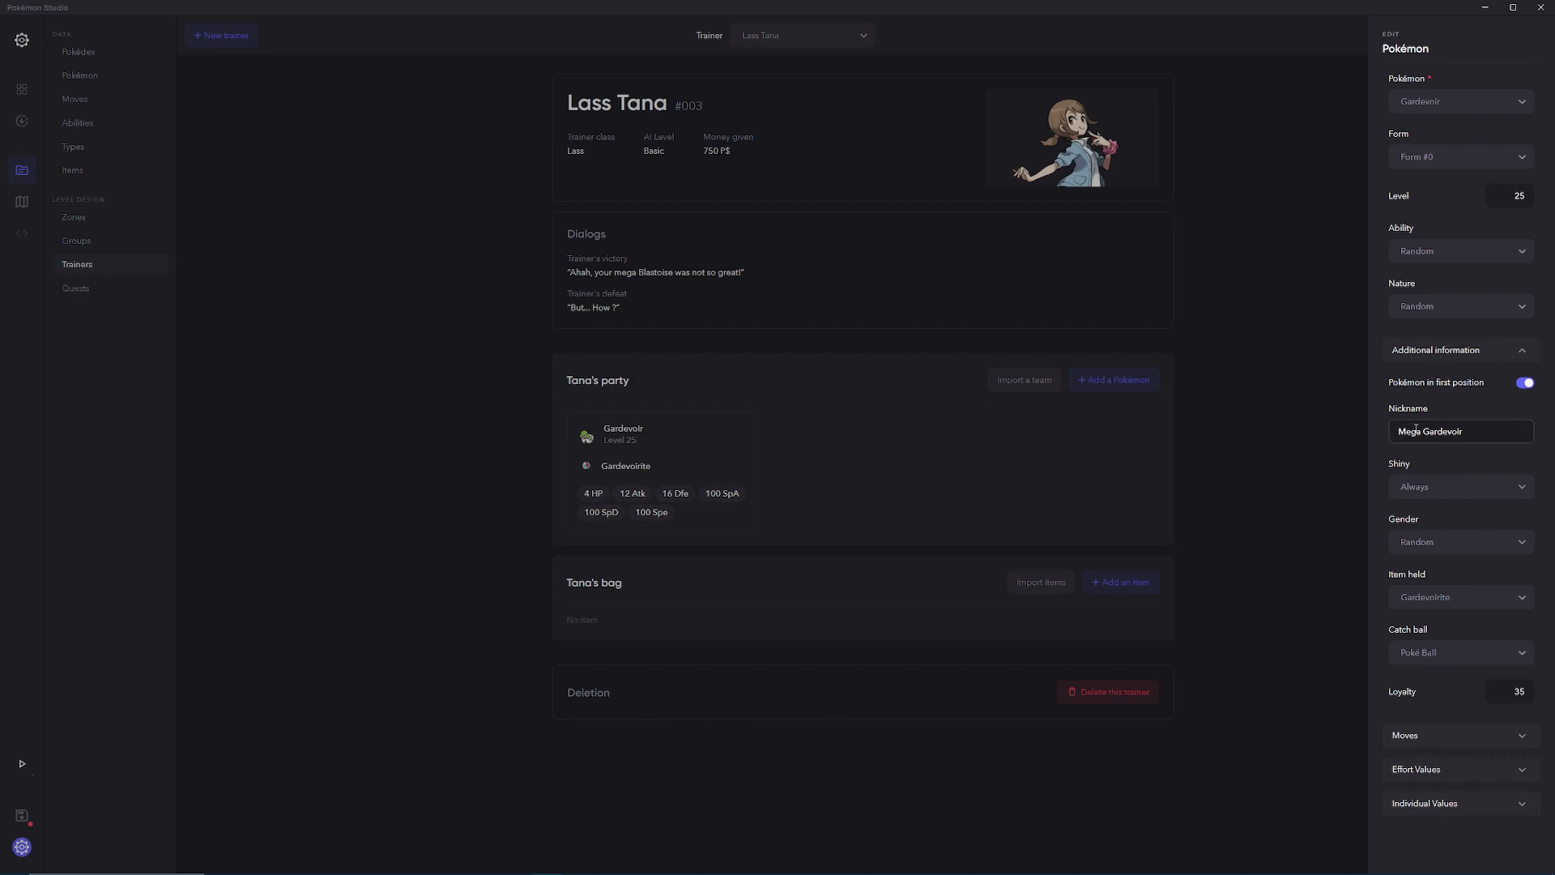
pyautogui.moveTo(1393, 432); pyautogui.dragTo(1467, 432)
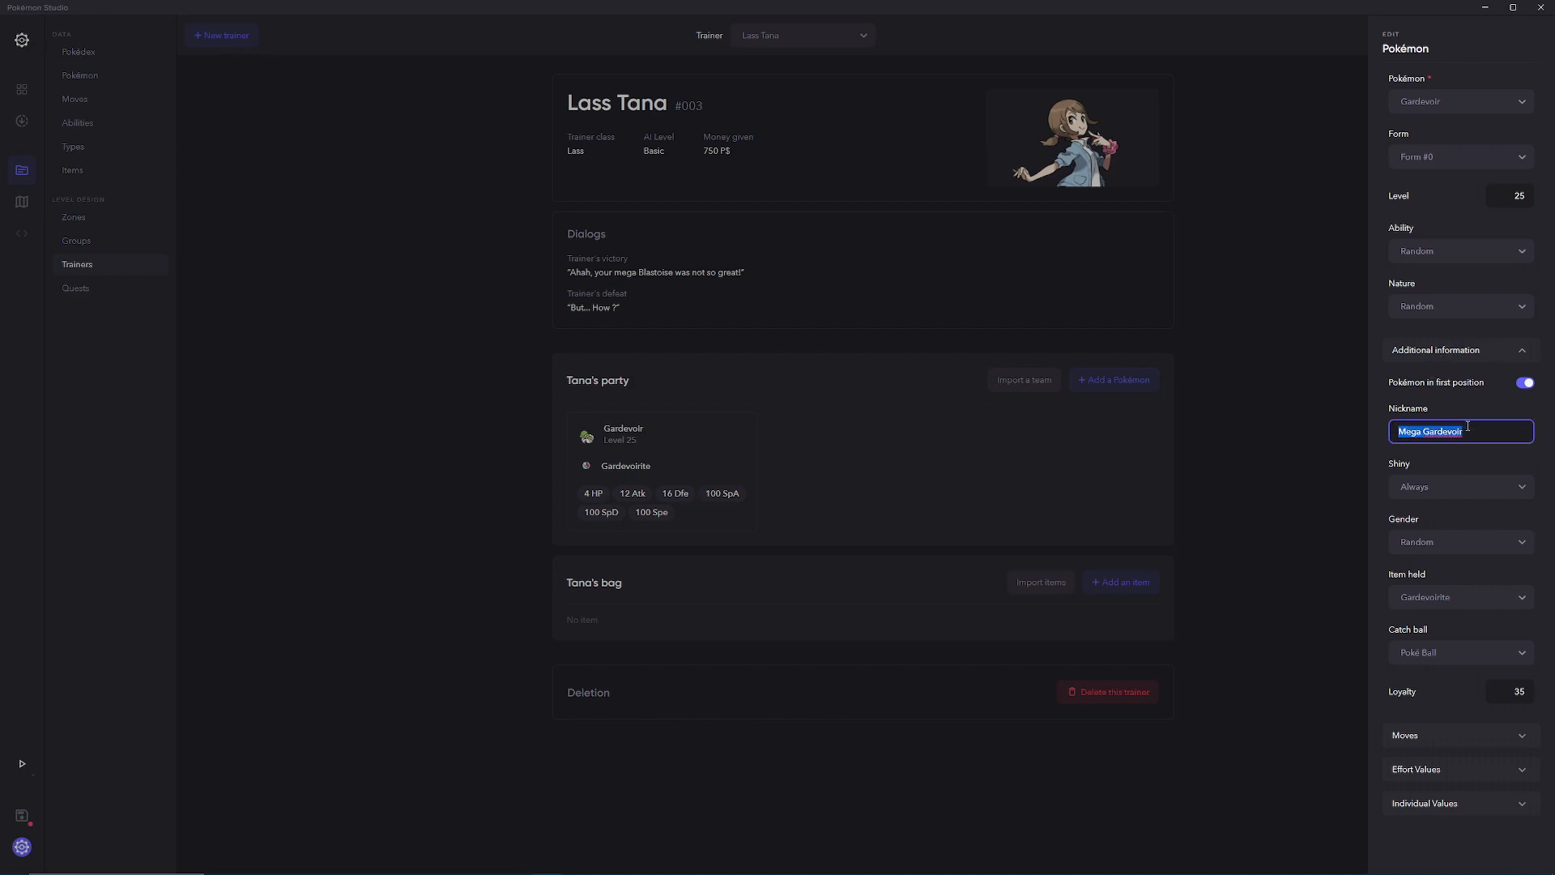
pyautogui.click(1479, 429)
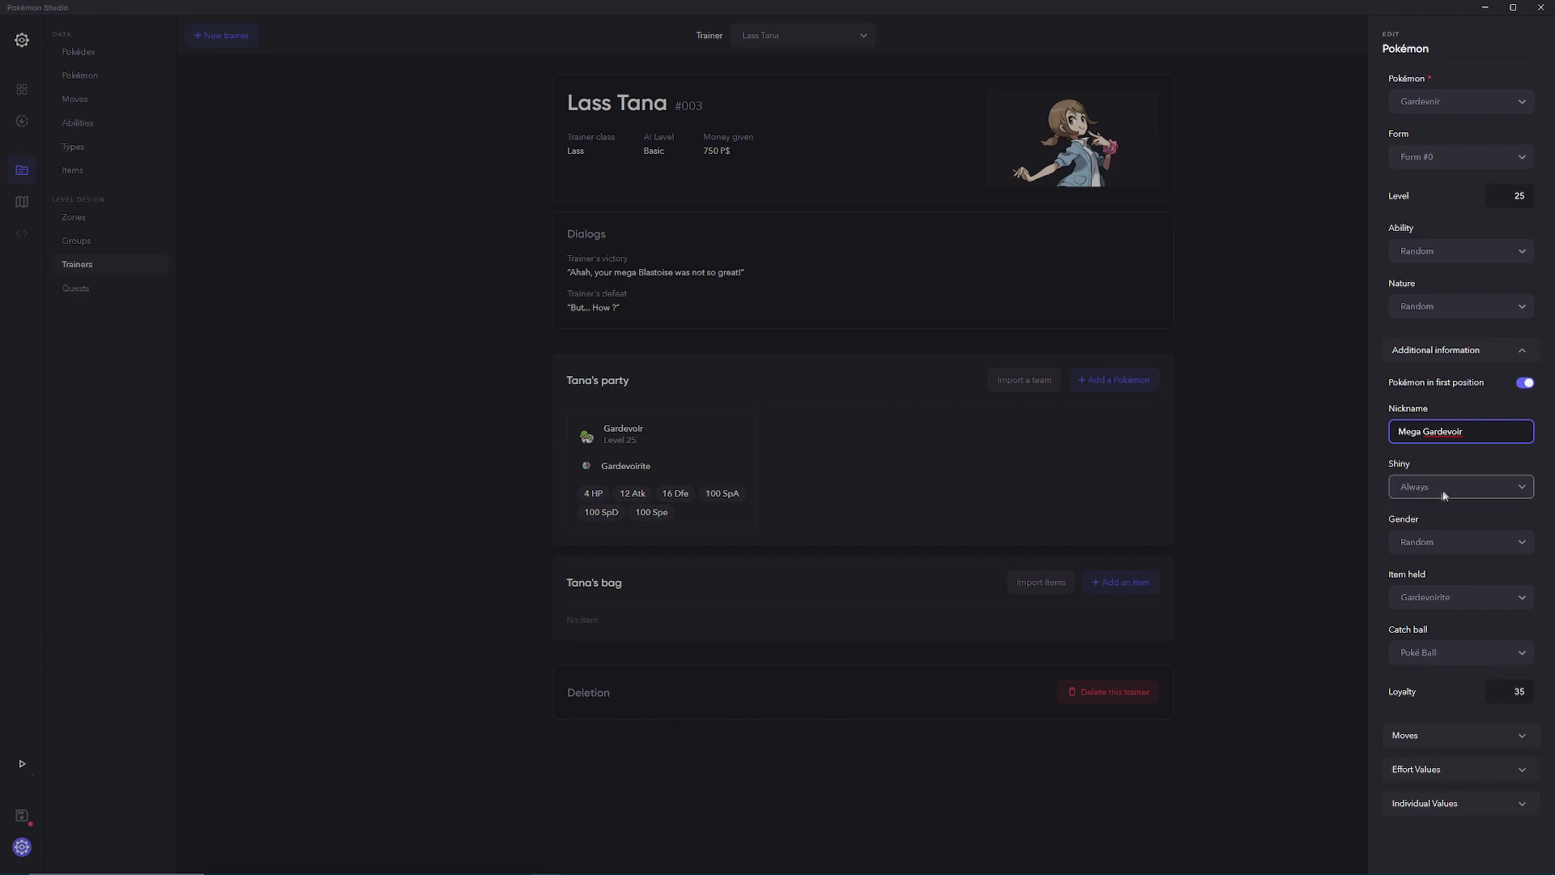
# Step: Review Gardevoir's catch ball options, loyalty and nickname in the additional information
pyautogui.click(1427, 516)
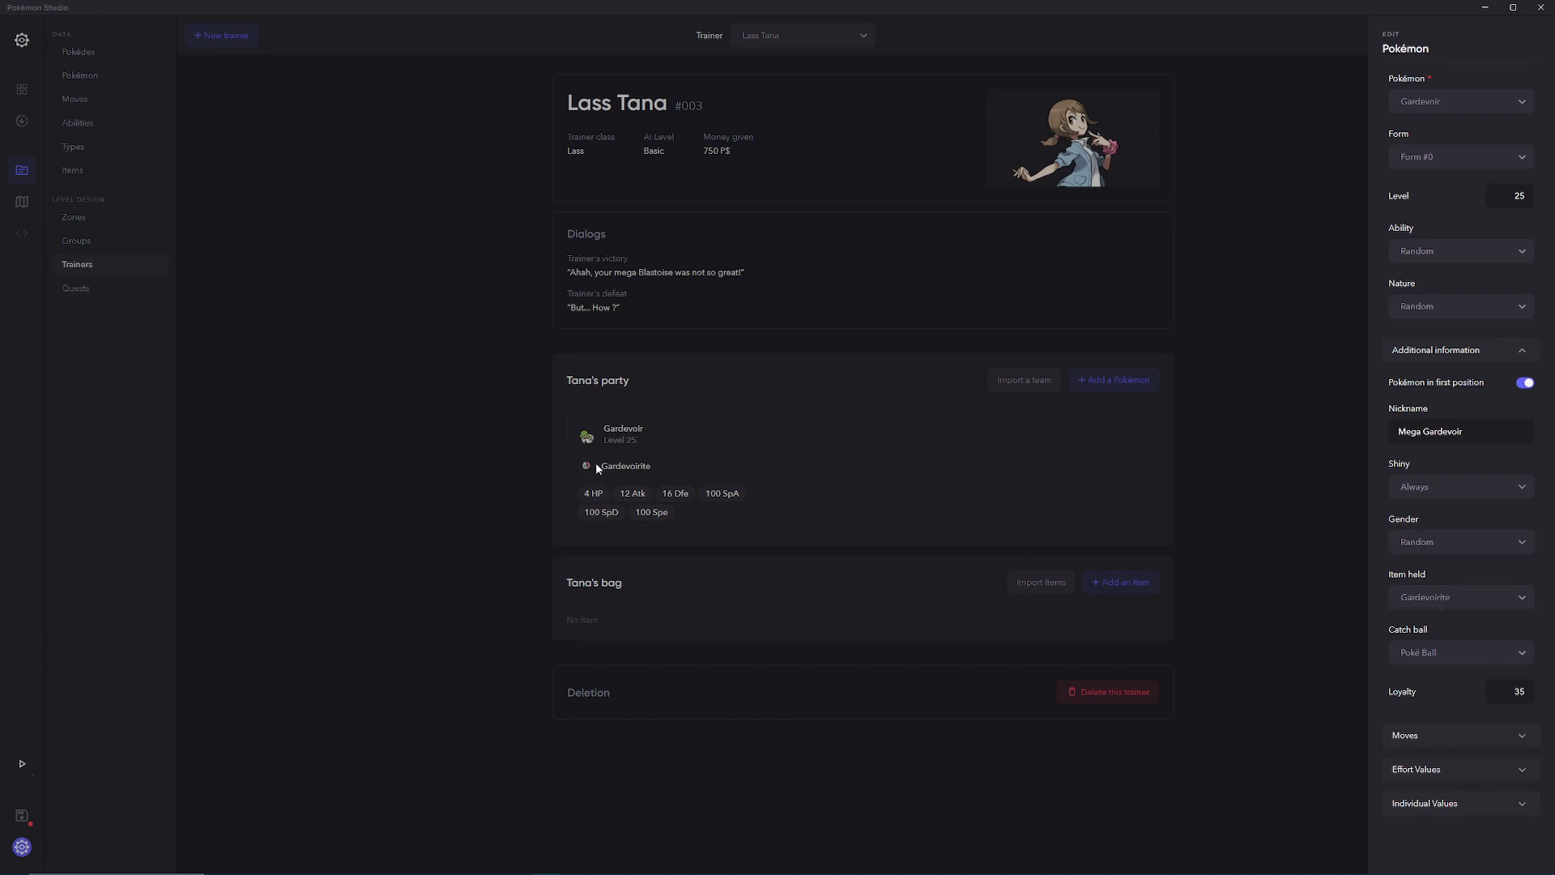
pyautogui.click(1456, 645)
pyautogui.click(1458, 641)
pyautogui.click(1410, 652)
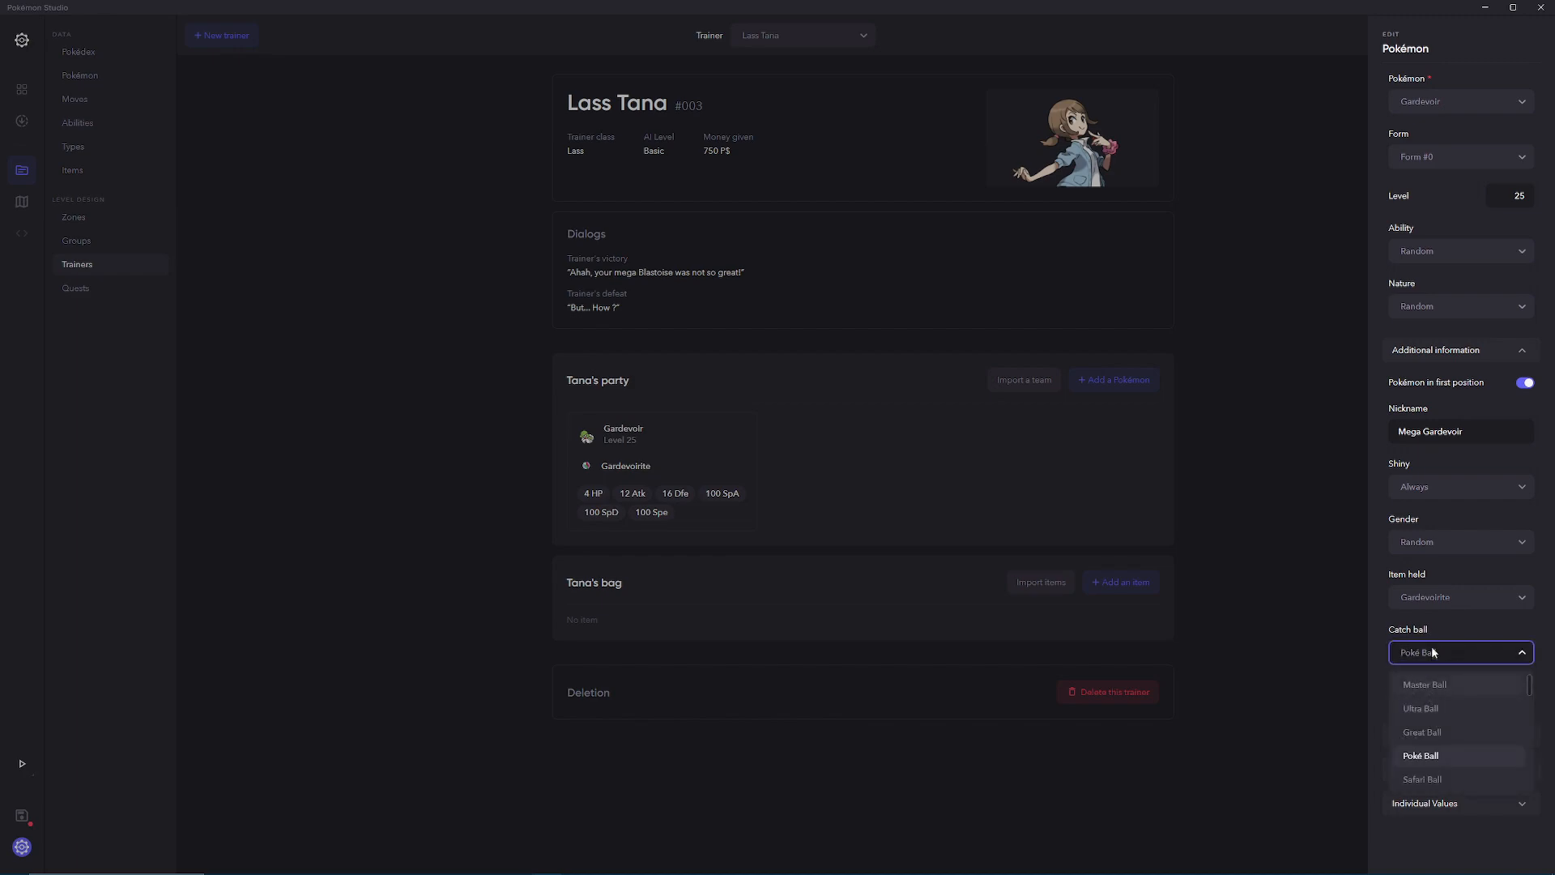
pyautogui.click(1436, 637)
pyautogui.press('Tab')
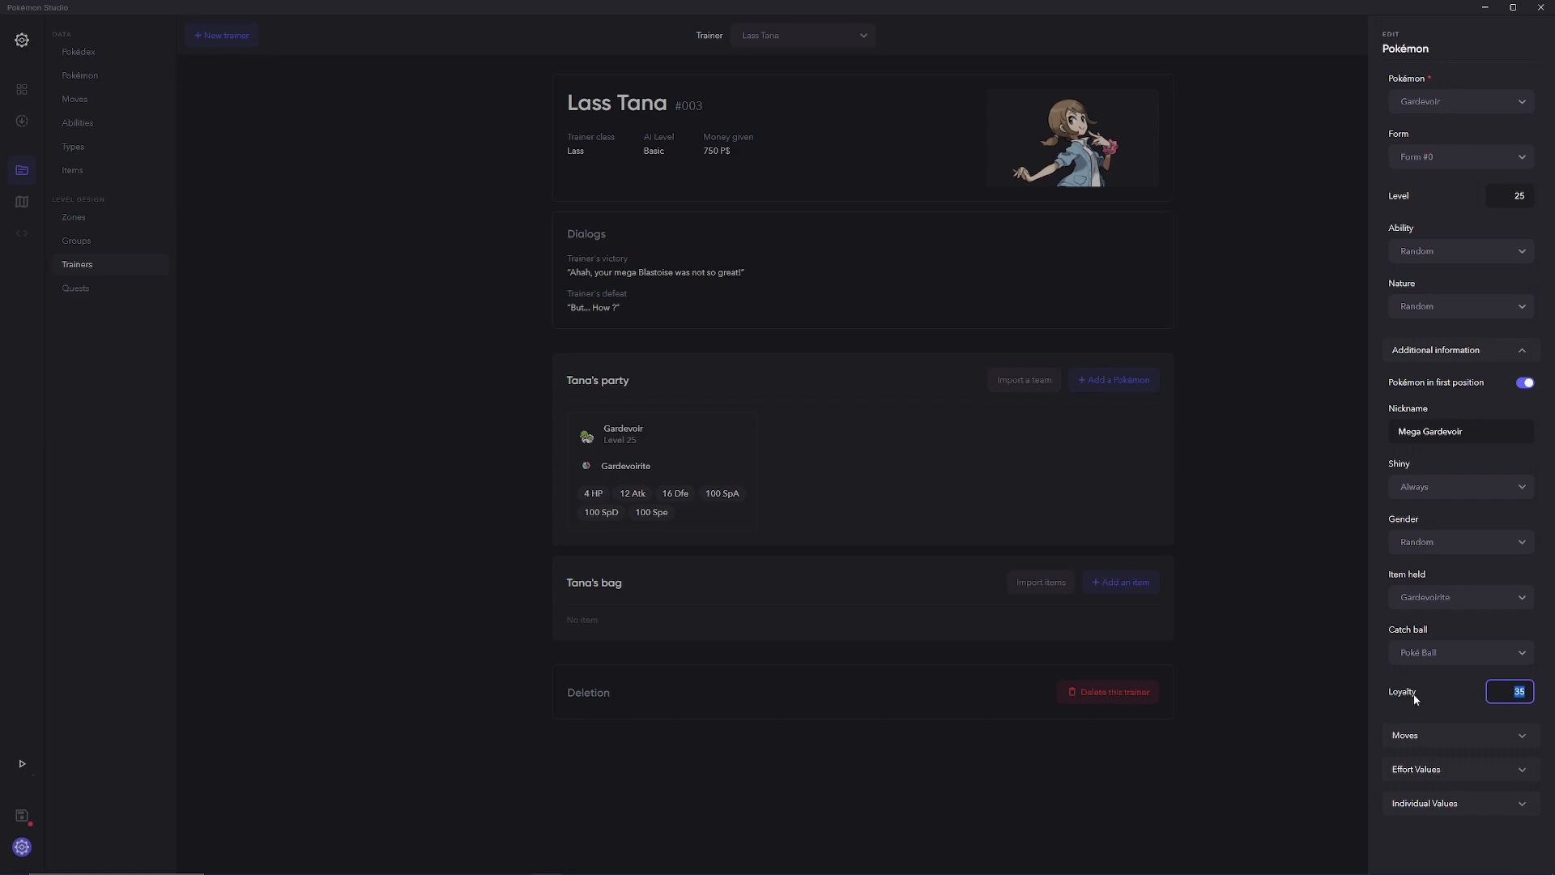
pyautogui.tripleClick(1441, 430)
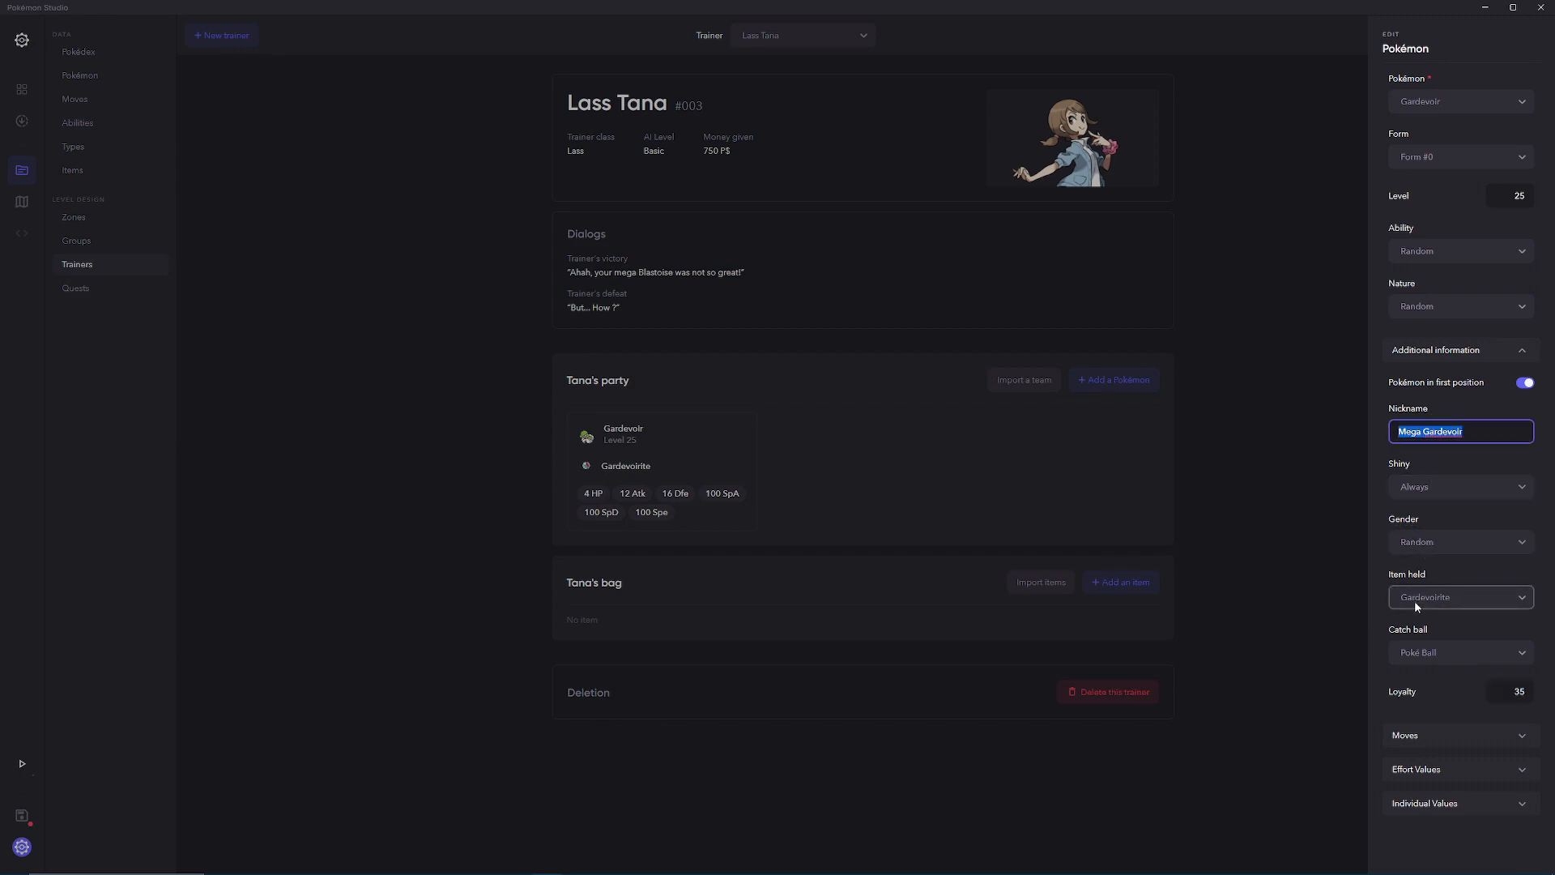
# Step: Show Gardevoir's four moves and its effort values, and close the Pokémon editor
pyautogui.click(1425, 735)
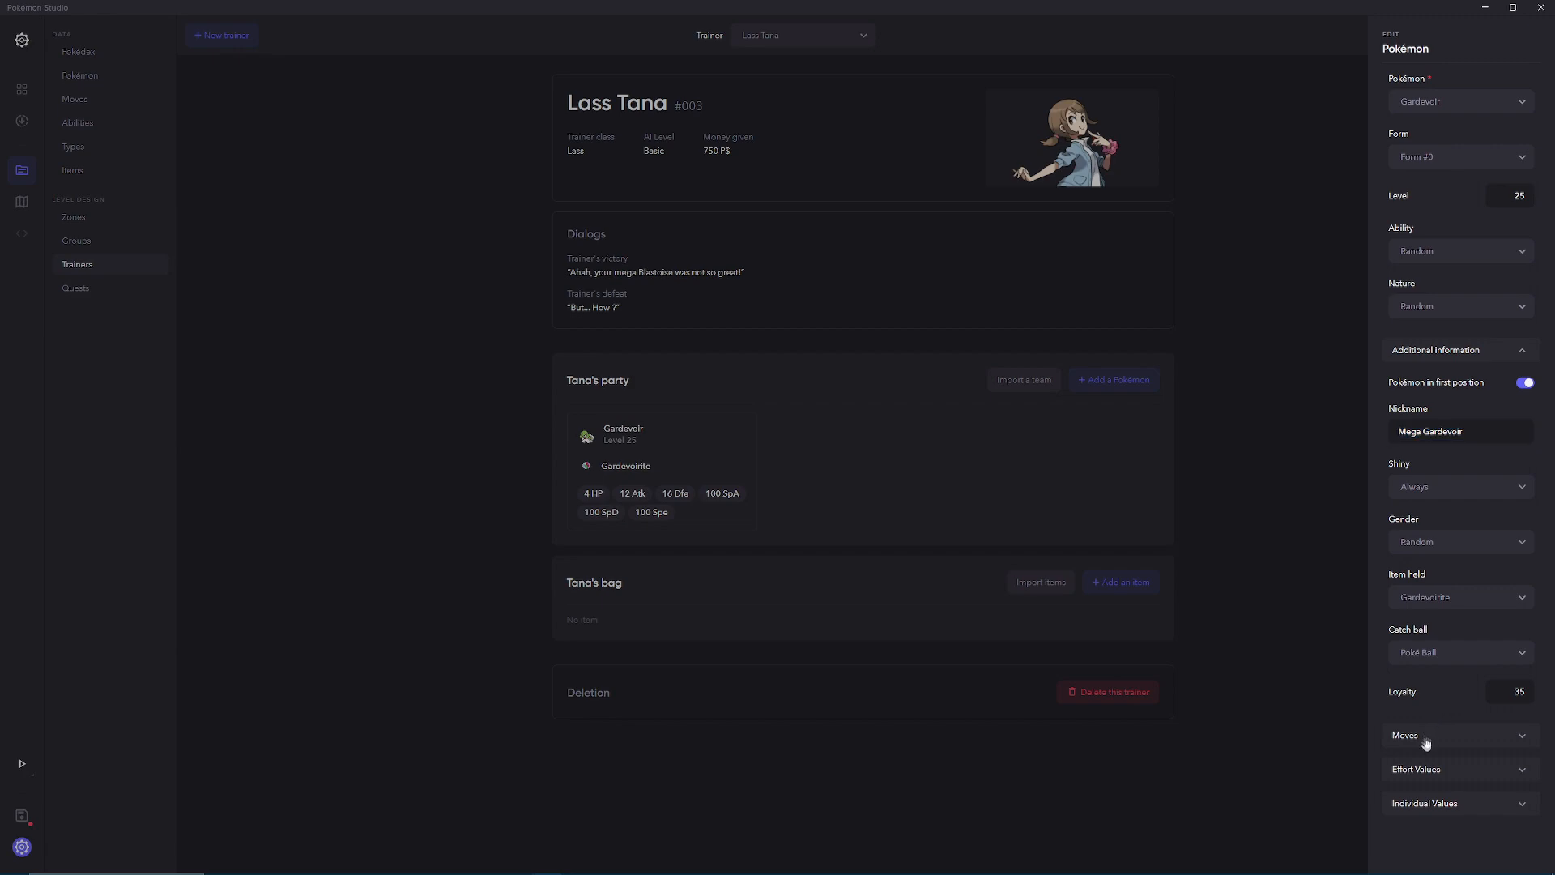
pyautogui.scroll(-2, 1423, 736)
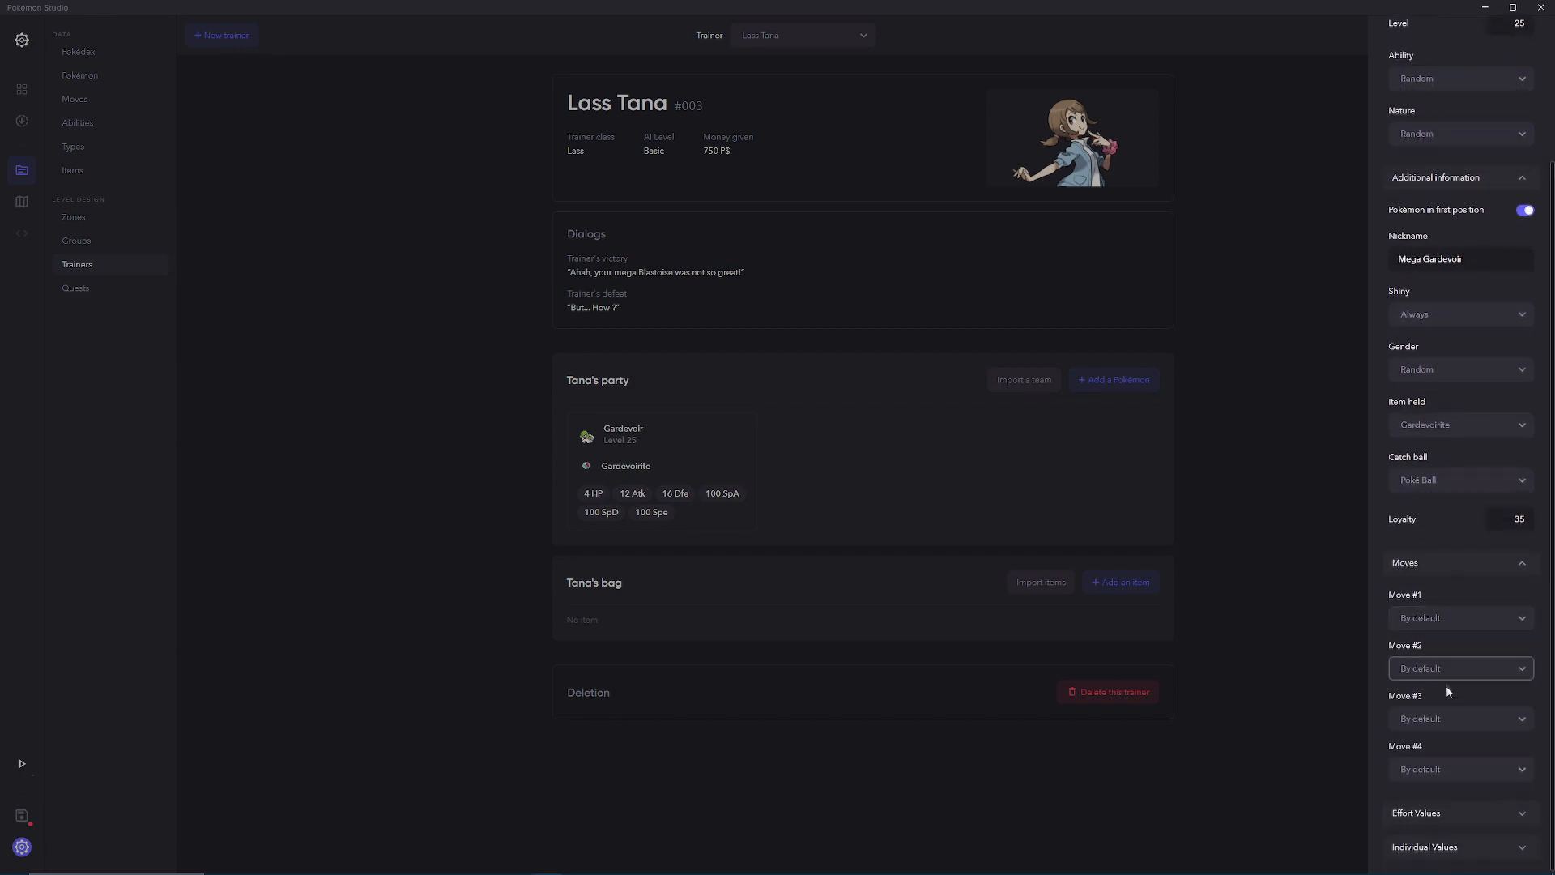
pyautogui.click(1441, 813)
pyautogui.scroll(-3, 1441, 809)
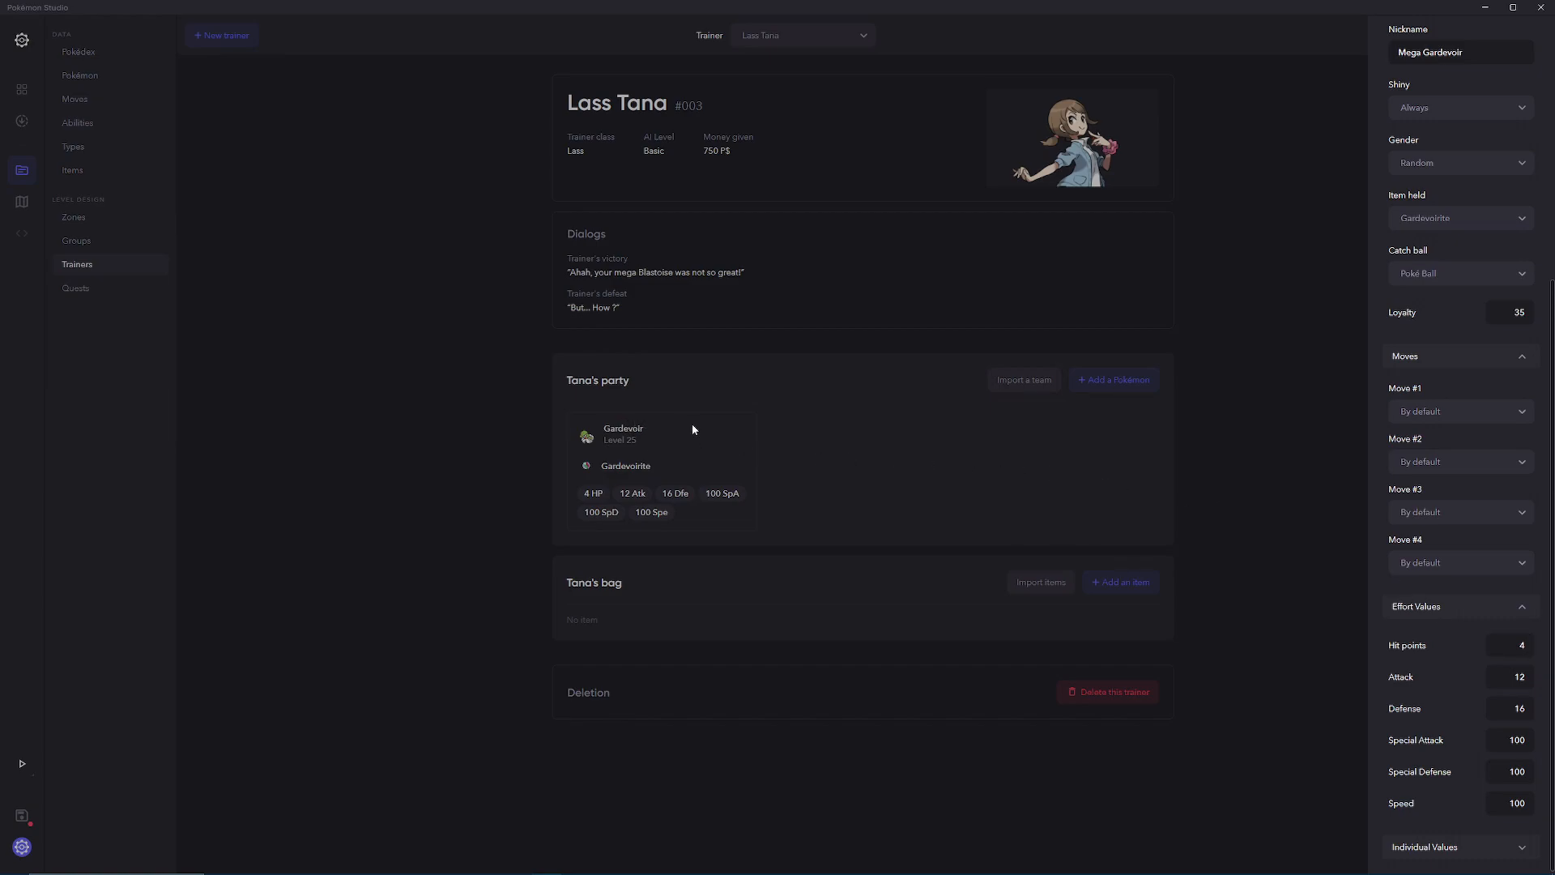
pyautogui.click(71, 139)
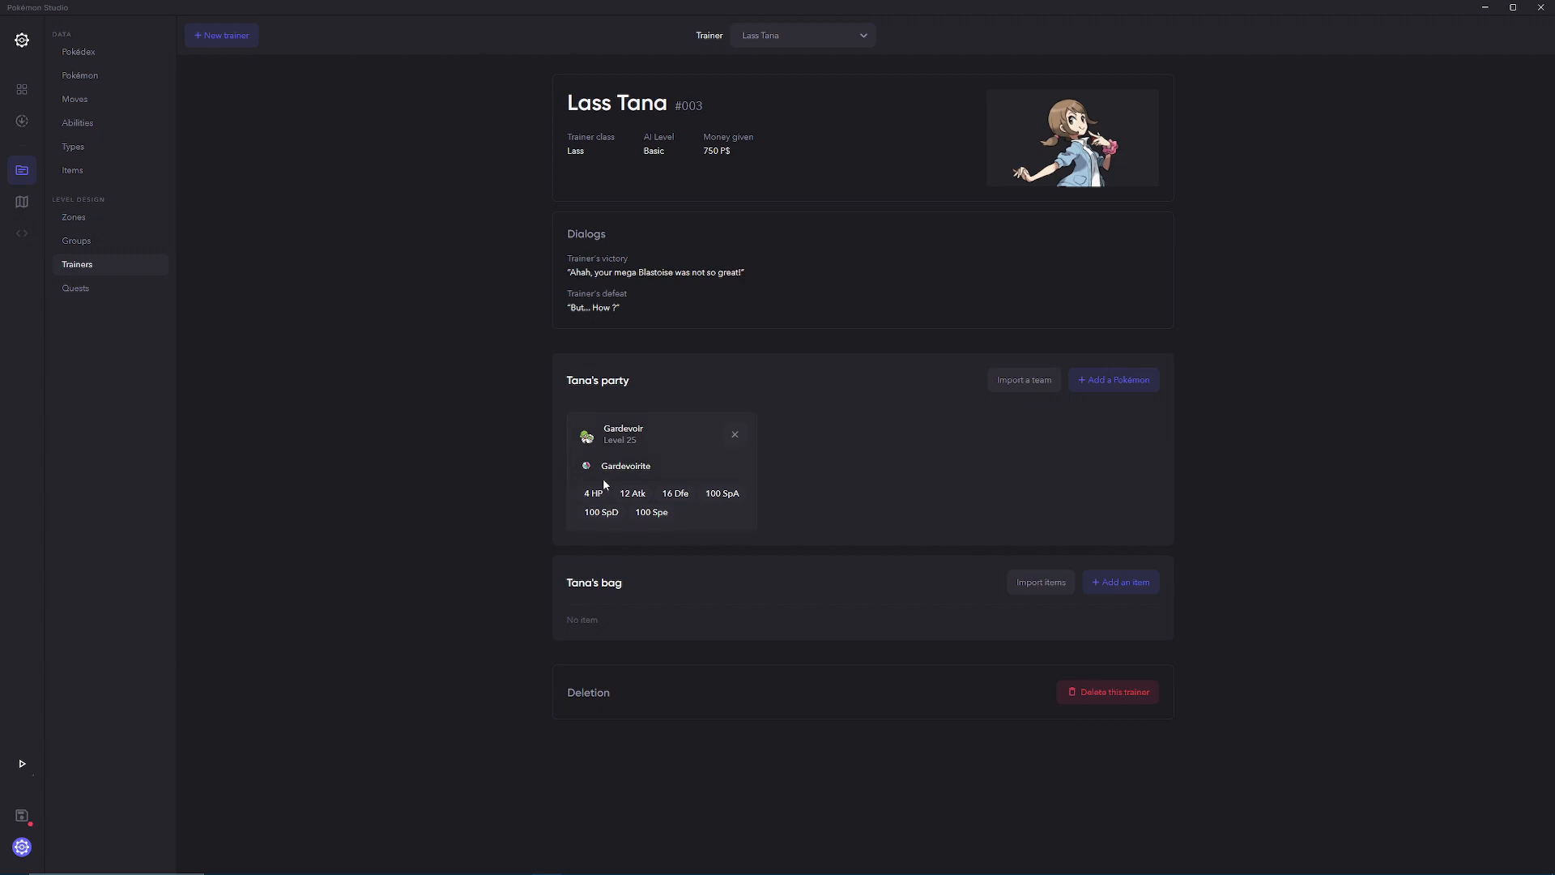
# Step: Reopen Gardevoir from Tana's party and go through its individual values from hit points to speed
pyautogui.click(621, 470)
pyautogui.click(1447, 660)
pyautogui.scroll(-1, 1441, 664)
pyautogui.click(1429, 416)
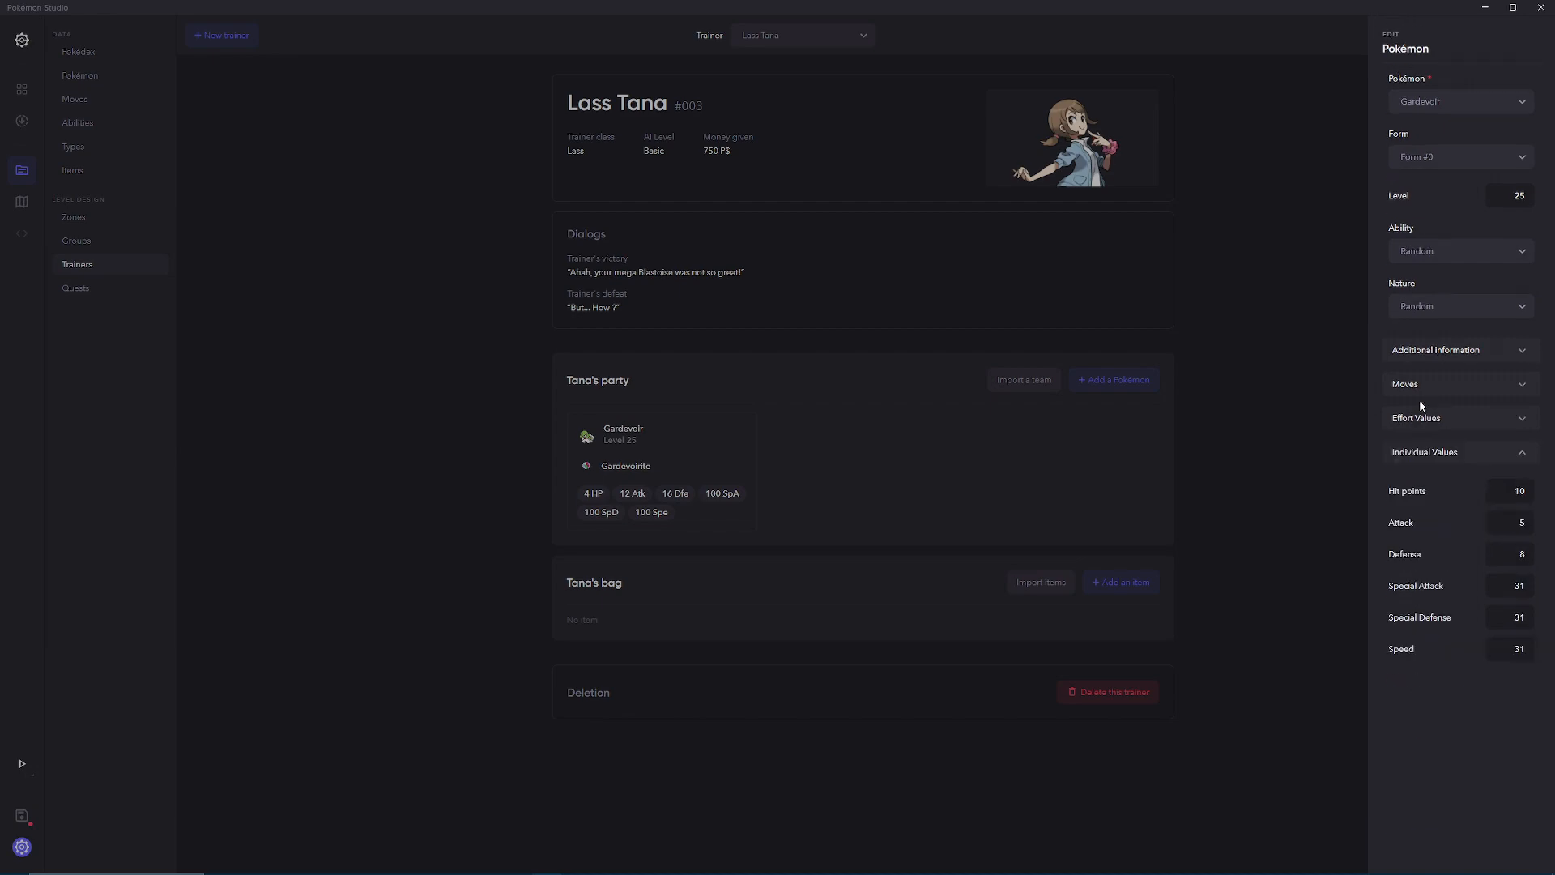
pyautogui.doubleClick(1510, 491)
pyautogui.press('Tab')
pyautogui.press('Tab')
pyautogui.press('Tab')
pyautogui.press('Tab')
pyautogui.press('Tab')
pyautogui.press('Tab')
# Step: Compare Gardevoir's effort values with its individual values and close the Pokémon editor
pyautogui.click(1433, 427)
pyautogui.click(1431, 421)
pyautogui.click(1435, 454)
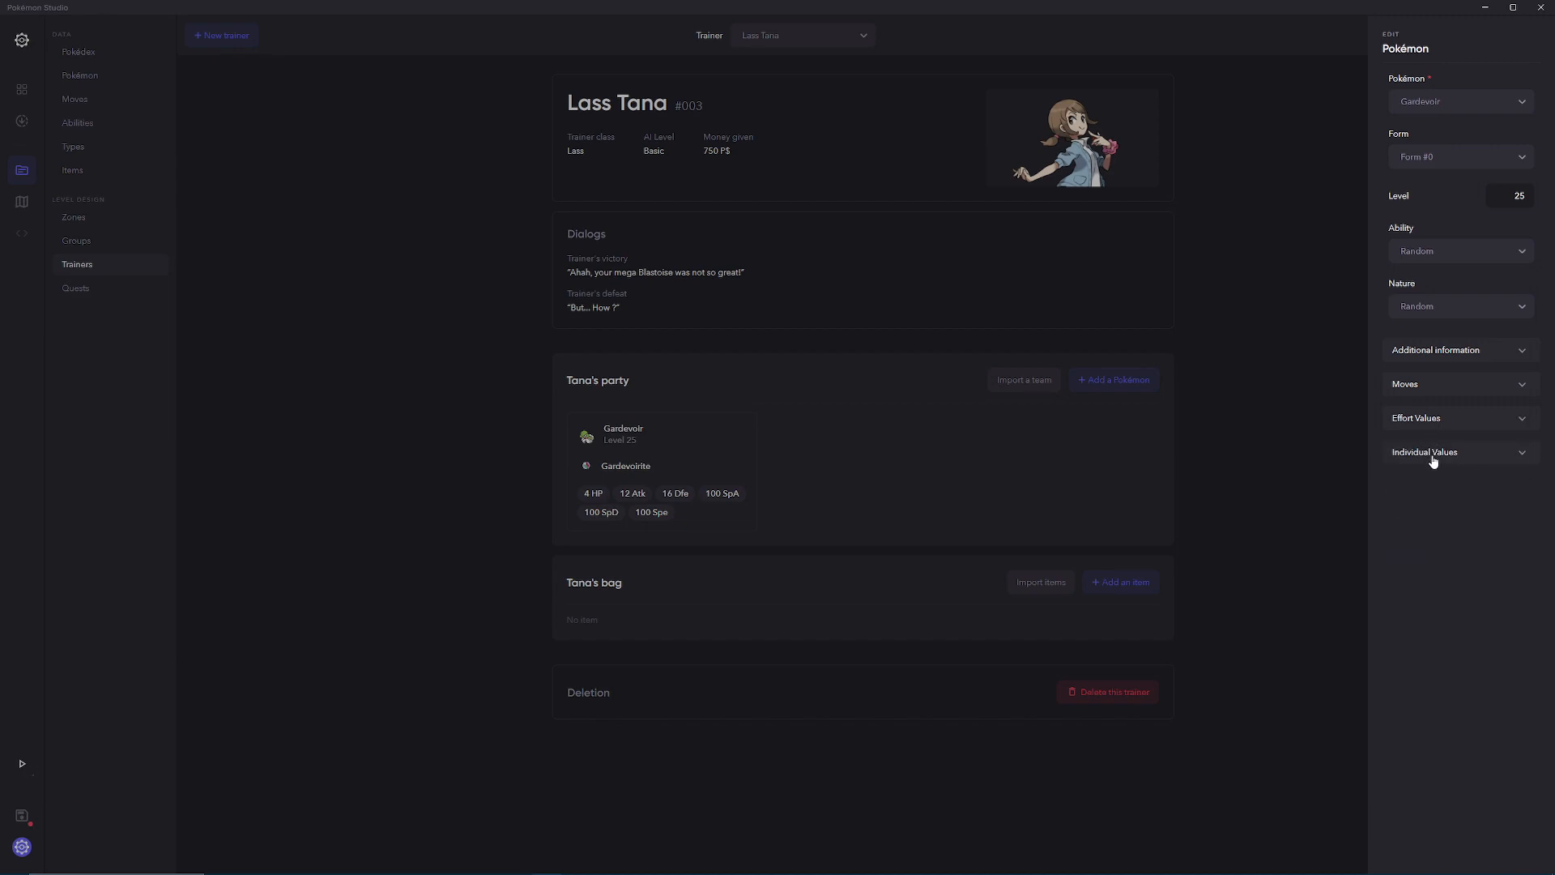
pyautogui.click(1433, 421)
pyautogui.click(1433, 424)
pyautogui.click(1454, 453)
pyautogui.click(1457, 423)
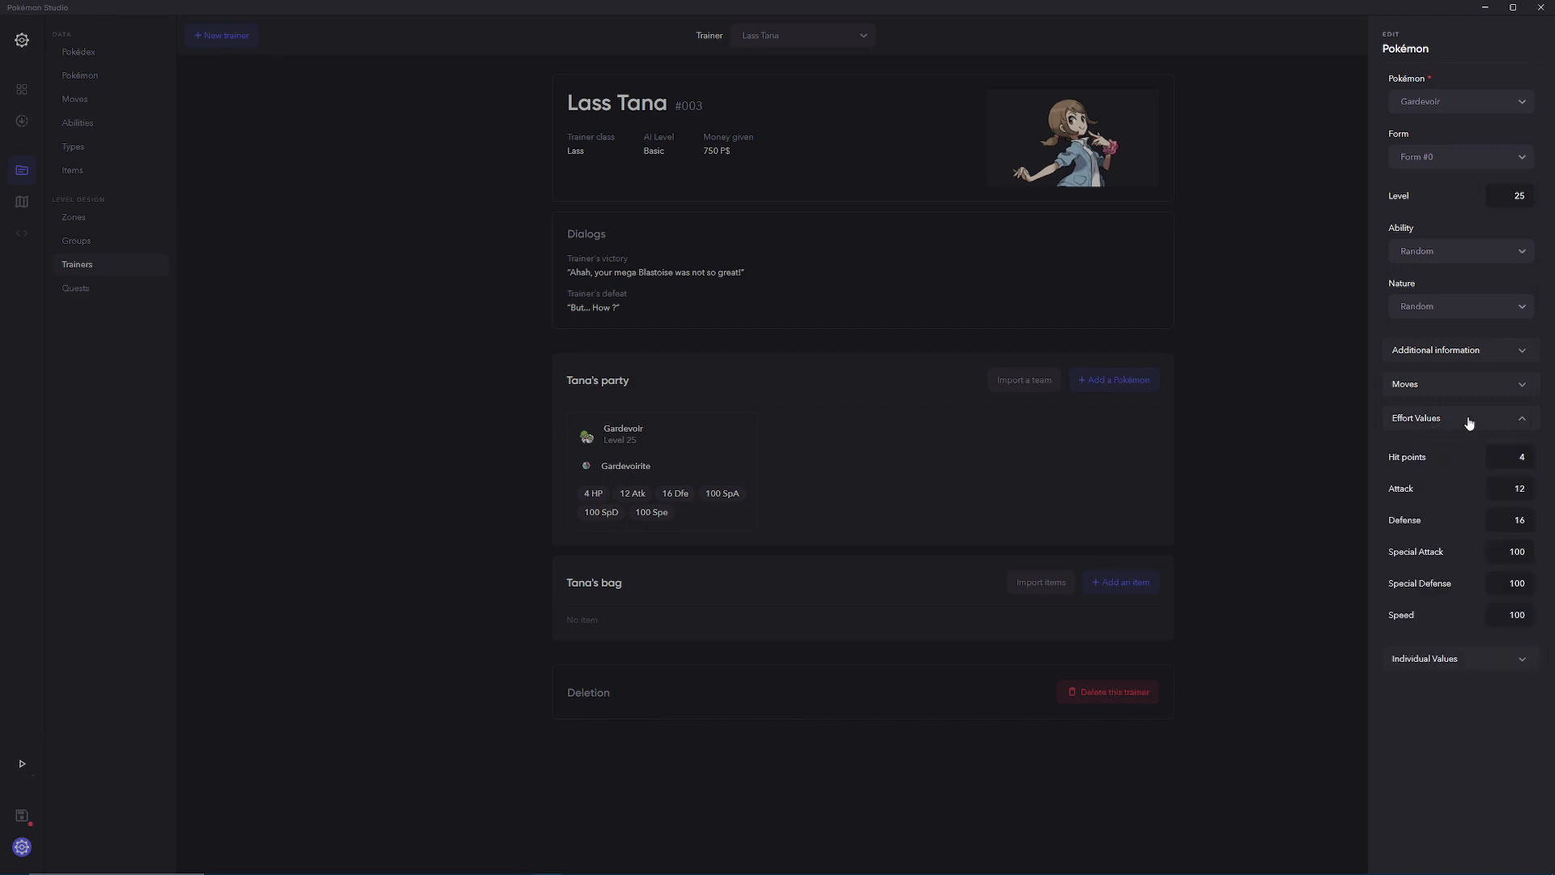
pyautogui.click(1456, 428)
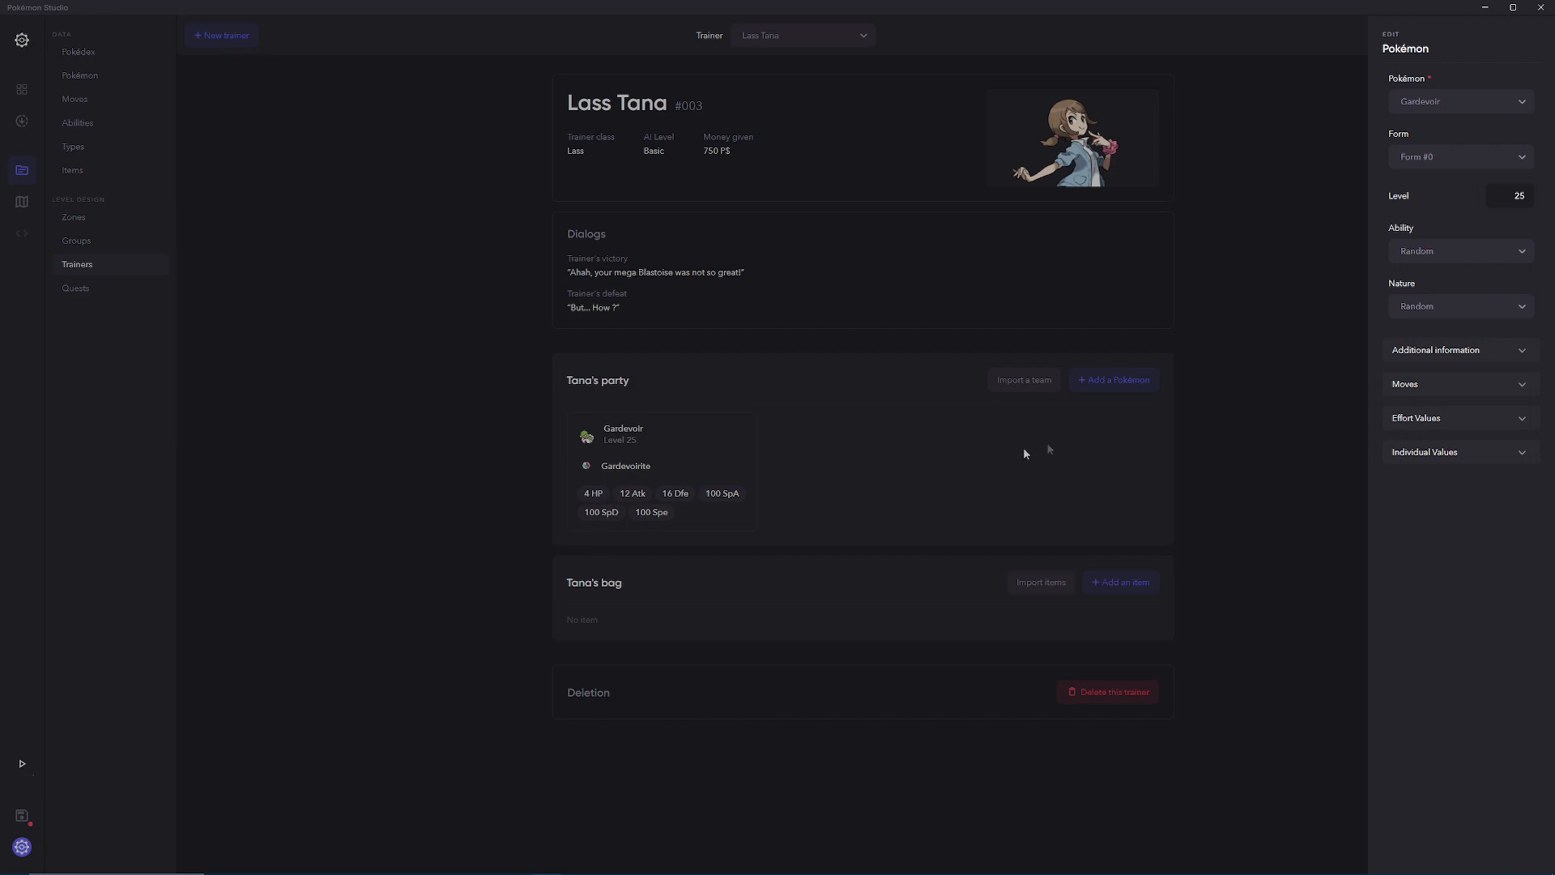
pyautogui.click(1436, 451)
pyautogui.click(1425, 428)
pyautogui.click(1419, 417)
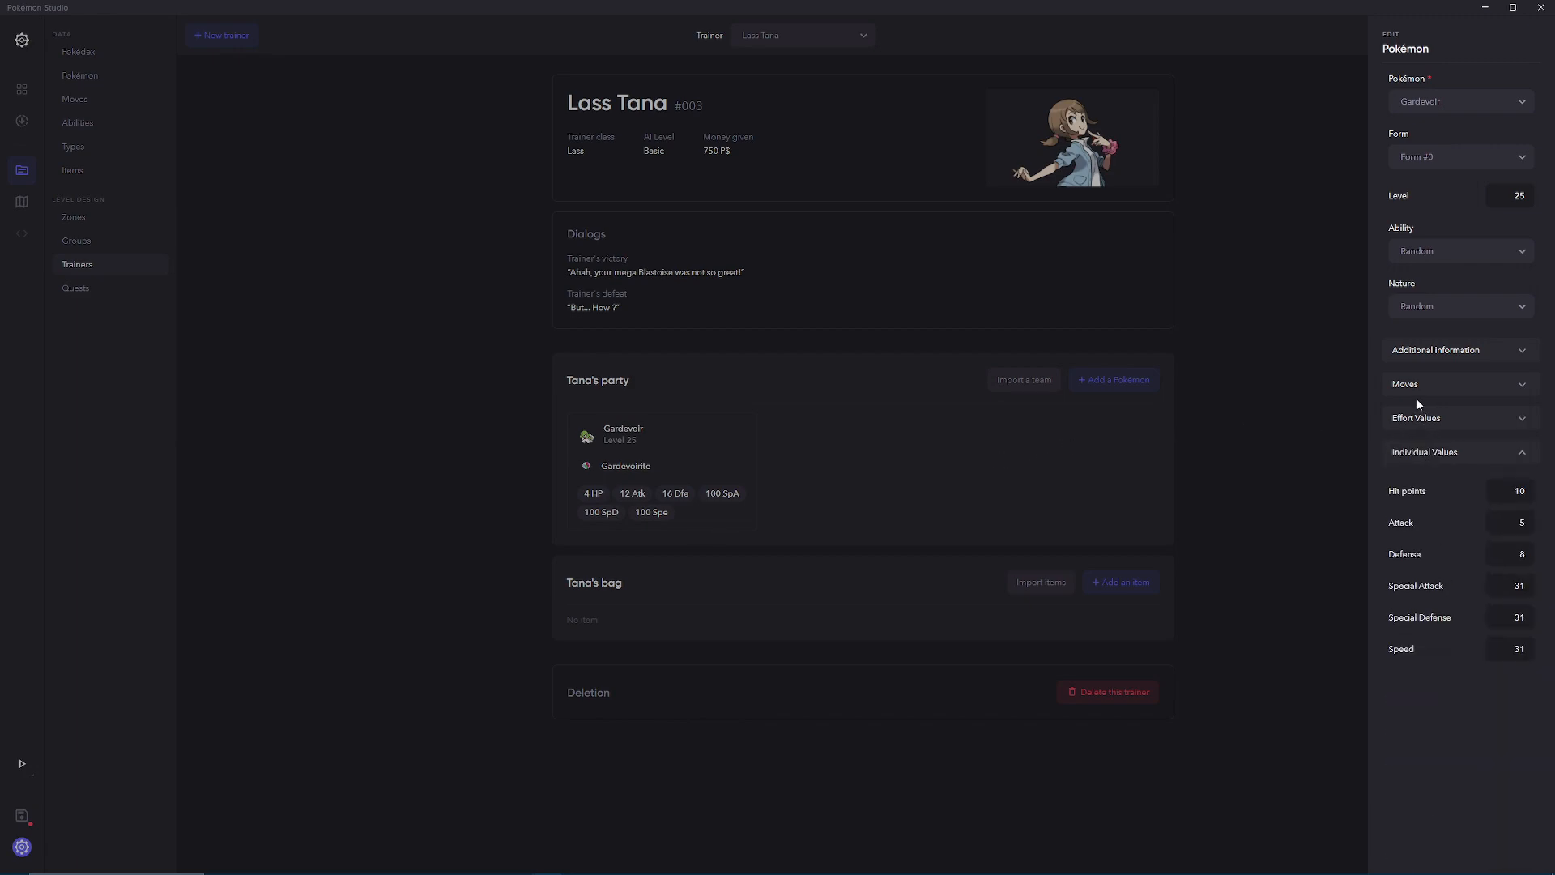
pyautogui.click(798, 460)
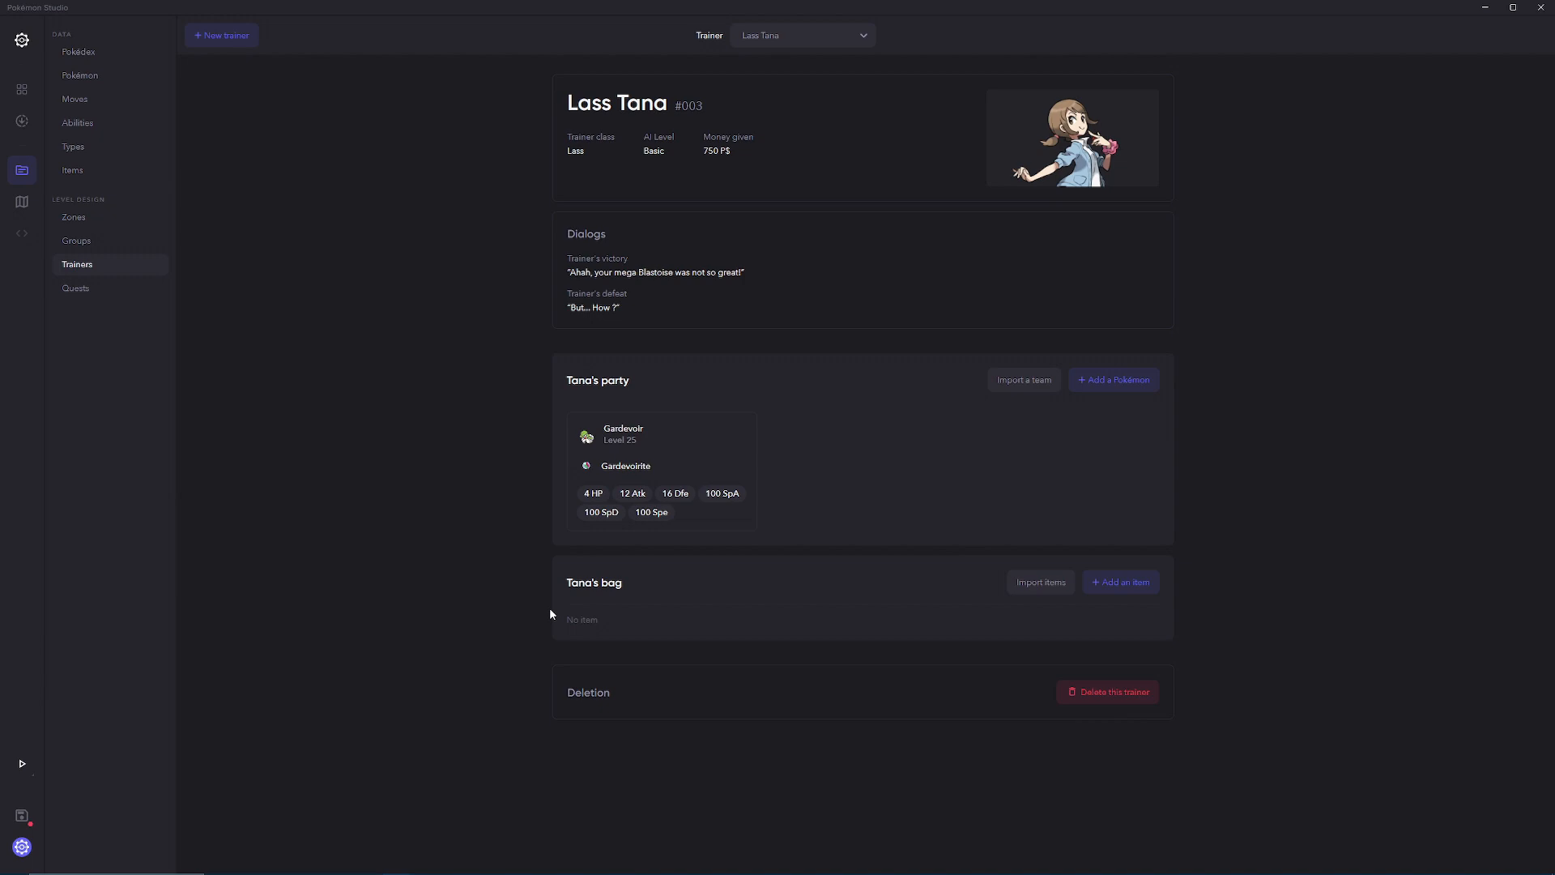
# Step: Add the item Hyper Potion to Tana's bag with an amount of 2
pyautogui.click(1131, 583)
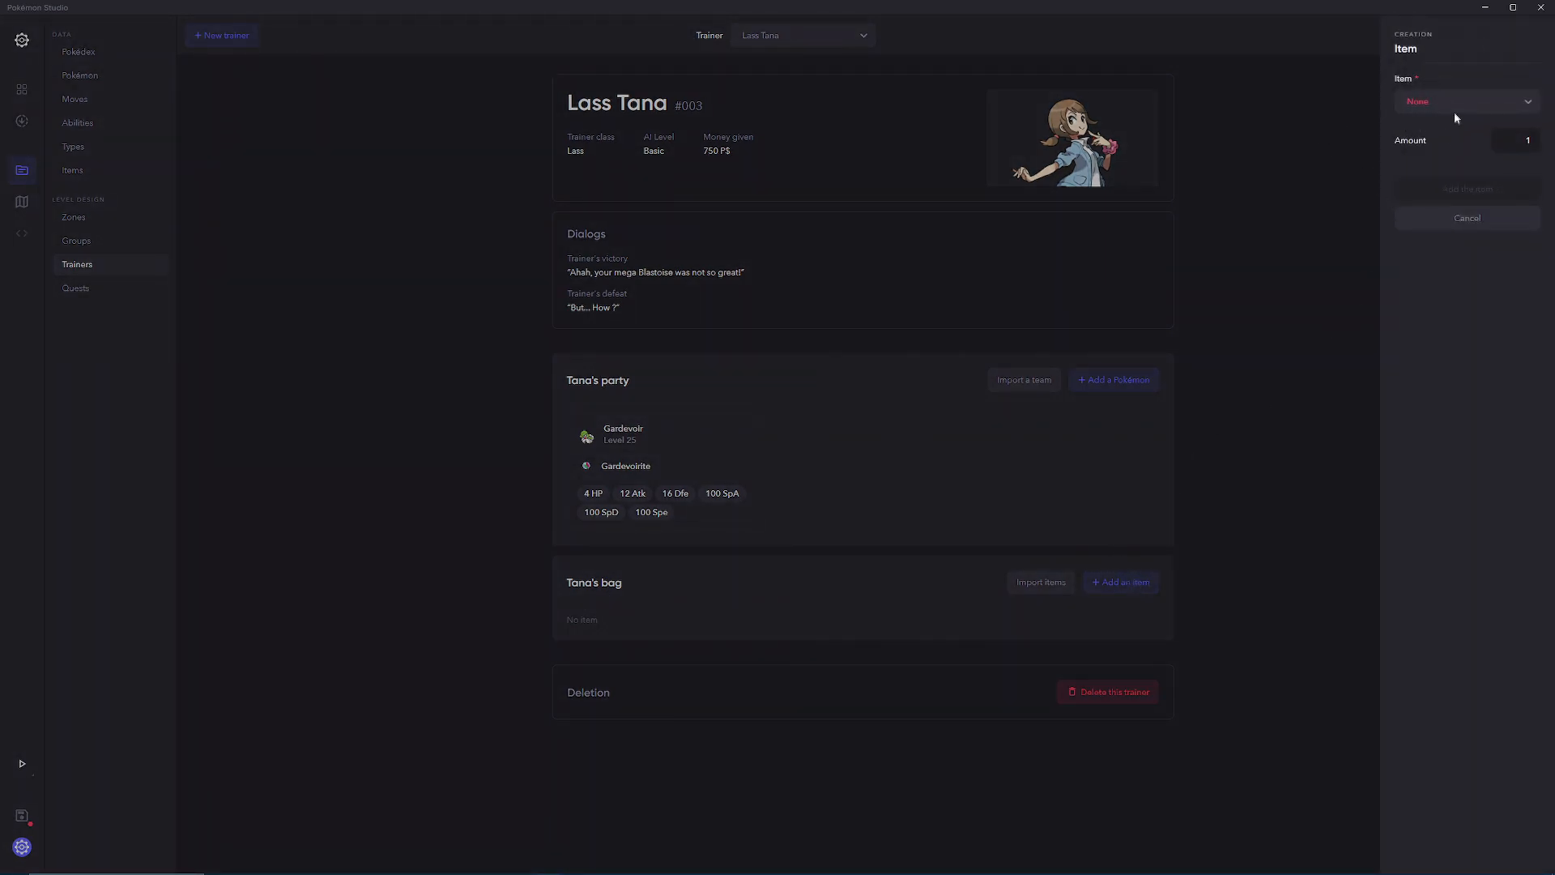
pyautogui.click(1448, 103)
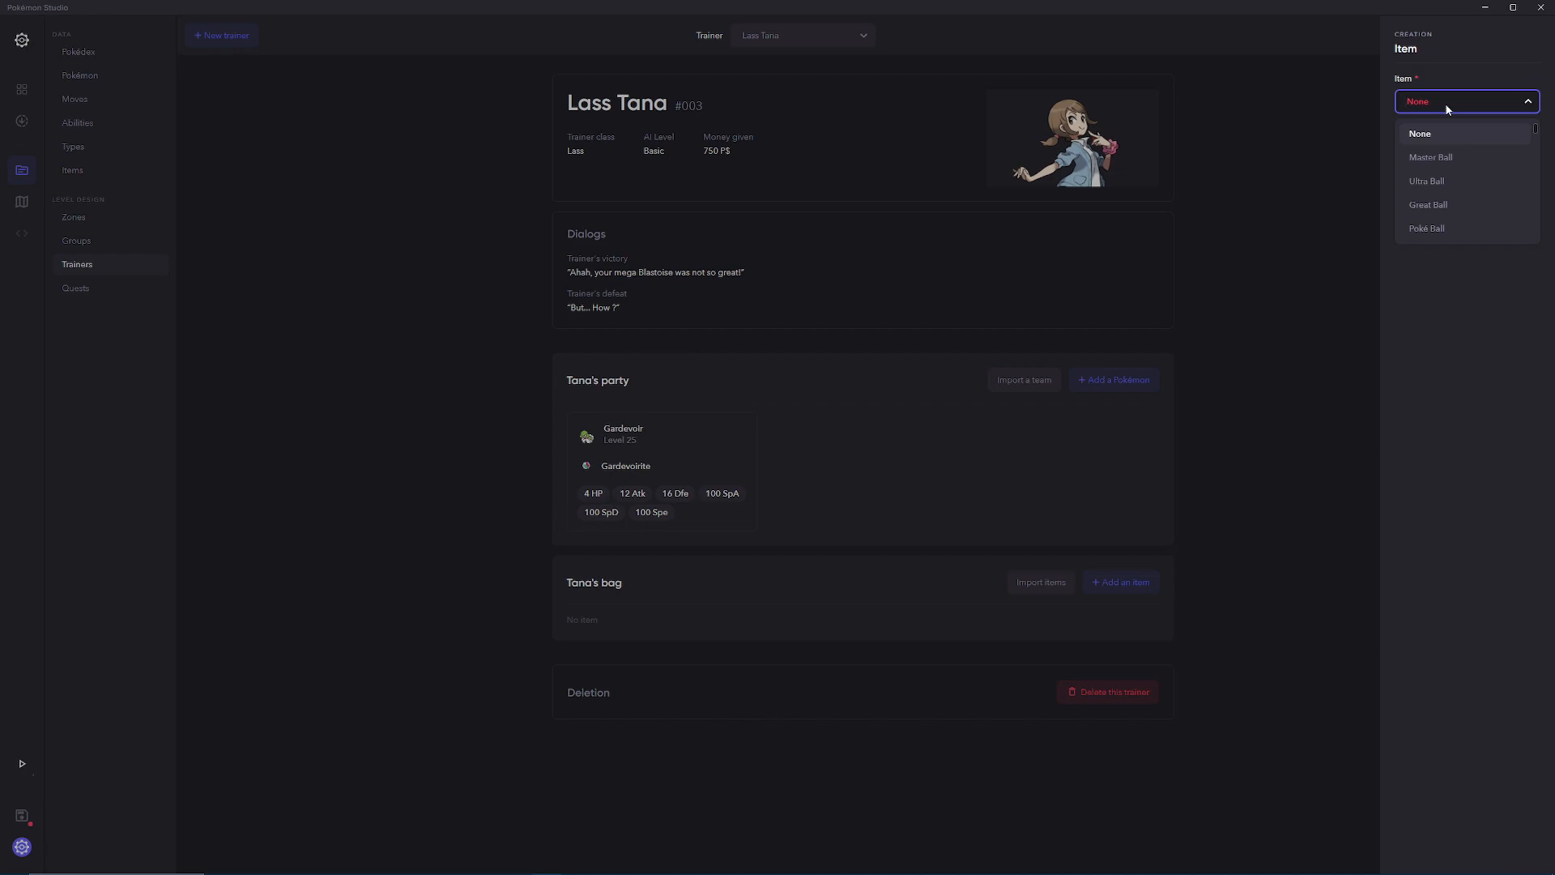
pyautogui.write('Hyper Potion')
pyautogui.press('Return')
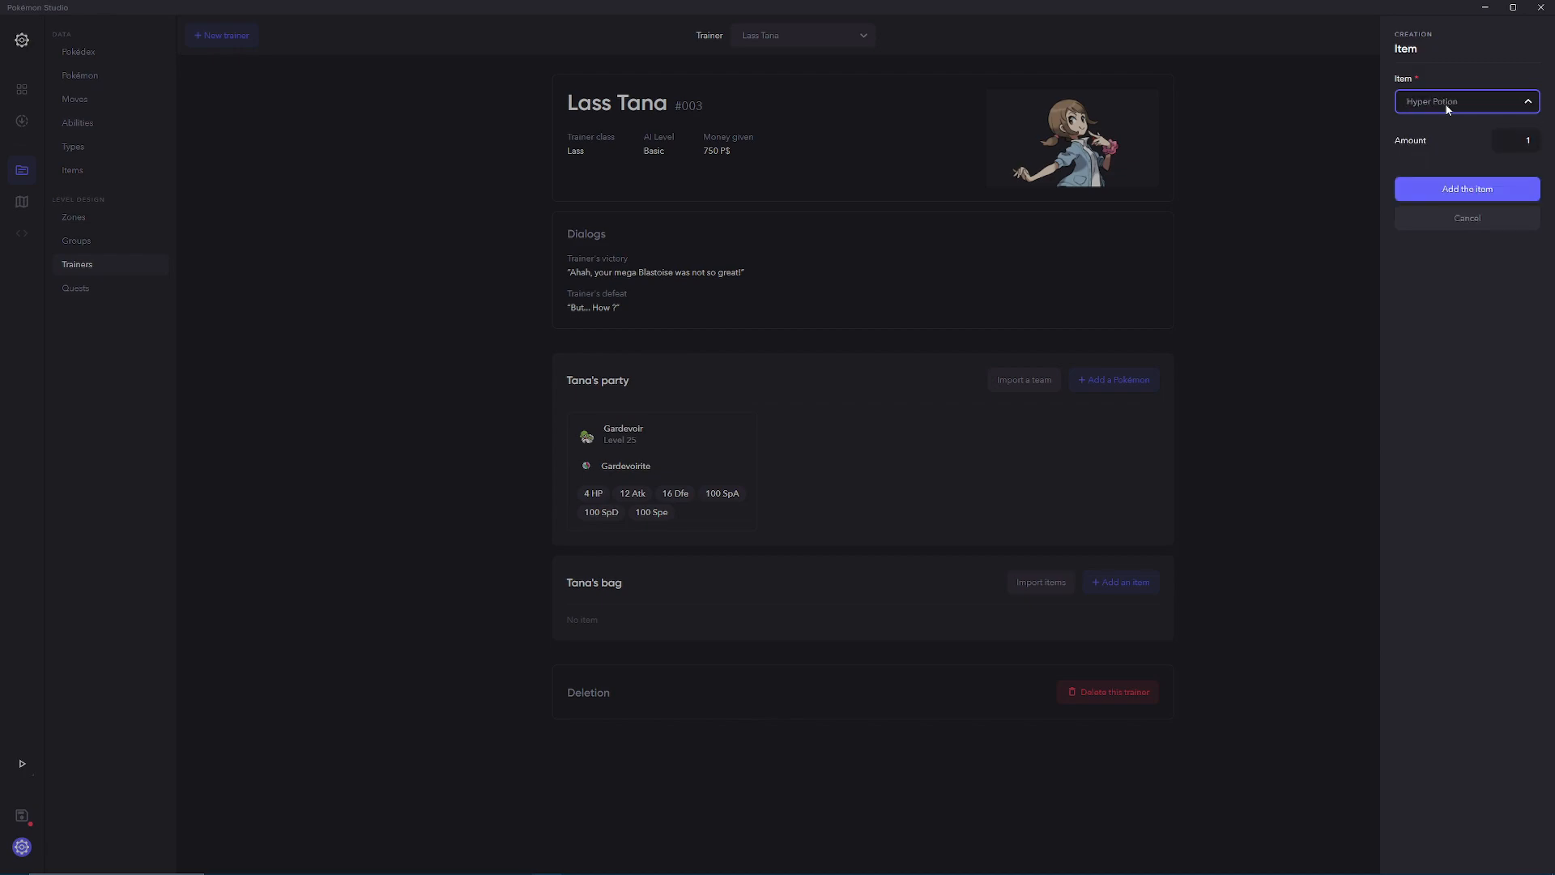
pyautogui.click(1513, 141)
pyautogui.write('2')
pyautogui.click(1474, 190)
# Step: Add one Revive to Tana's bag
pyautogui.click(1121, 581)
pyautogui.click(1456, 93)
pyautogui.write('revive')
pyautogui.press('Return')
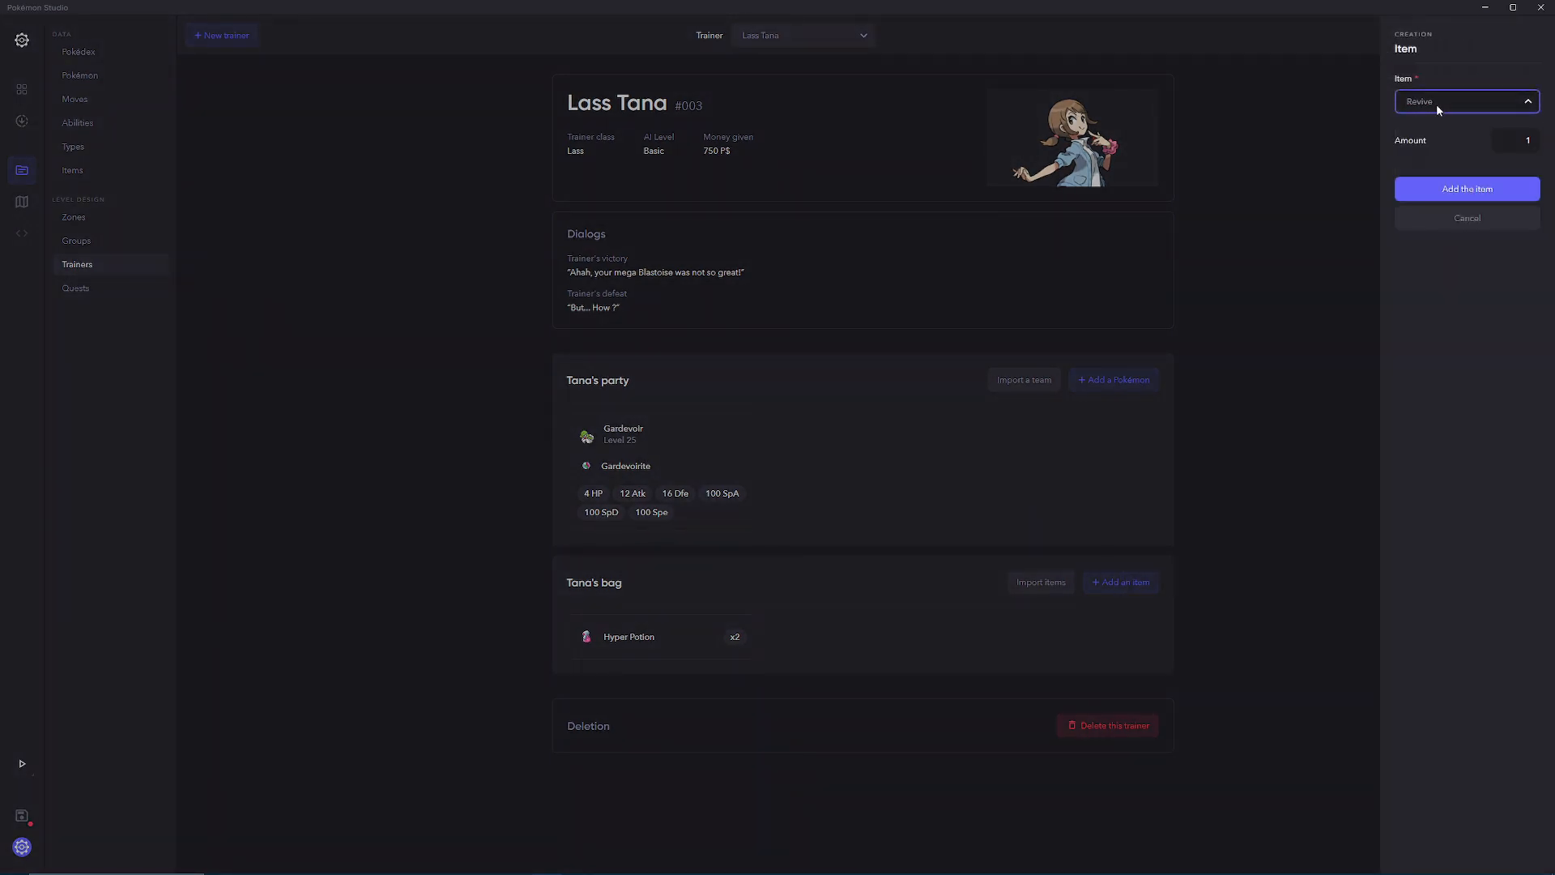
pyautogui.click(1500, 185)
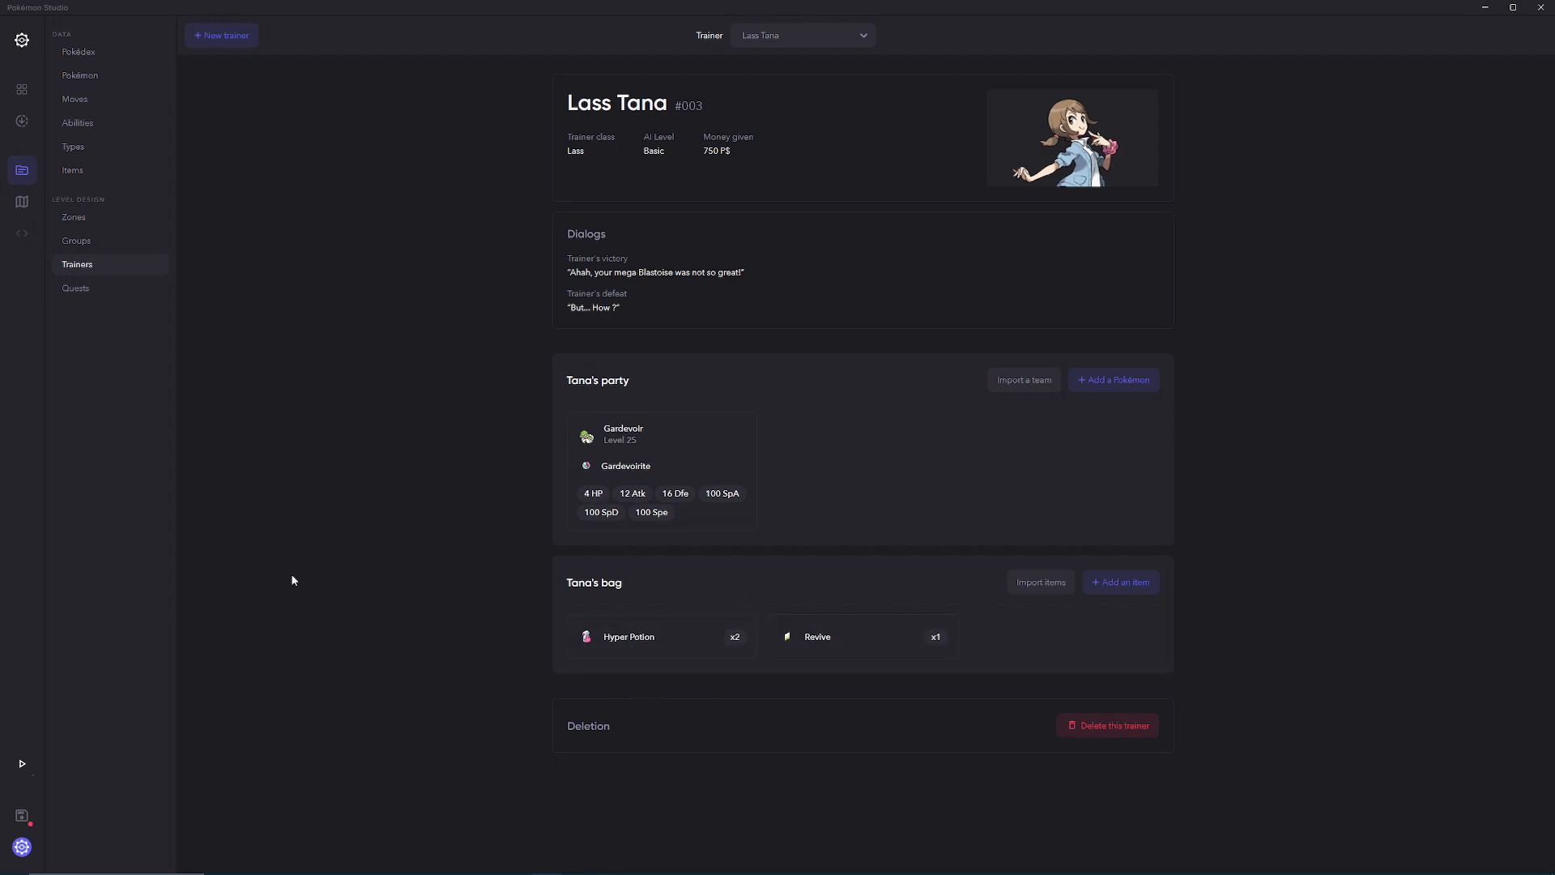
# Step: Start a new trainer named Baxter with trainer class Tutor and AI level 02 - Regular
pyautogui.click(250, 46)
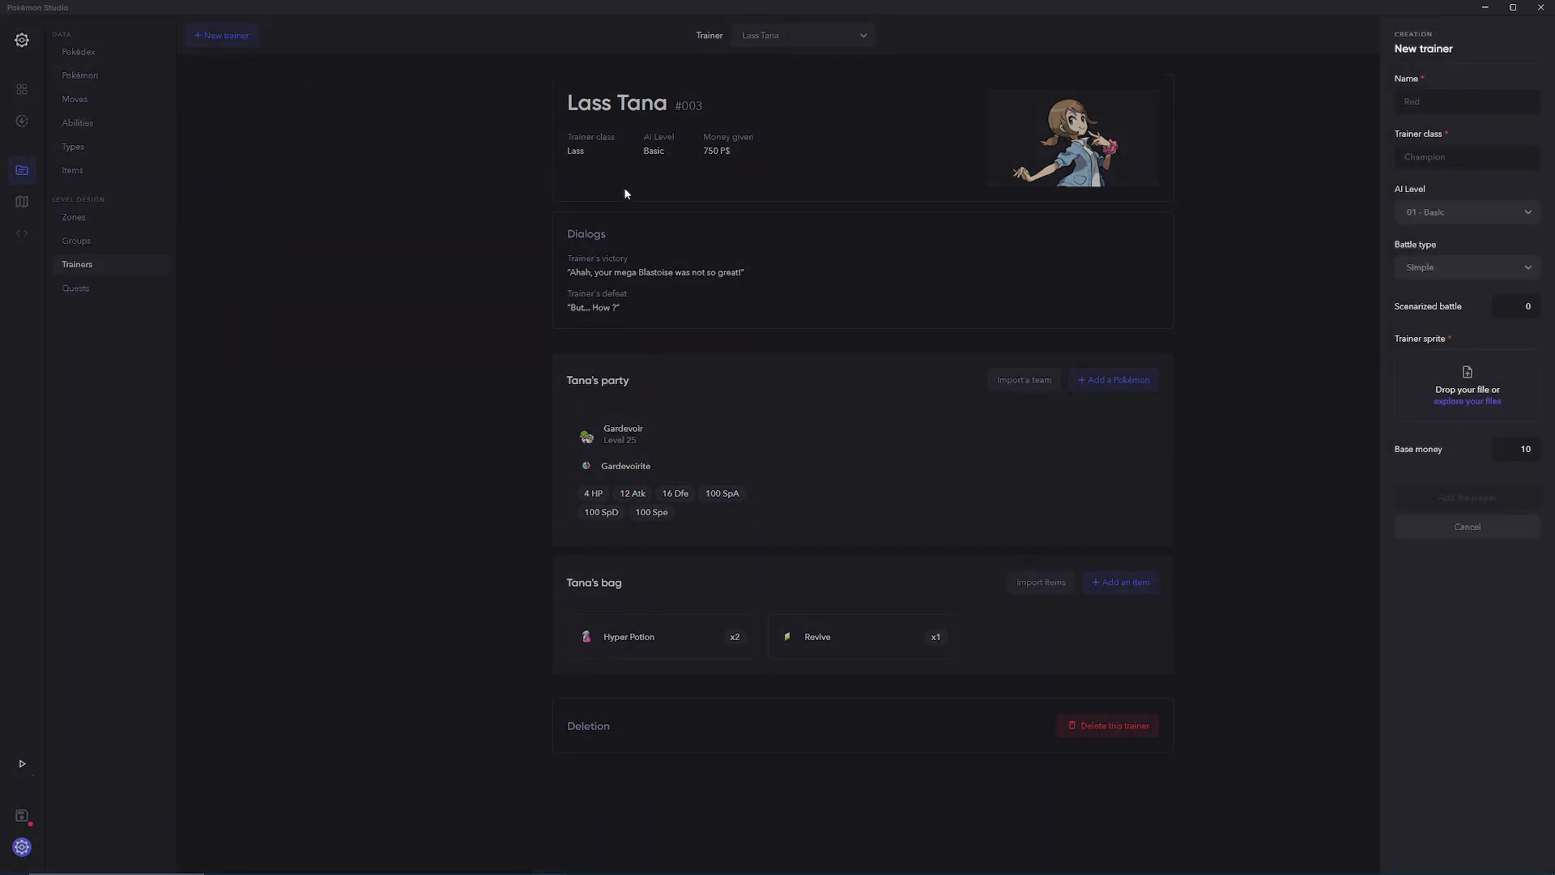
pyautogui.click(1451, 100)
pyautogui.write('Baxter')
pyautogui.press('Tab')
pyautogui.write('Tutoe')
pyautogui.click(1446, 204)
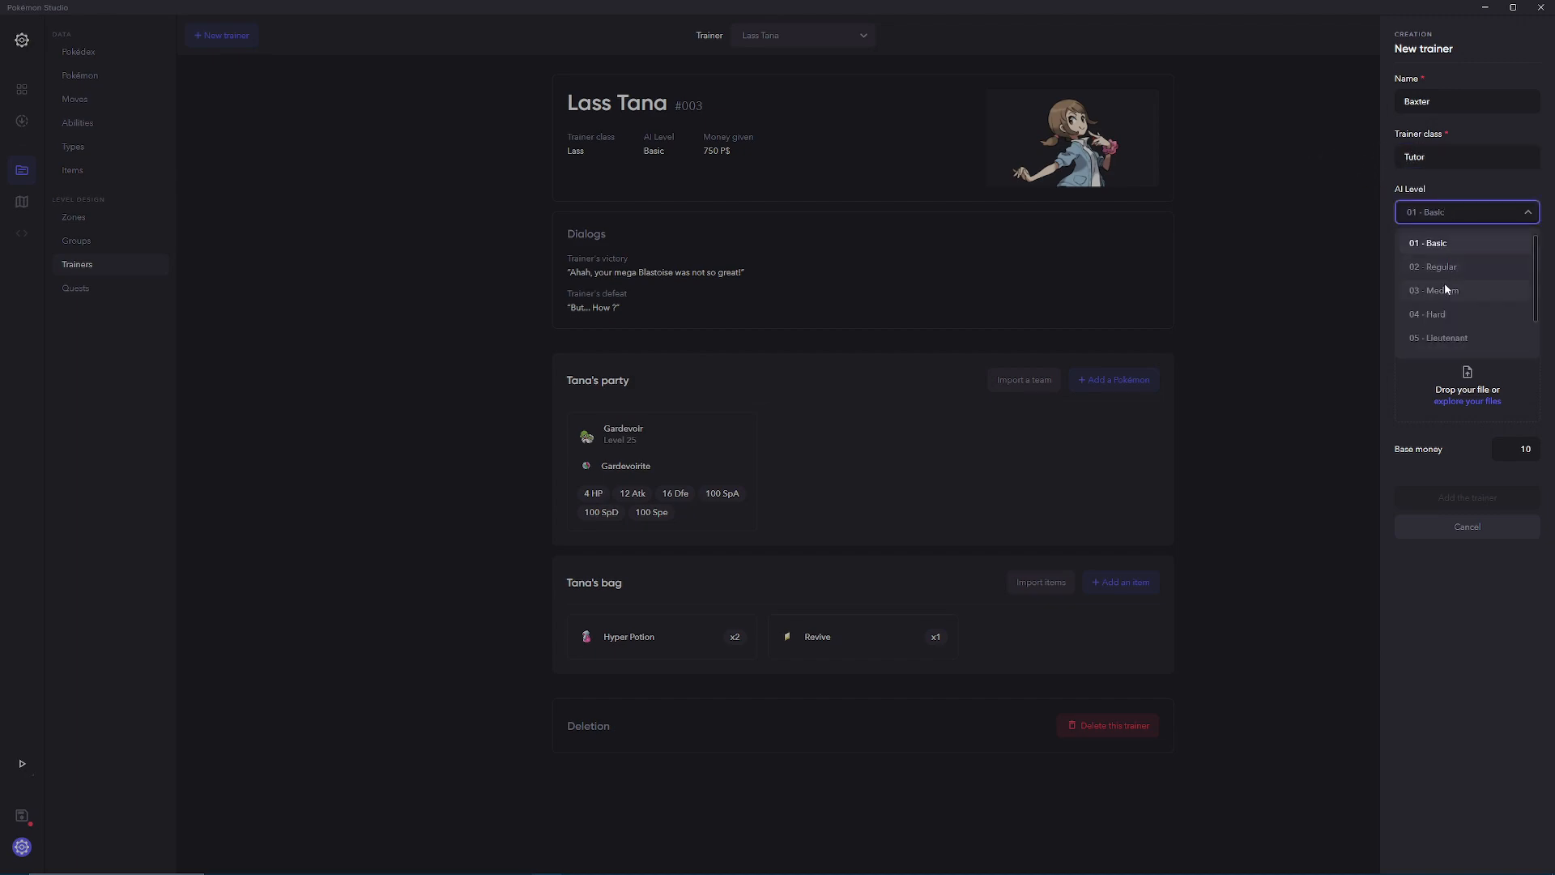
pyautogui.click(1440, 269)
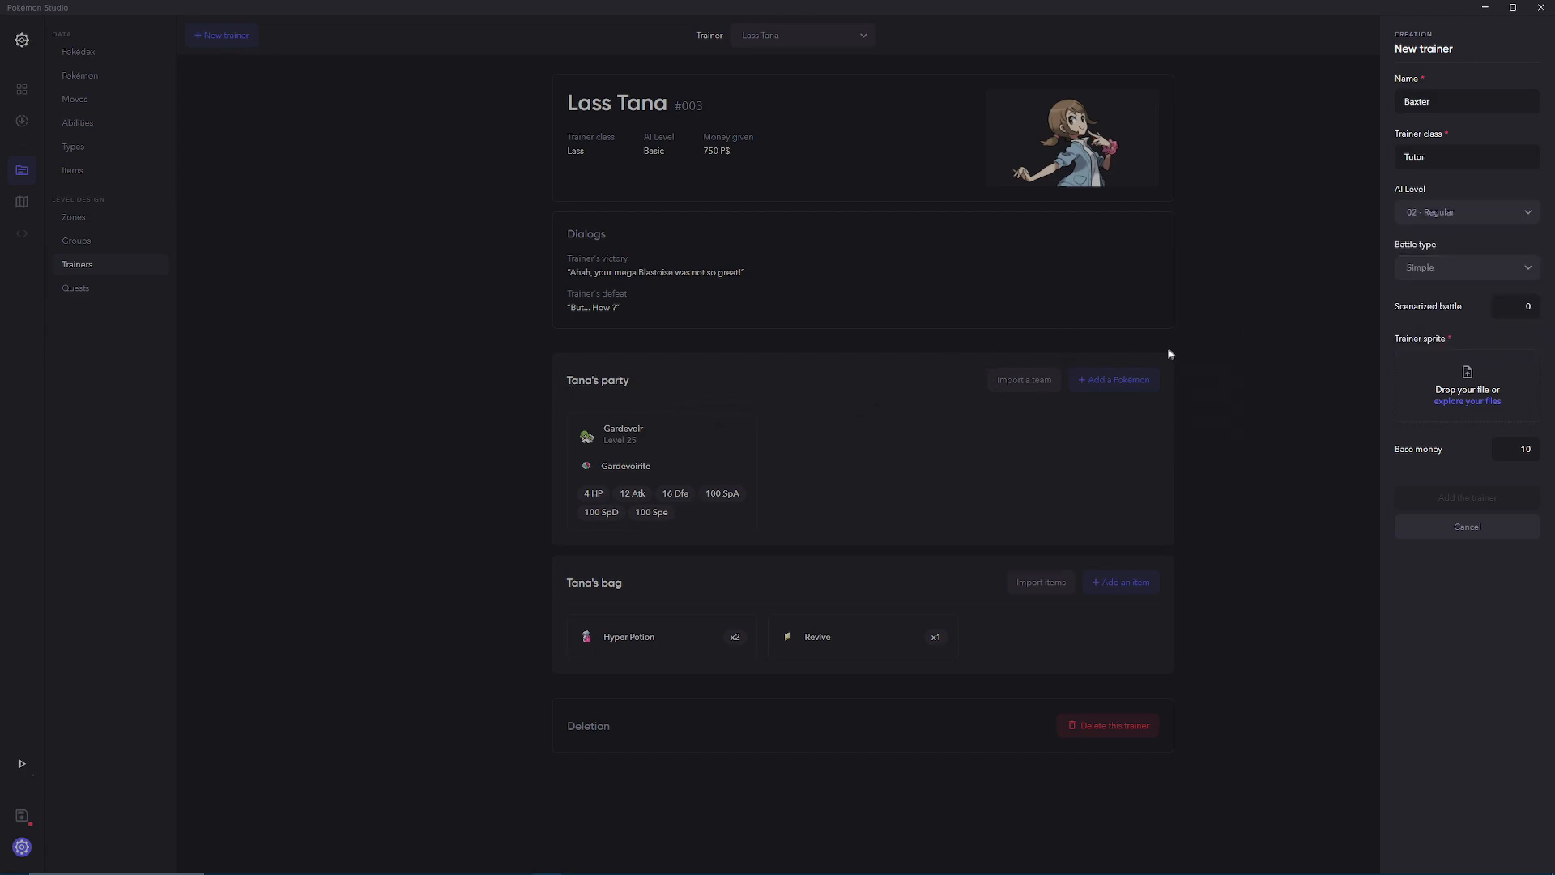
# Step: Review the battle types for the new trainer and choose Simple
pyautogui.click(1427, 266)
pyautogui.click(1435, 269)
pyautogui.click(1421, 270)
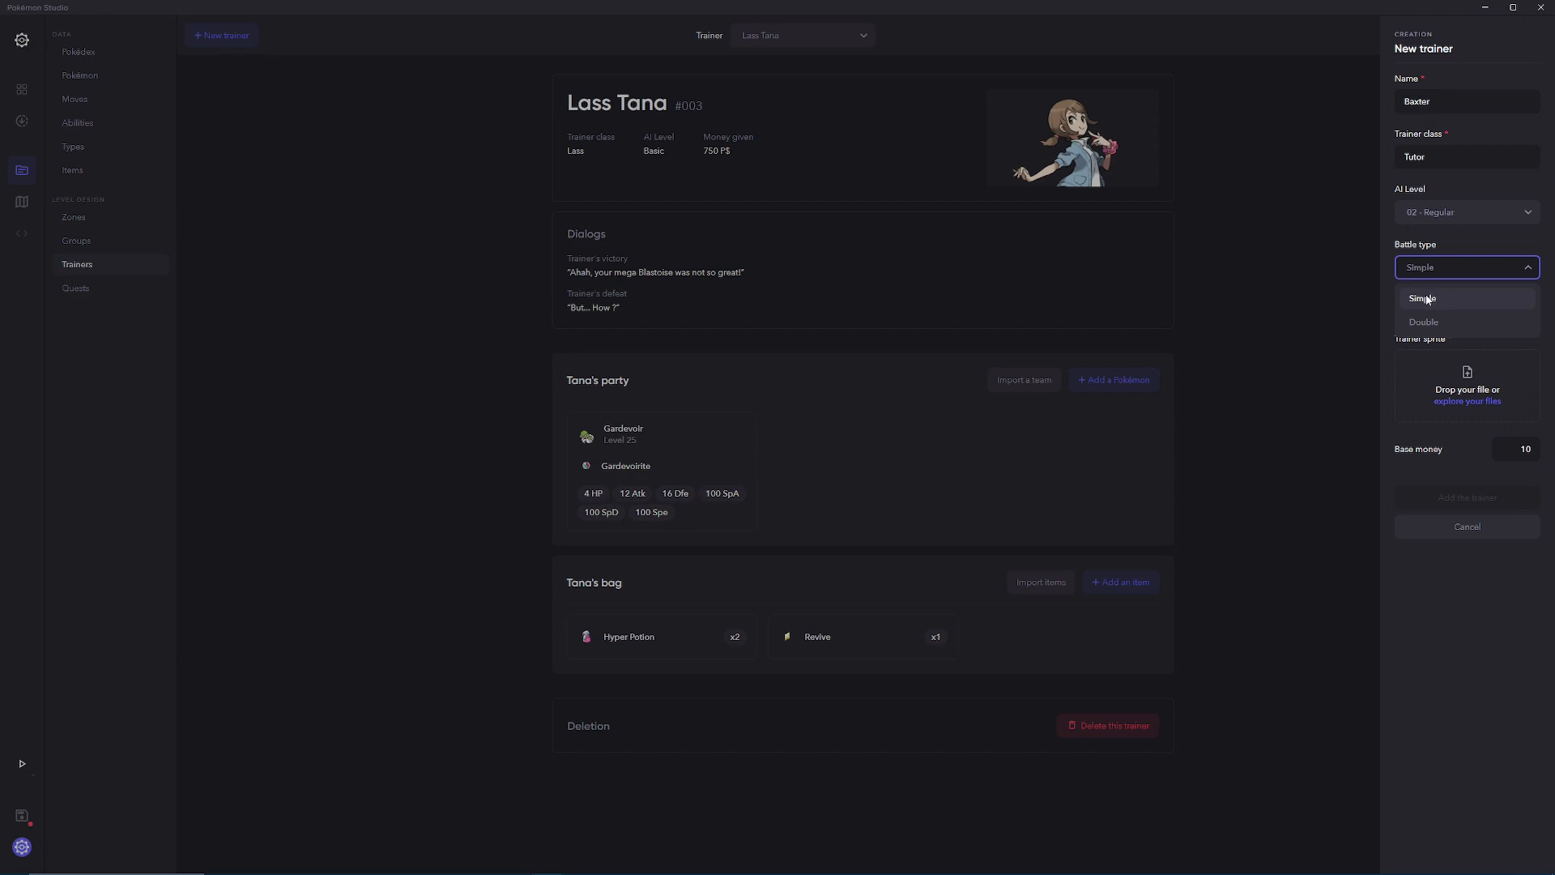
pyautogui.click(1423, 299)
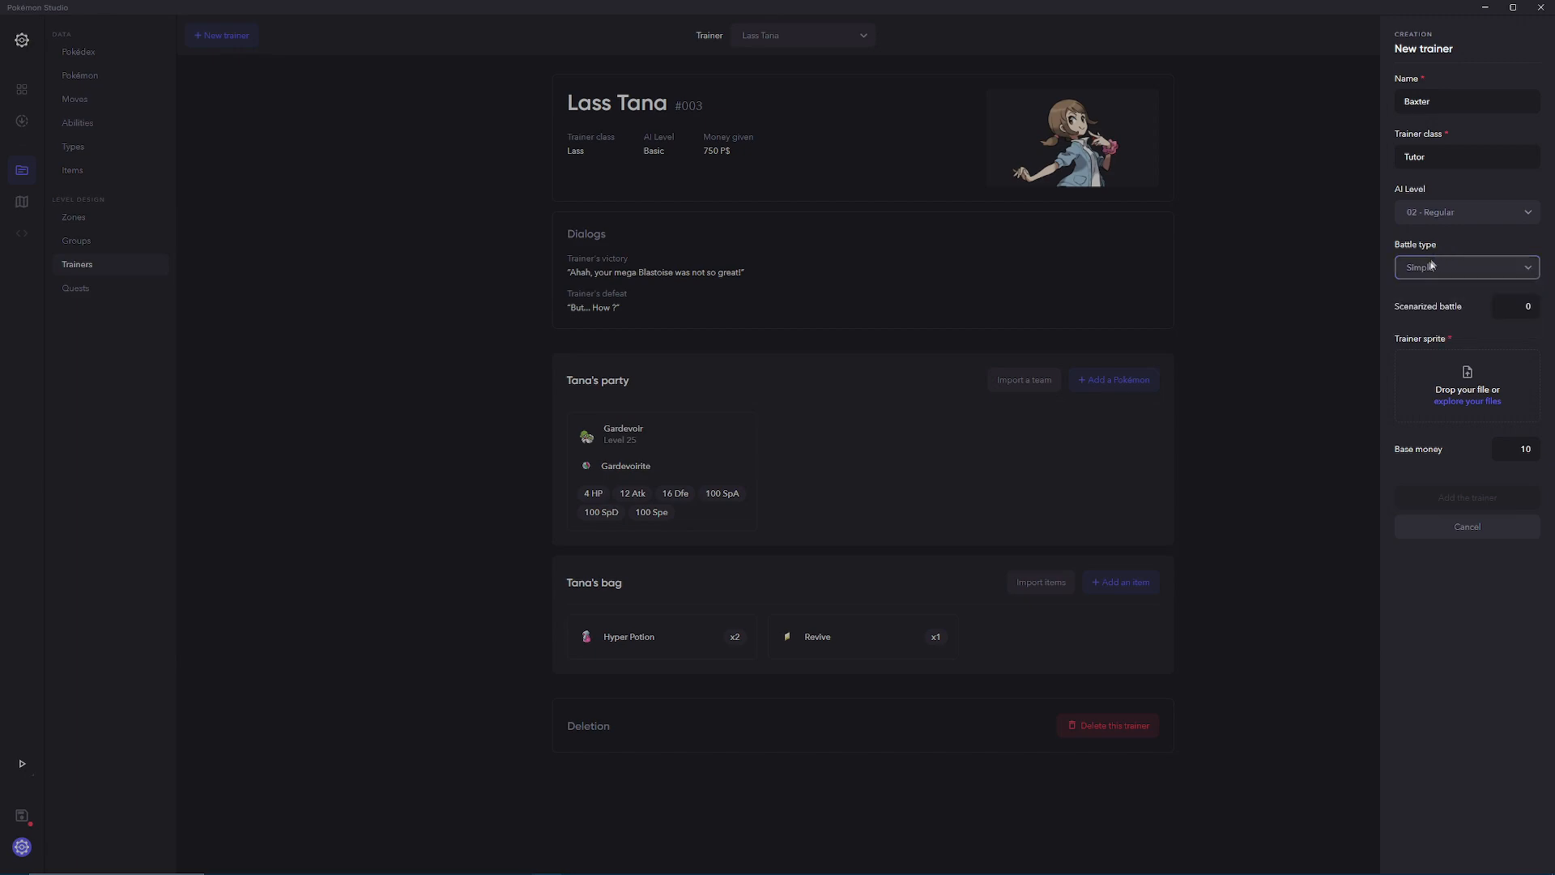
# Step: Set the base money to 25, use 025_big.png from the battlers folder as the trainer sprite, and add the trainer
pyautogui.doubleClick(1509, 446)
pyautogui.write('25')
pyautogui.click(1450, 398)
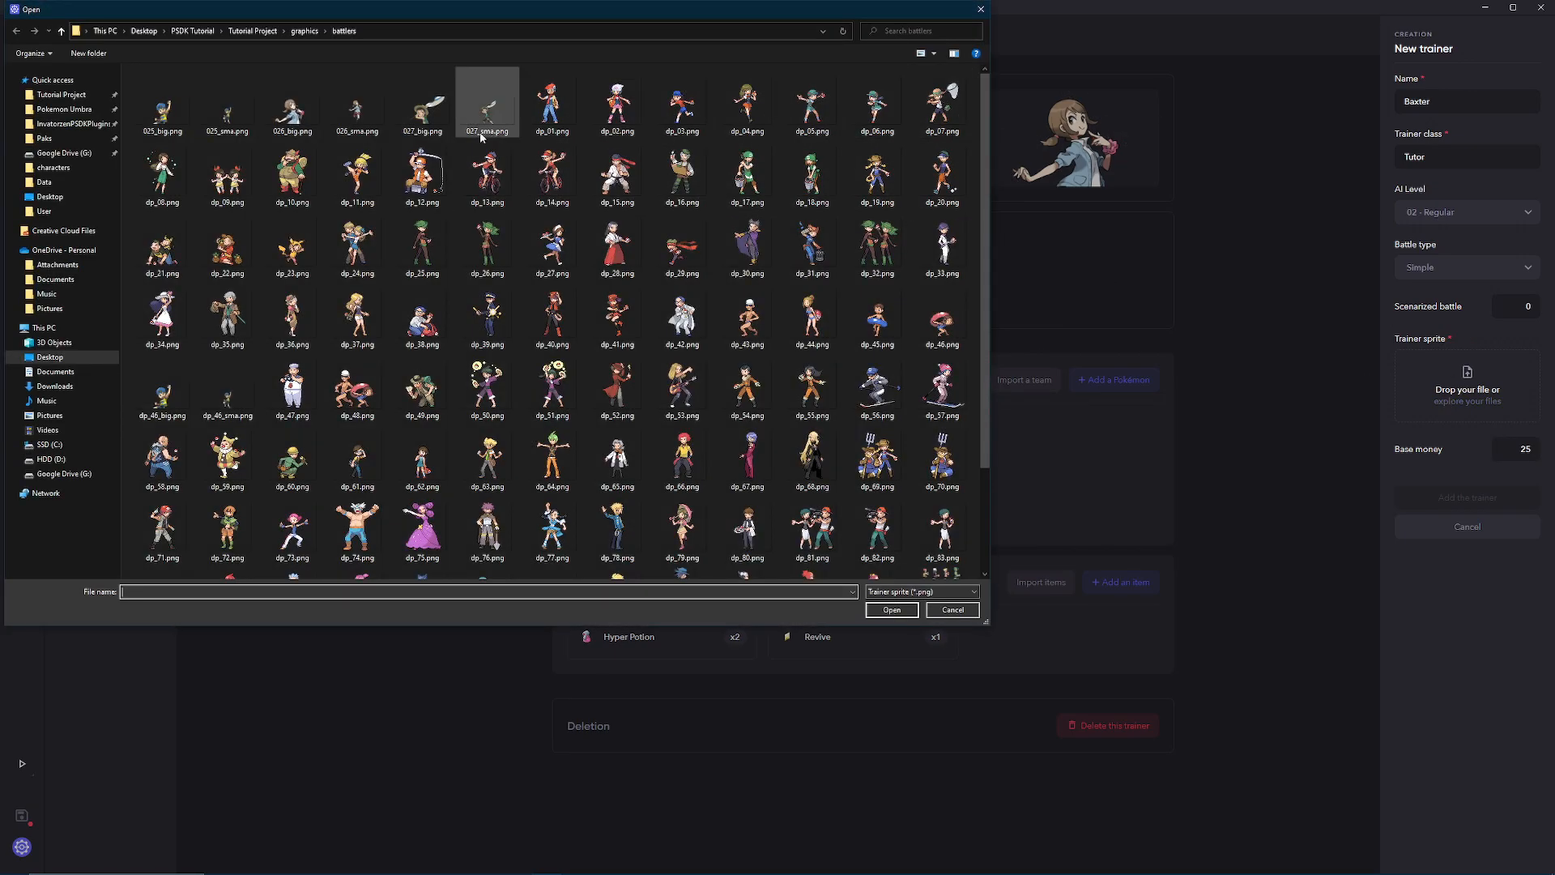
pyautogui.doubleClick(157, 108)
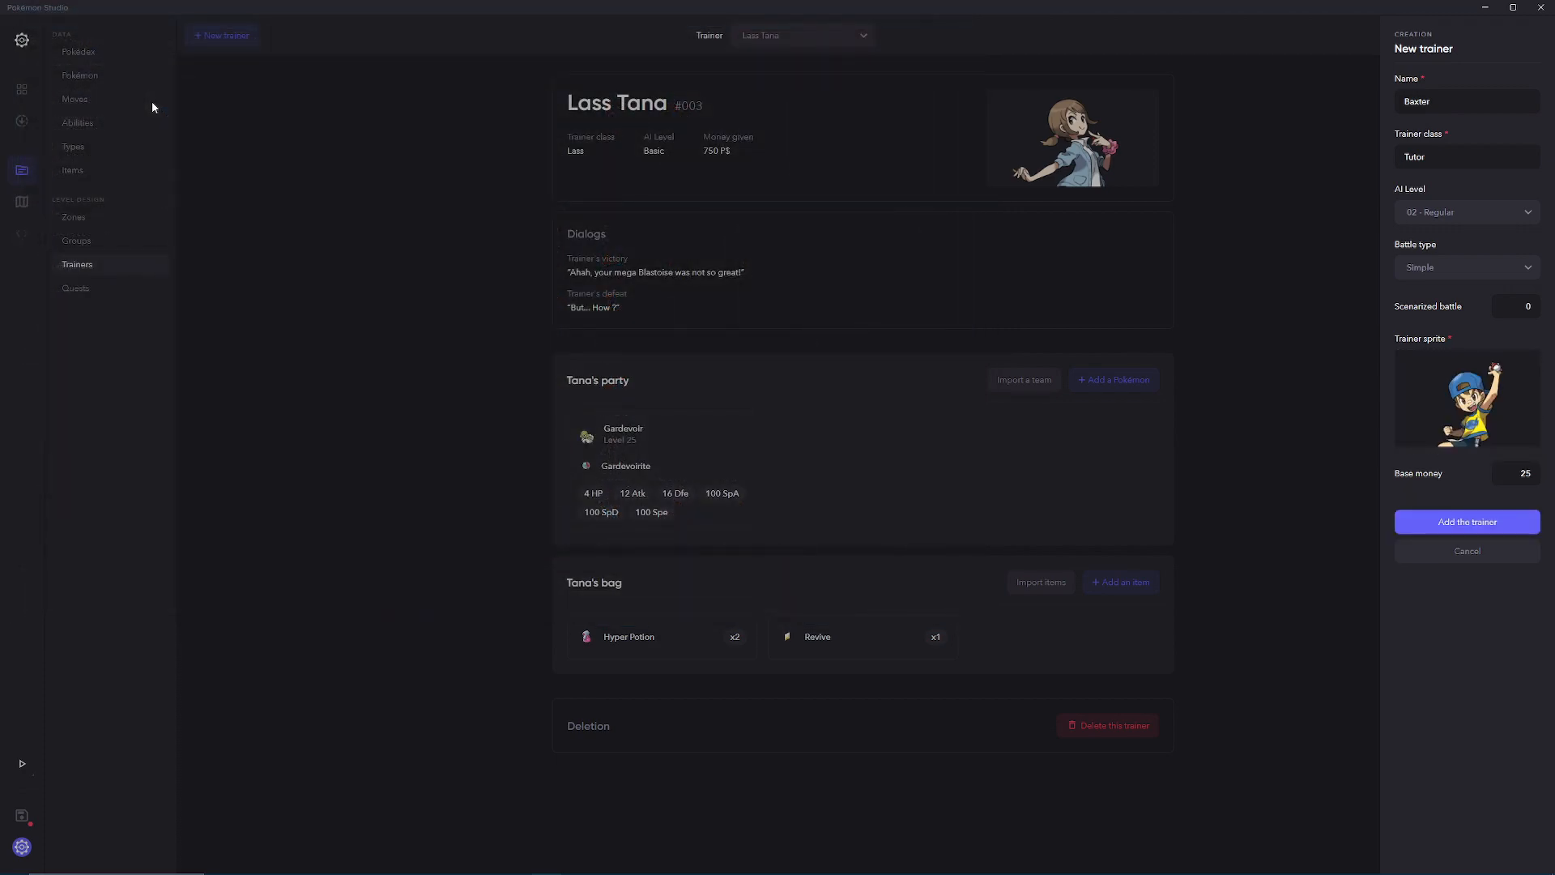
pyautogui.click(1472, 522)
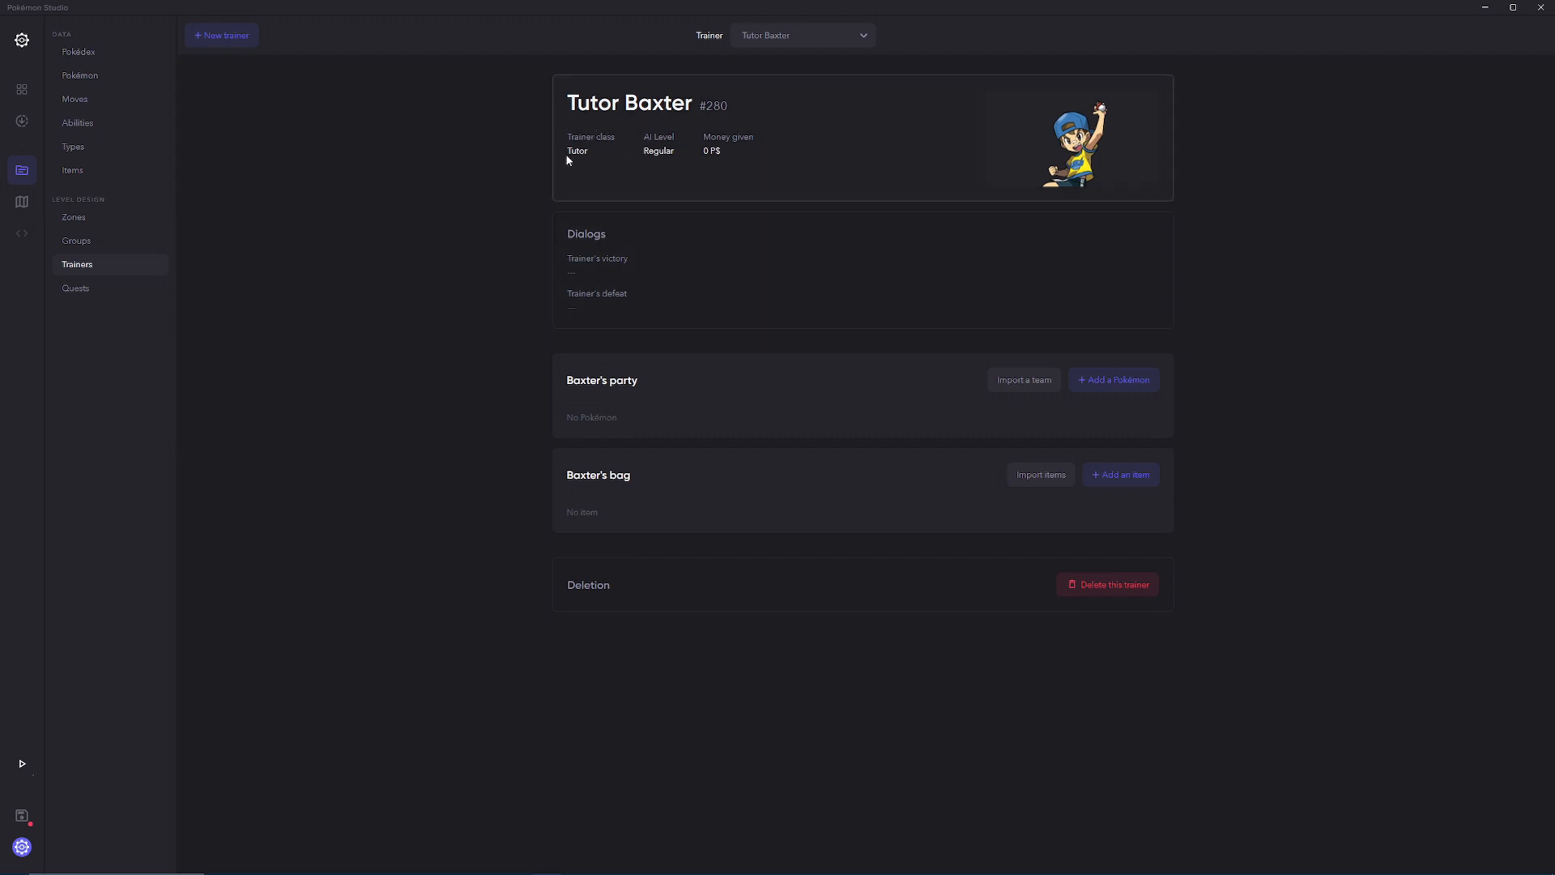
# Step: Set Baxter's victory dialog to "Haha, I knew you couldn't beat me!" and the defeat dialog to "Darn..."
pyautogui.click(595, 152)
pyautogui.click(607, 114)
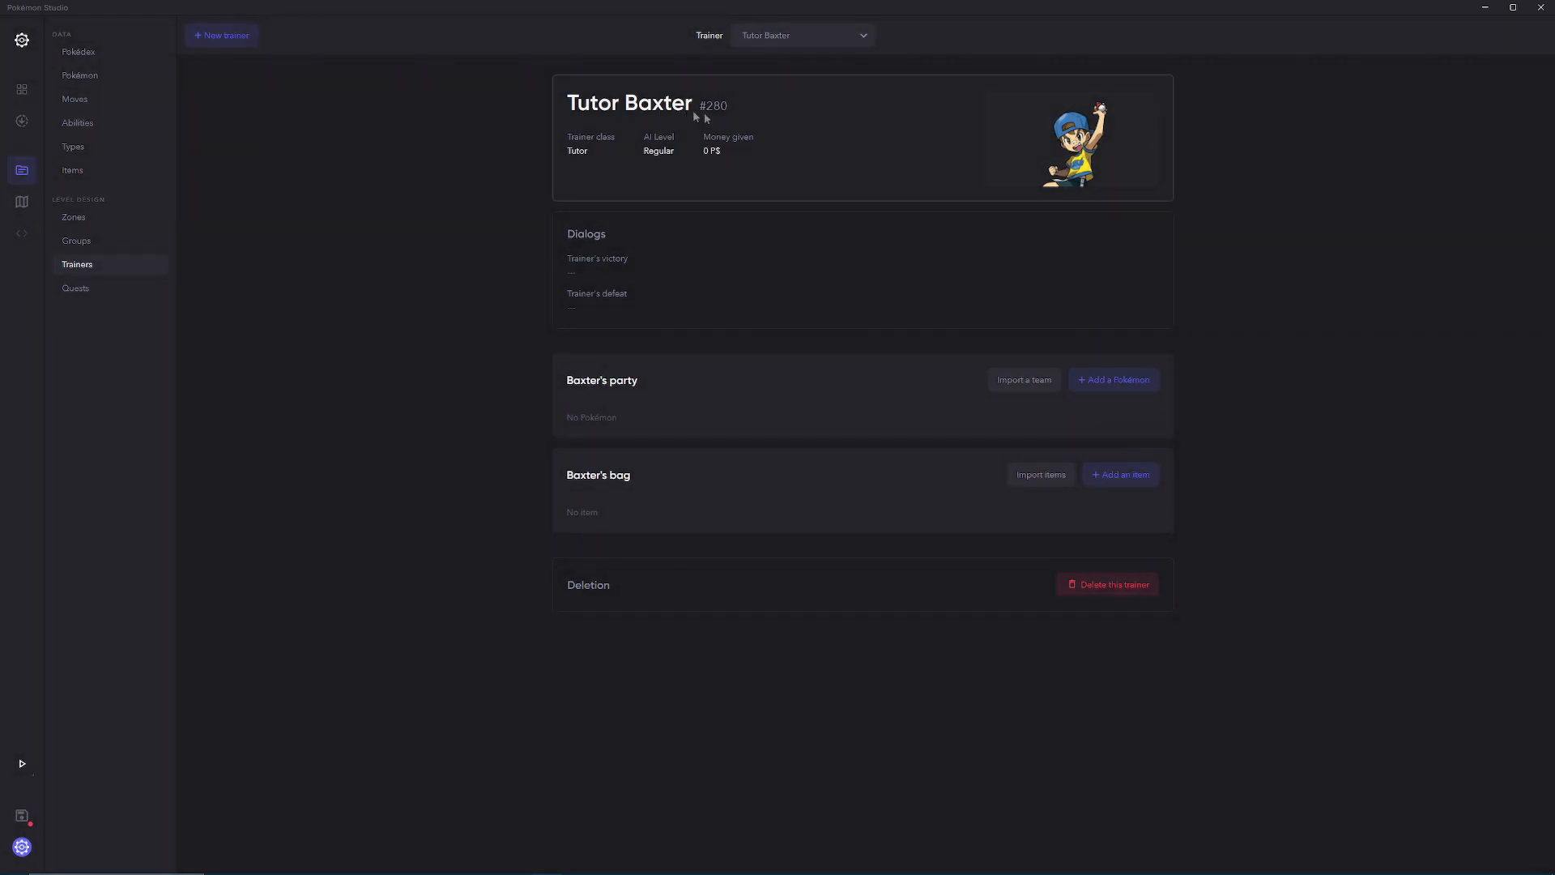
pyautogui.click(617, 277)
pyautogui.click(1474, 99)
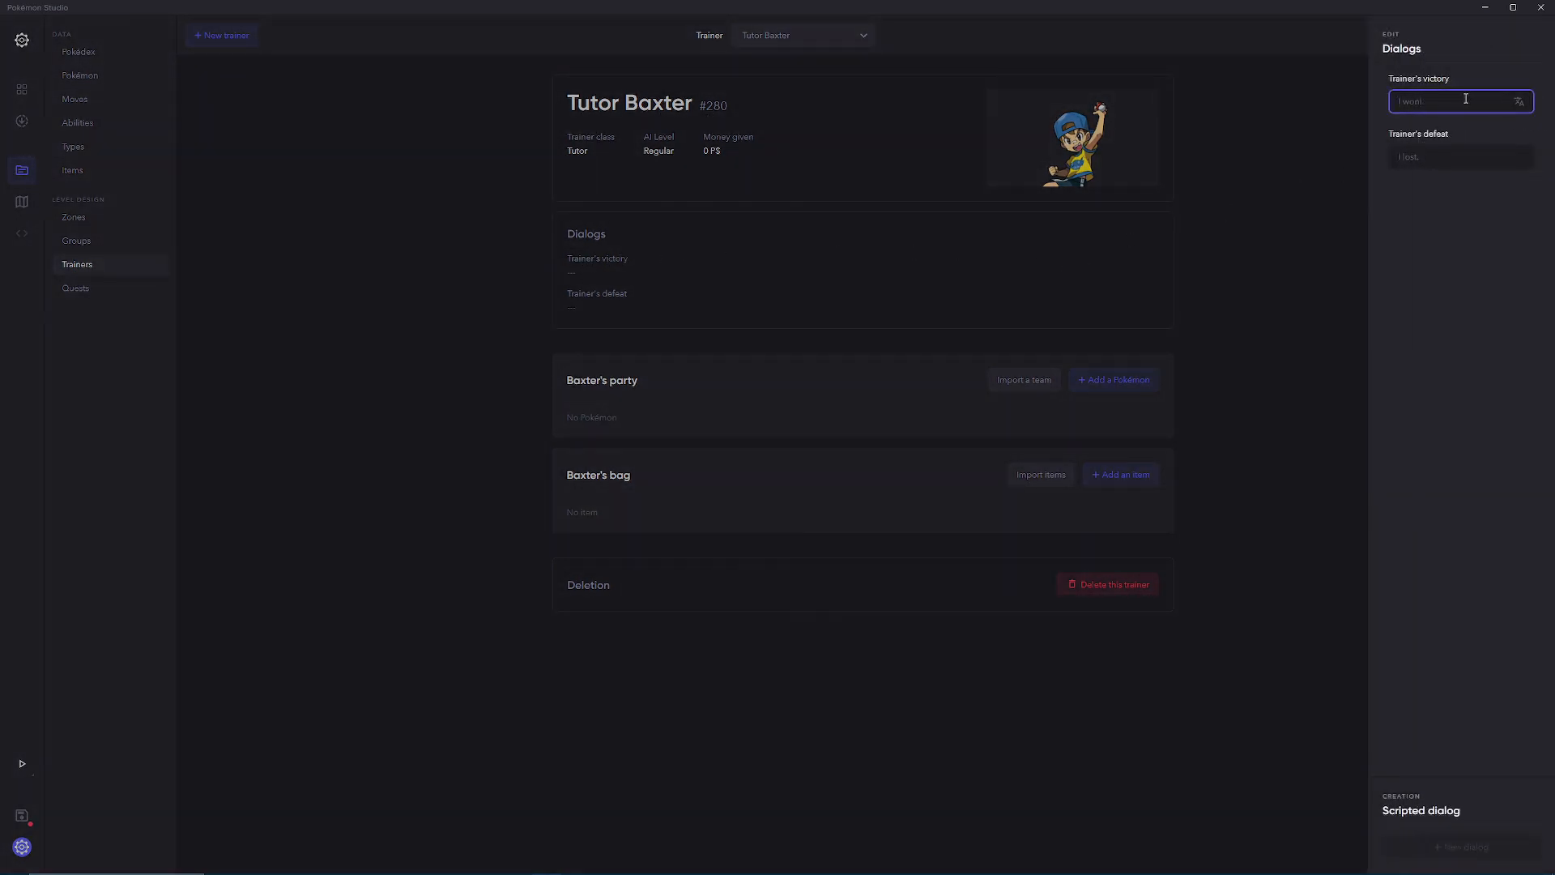
pyautogui.write("Haha, I knew you couldn't beat me!")
pyautogui.click(1418, 166)
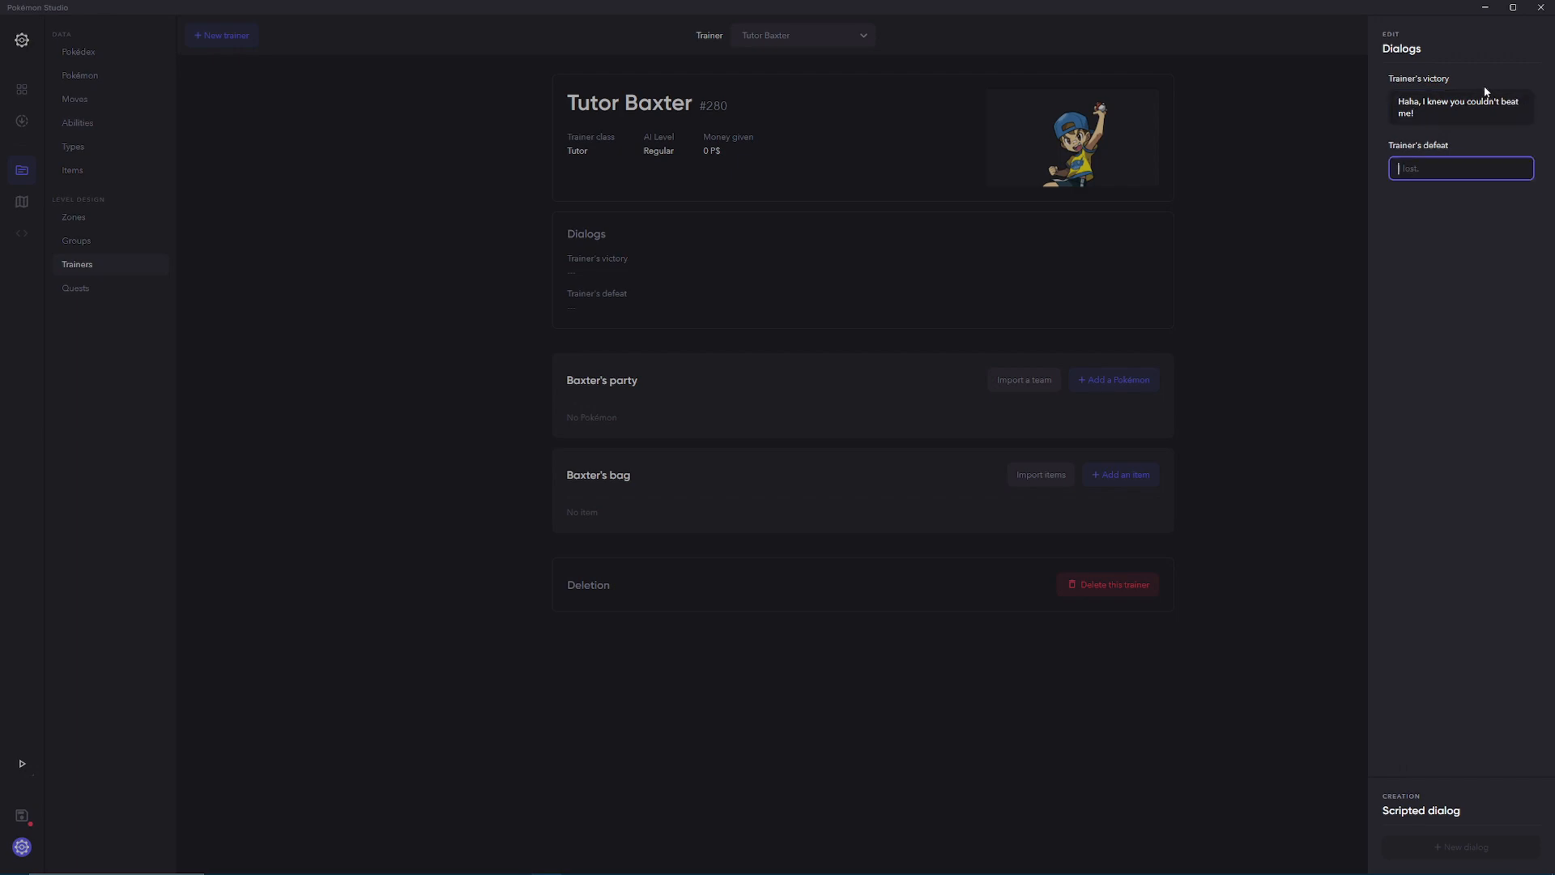
pyautogui.write('Darn...')
pyautogui.click(1275, 389)
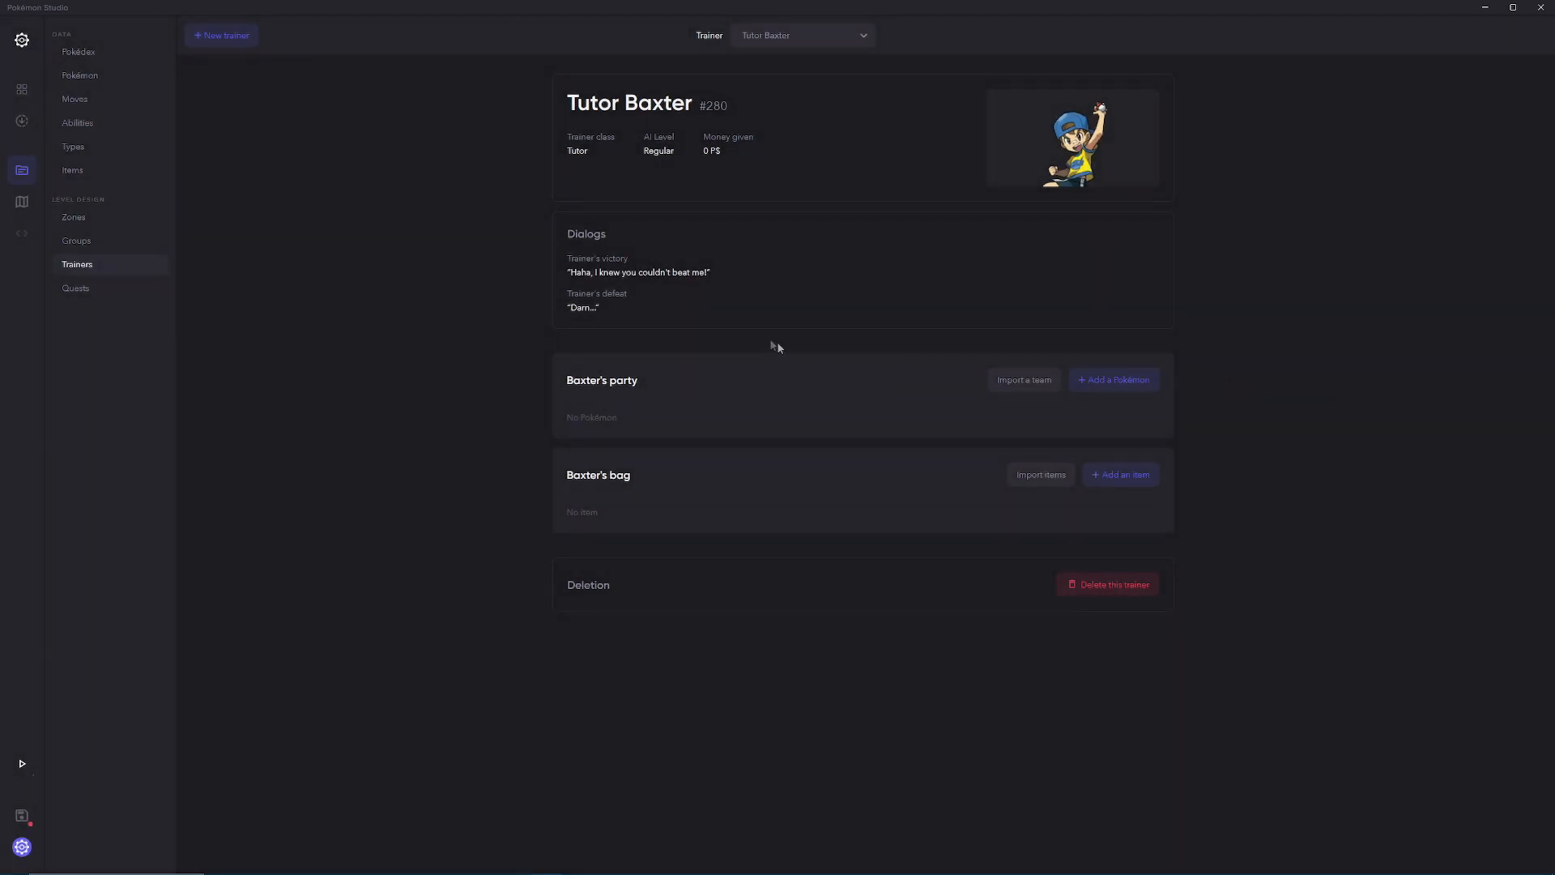
# Step: Add a level 5 Chimchar to Baxter's party
pyautogui.click(1107, 380)
pyautogui.click(1456, 96)
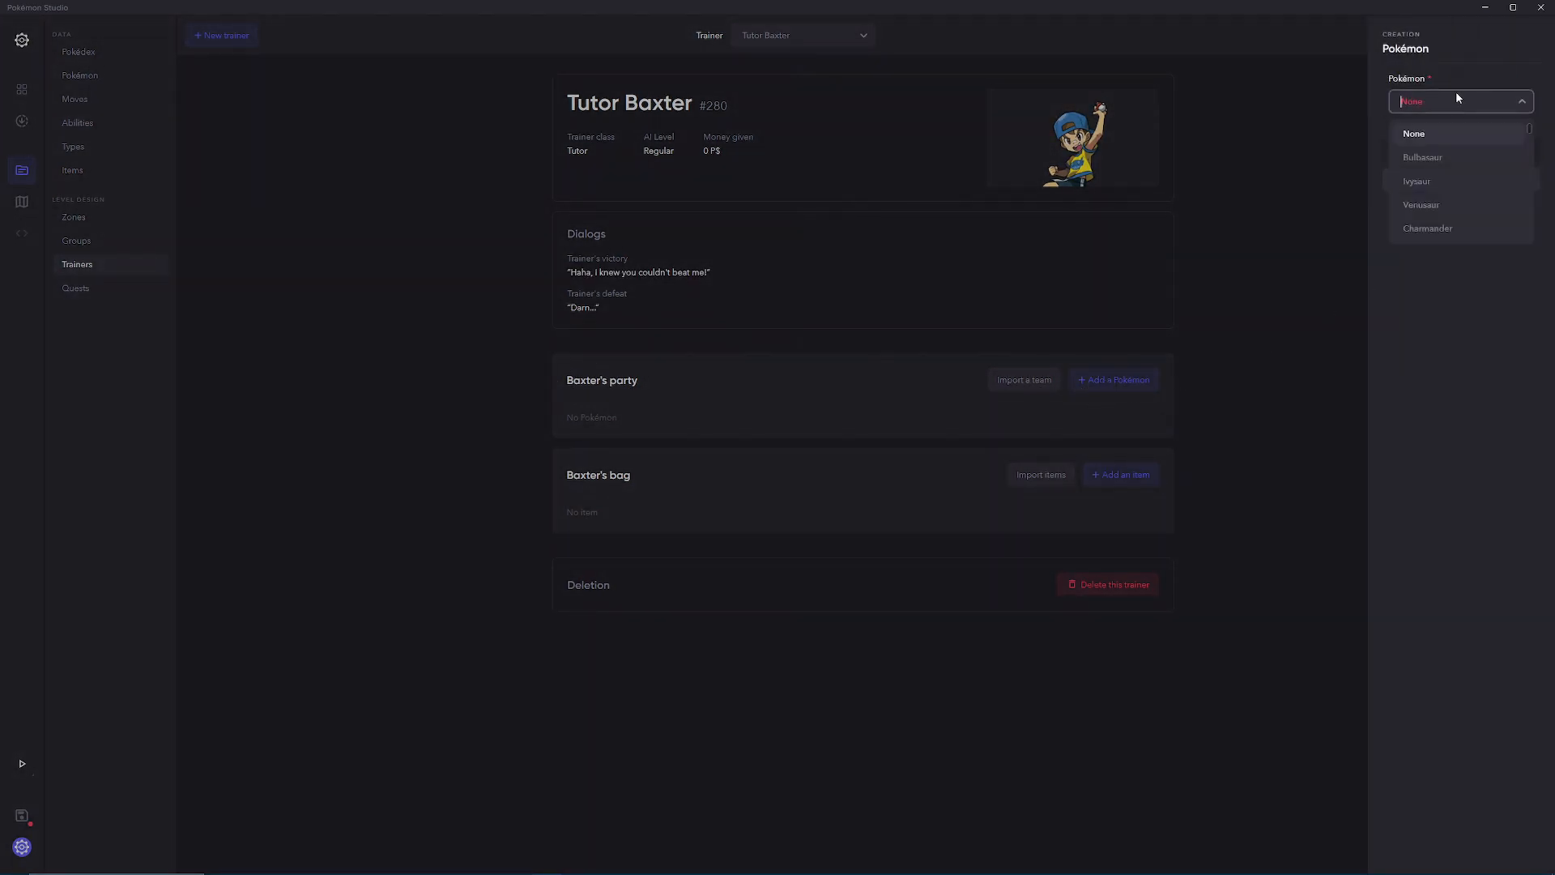
pyautogui.write('chimch')
pyautogui.click(1421, 133)
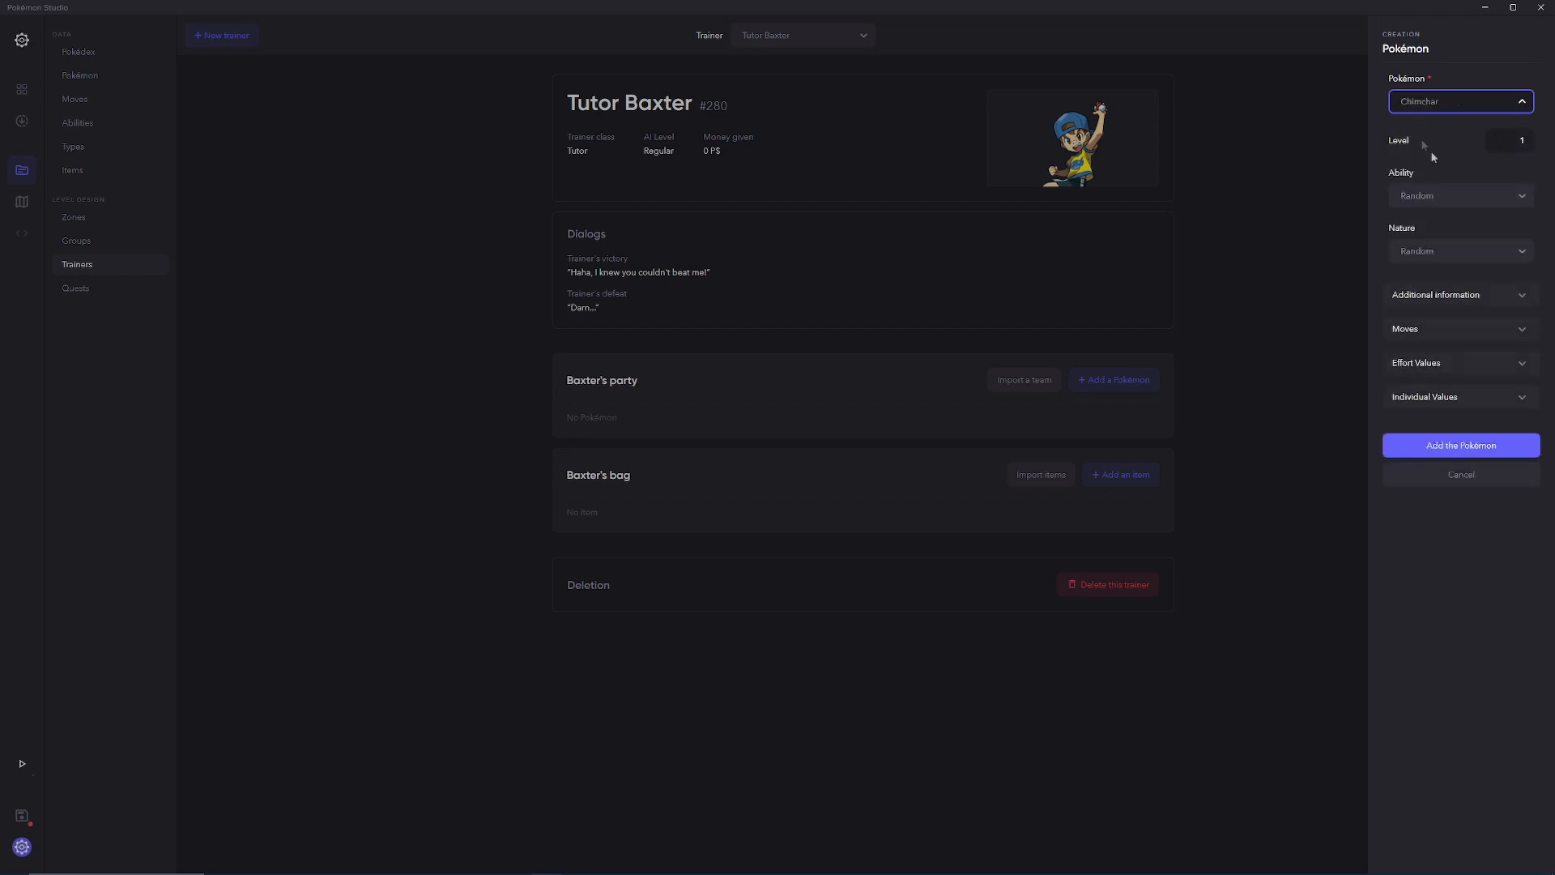
pyautogui.doubleClick(1521, 141)
pyautogui.write('5')
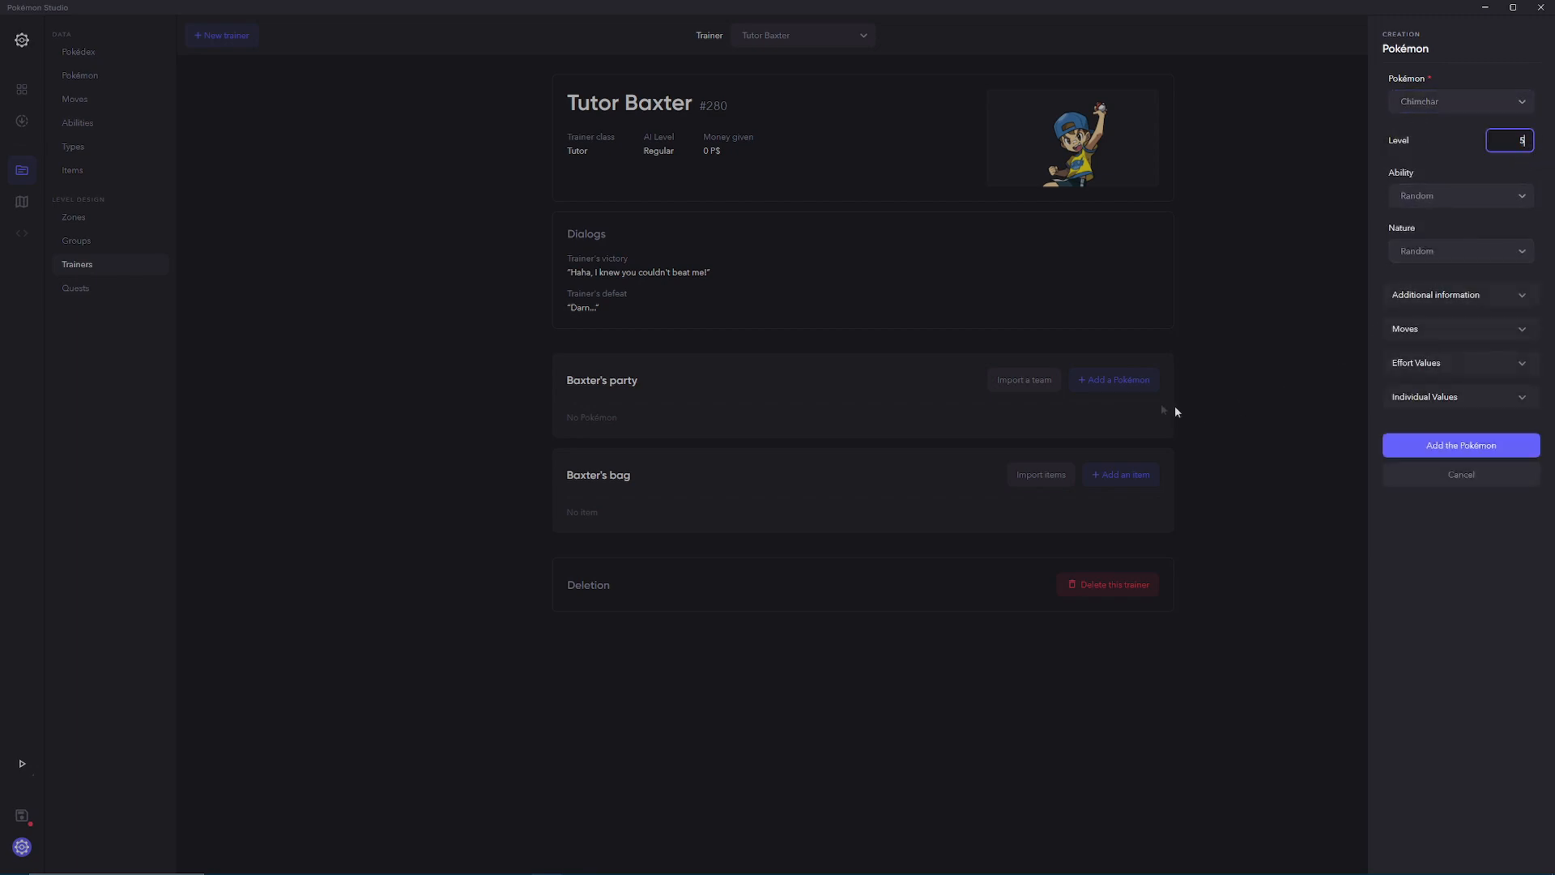
pyautogui.click(1454, 445)
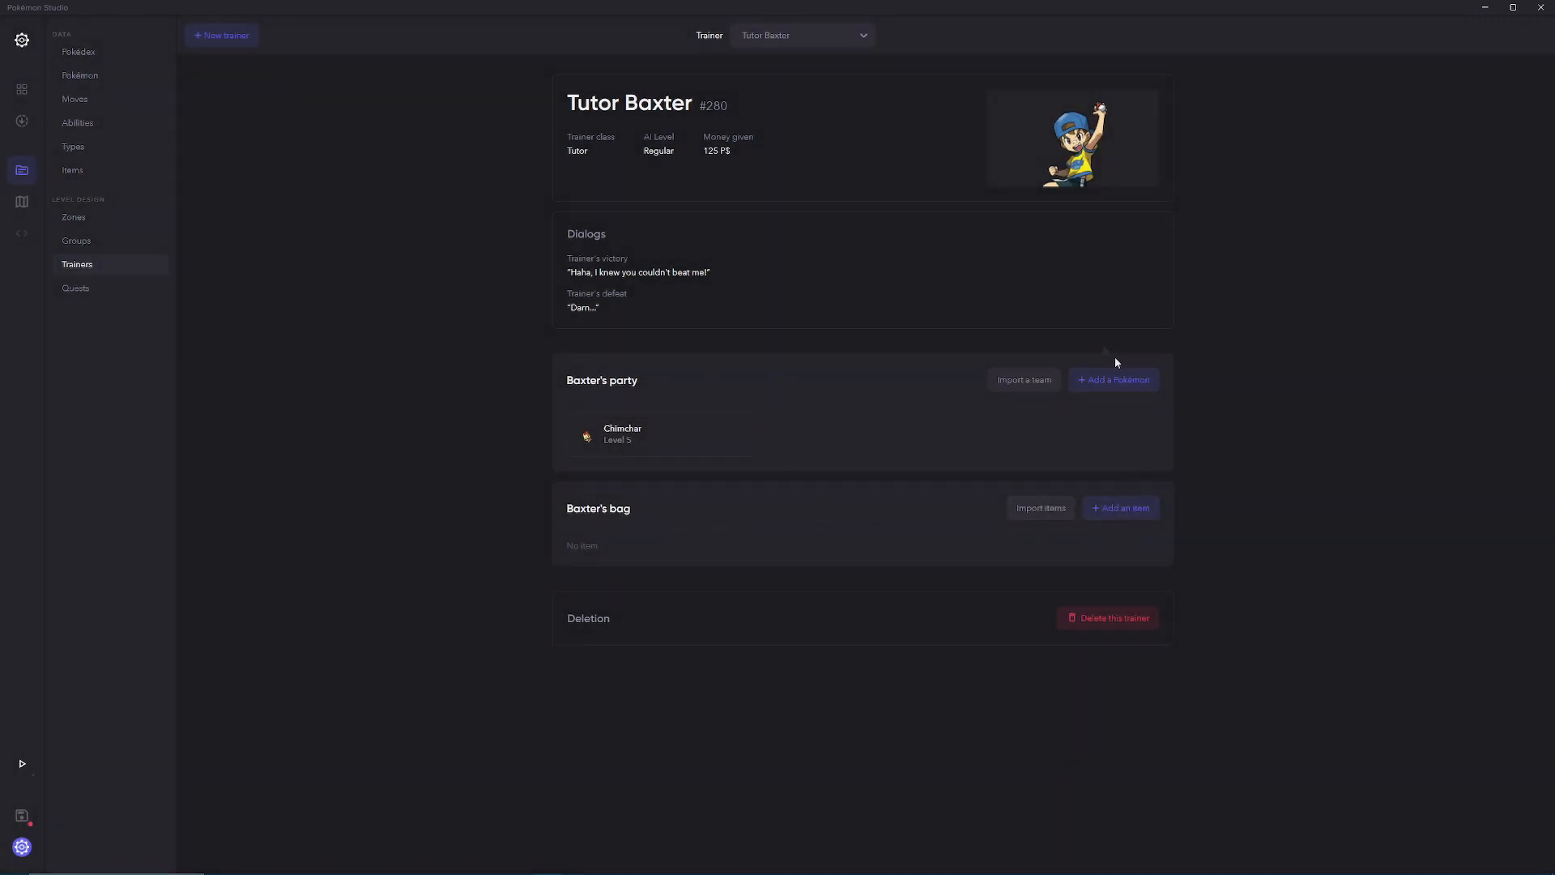
# Step: Save the project with the new trainer's changes
pyautogui.click(28, 820)
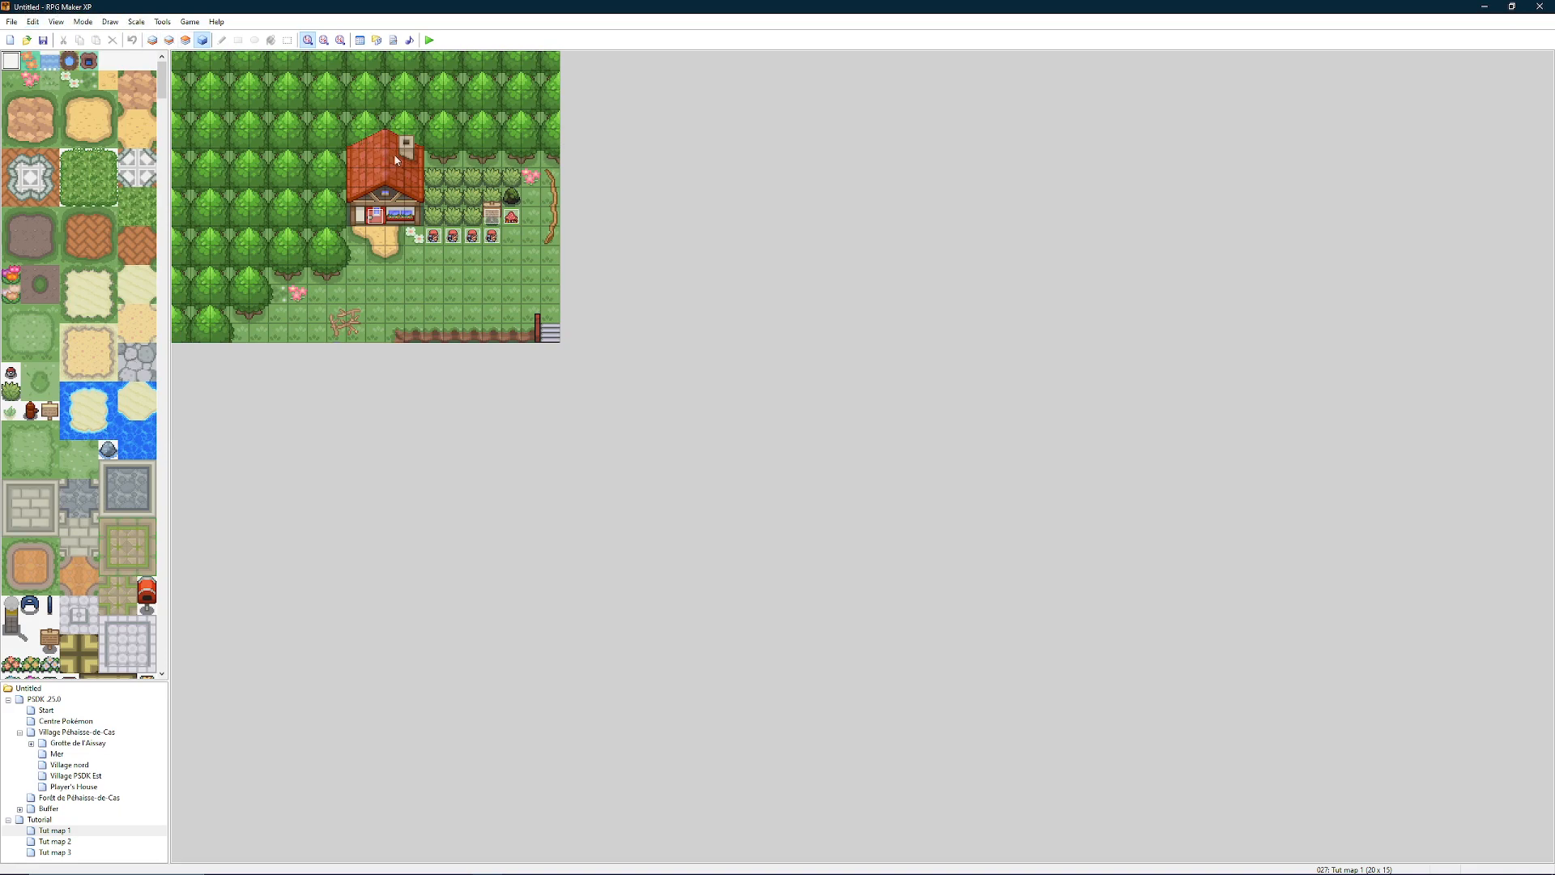
# Step: Switch to RPG Maker XP, check the first two character events in the row beside the house on Tut map 1, and delete all four
pyautogui.doubleClick(434, 235)
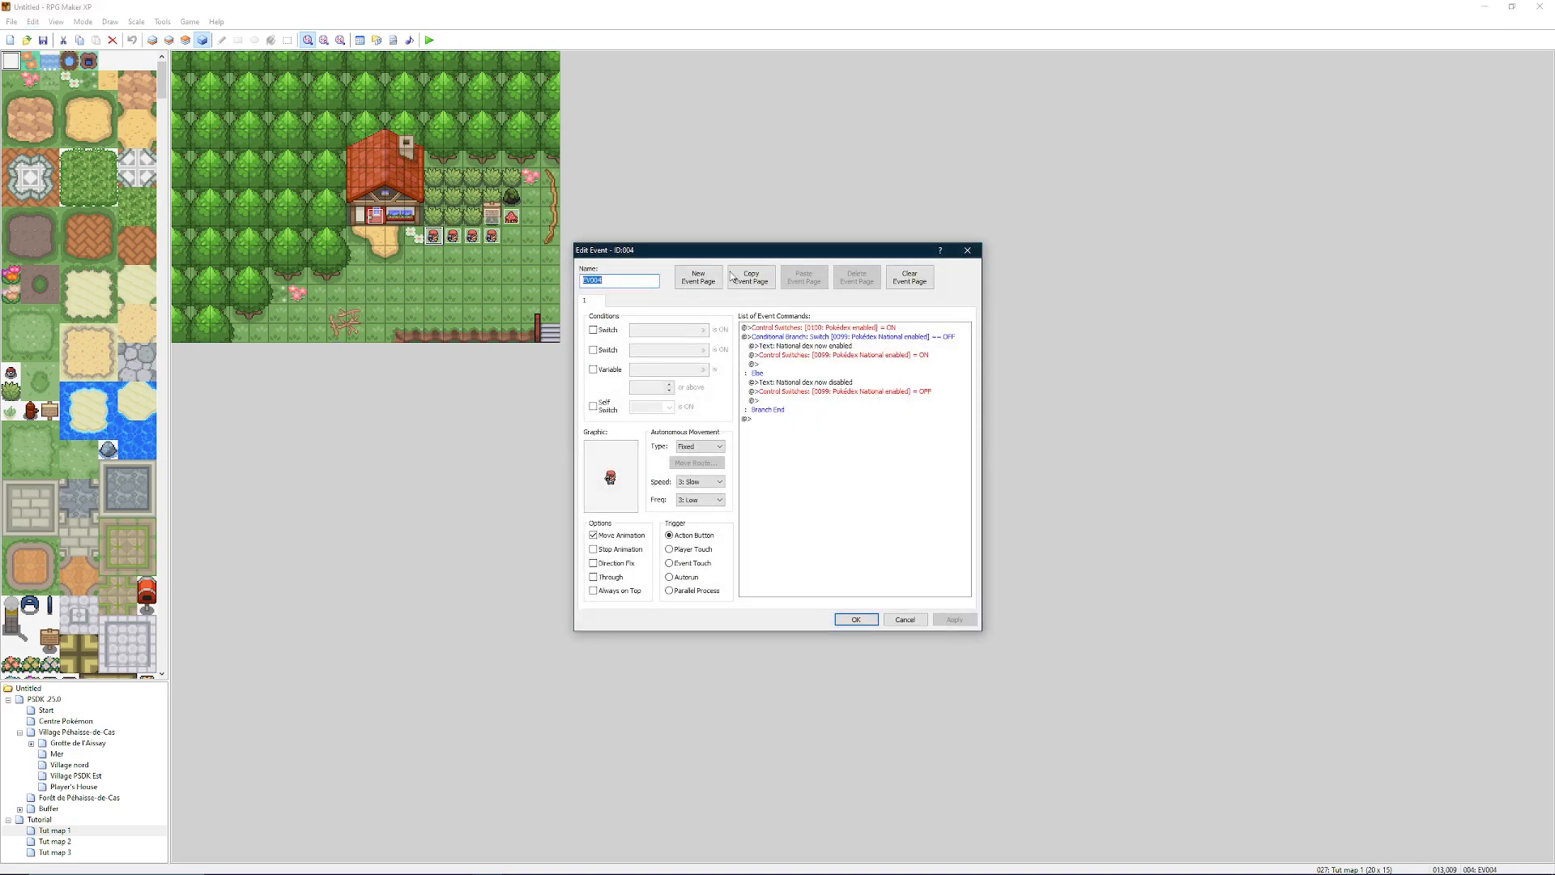
pyautogui.click(968, 251)
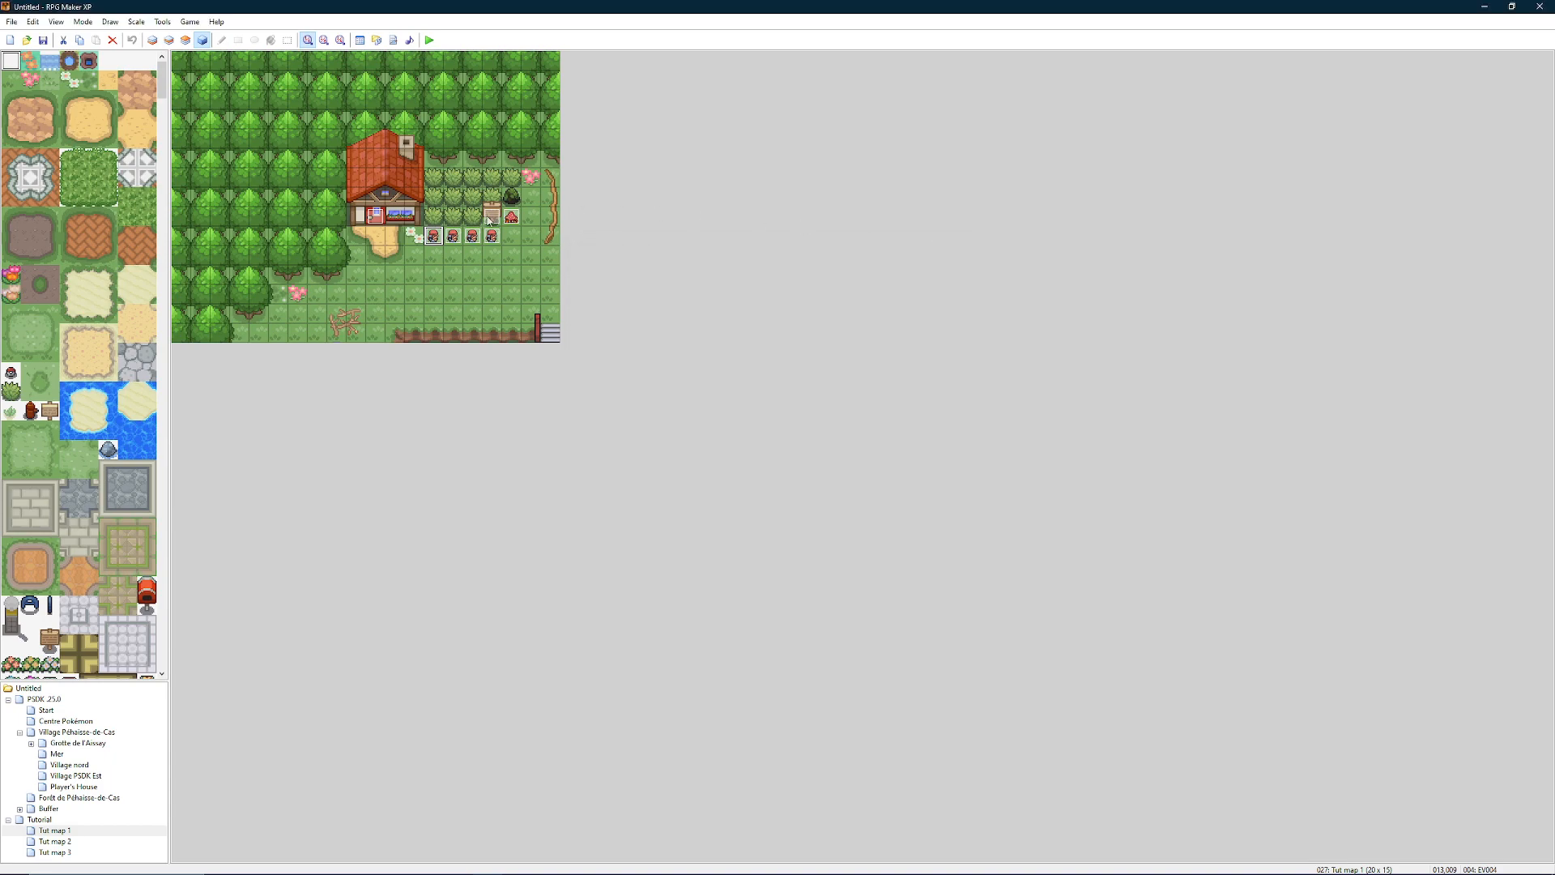
pyautogui.doubleClick(453, 236)
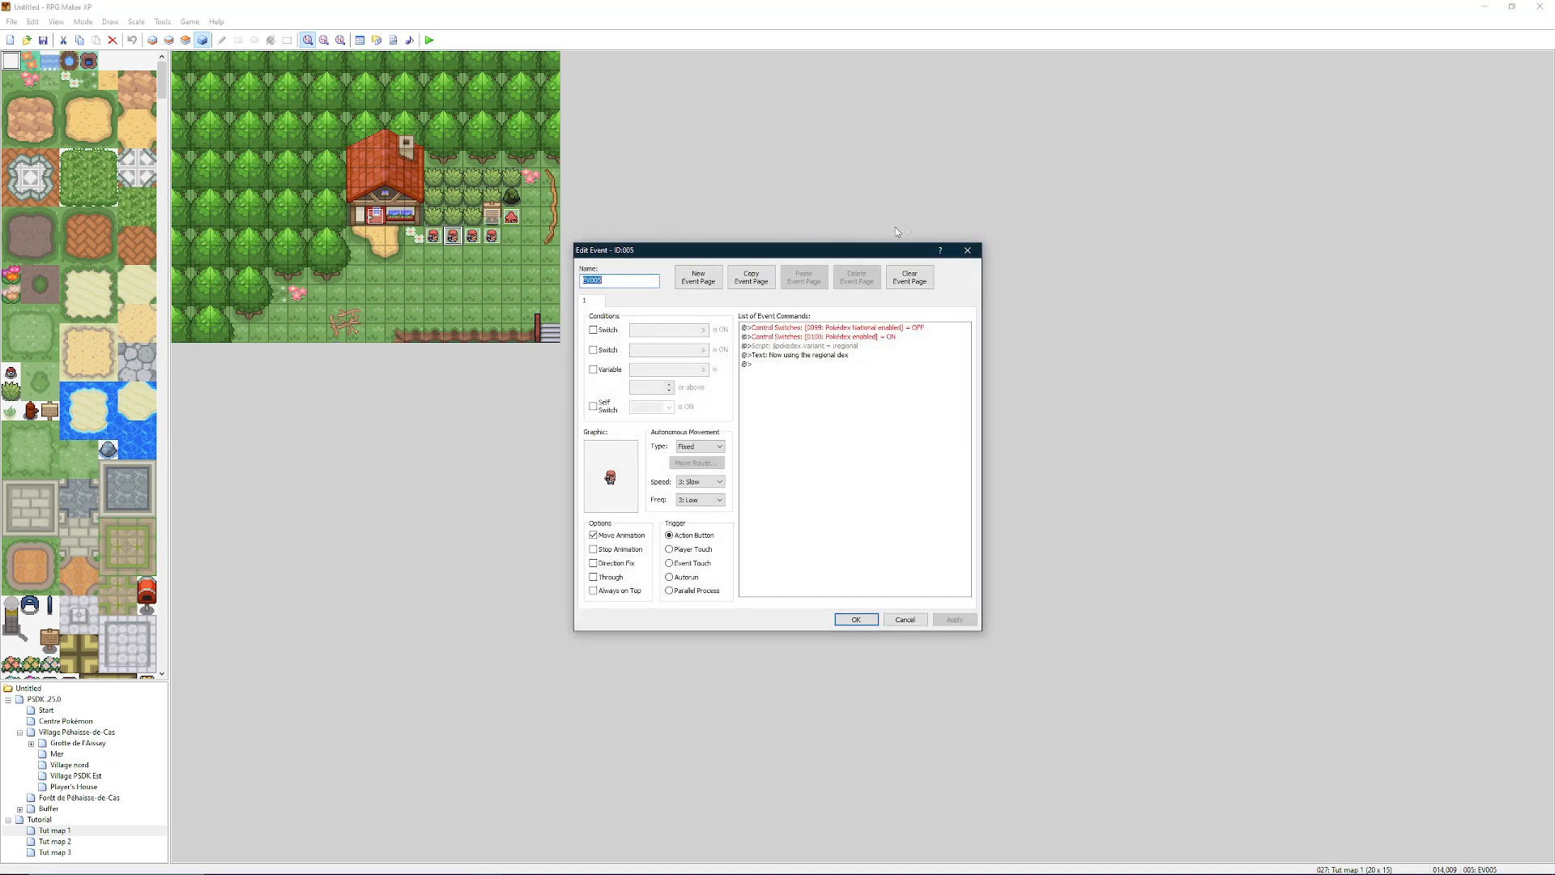
pyautogui.click(969, 250)
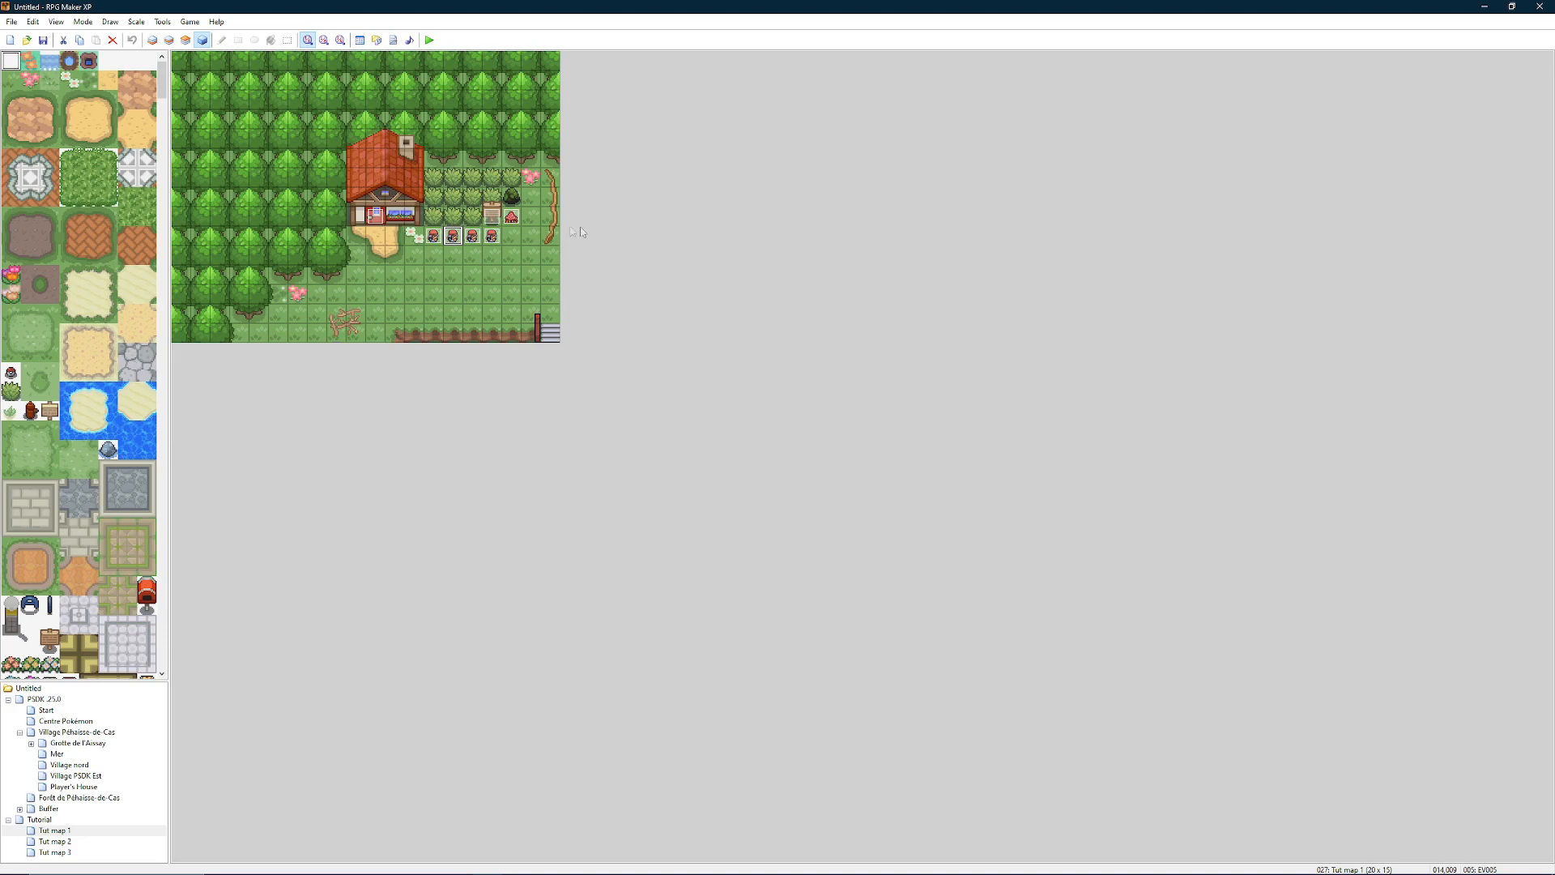
pyautogui.click(435, 238)
pyautogui.press('Delete')
pyautogui.click(454, 239)
pyautogui.press('Delete')
pyautogui.click(472, 240)
pyautogui.press('Delete')
pyautogui.click(489, 241)
pyautogui.press('Delete')
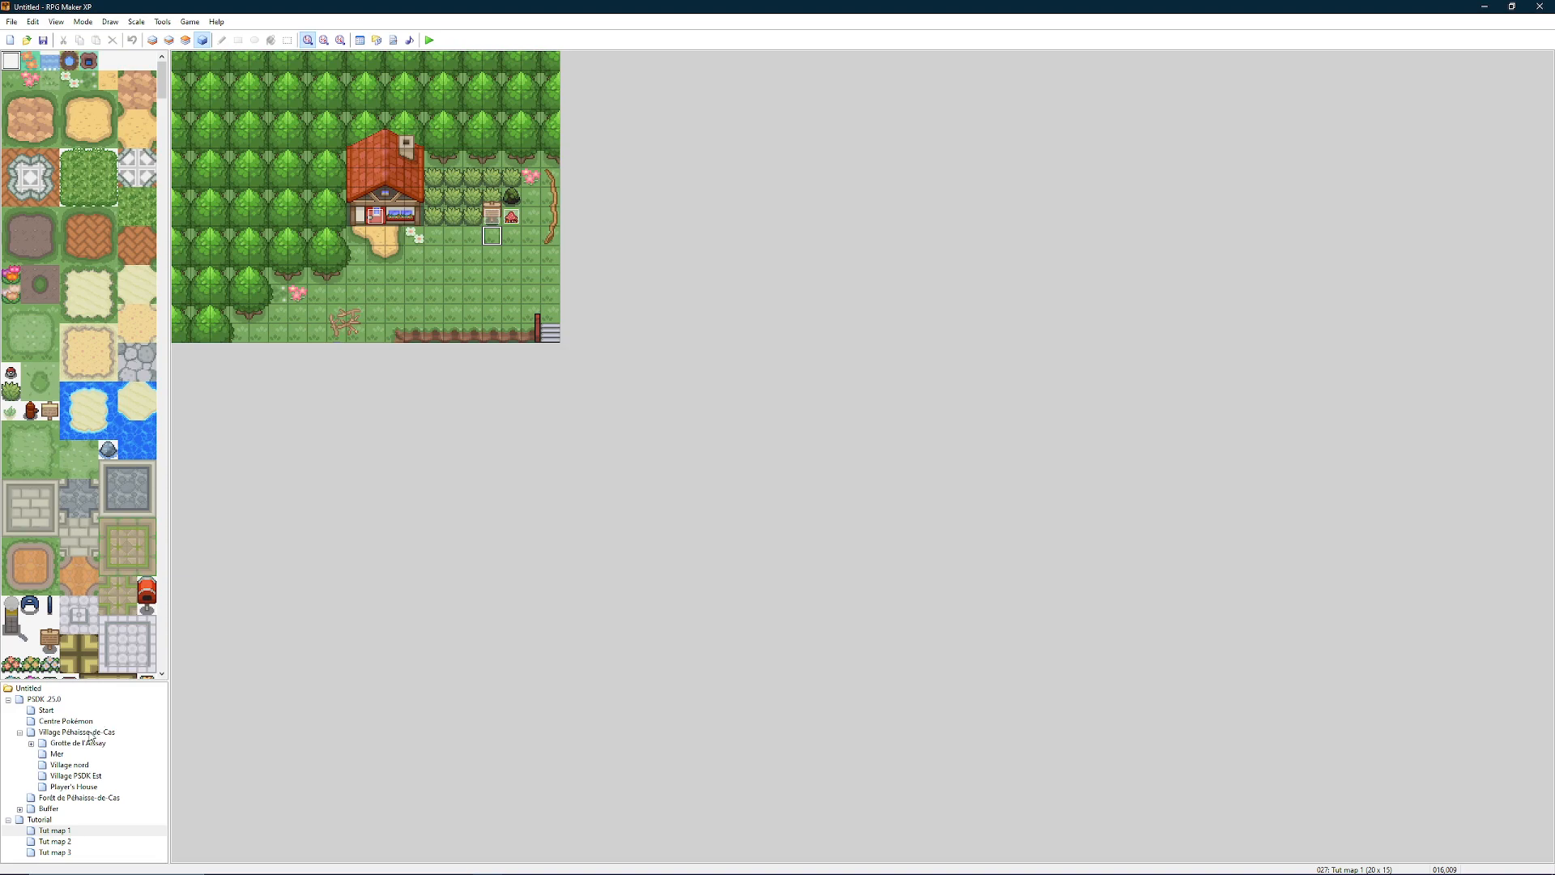
# Step: Open the Gary le Scout event on the Forêt de Péhaisse-de-Cas map and review its first page's conditional branch and self switch command
pyautogui.click(64, 799)
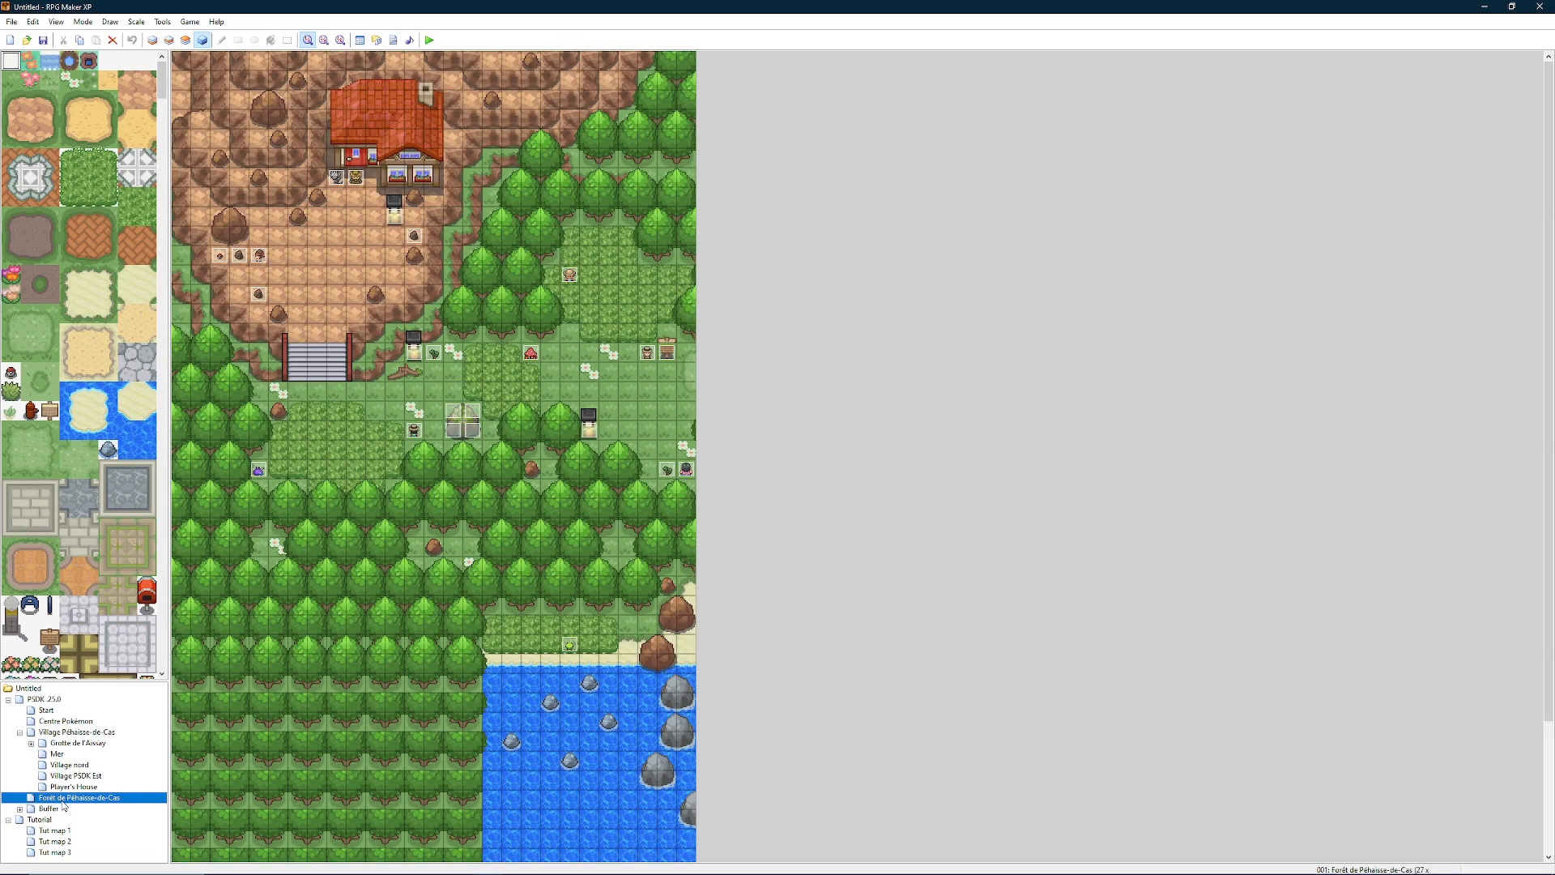
pyautogui.doubleClick(570, 277)
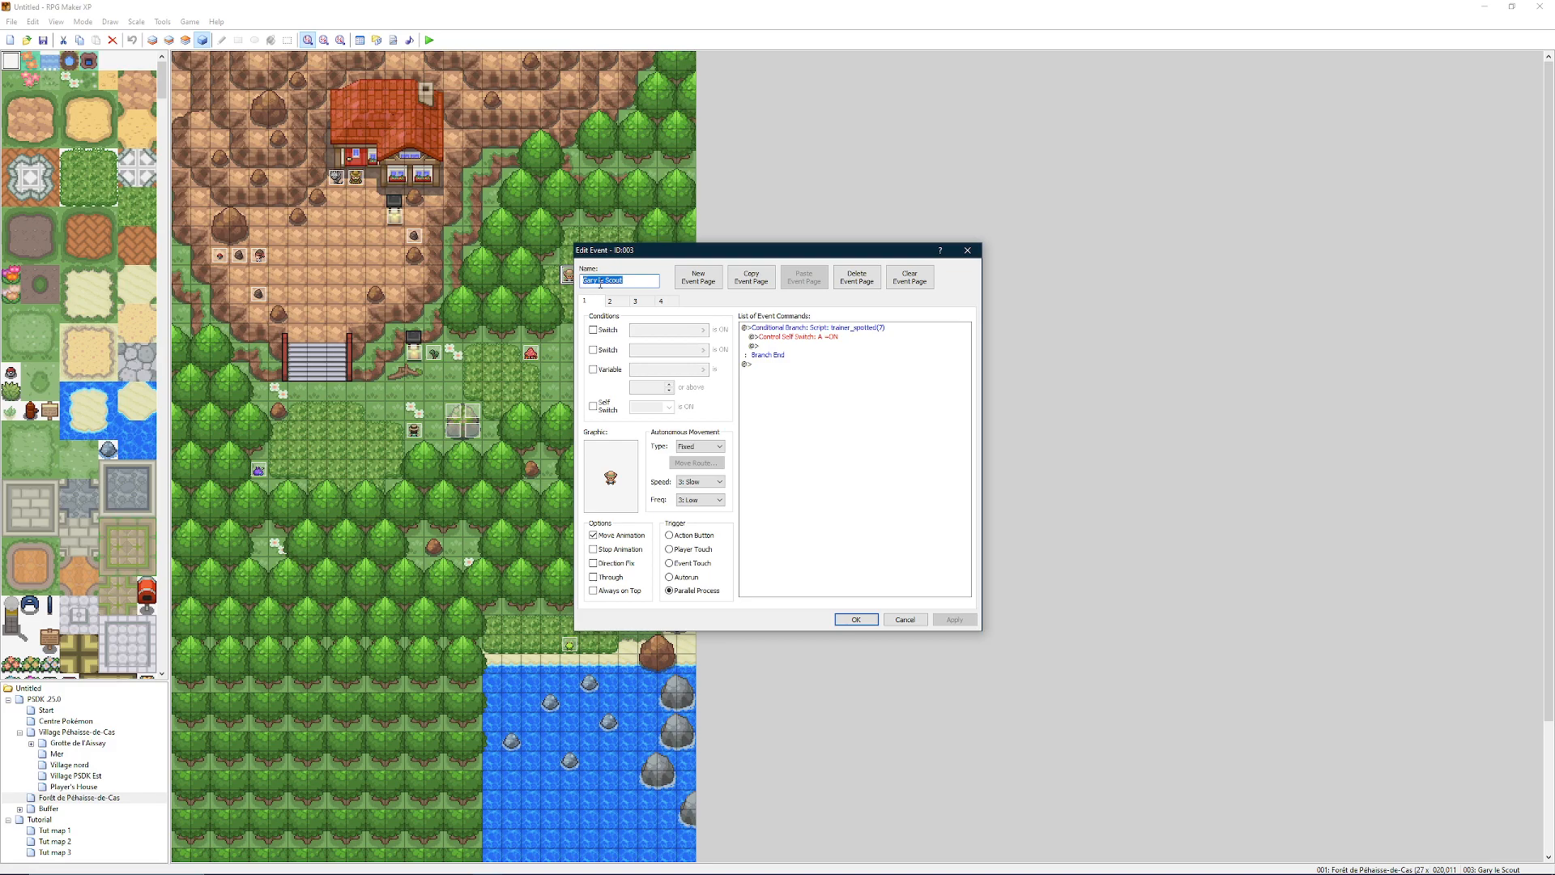
pyautogui.moveTo(606, 254); pyautogui.dragTo(749, 226)
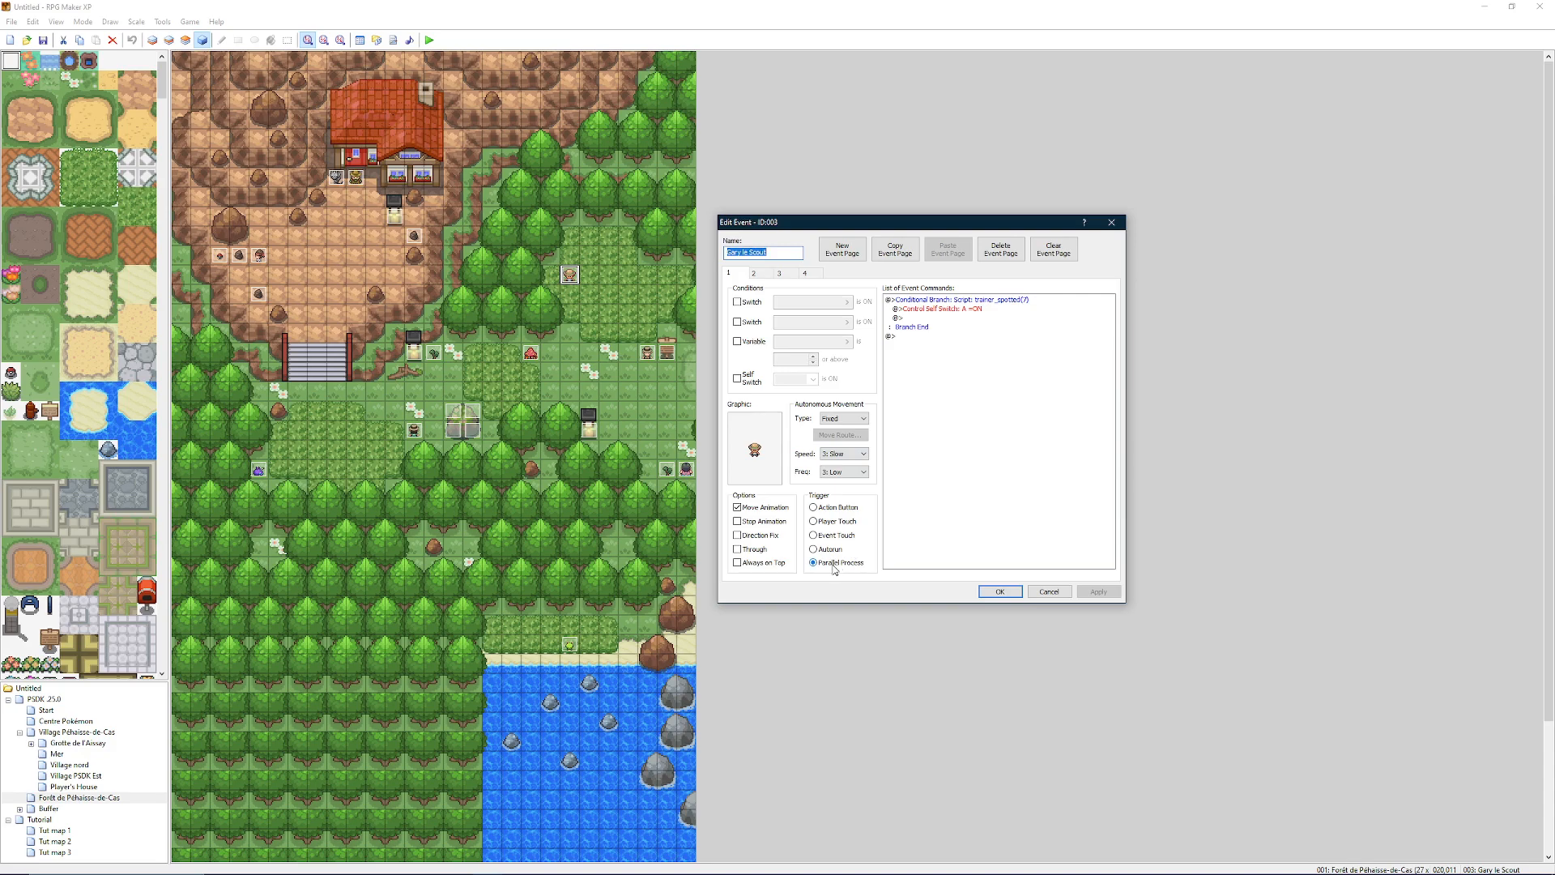
pyautogui.click(941, 301)
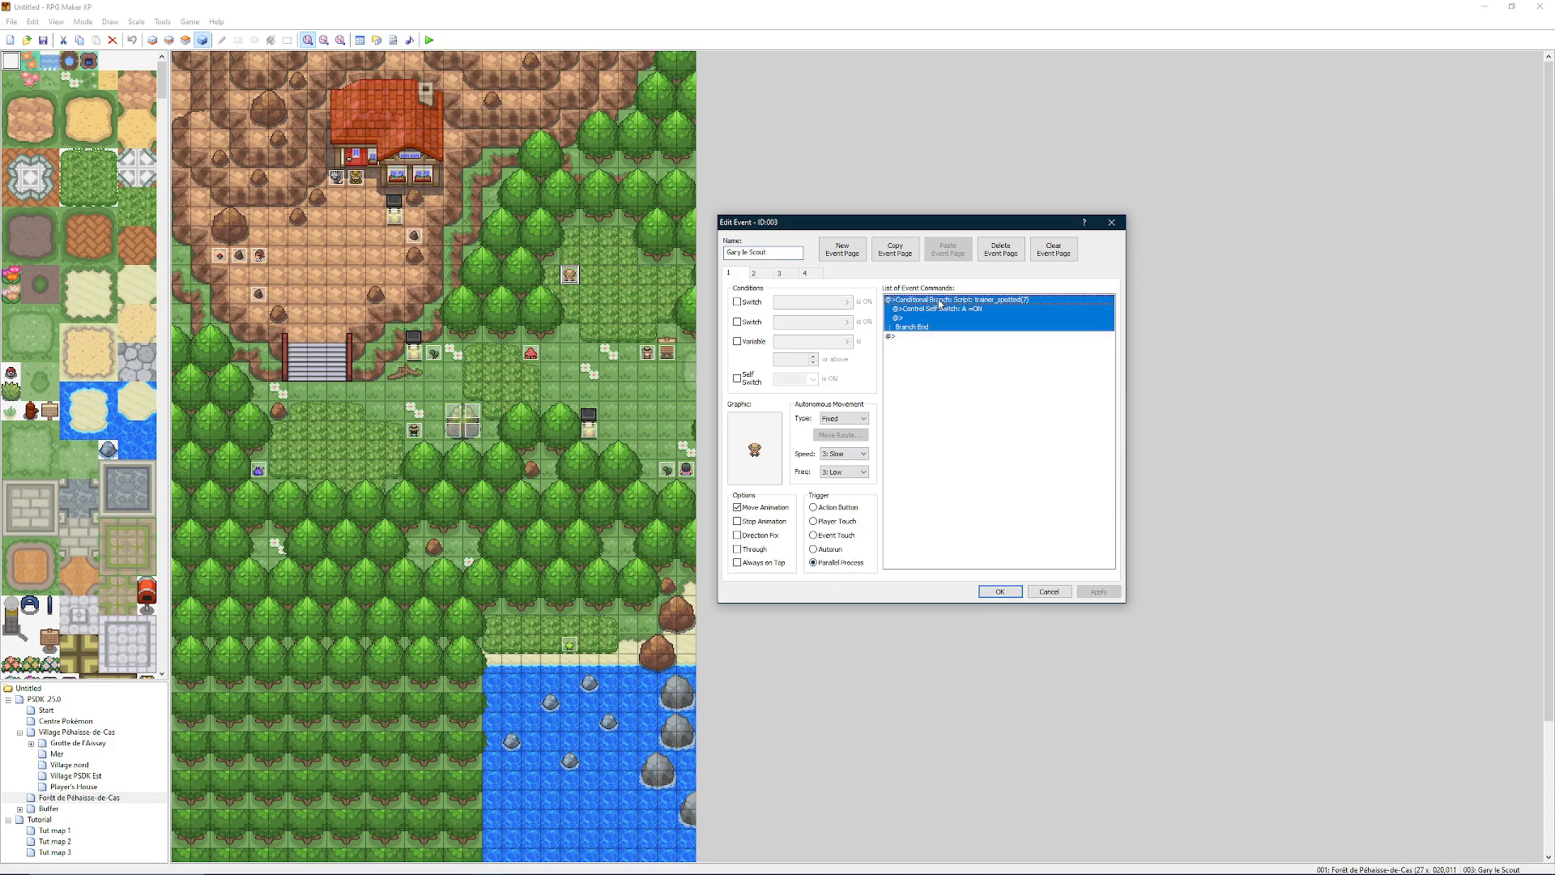
pyautogui.click(934, 311)
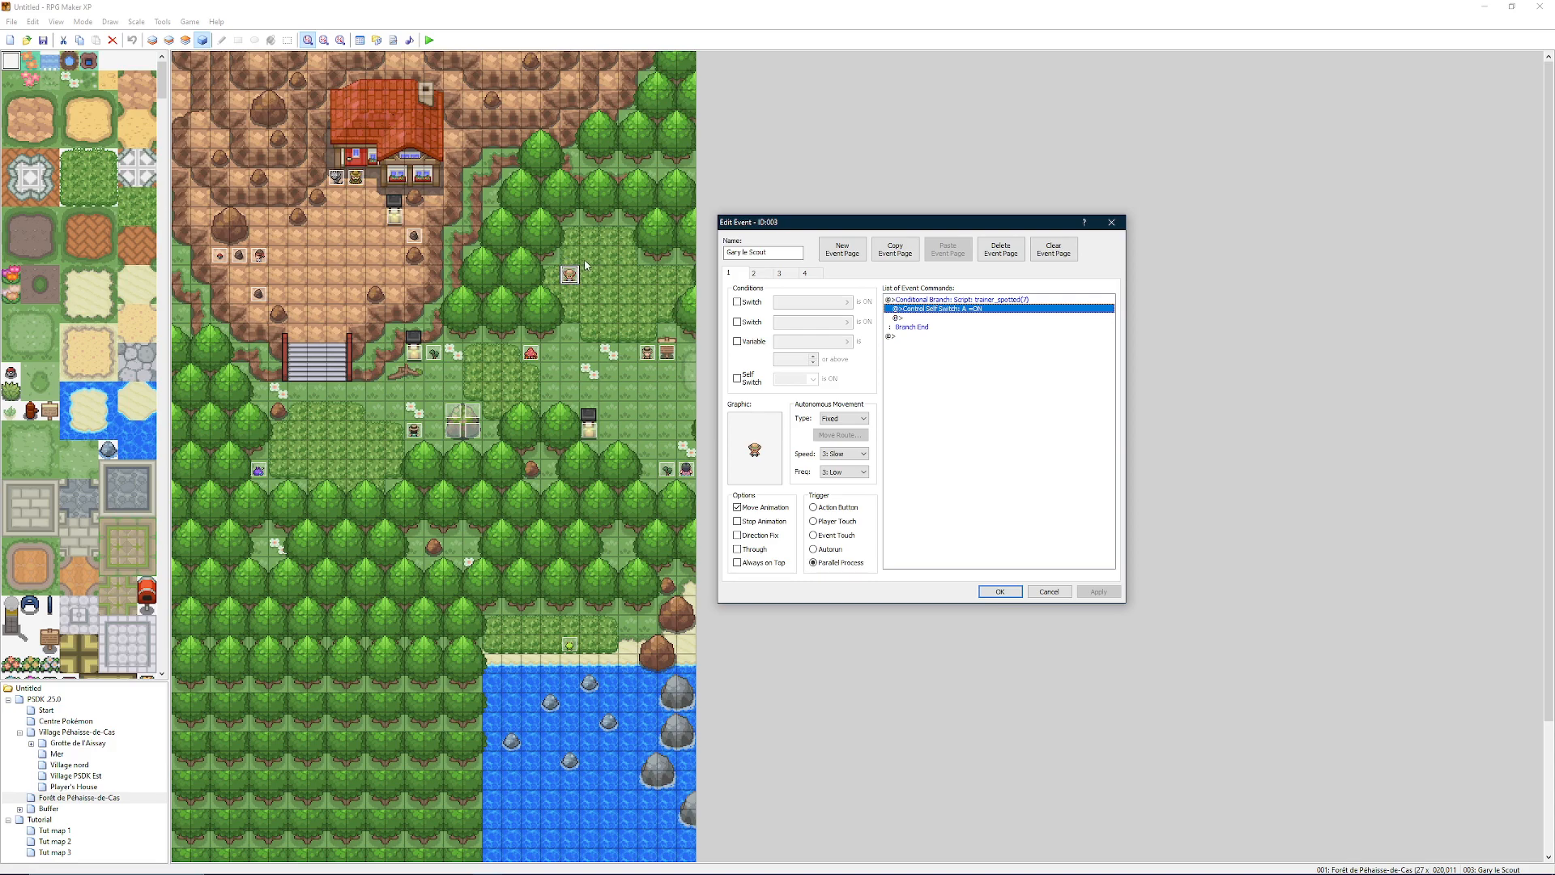
# Step: Give Gary le Scout a Custom move route: Turn Down, wait 10 frames, Turn Right, wait 10 frames, Turn Up
pyautogui.click(841, 420)
pyautogui.click(841, 458)
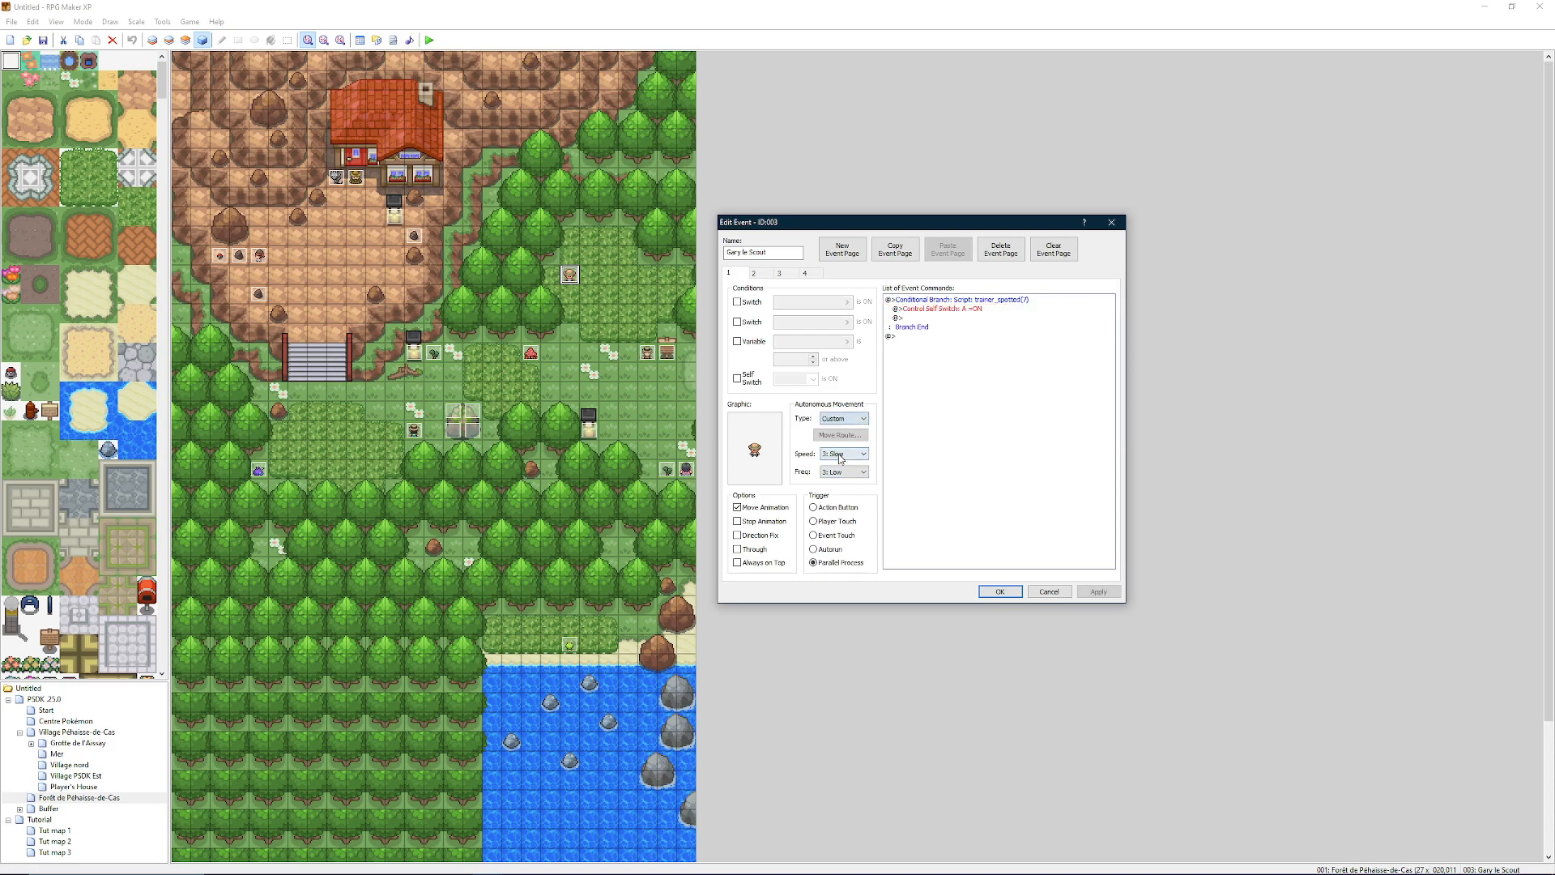
pyautogui.click(833, 438)
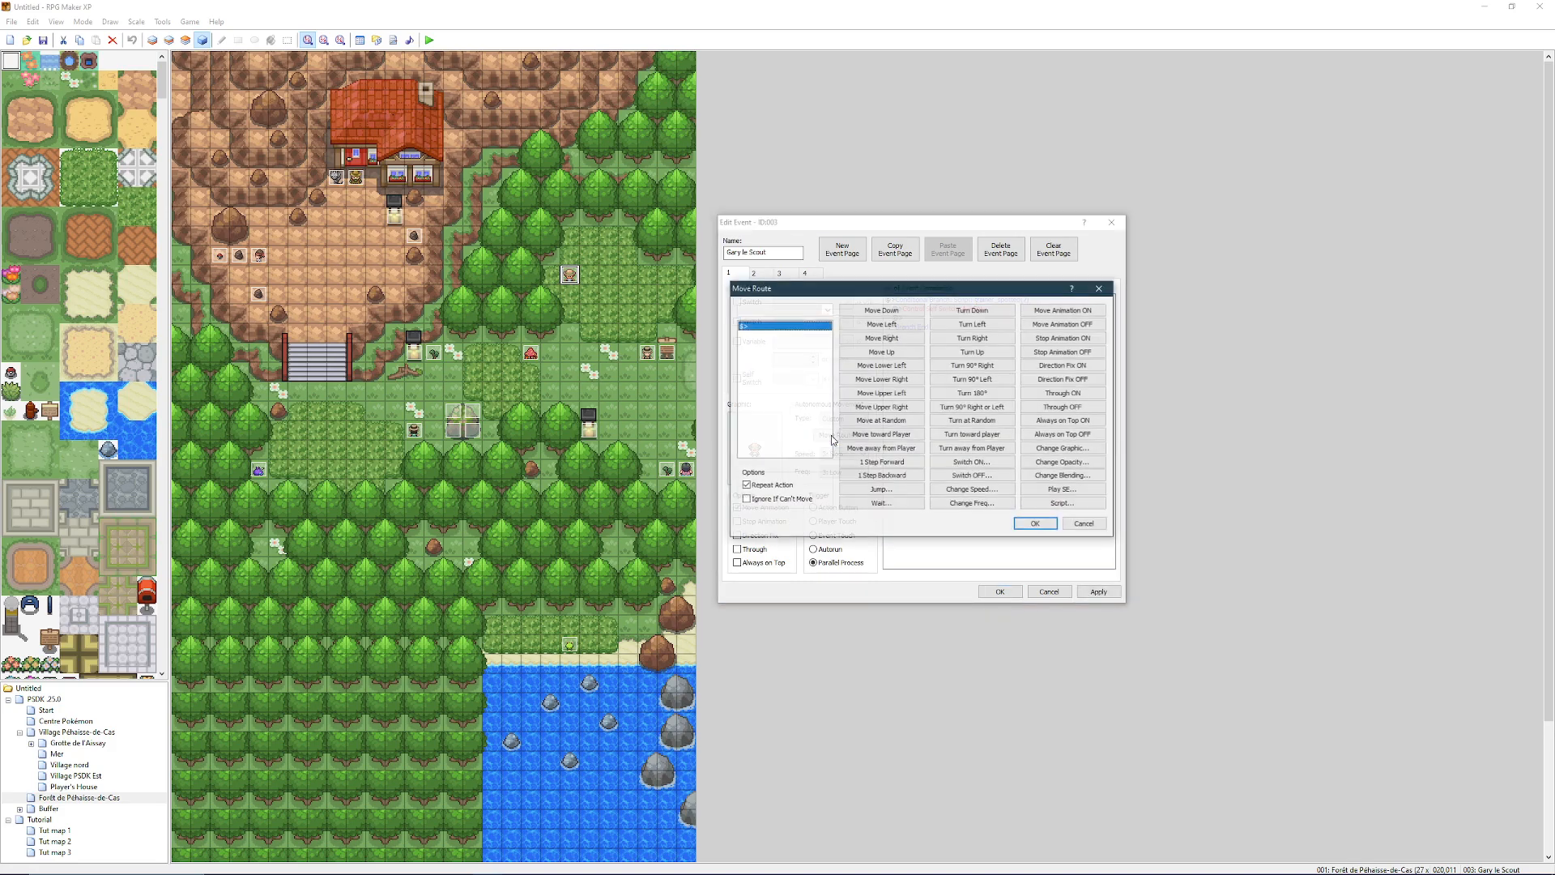
pyautogui.click(972, 309)
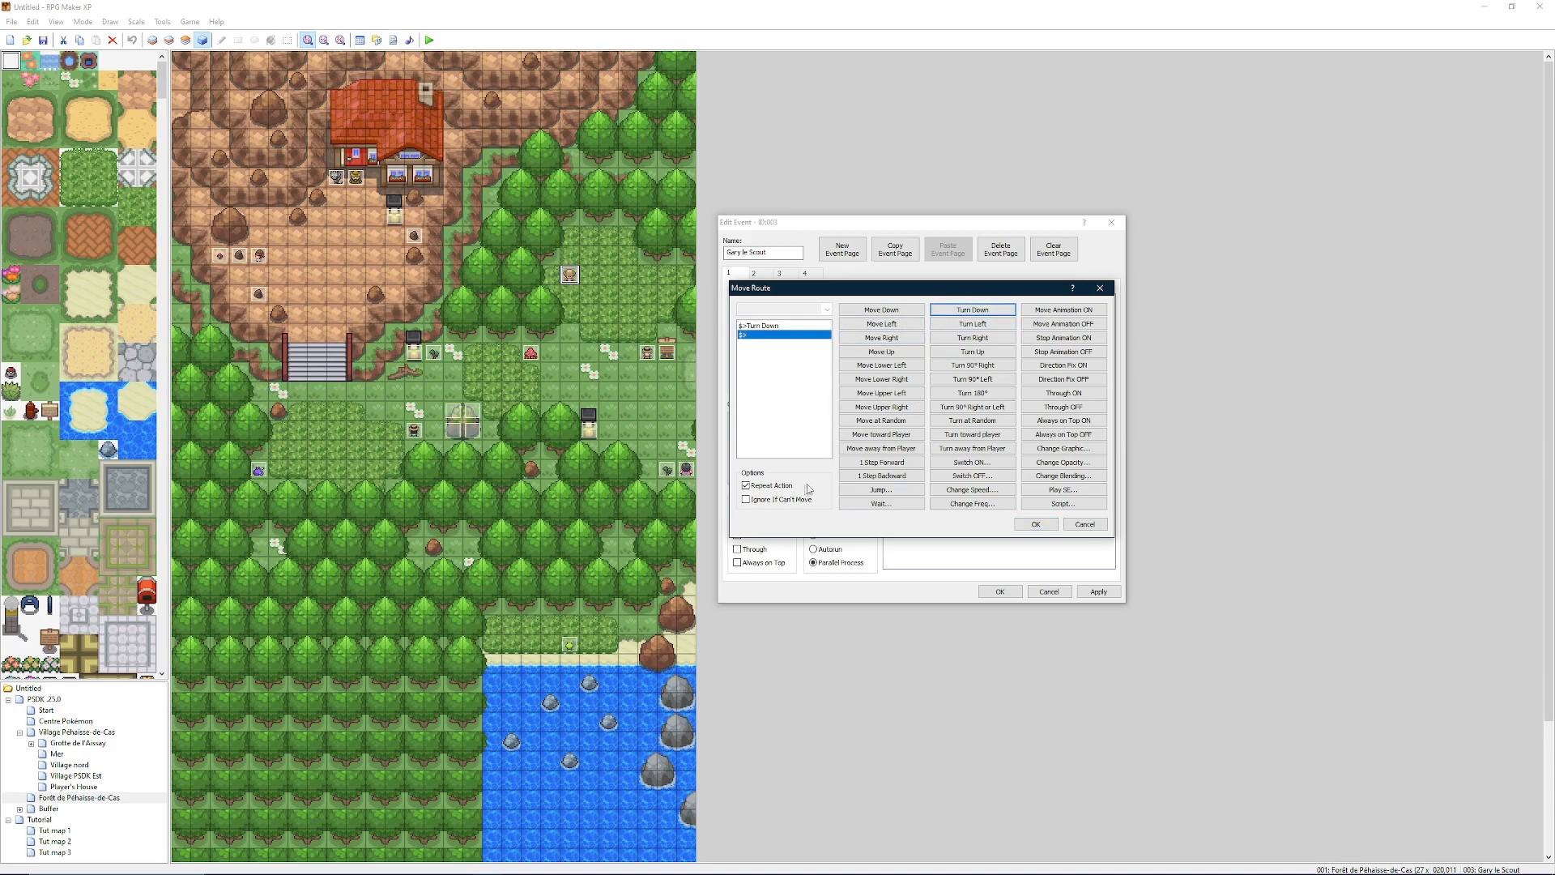
pyautogui.click(881, 503)
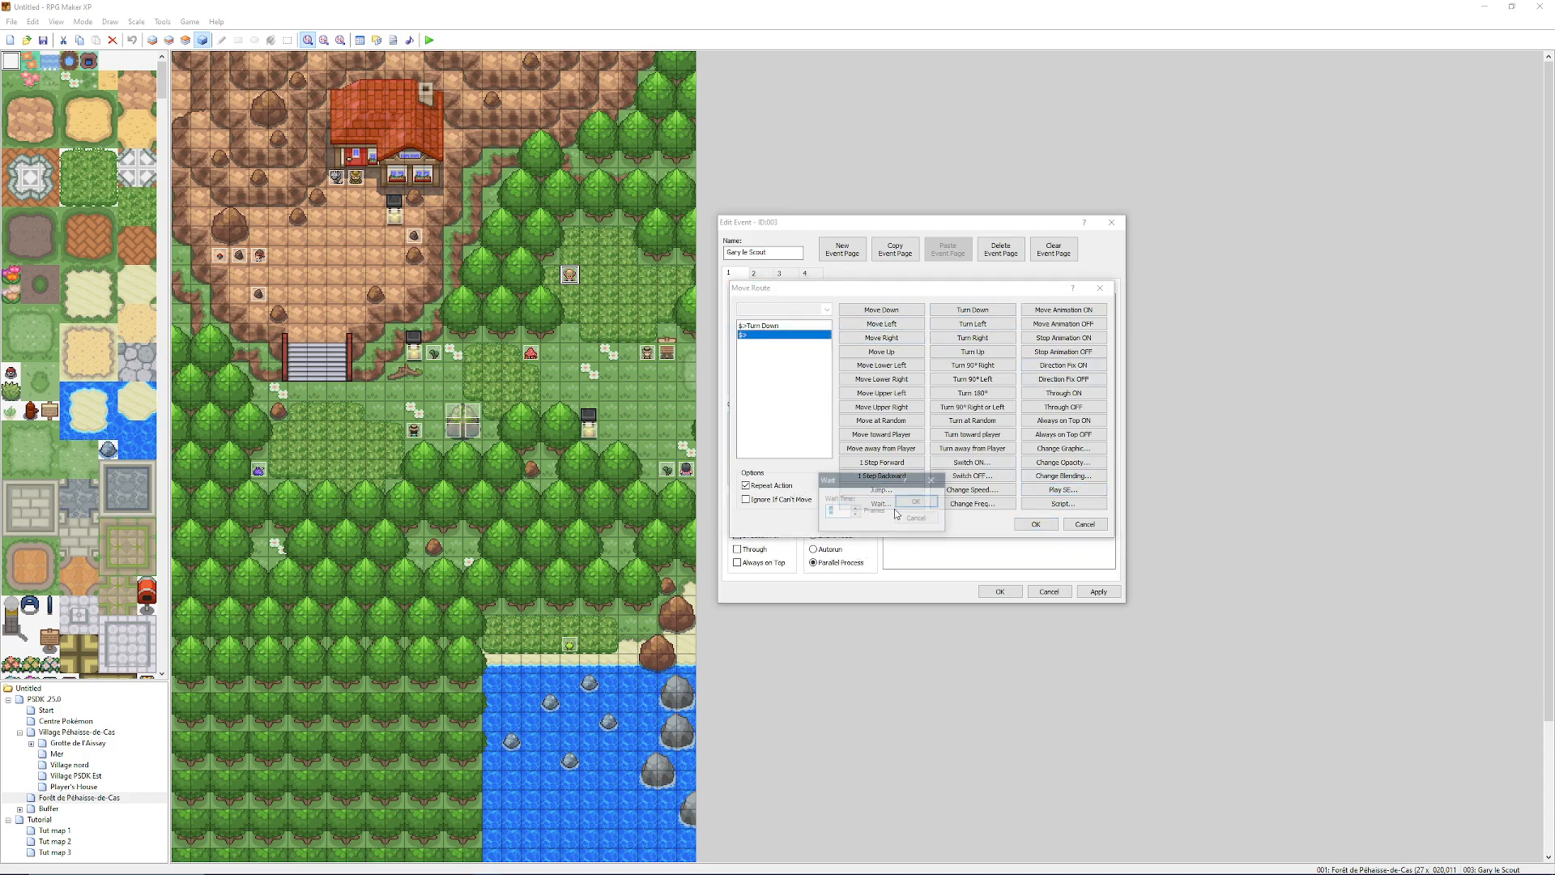
pyautogui.write('10')
pyautogui.press('Return')
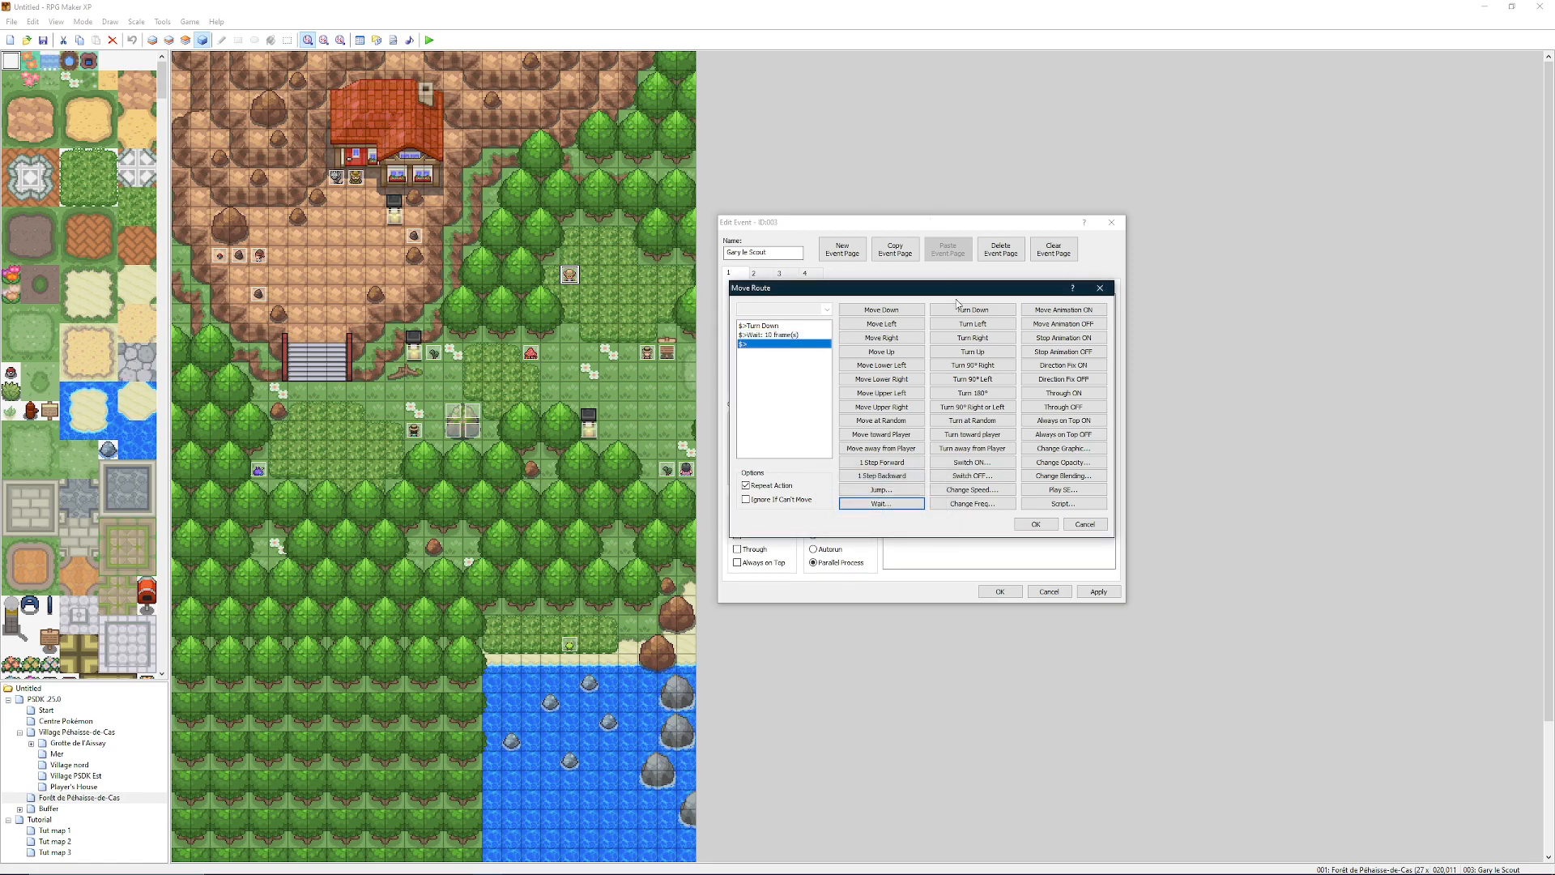
pyautogui.click(971, 337)
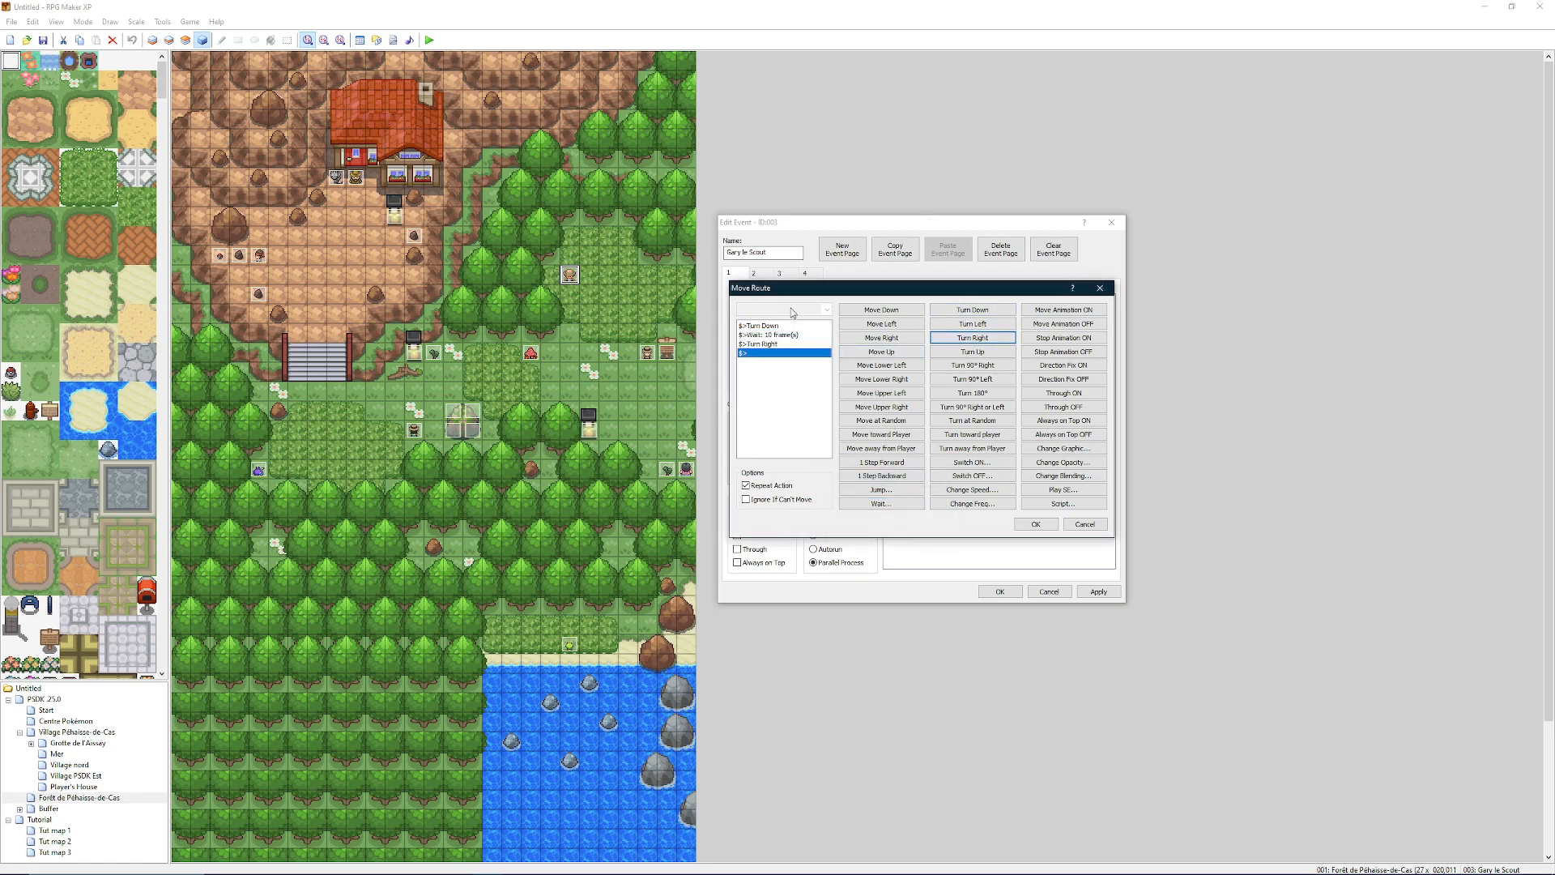
pyautogui.click(890, 507)
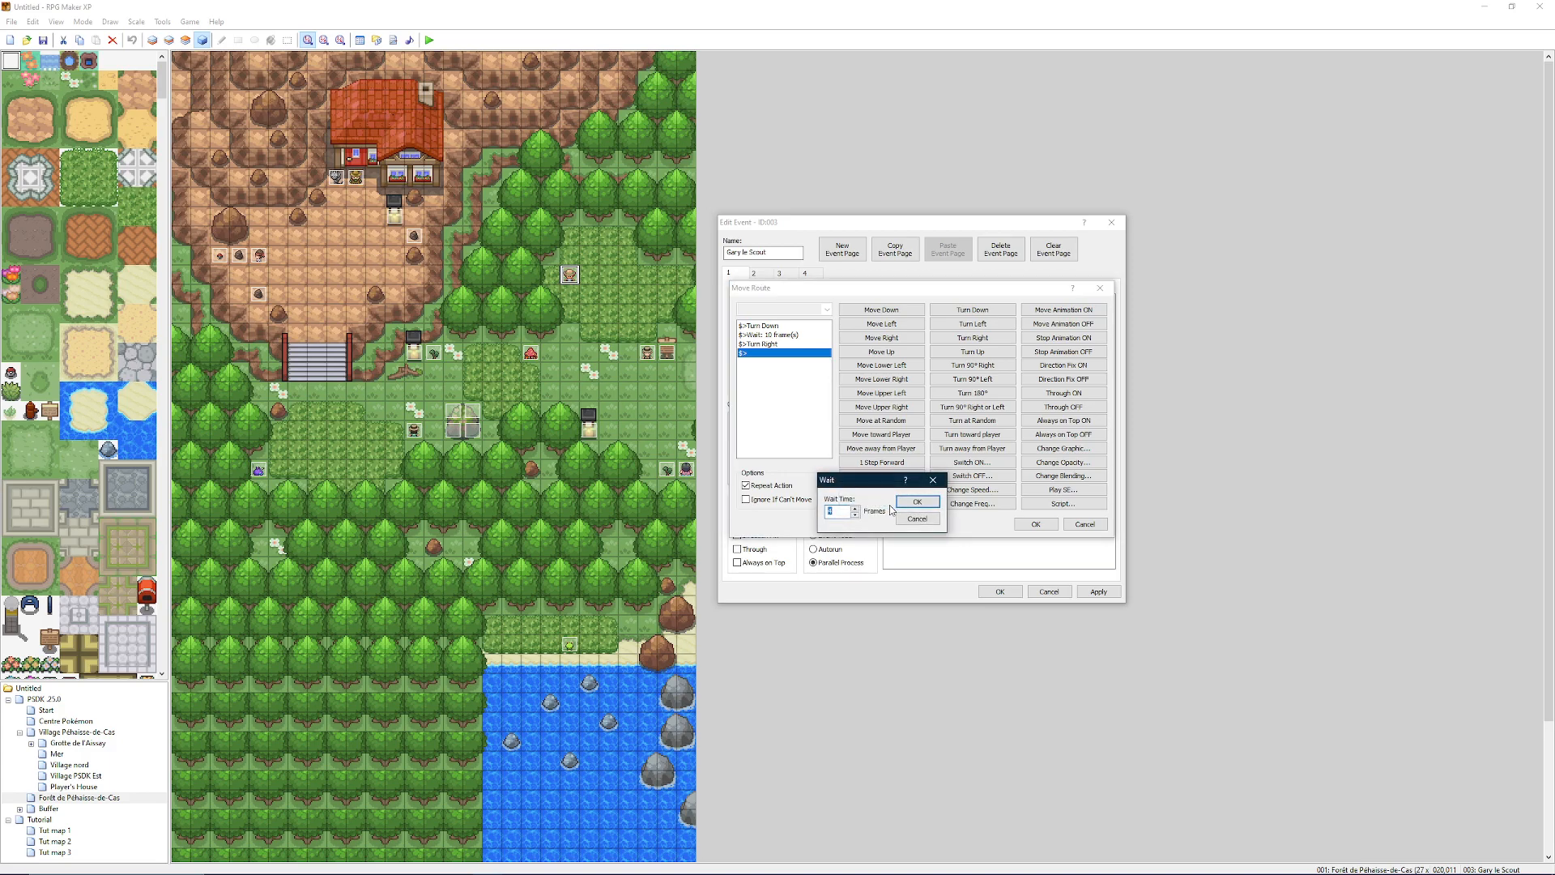
pyautogui.press('Return')
pyautogui.click(976, 350)
# Step: Go over the turn and wait commands in Gary's turning route and accept the route
pyautogui.click(776, 353)
pyautogui.click(785, 335)
pyautogui.click(776, 353)
pyautogui.click(784, 335)
pyautogui.click(761, 325)
pyautogui.click(786, 335)
pyautogui.click(776, 353)
pyautogui.click(784, 336)
pyautogui.click(776, 353)
pyautogui.click(773, 335)
pyautogui.click(773, 355)
pyautogui.click(768, 335)
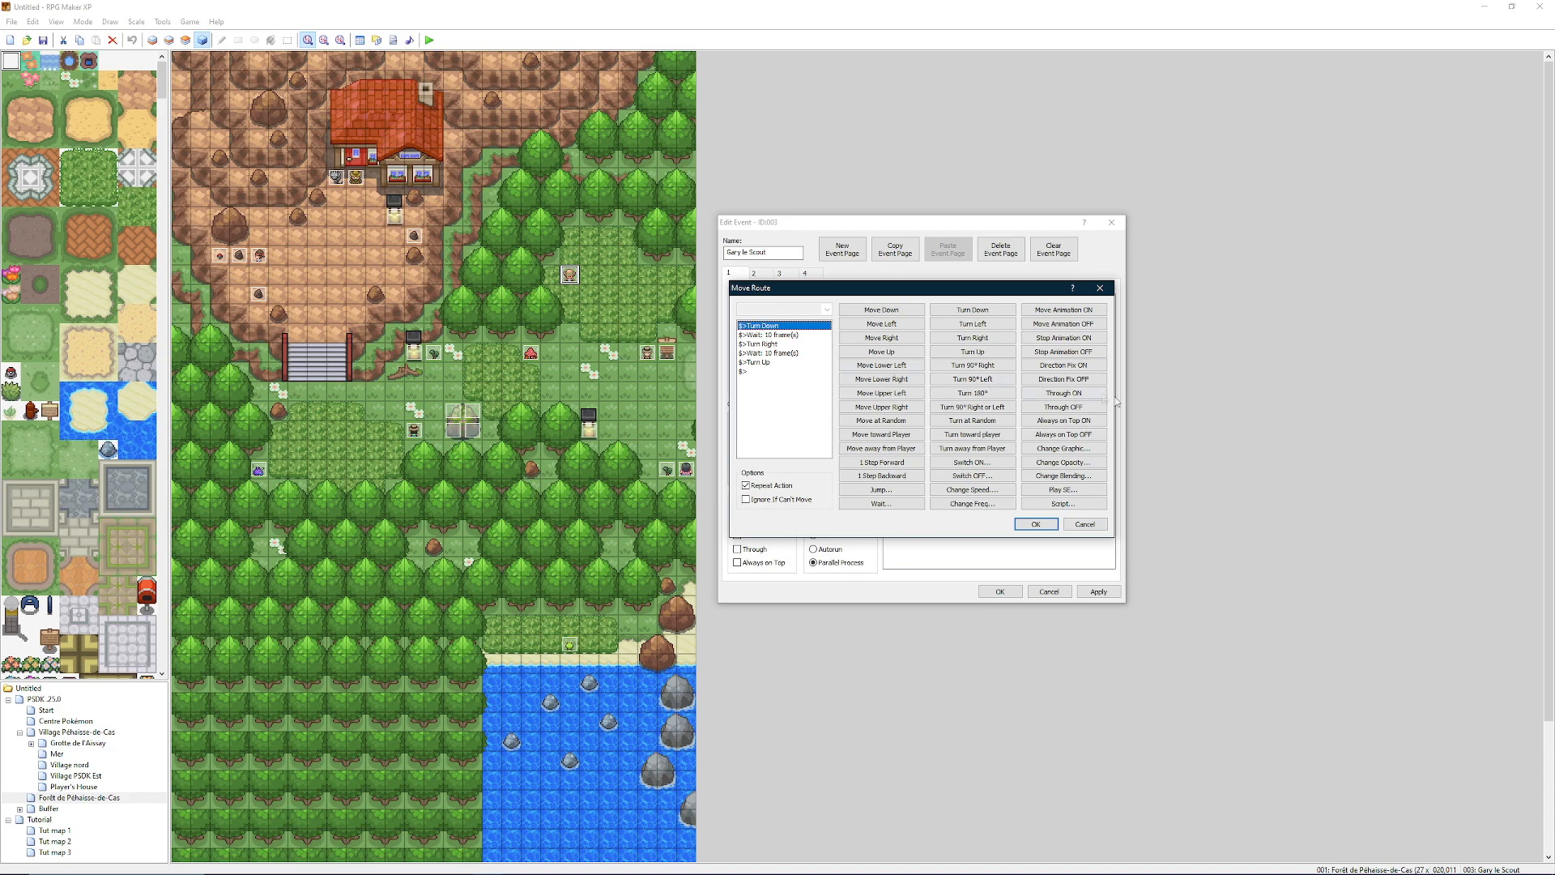
pyautogui.click(1037, 524)
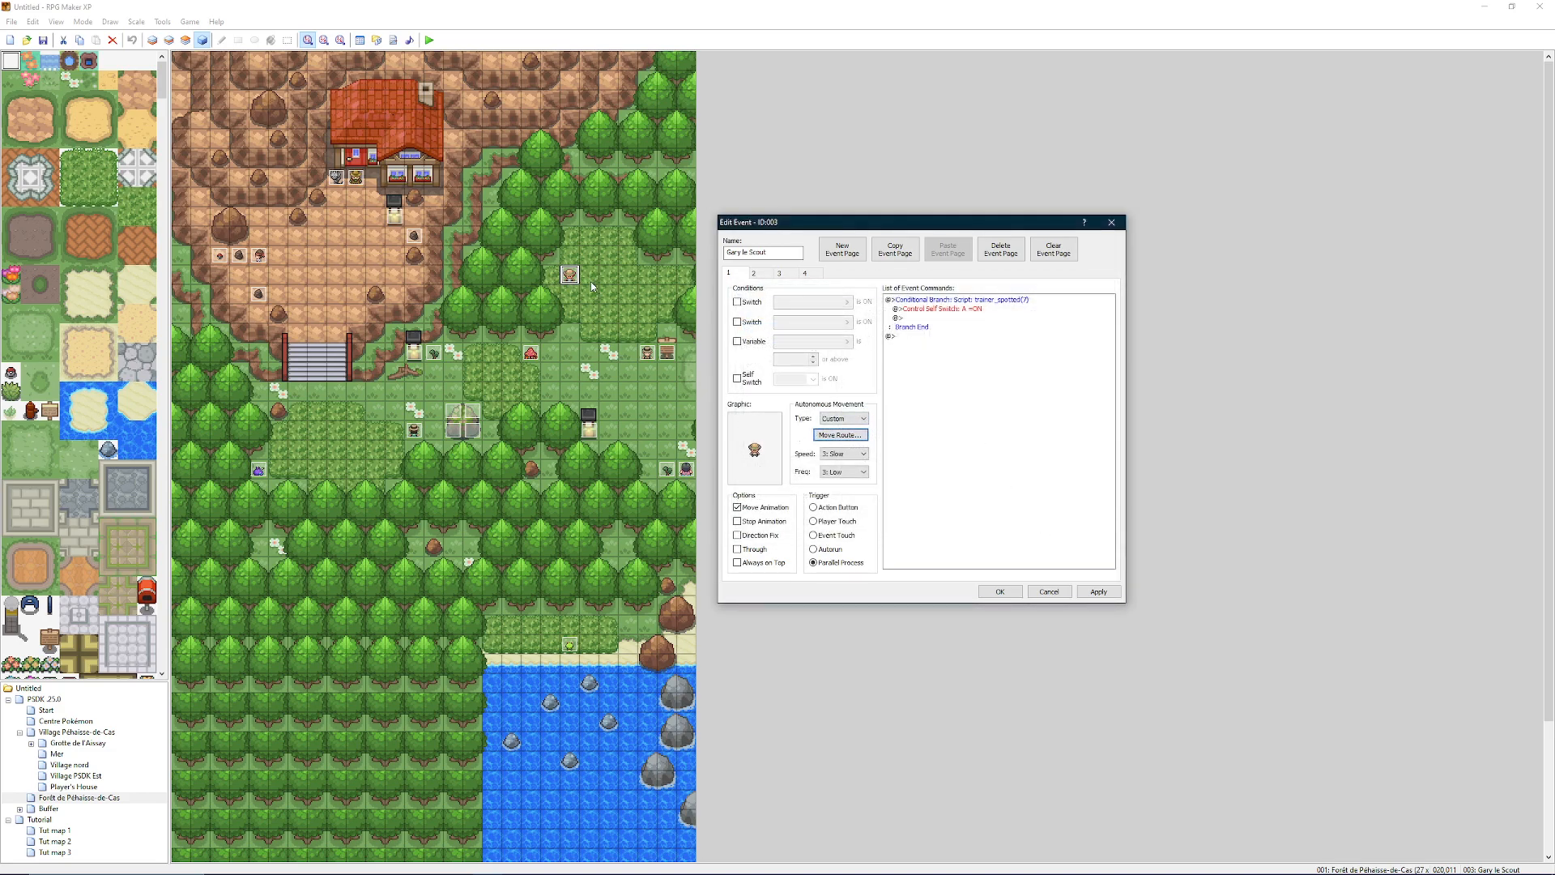
# Step: Clear Gary's move route and add three Move Right commands, Turn Up, a 10-frame wait and Turn Down
pyautogui.click(841, 435)
pyautogui.moveTo(761, 335); pyautogui.dragTo(779, 353)
pyautogui.press('Delete')
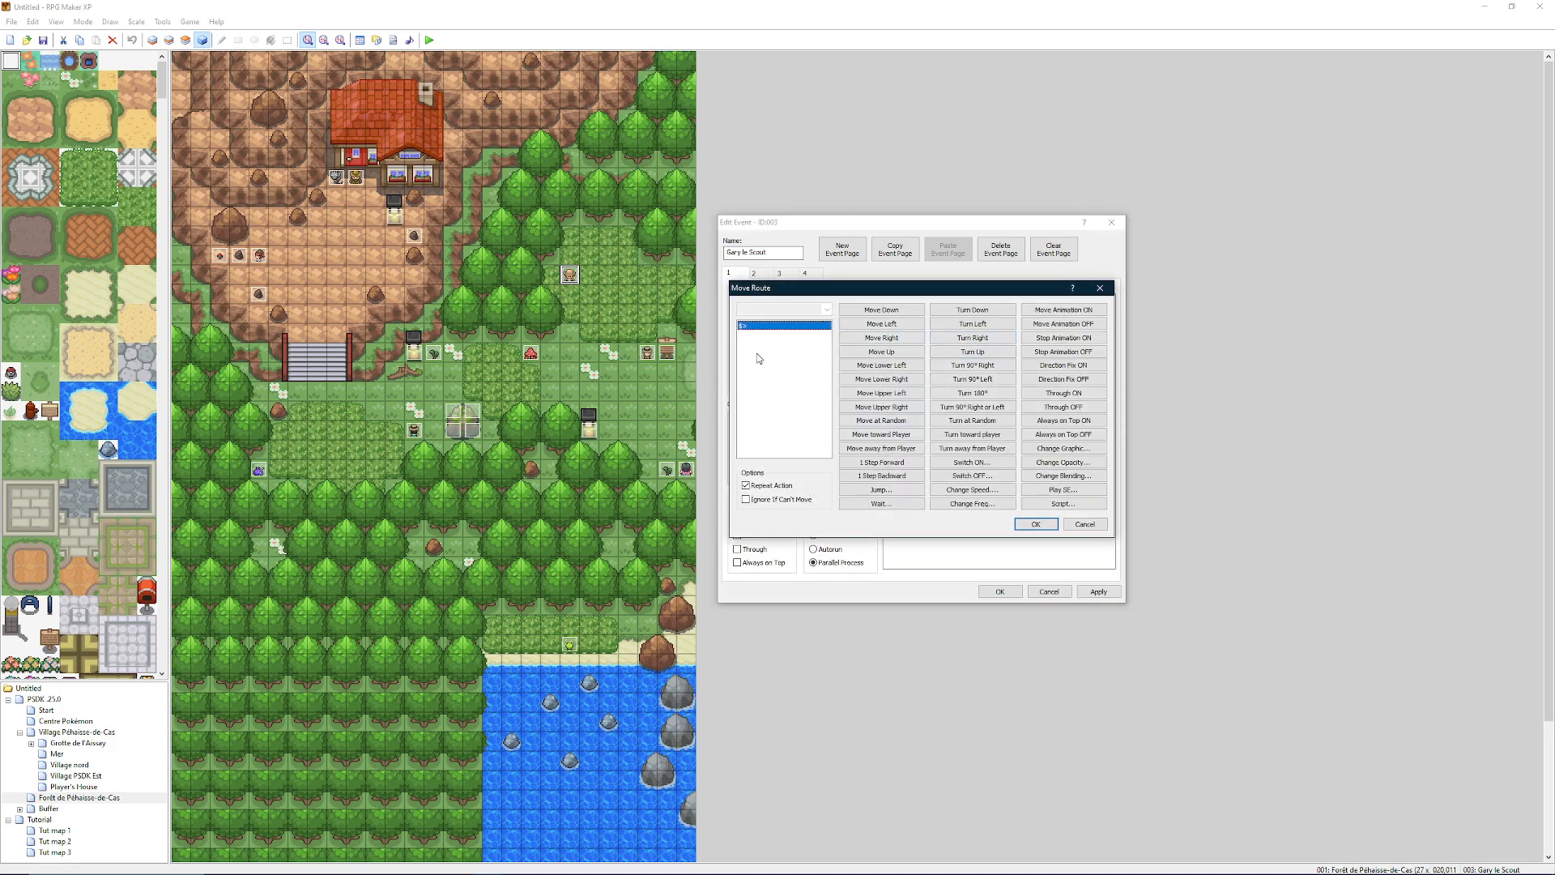
pyautogui.click(883, 339)
pyautogui.click(883, 340)
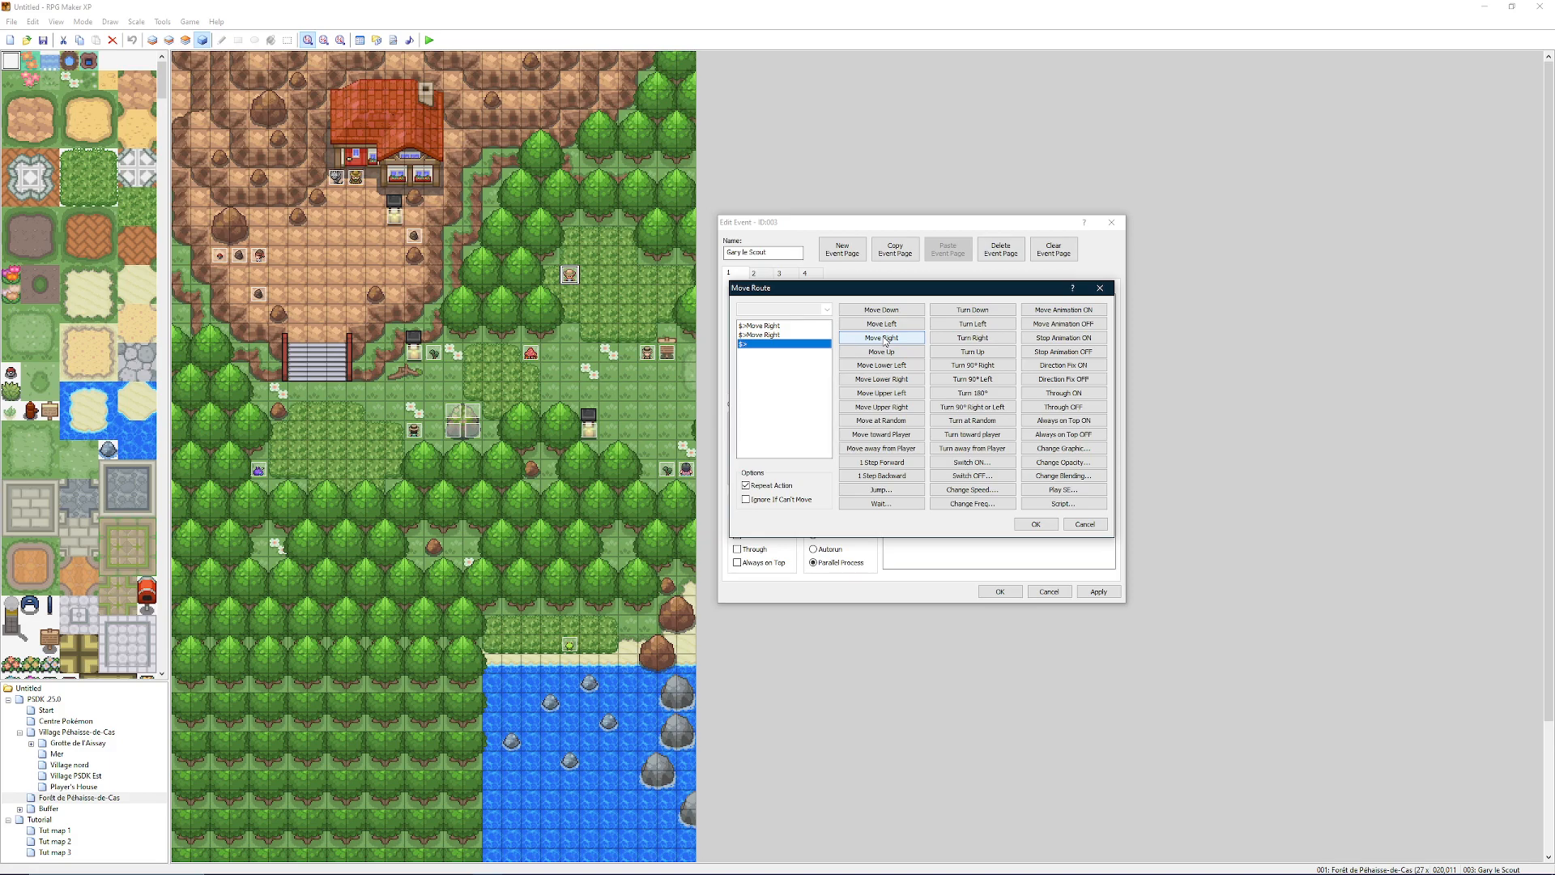
pyautogui.click(883, 340)
pyautogui.click(962, 354)
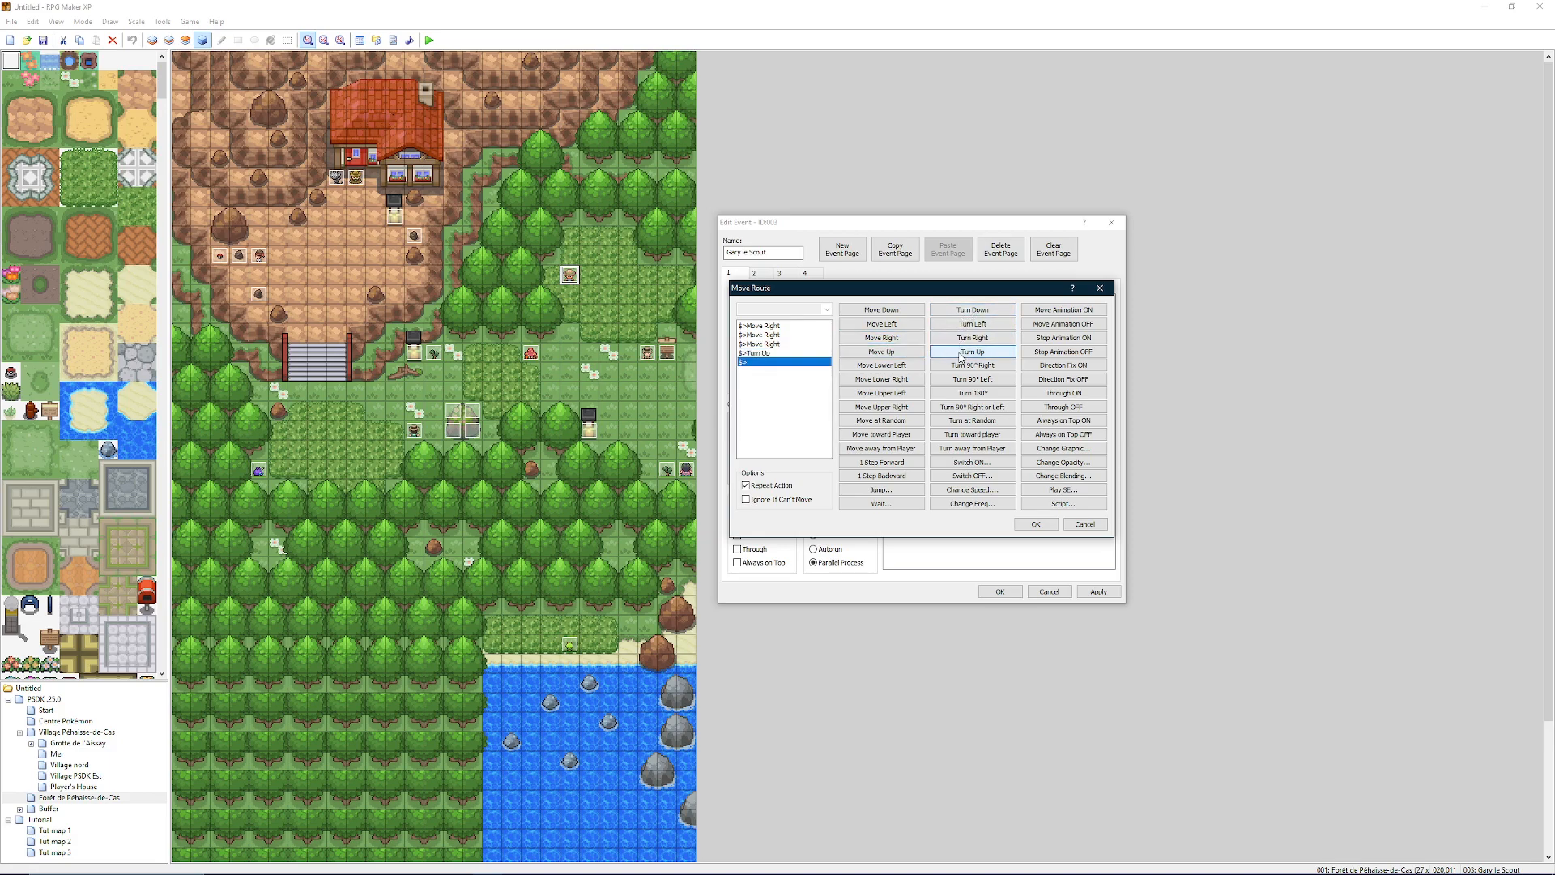
pyautogui.click(881, 503)
pyautogui.press('Return')
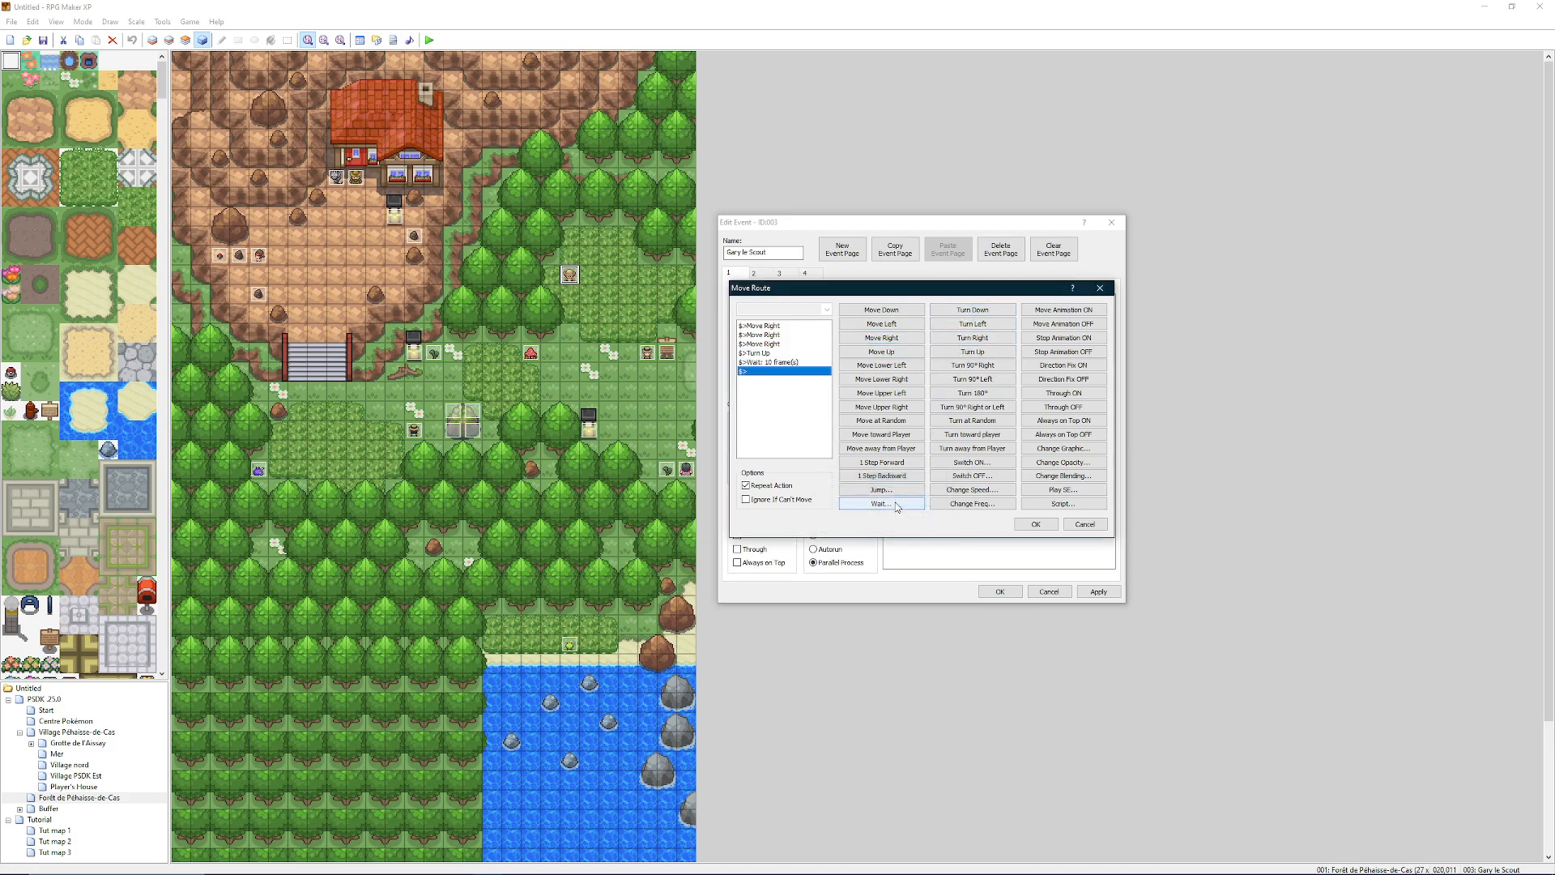
pyautogui.click(966, 316)
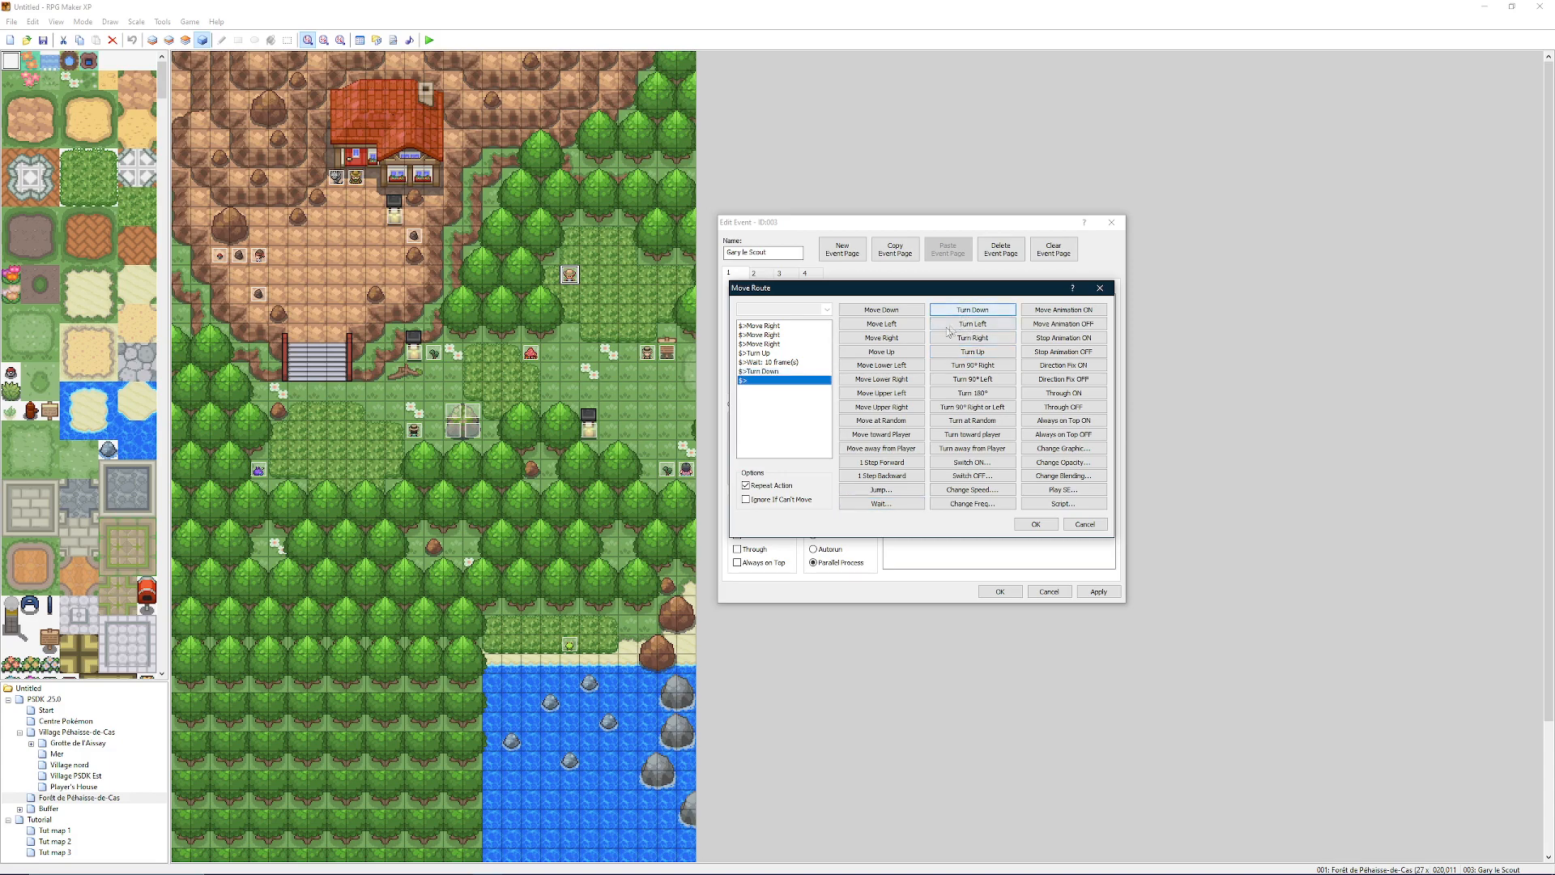
# Step: Append the return leg to the route: three Move Left commands, Turn Up, a 10-frame wait and Turn Down
pyautogui.click(887, 327)
pyautogui.click(886, 326)
pyautogui.click(887, 326)
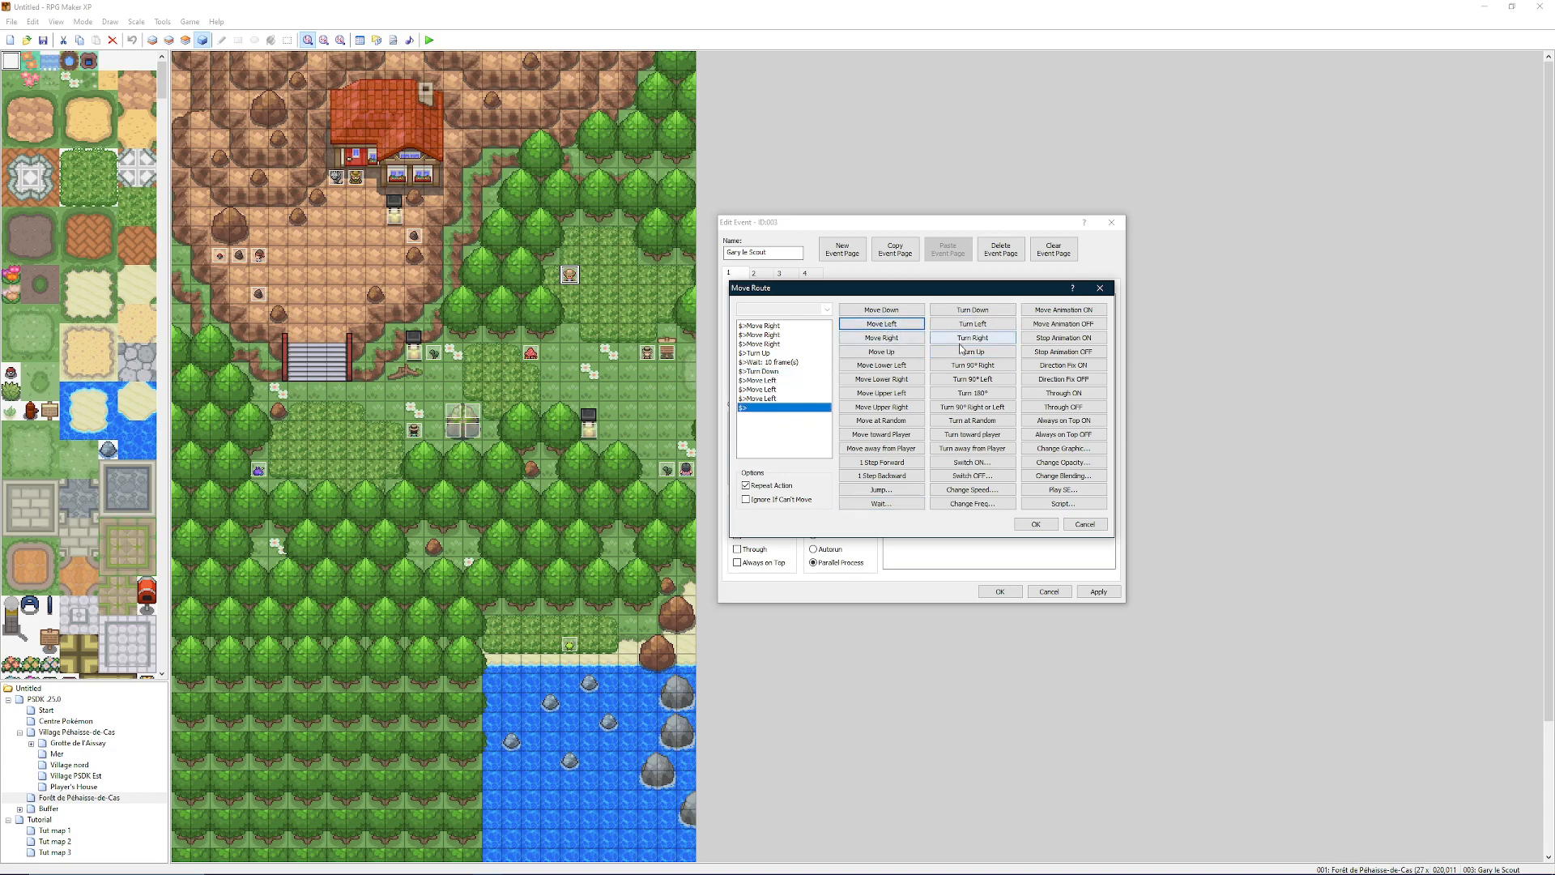
pyautogui.click(972, 352)
pyautogui.click(865, 502)
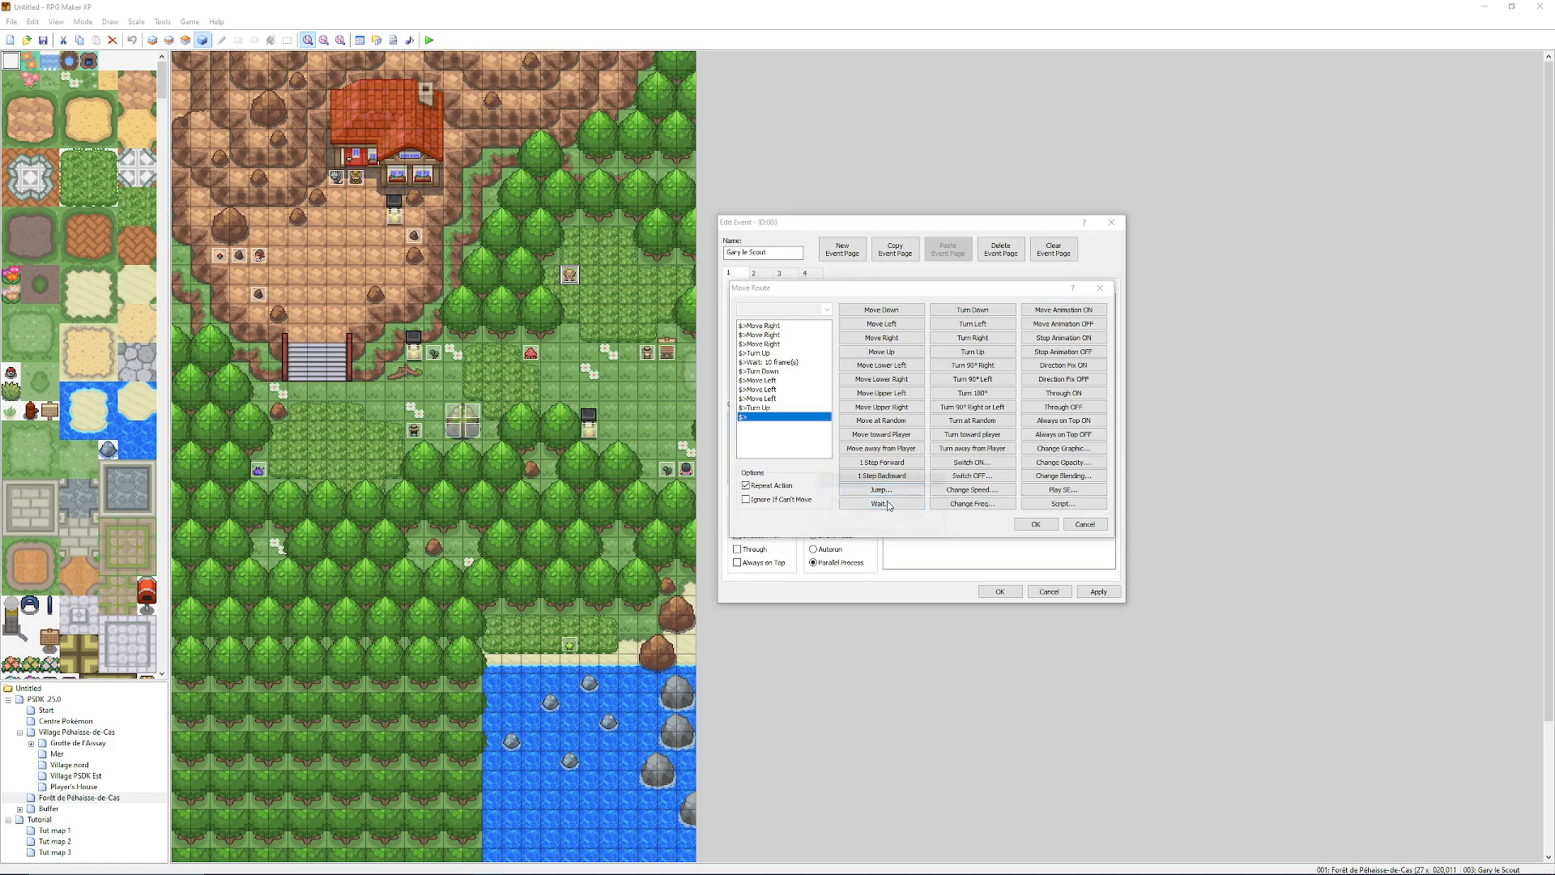
pyautogui.press('Return')
pyautogui.click(972, 310)
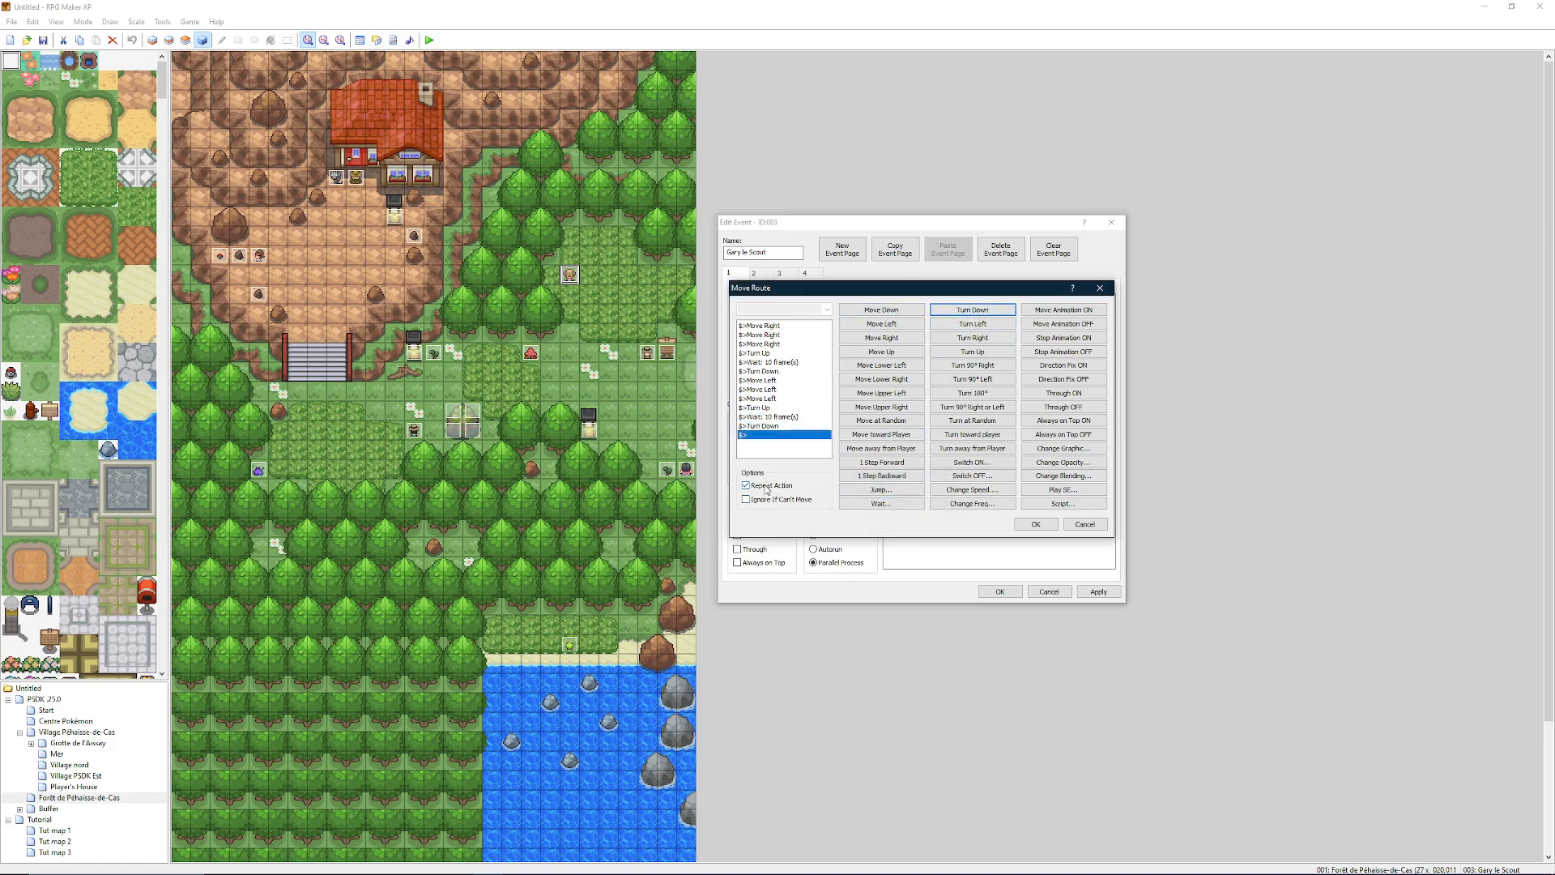
# Step: Walk through the patrol route's commands from the first Move Right to the first Turn Down
pyautogui.click(759, 325)
pyautogui.press('Down')
pyautogui.press('Down')
pyautogui.press('Down')
pyautogui.press('Down')
pyautogui.press('Down')
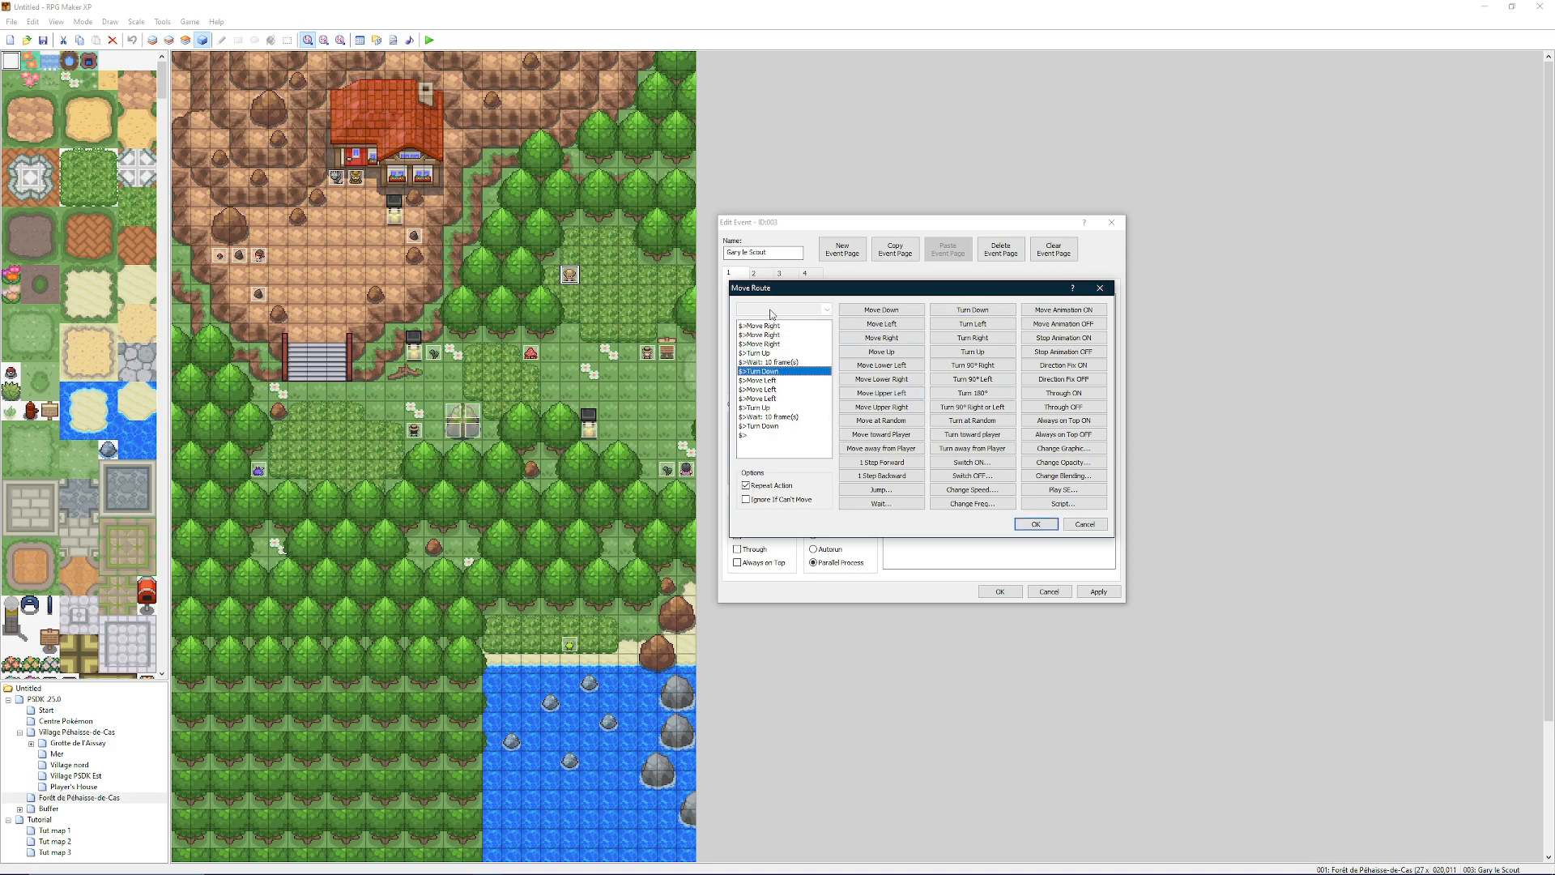
# Step: Accept the patrol route and set Gary's autonomous movement type back to Fixed
pyautogui.moveTo(757, 292); pyautogui.dragTo(958, 276)
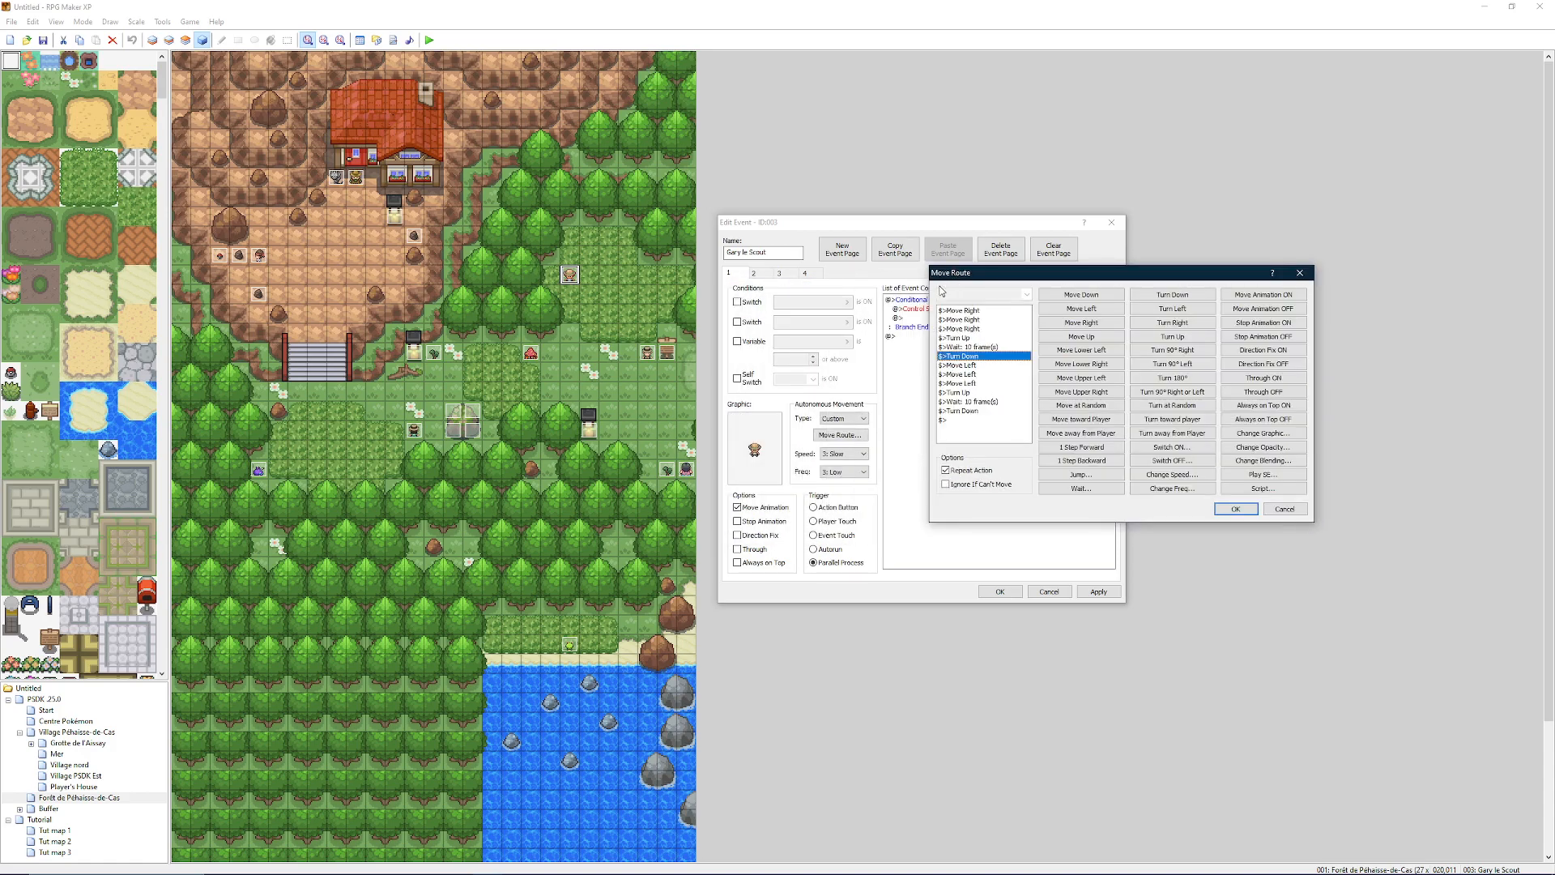
pyautogui.click(1234, 509)
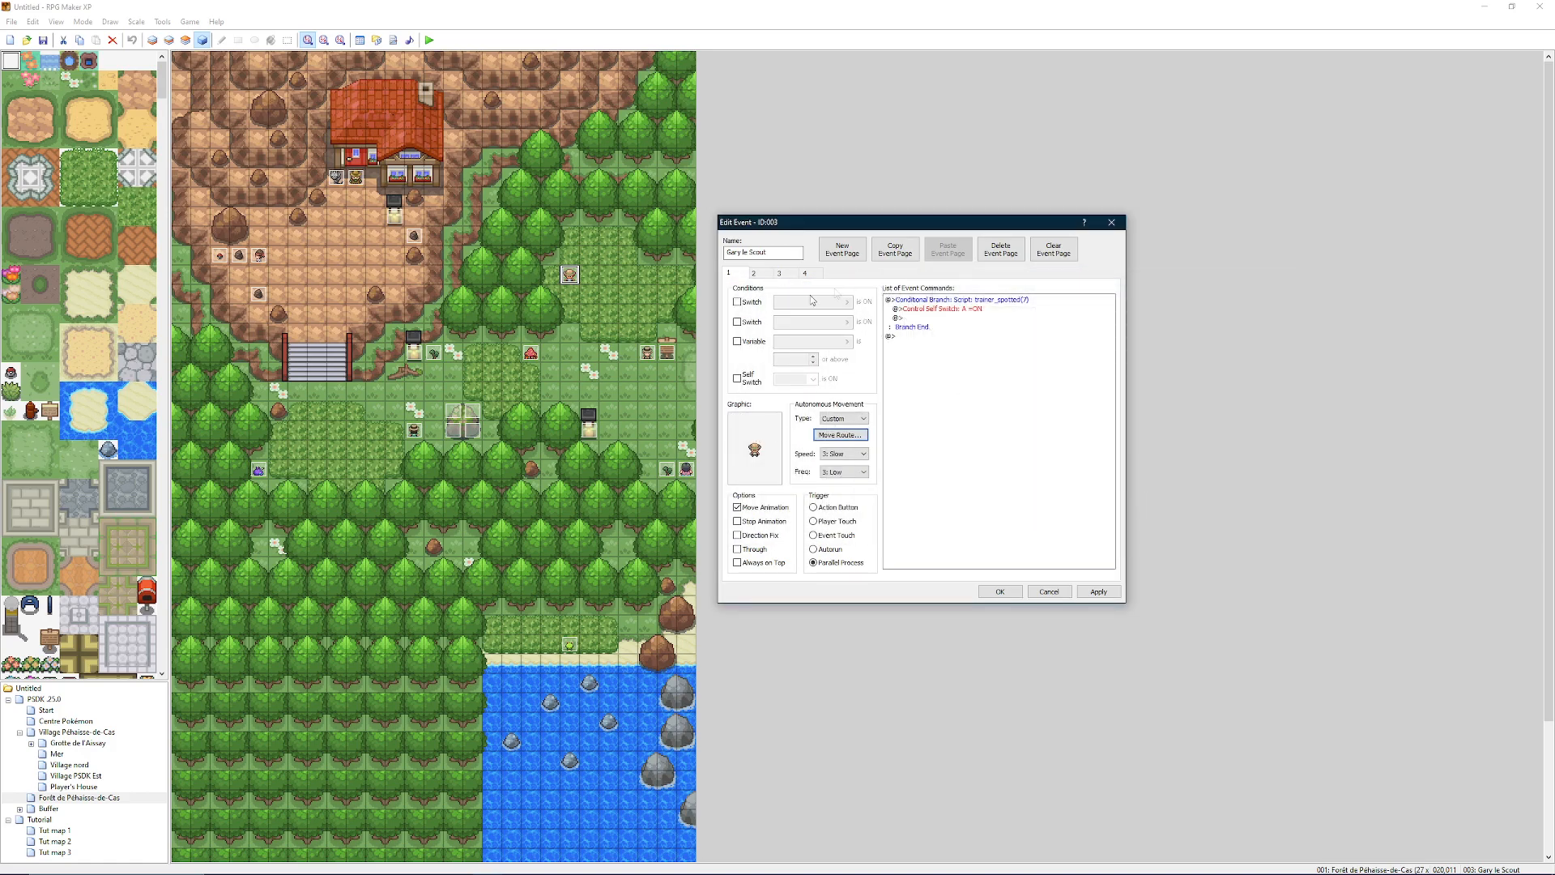
pyautogui.click(843, 418)
pyautogui.click(838, 430)
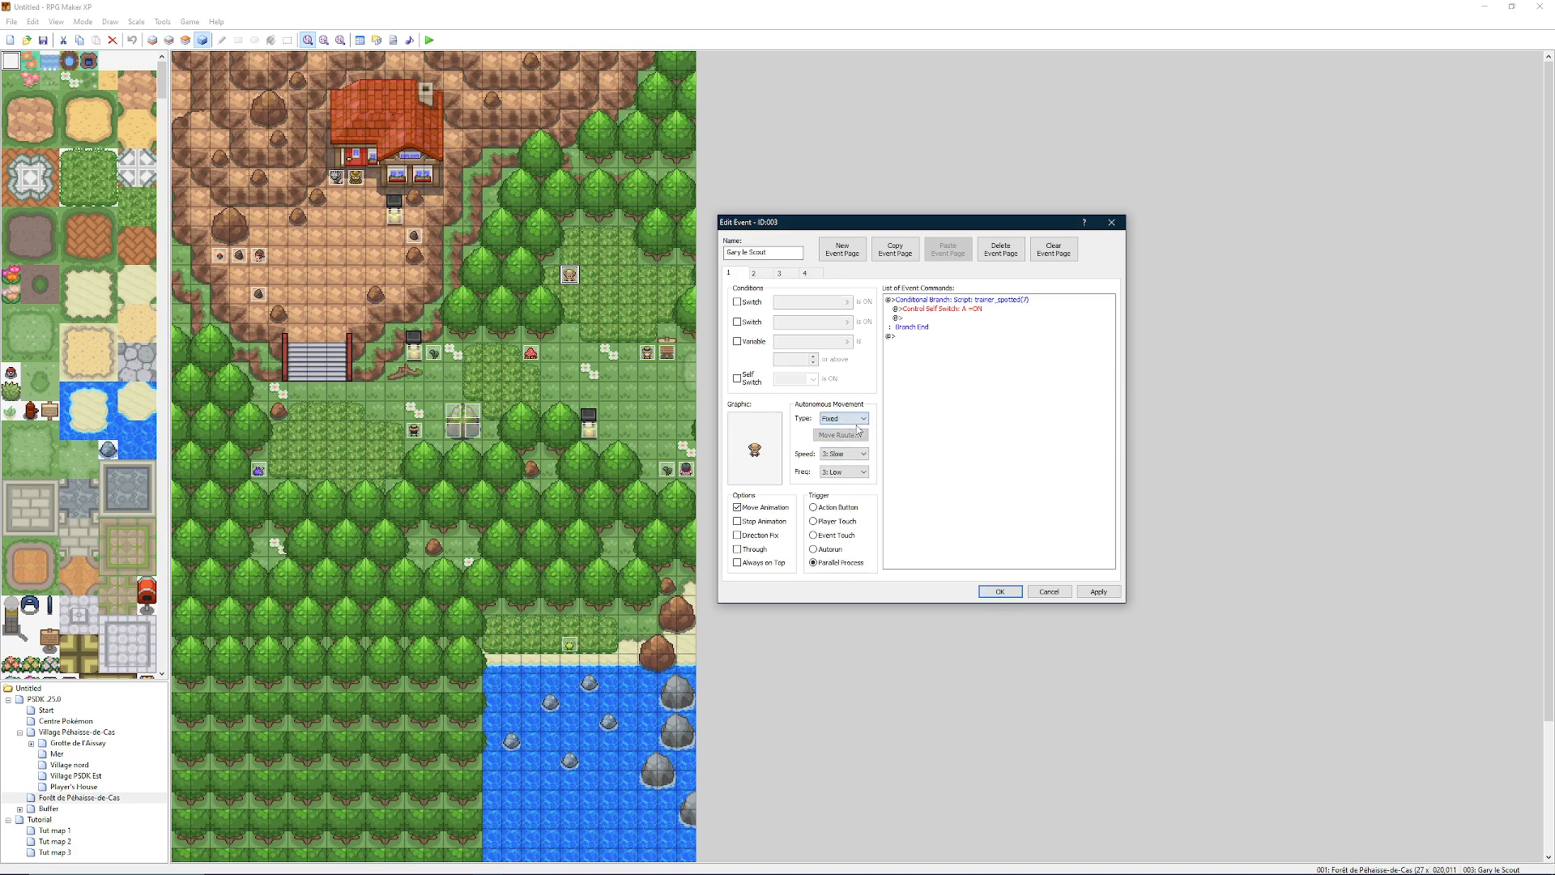
# Step: Examine the trainer_spotted(7) condition and the Self Switch A command inside its branch
pyautogui.click(930, 305)
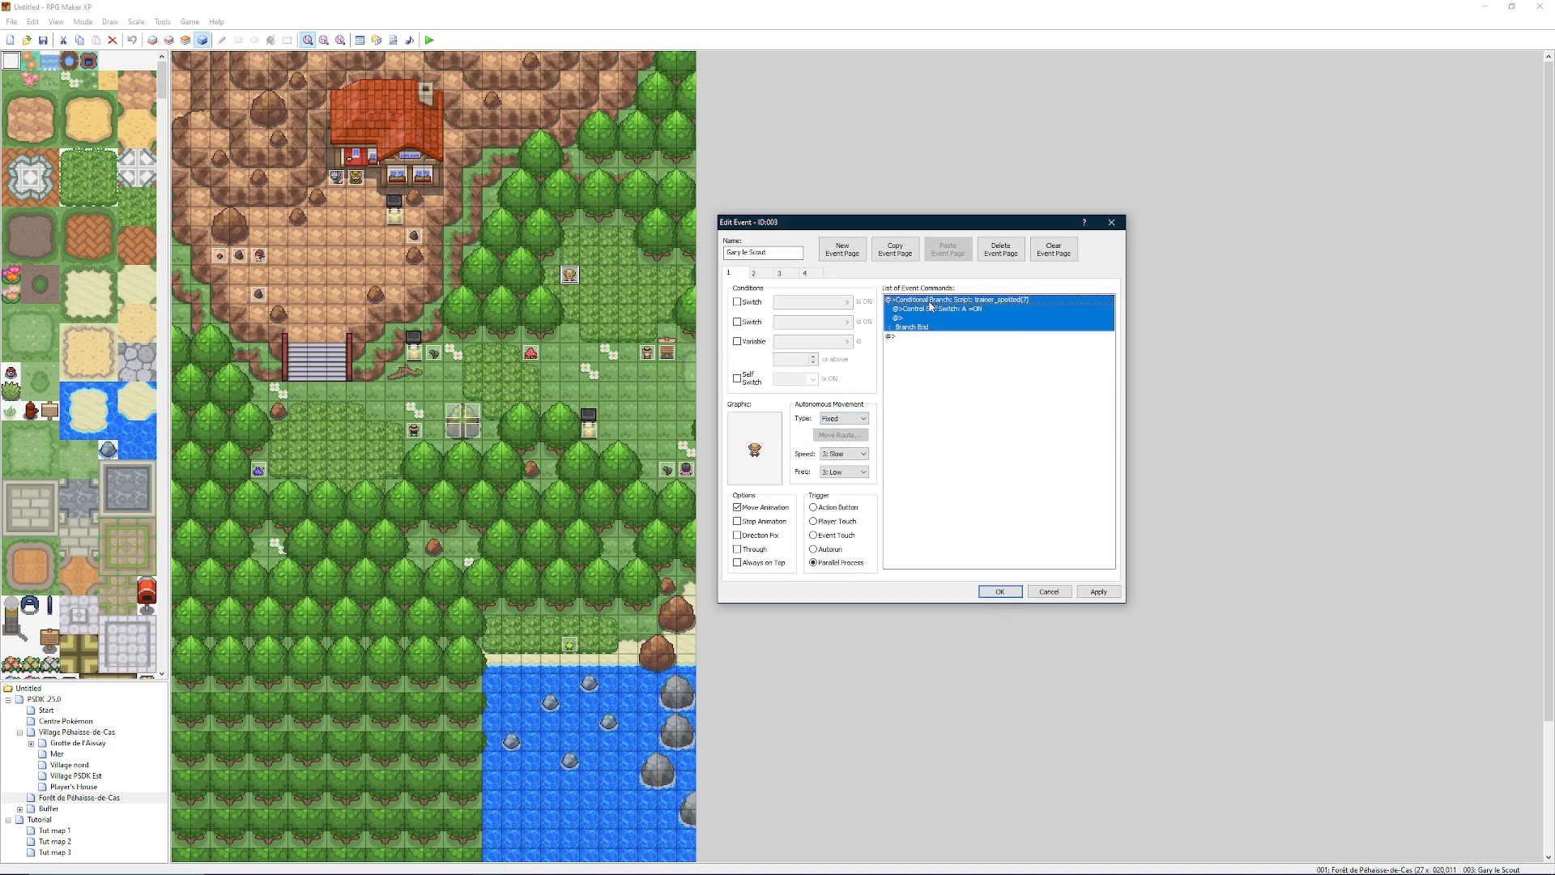
pyautogui.click(996, 309)
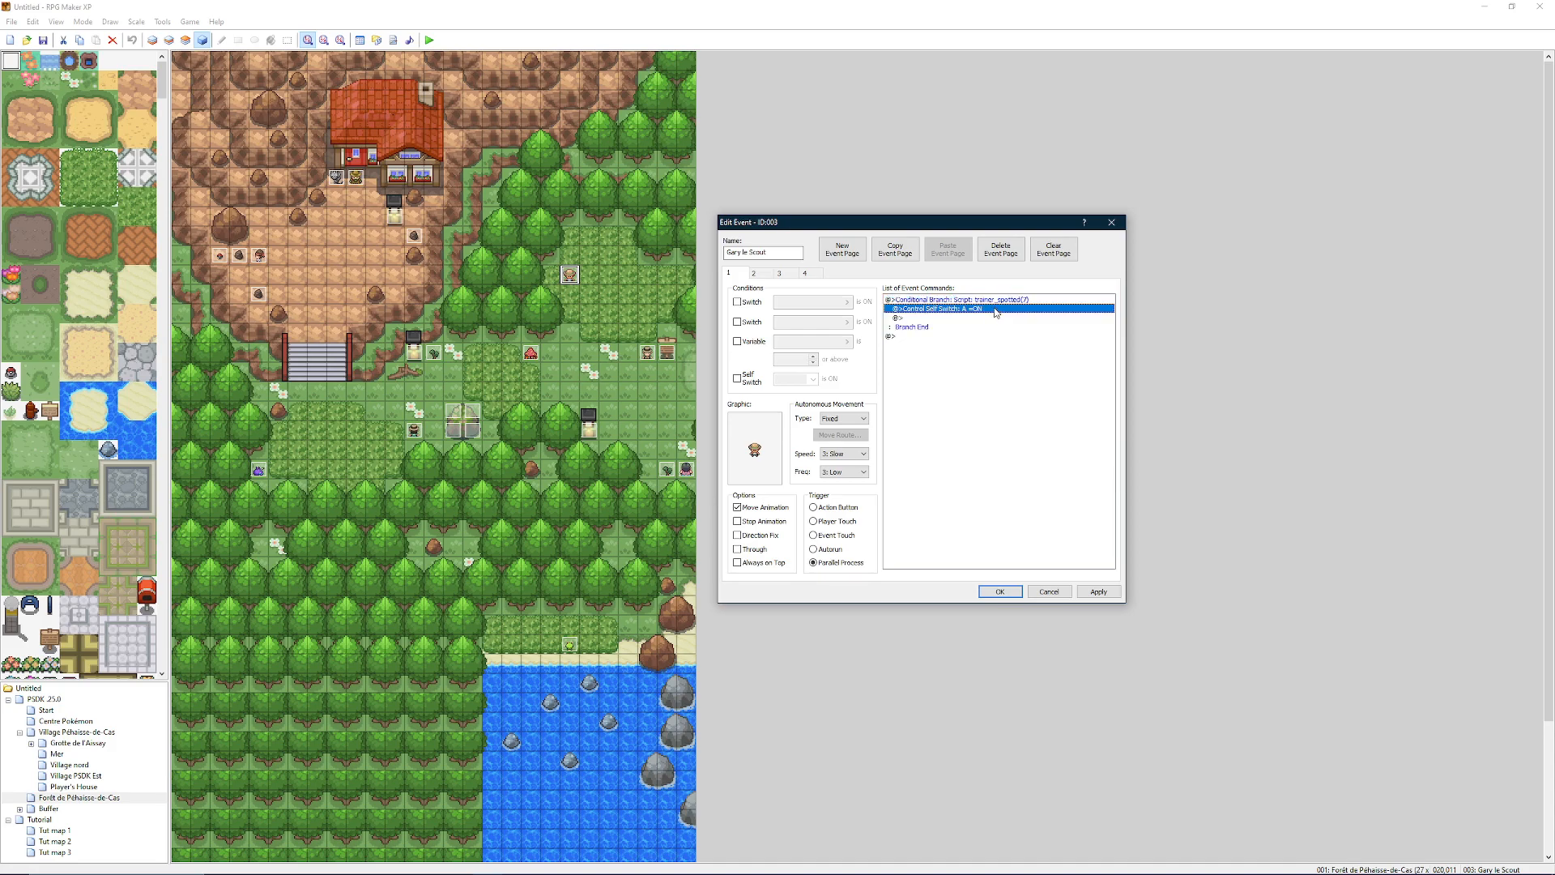
pyautogui.click(1026, 300)
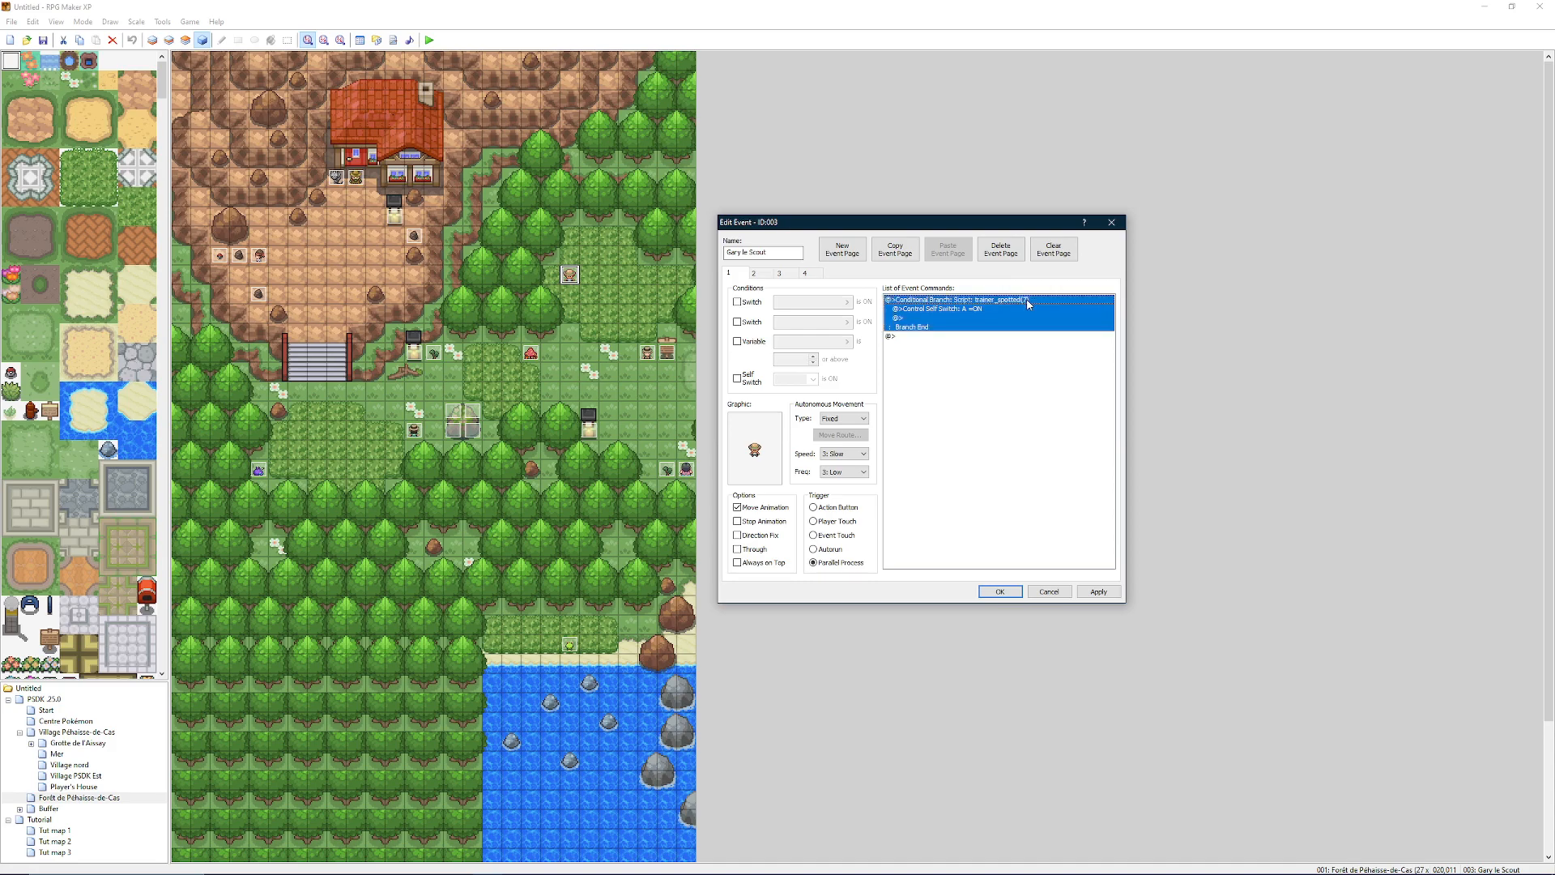
# Step: Compare Gary's line of sight below him on the map with the trainer_spotted branch and its Self Switch A command
pyautogui.click(571, 294)
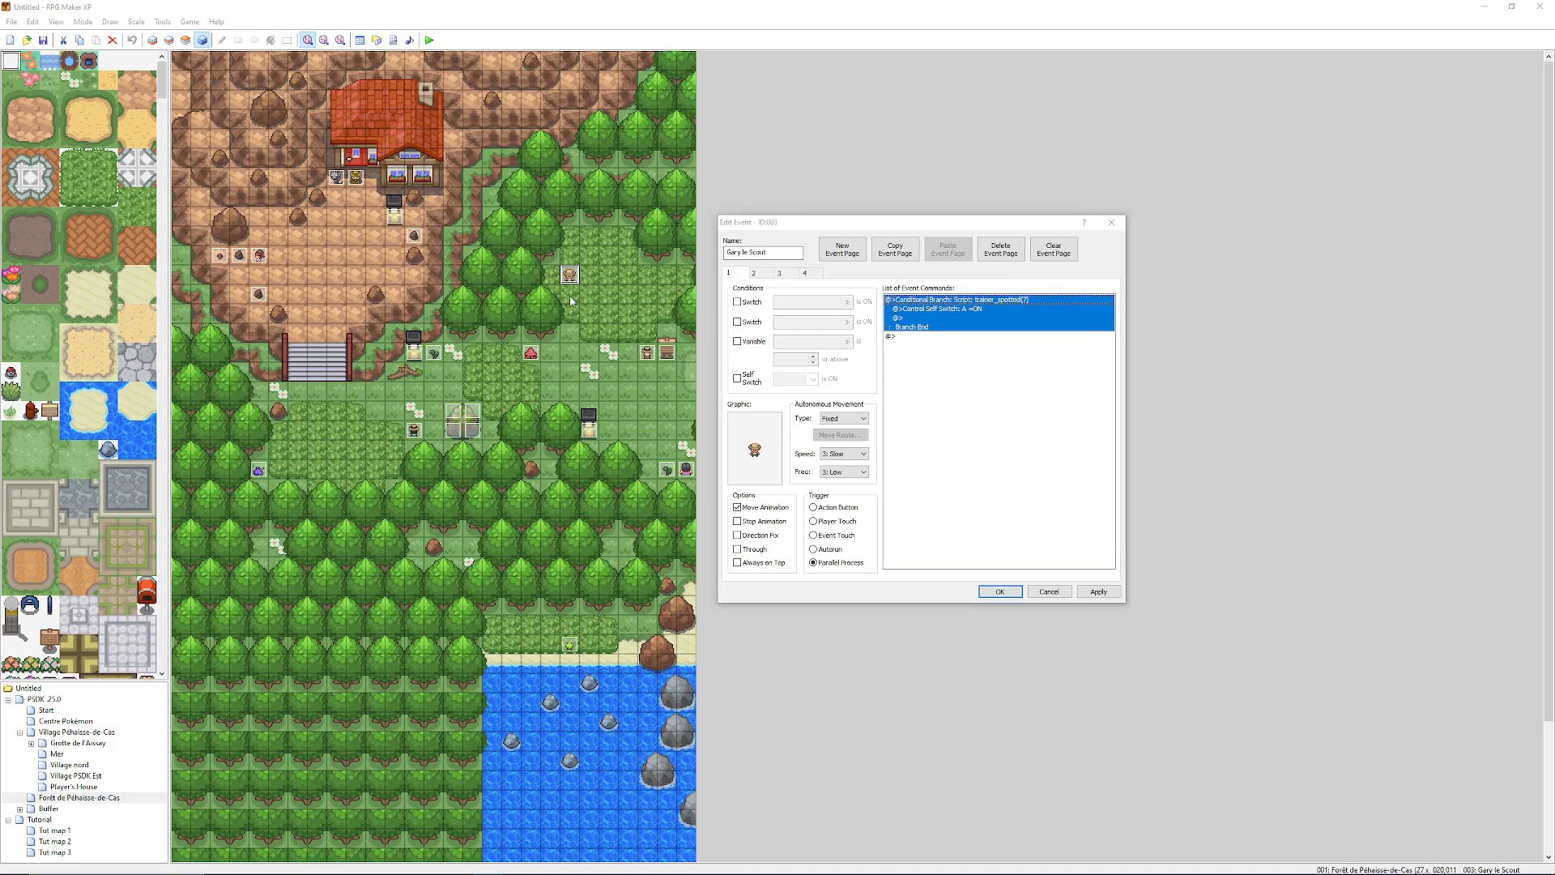
pyautogui.click(571, 370)
pyautogui.click(570, 392)
pyautogui.click(570, 407)
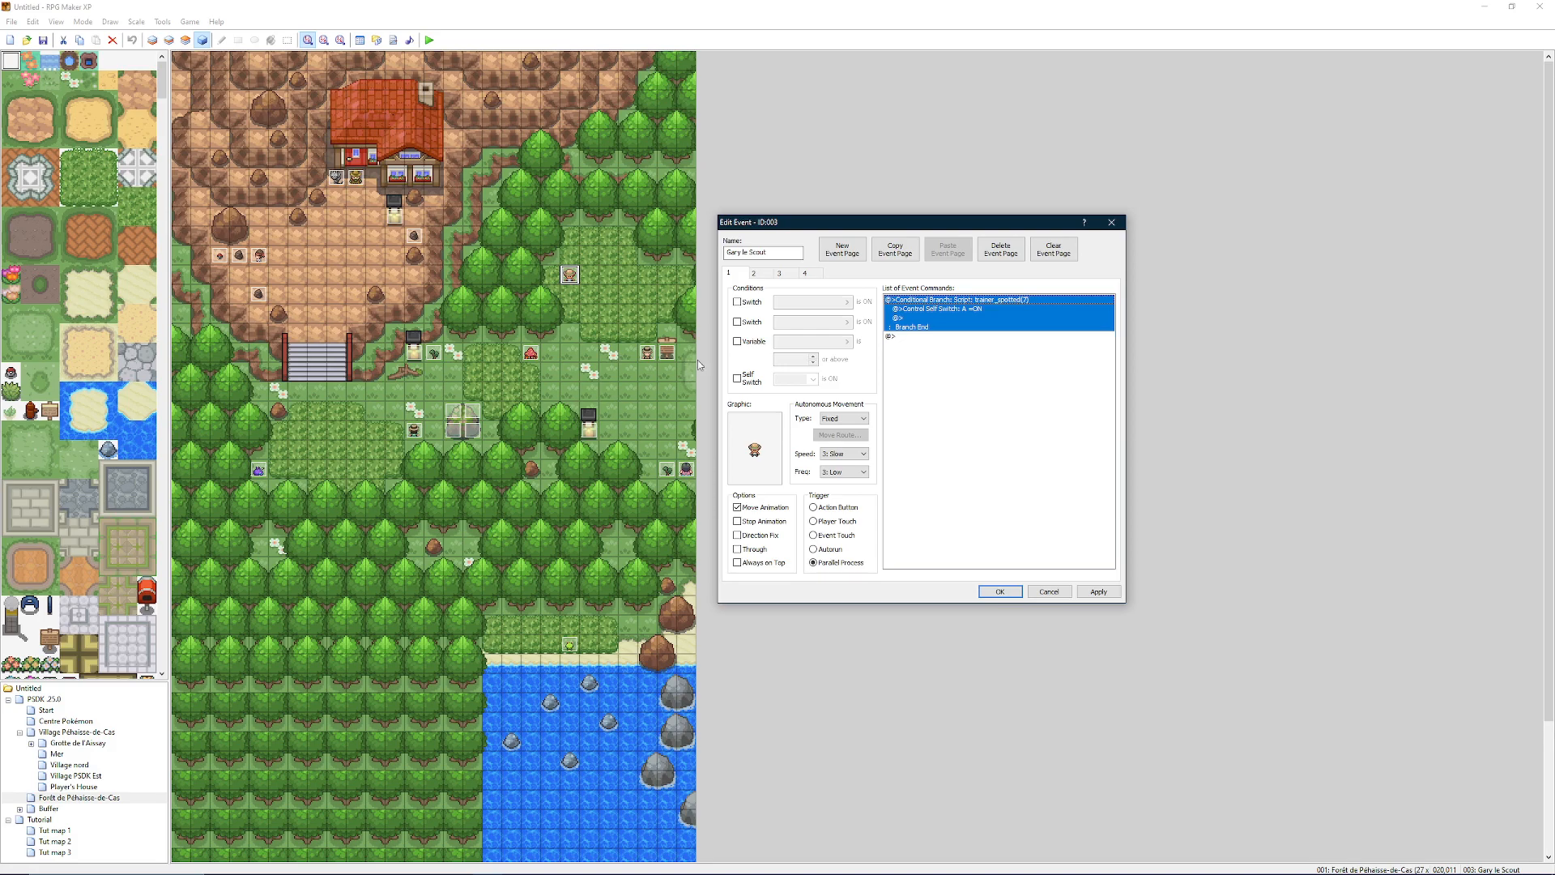
pyautogui.click(935, 309)
pyautogui.click(946, 301)
pyautogui.click(950, 310)
pyautogui.click(947, 301)
pyautogui.click(931, 309)
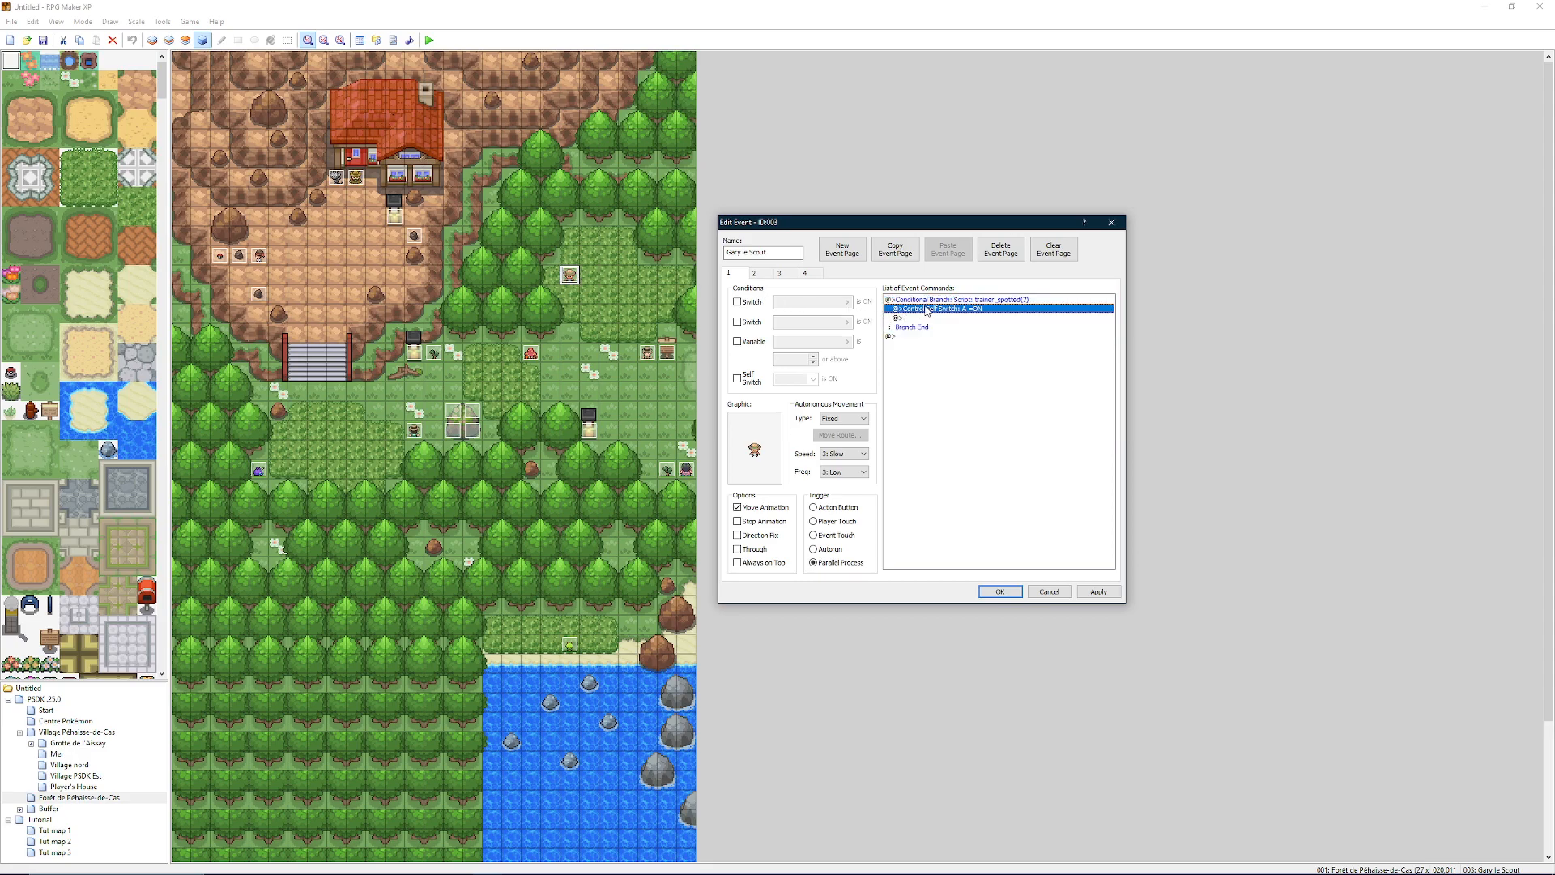
# Step: Open the event's second page and review its comments about the trainer eye sequence and starting the battle
pyautogui.click(755, 275)
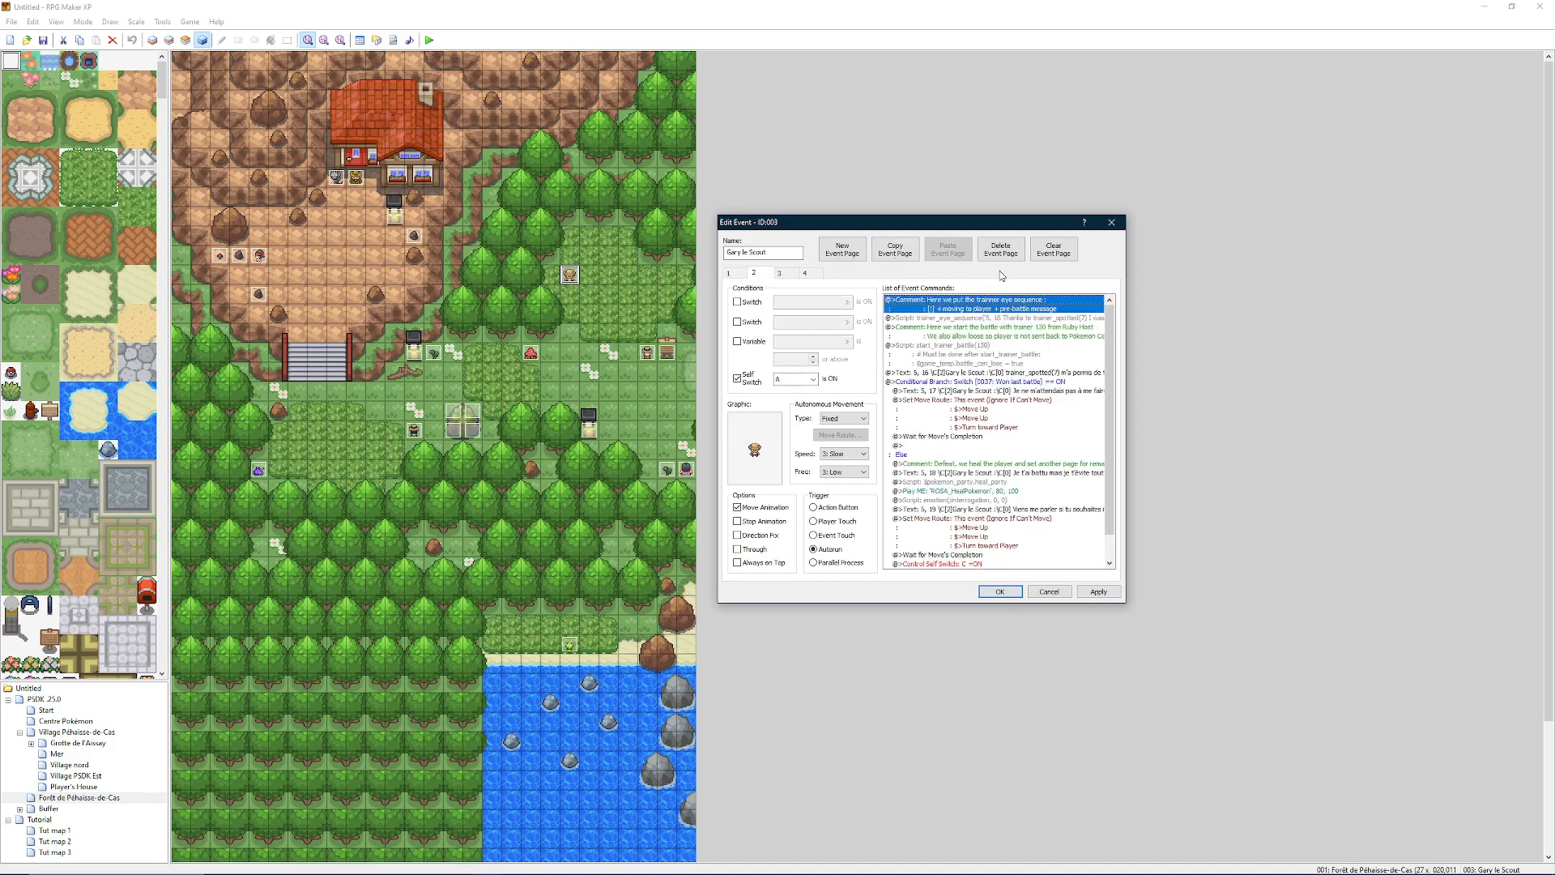
pyautogui.click(954, 319)
pyautogui.click(954, 307)
pyautogui.click(967, 329)
pyautogui.click(966, 309)
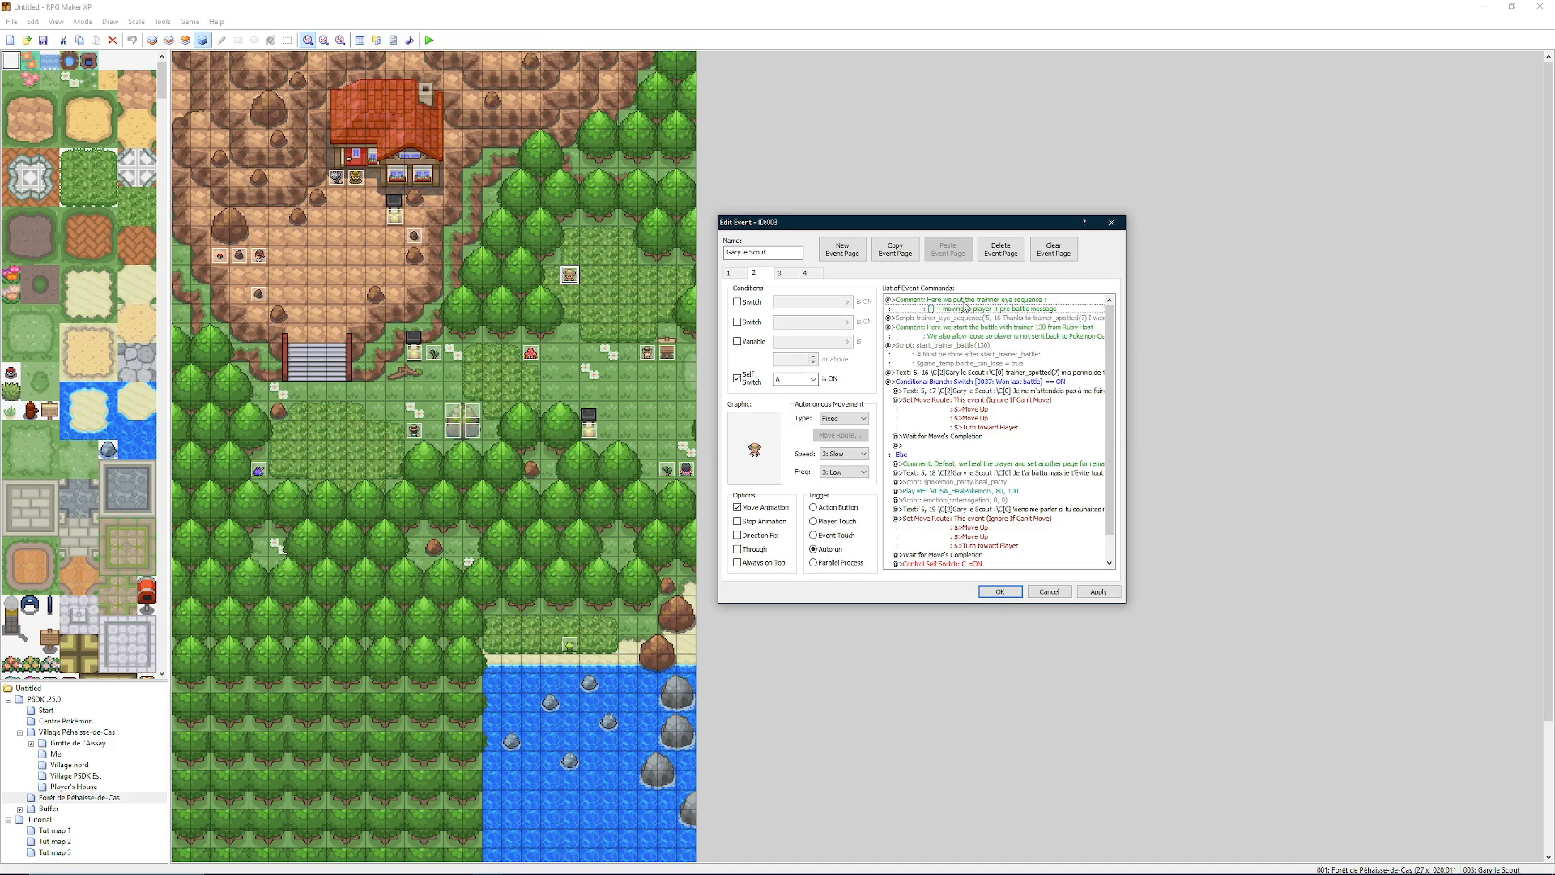
pyautogui.click(969, 333)
# Step: Switch to the Tutorial Project folder, run extendtext.exe and minimize the folder window
pyautogui.hotkey('alt', 'Tab')
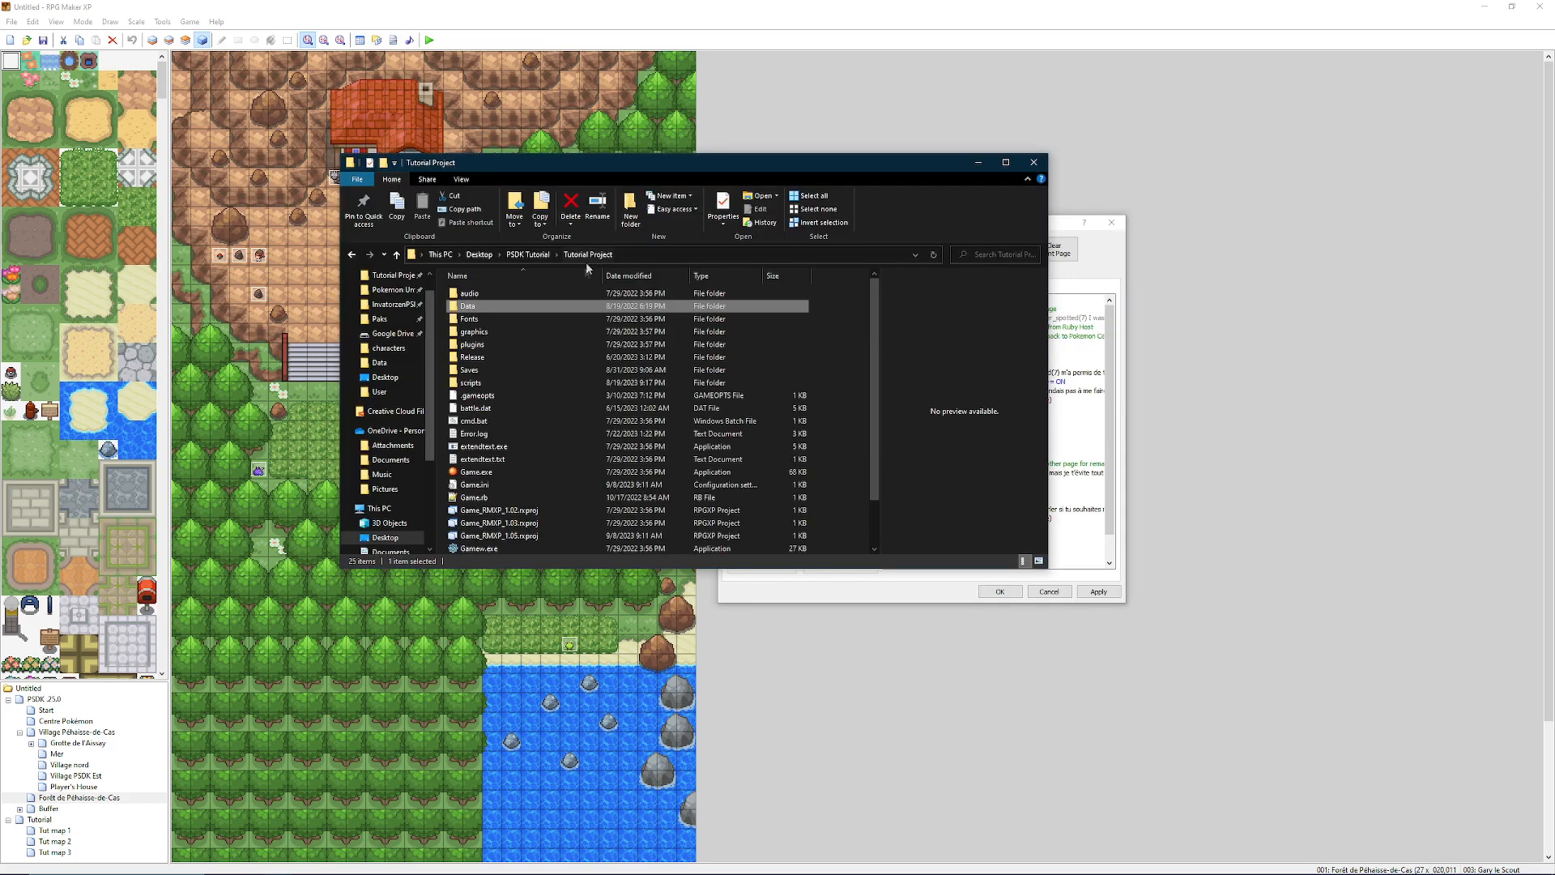
pyautogui.click(485, 448)
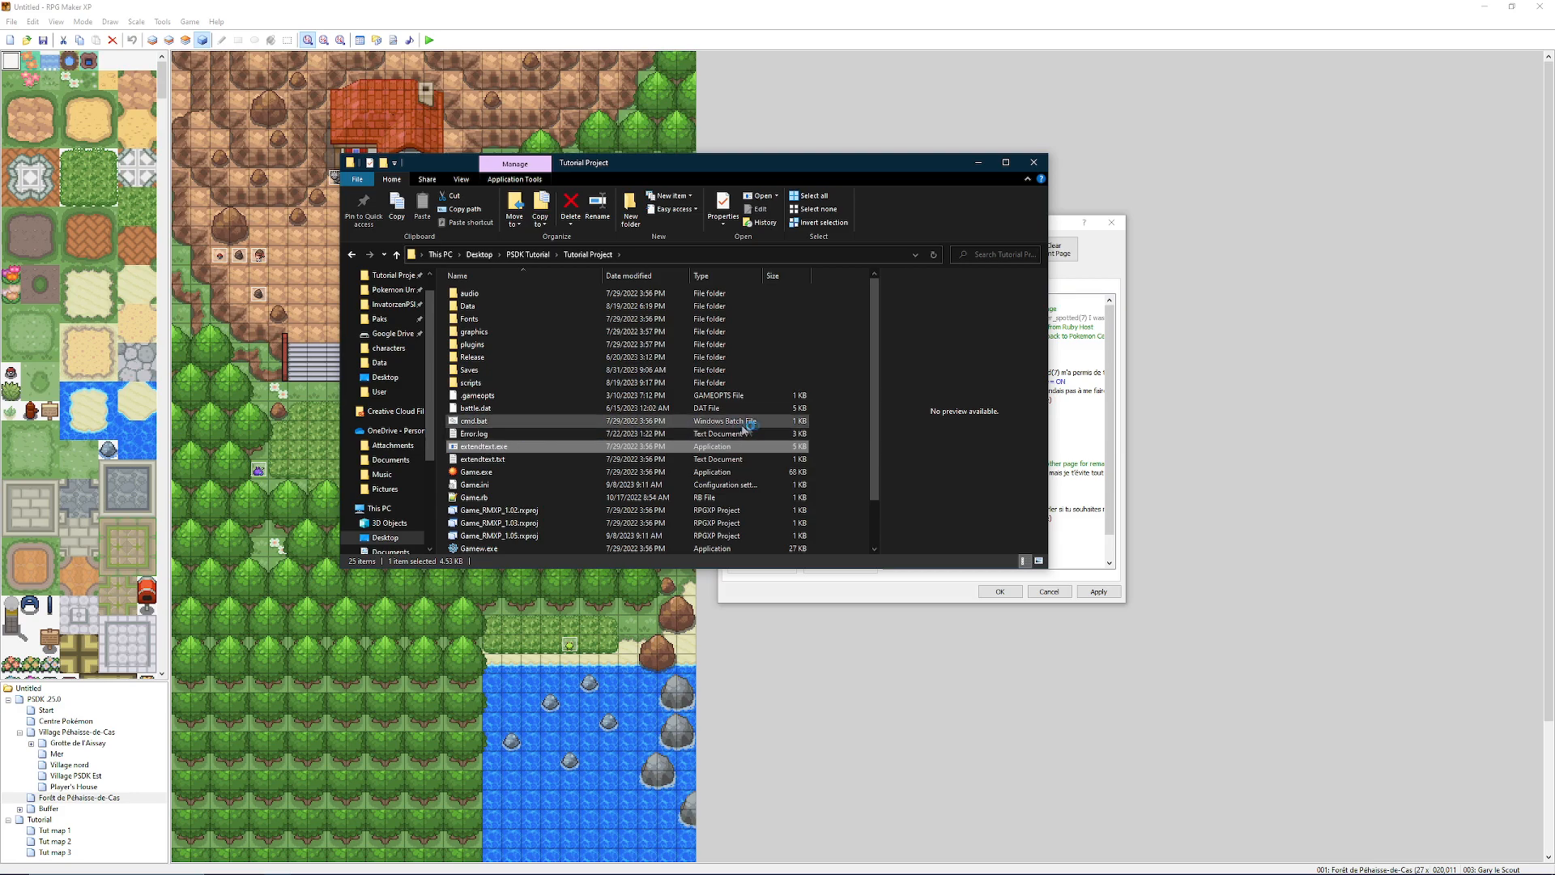
pyautogui.click(983, 159)
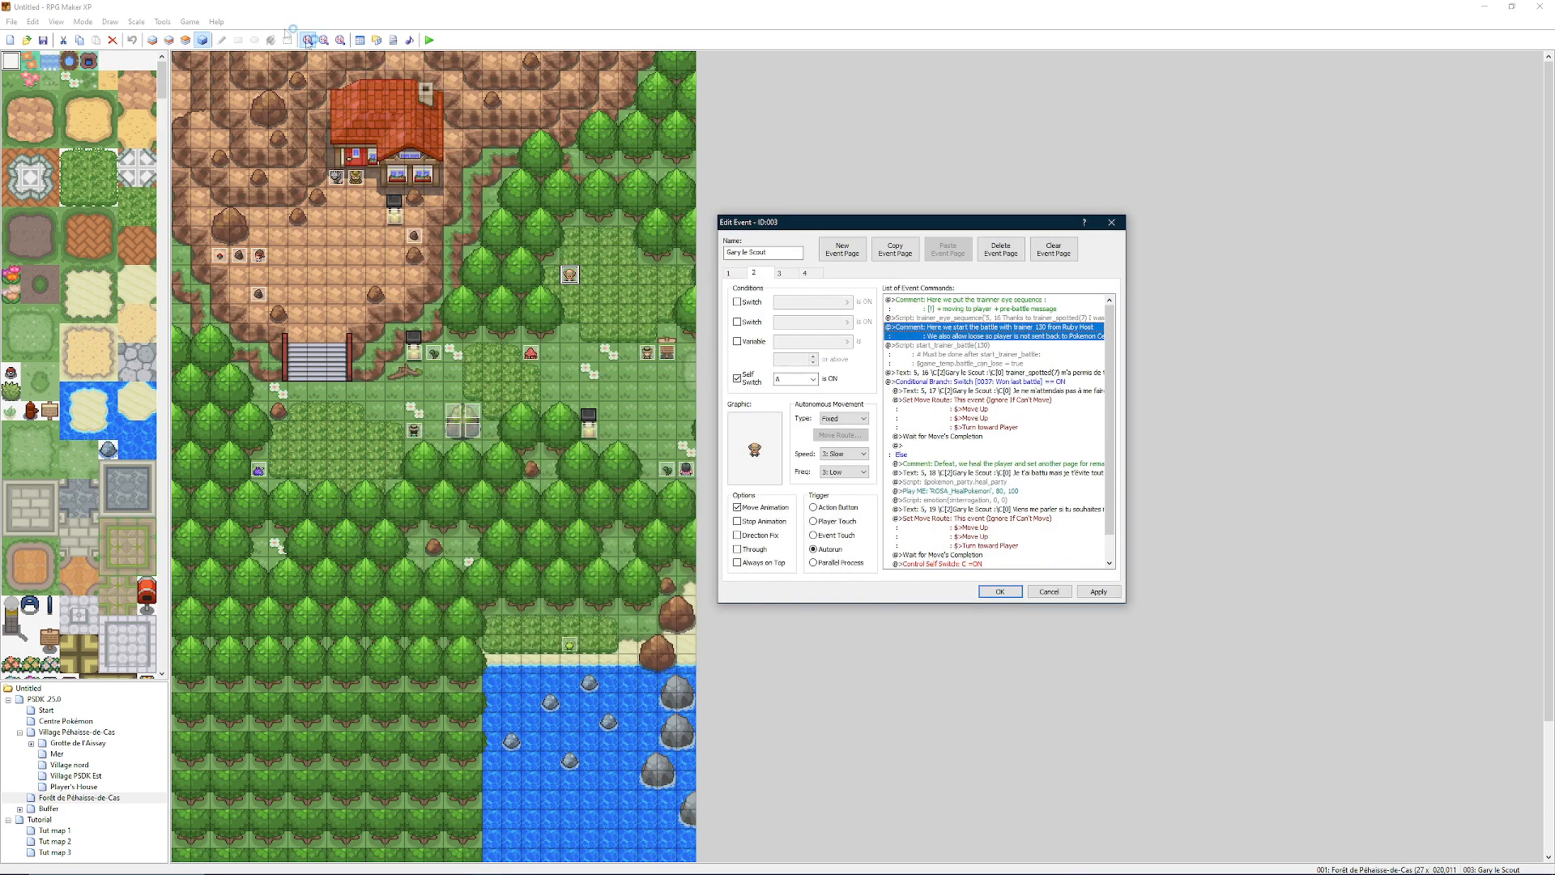
# Step: Open the trainer_eye_sequence script for editing and examine the function name, its 5, 16 text reference and the message
pyautogui.click(985, 318)
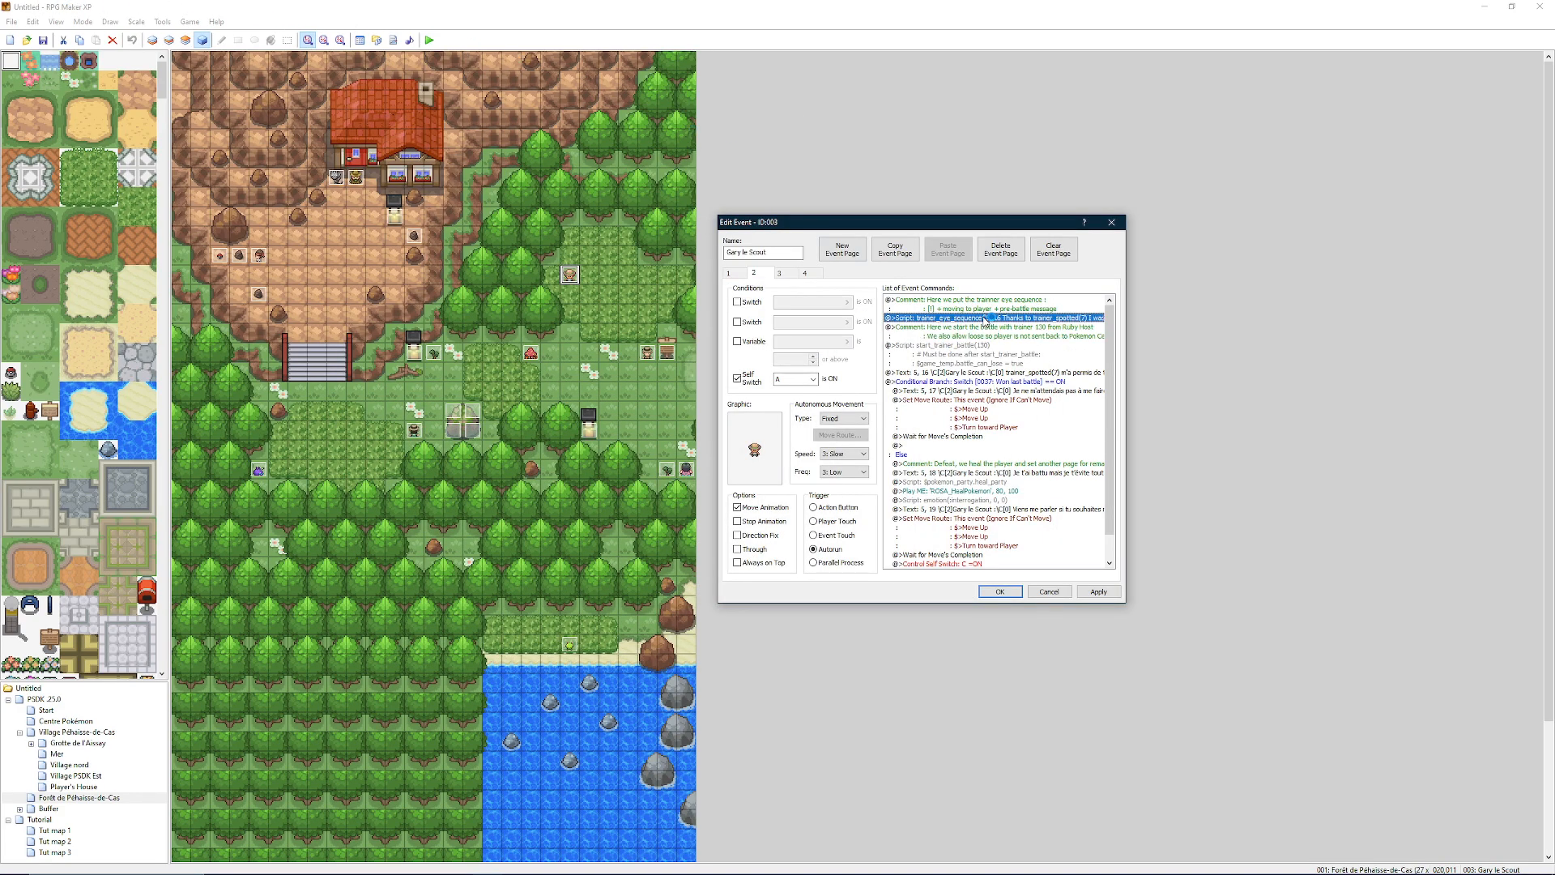
pyautogui.rightClick(985, 319)
pyautogui.click(1012, 338)
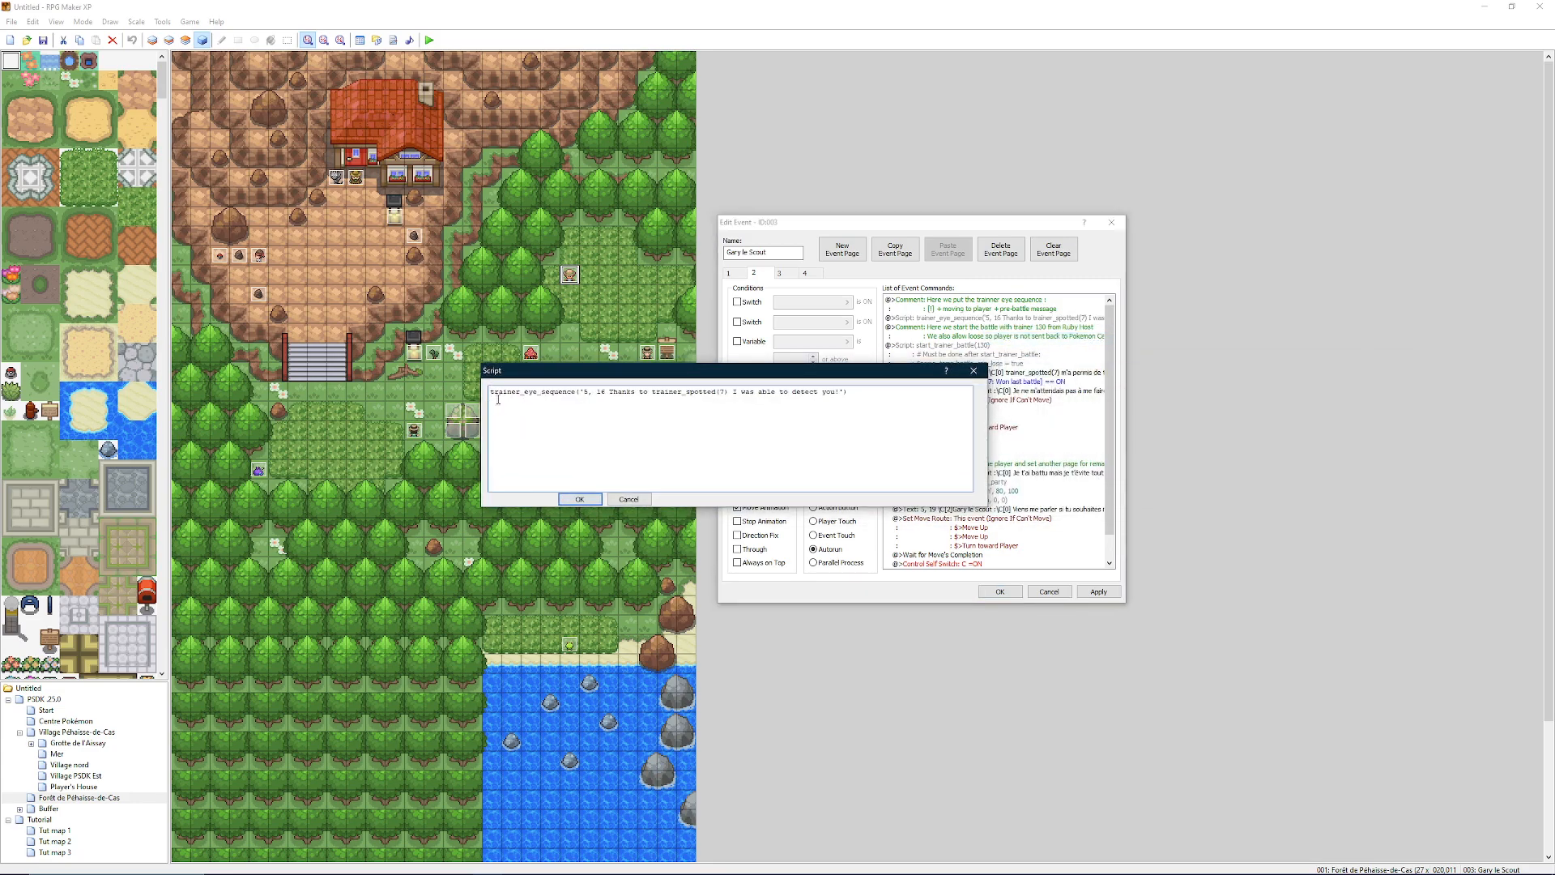
pyautogui.moveTo(494, 398); pyautogui.dragTo(577, 403)
pyautogui.click(577, 402)
pyautogui.moveTo(584, 395); pyautogui.dragTo(607, 395)
pyautogui.moveTo(608, 394); pyautogui.dragTo(842, 402)
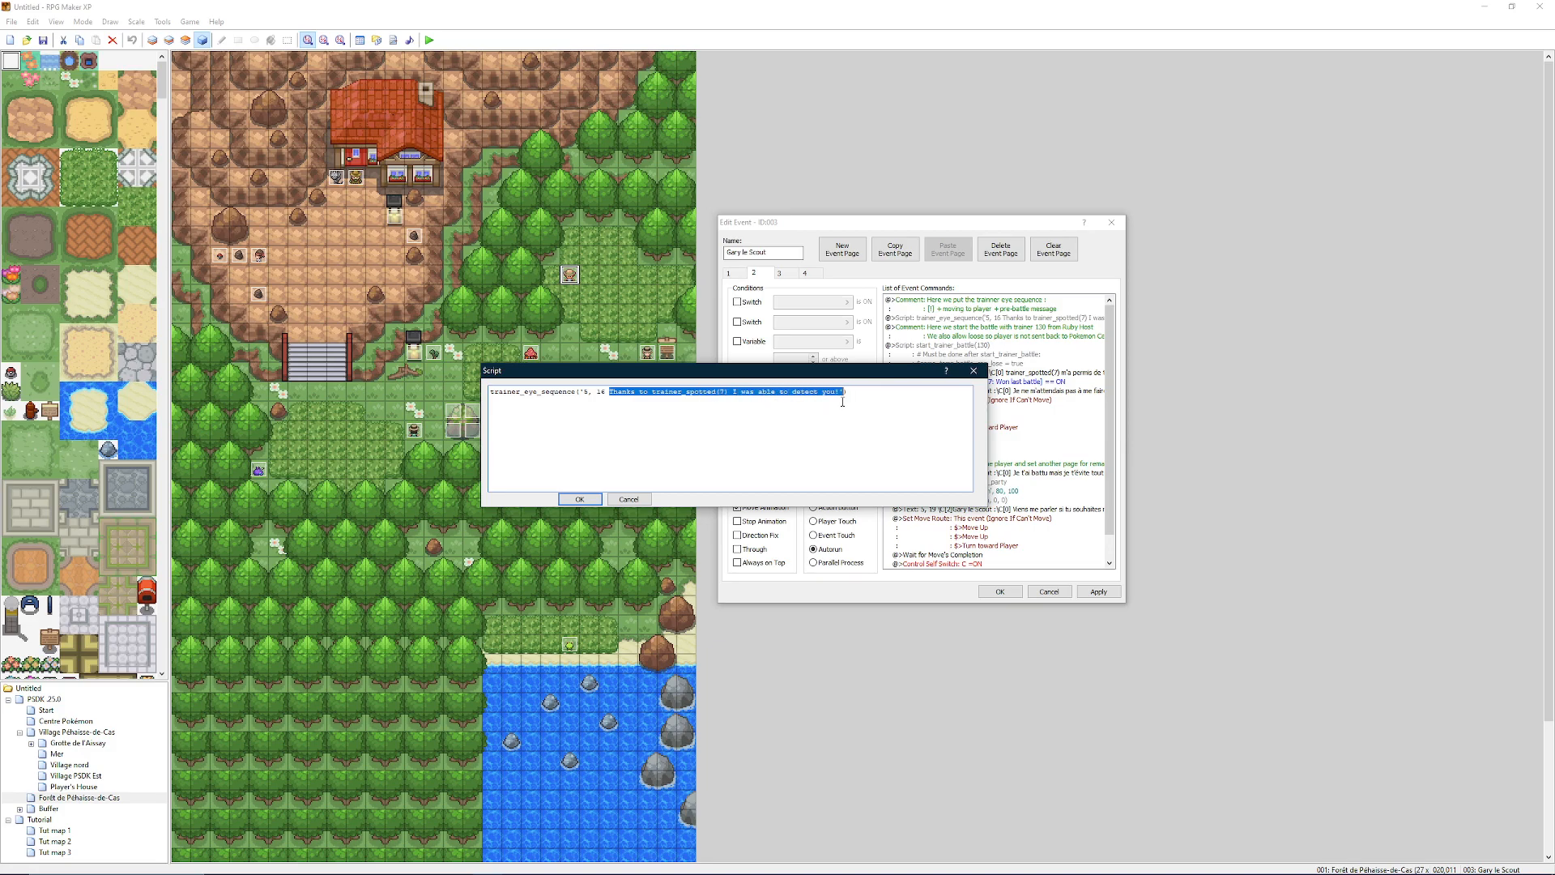
pyautogui.click(619, 391)
pyautogui.doubleClick(610, 392)
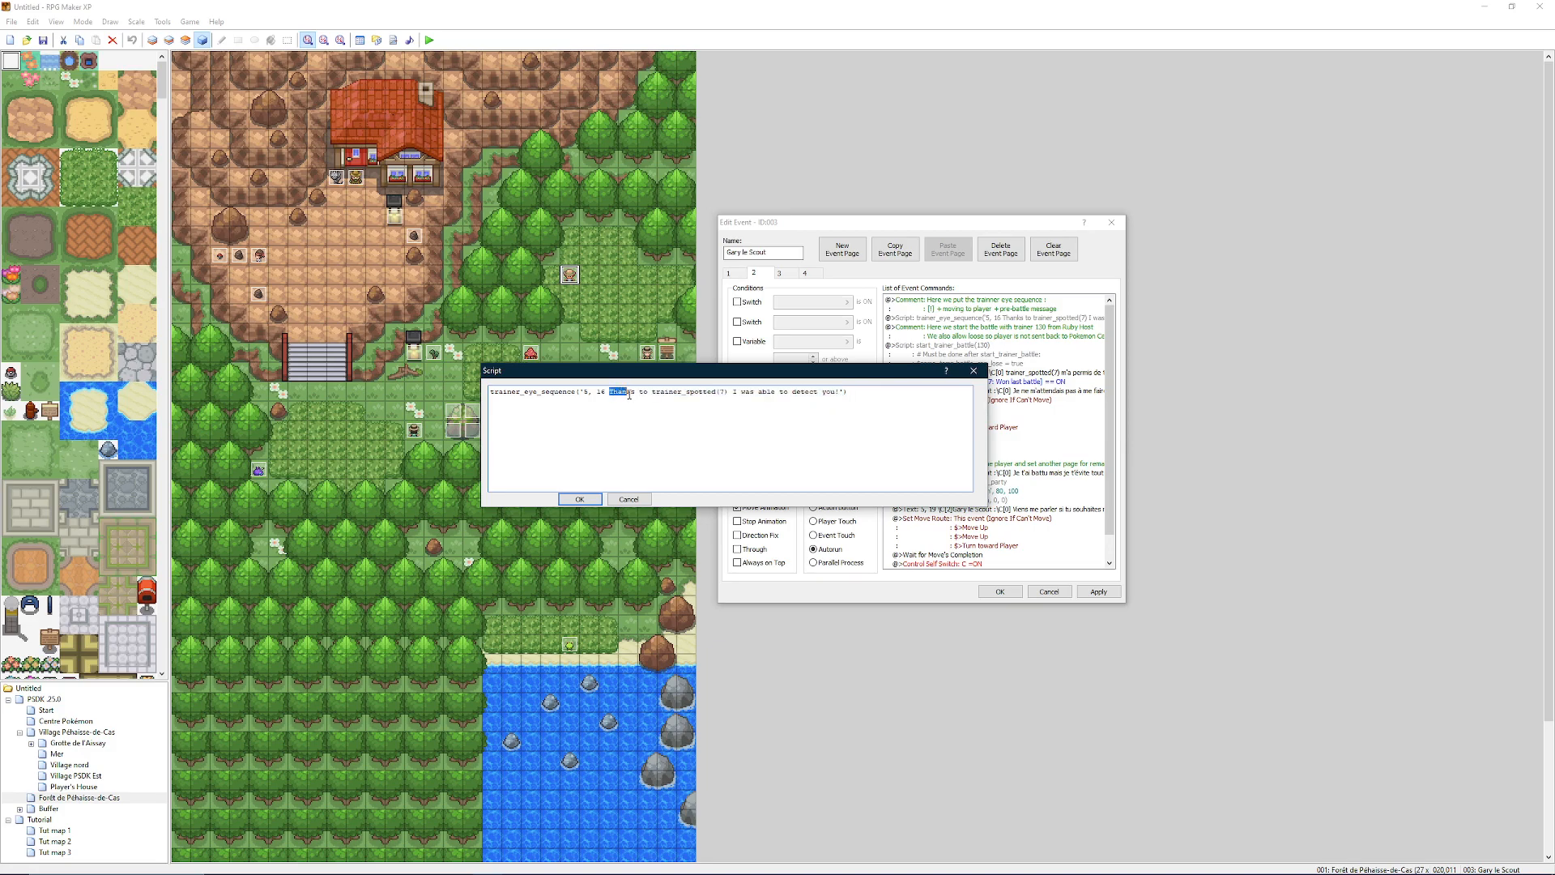
pyautogui.moveTo(492, 392); pyautogui.dragTo(846, 392)
pyautogui.click(771, 419)
# Step: Try removing the 5, 16 text reference from the trainer_eye_sequence message
pyautogui.moveTo(597, 399); pyautogui.dragTo(605, 399)
pyautogui.moveTo(584, 392); pyautogui.dragTo(606, 397)
pyautogui.press('Delete')
pyautogui.press('Delete')
pyautogui.moveTo(491, 394); pyautogui.dragTo(858, 396)
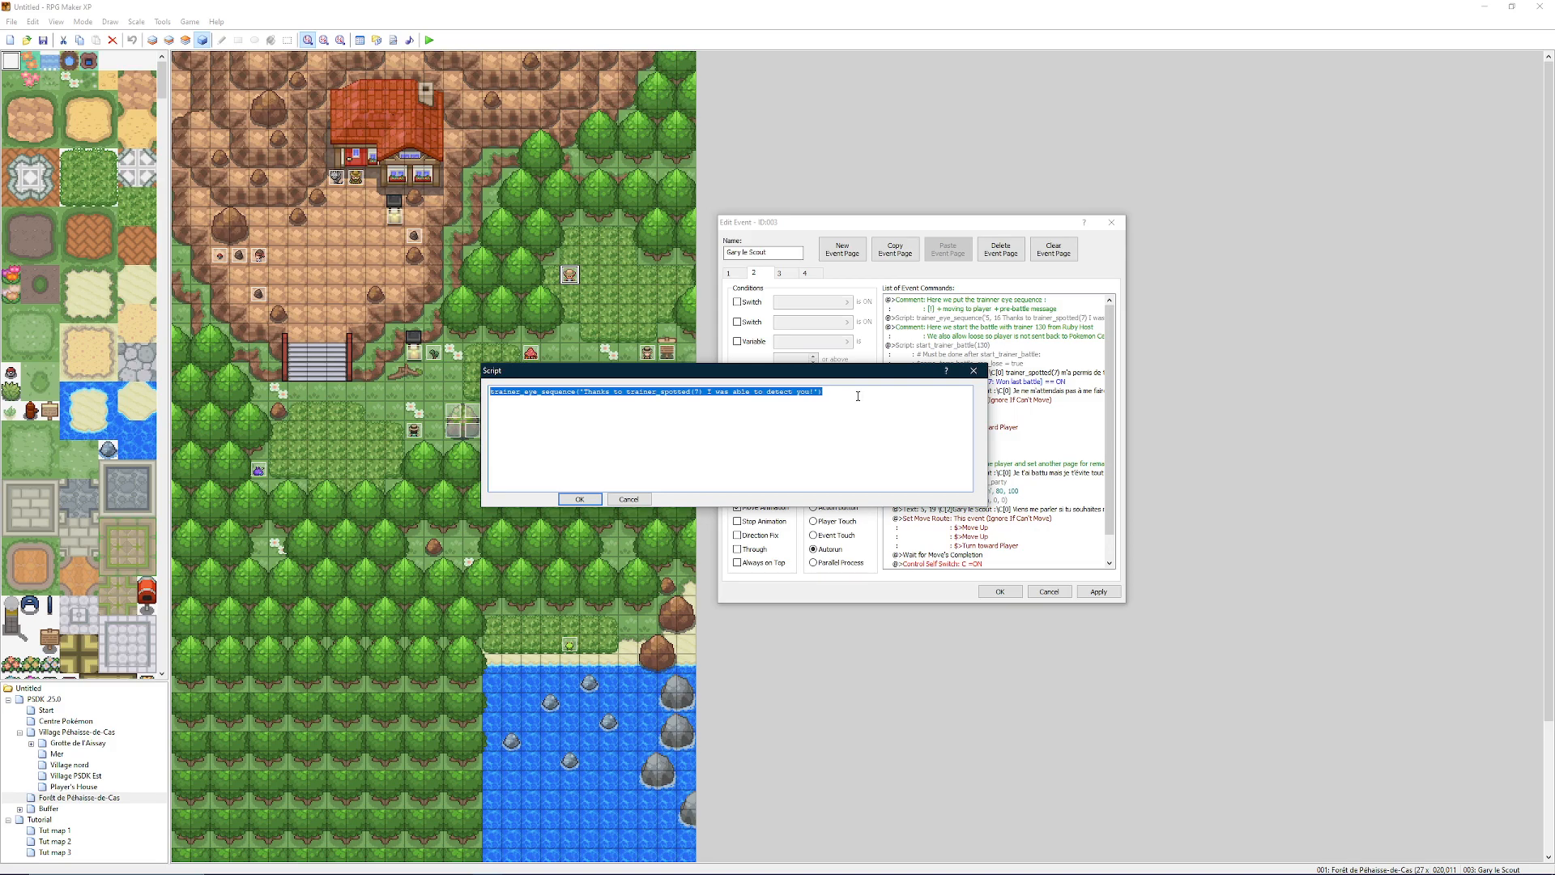
pyautogui.click(587, 500)
# Step: Check Tutor Baxter's number in Pokémon Studio and set the start_trainer_battle ID to 280 in the event script
pyautogui.click(982, 330)
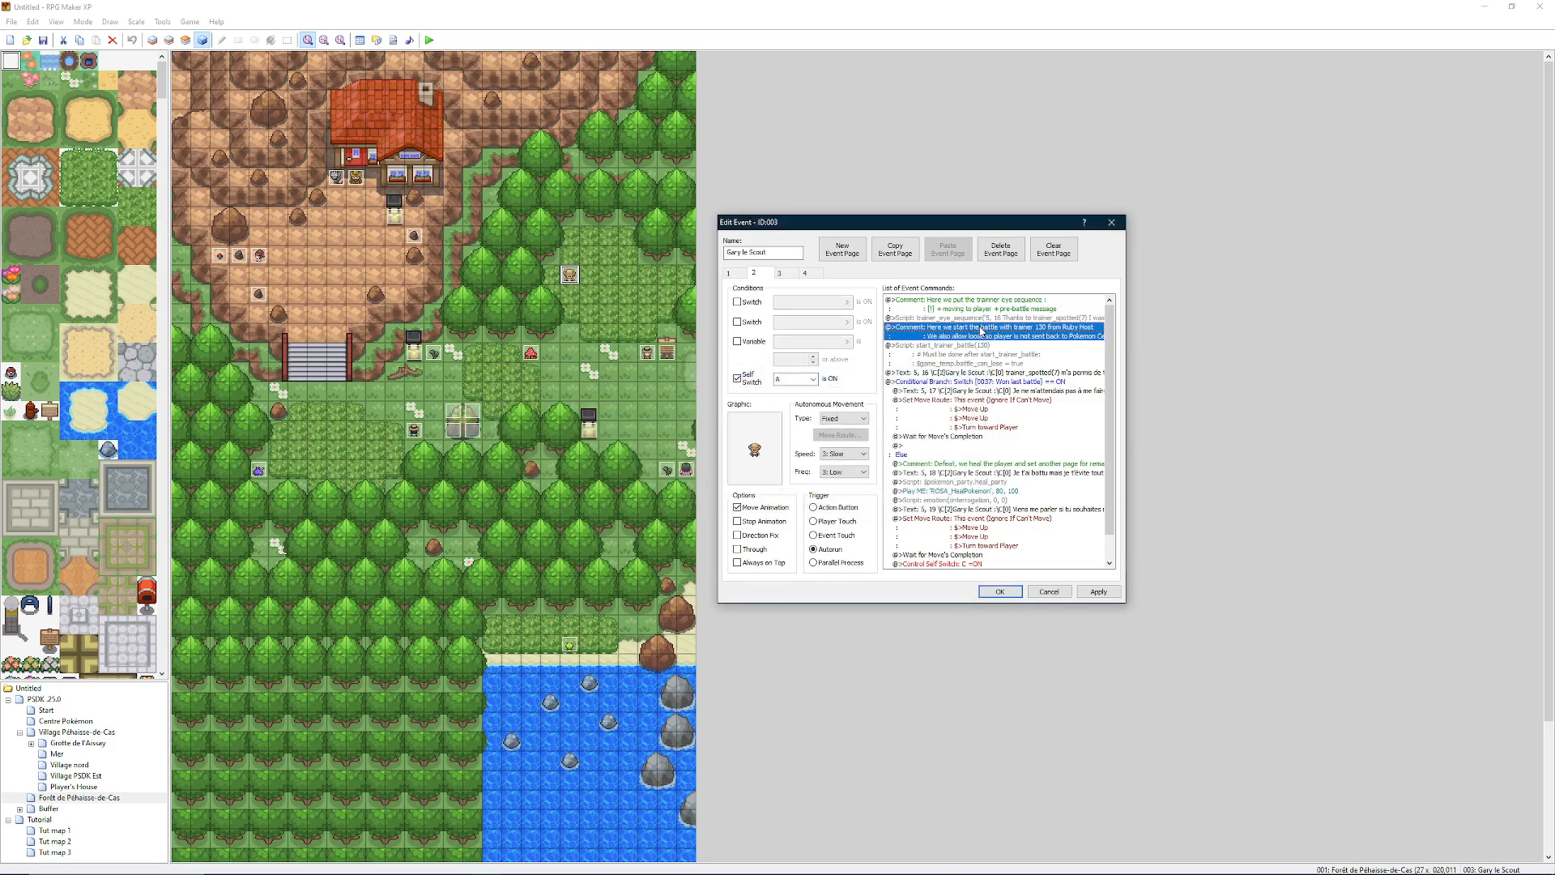
pyautogui.click(954, 354)
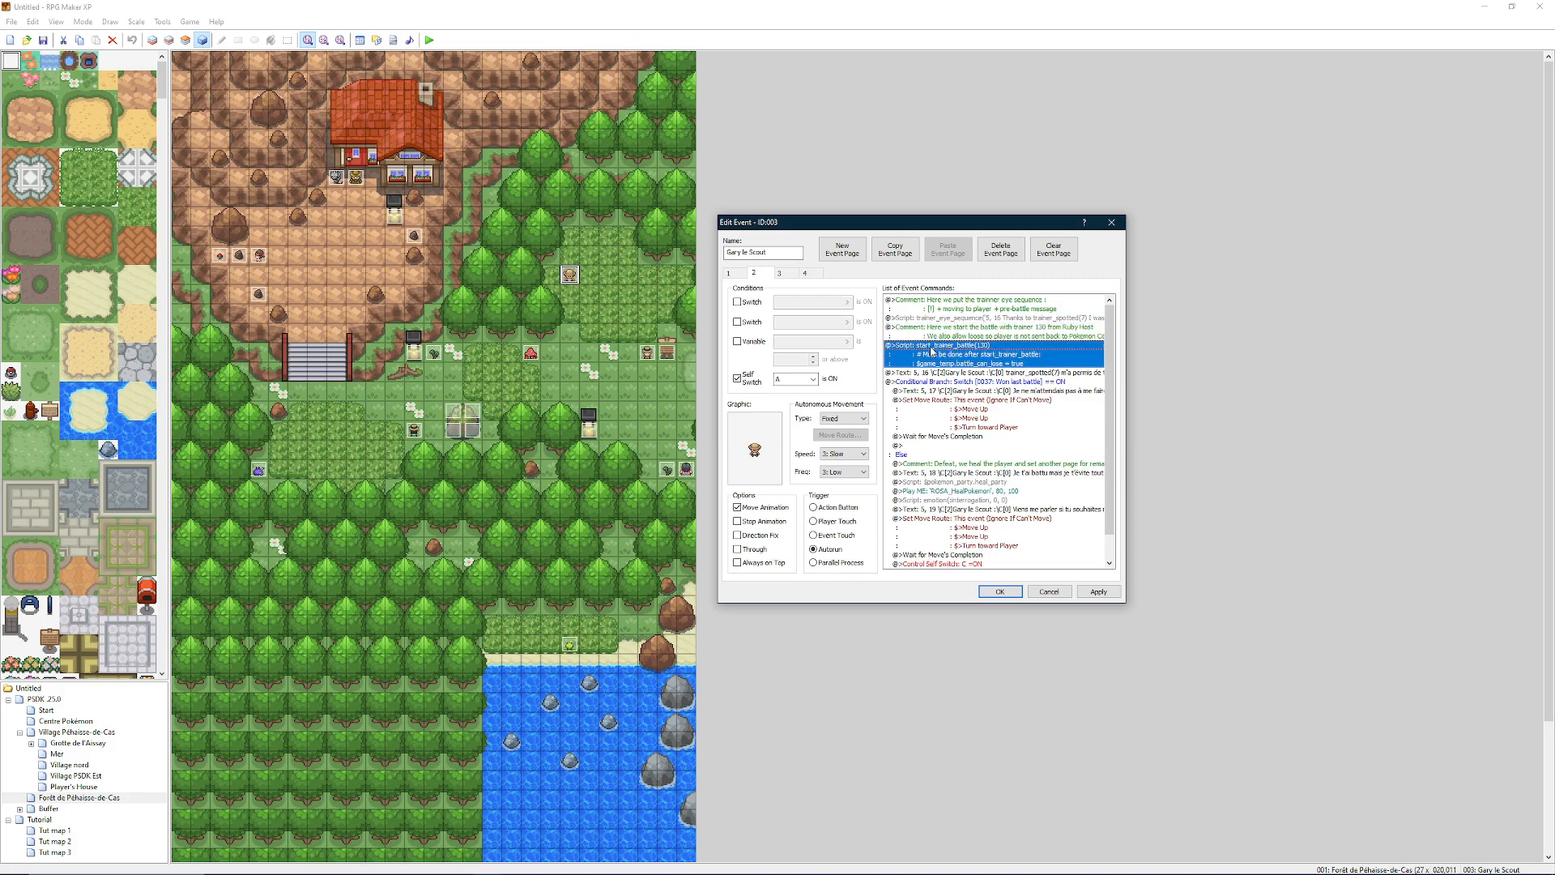
pyautogui.rightClick(932, 351)
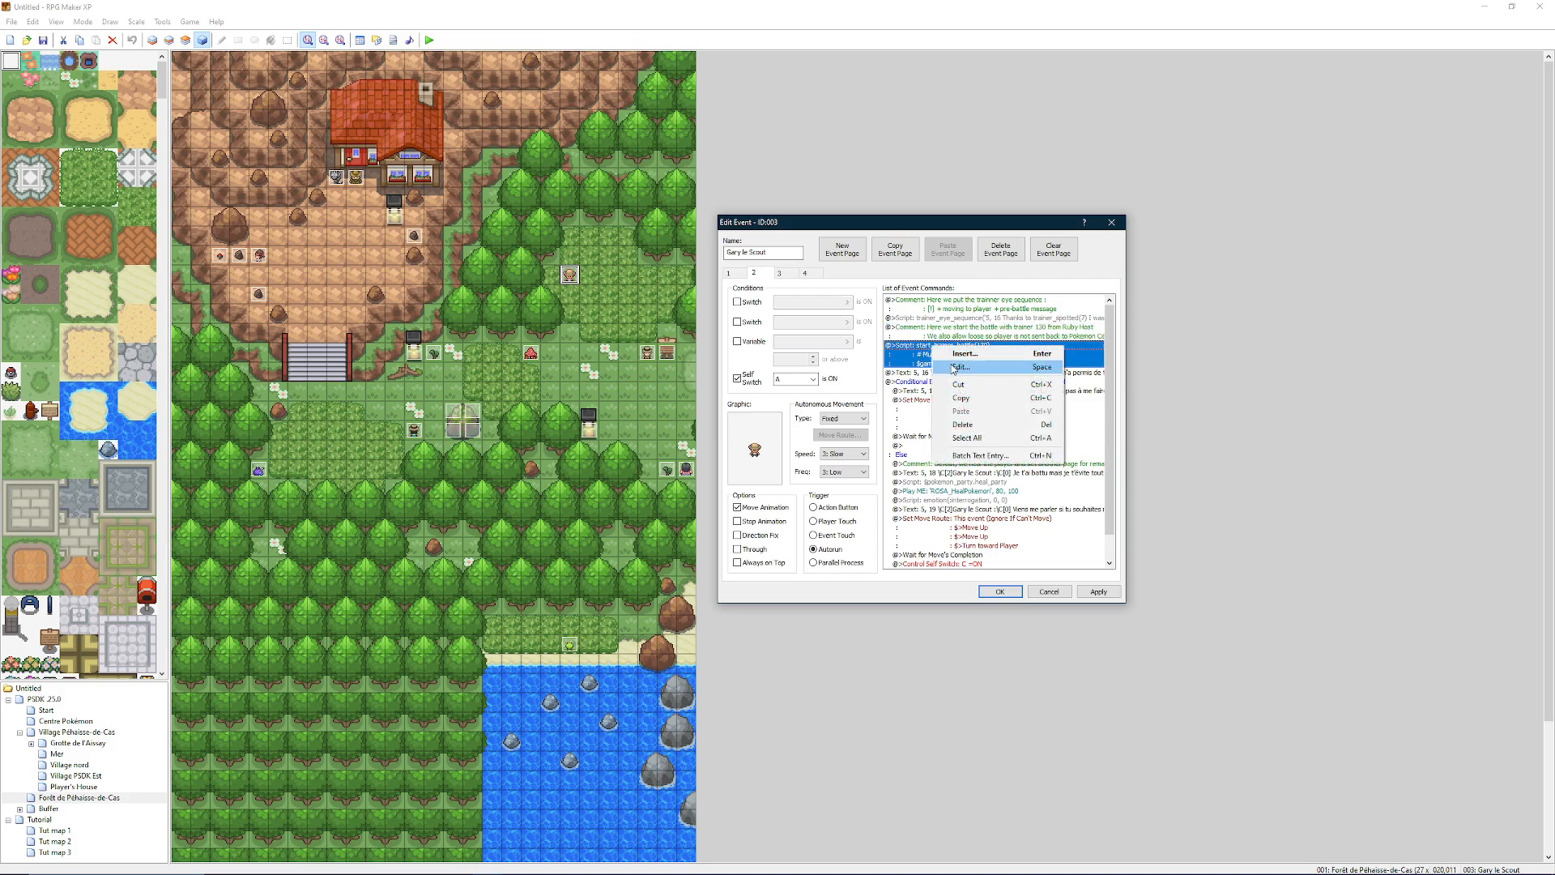
pyautogui.click(959, 366)
pyautogui.doubleClick(1016, 384)
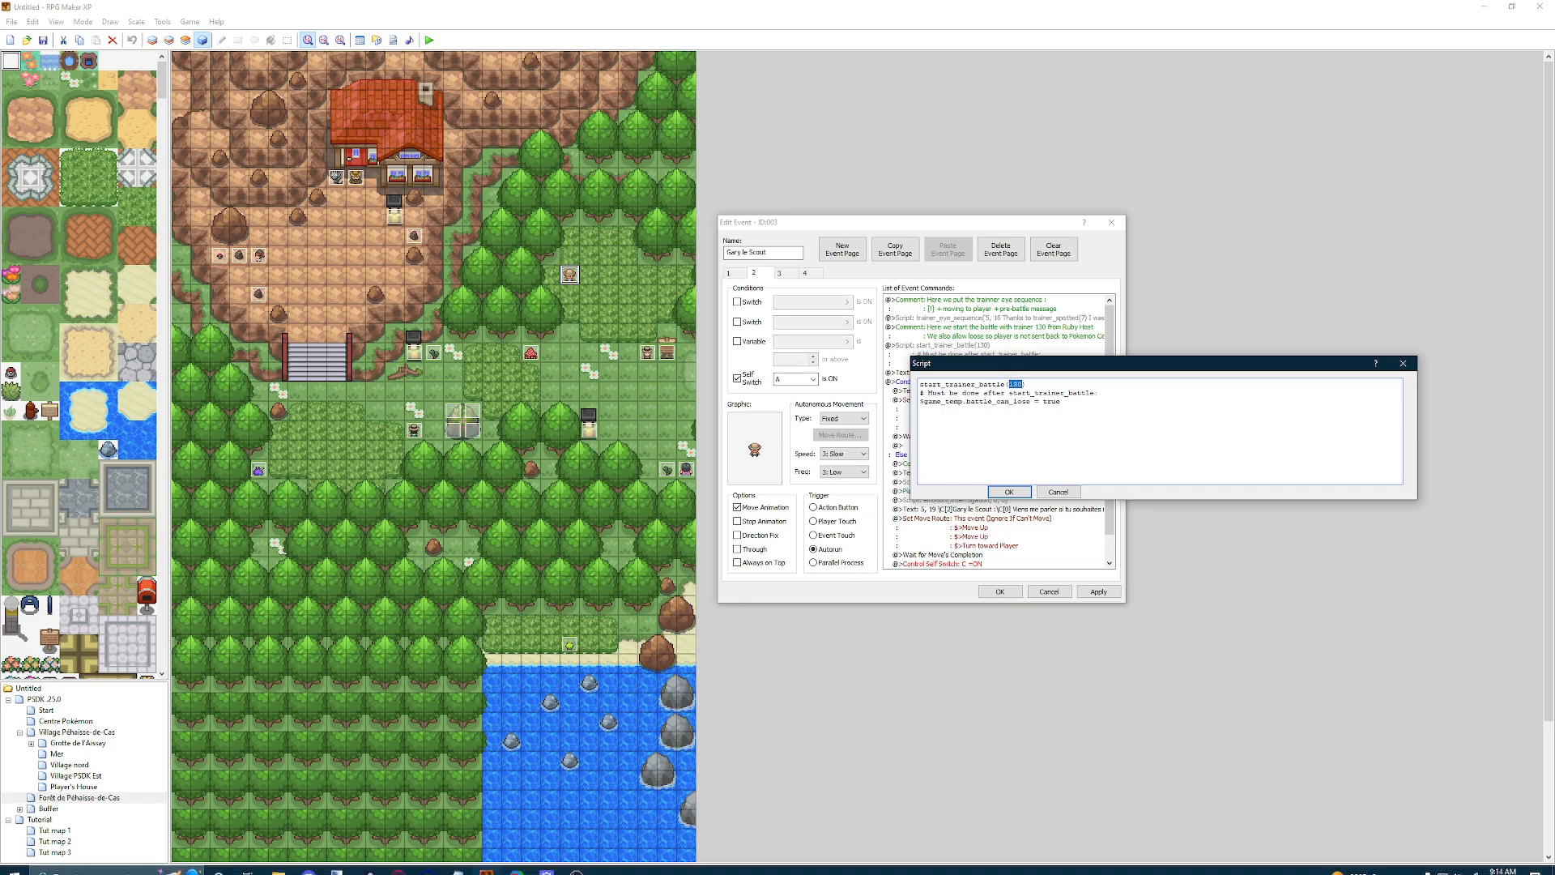
pyautogui.click(549, 860)
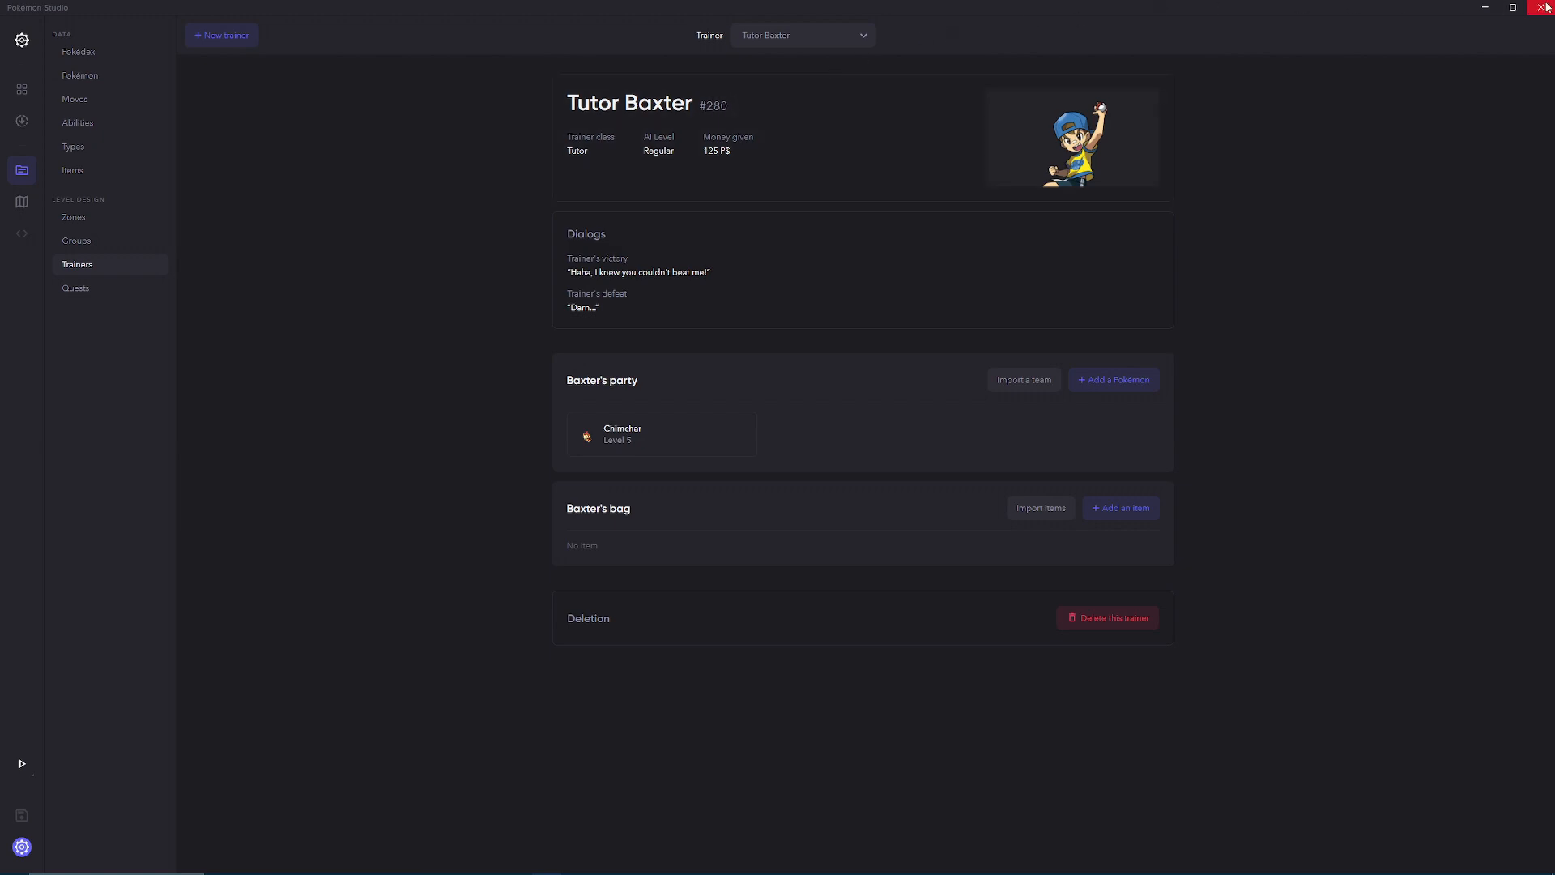
pyautogui.click(1485, 7)
pyautogui.write('280')
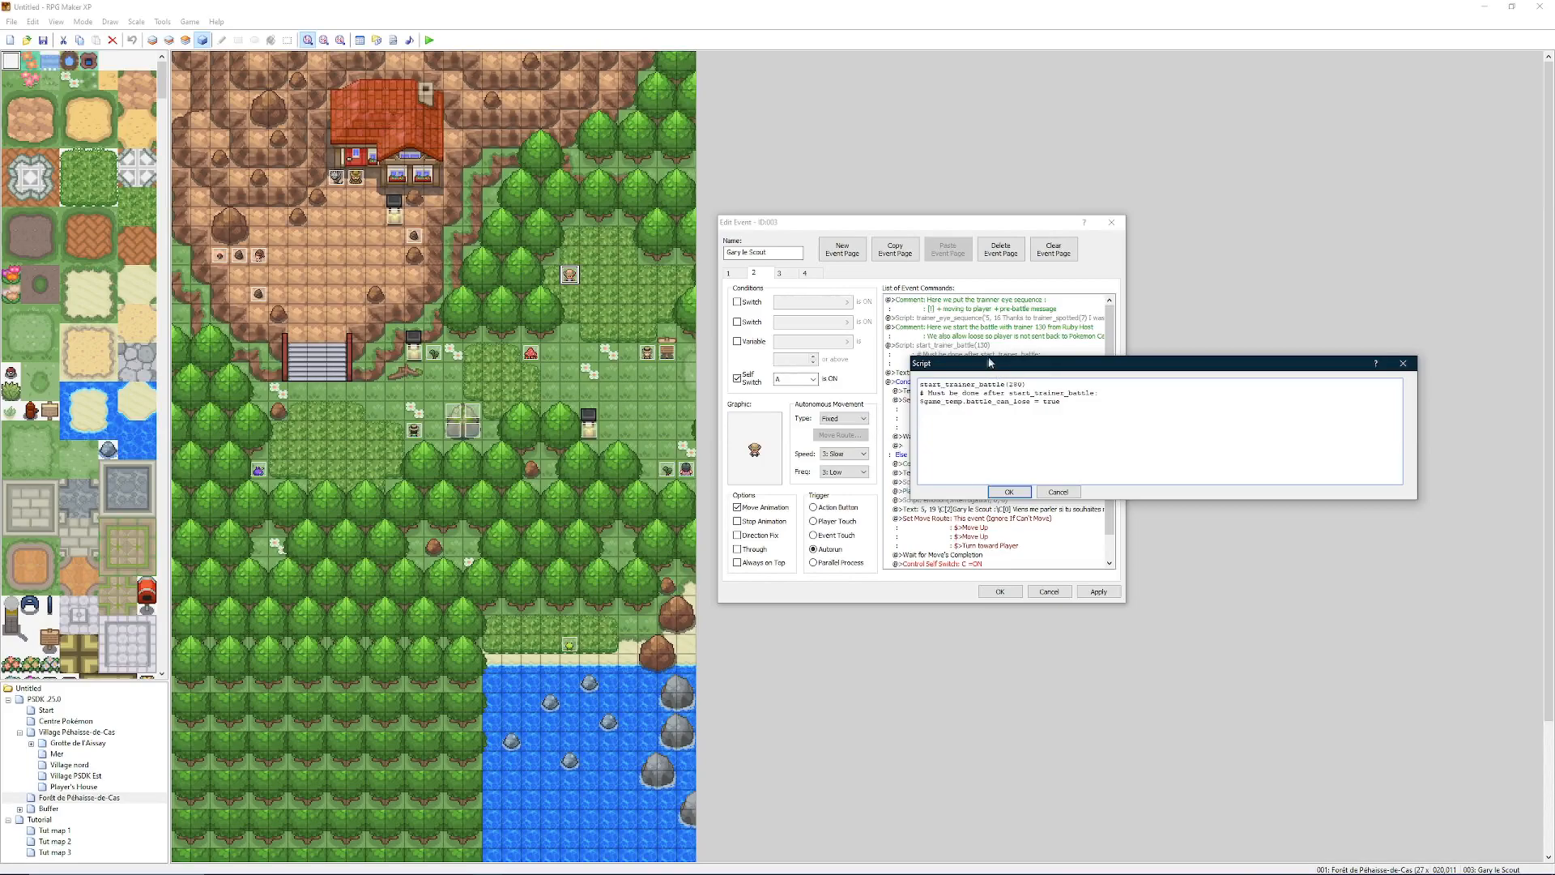
# Step: Review the $game_temp.battle_can_lose = true line and accept the battle script
pyautogui.moveTo(978, 373); pyautogui.dragTo(278, 380)
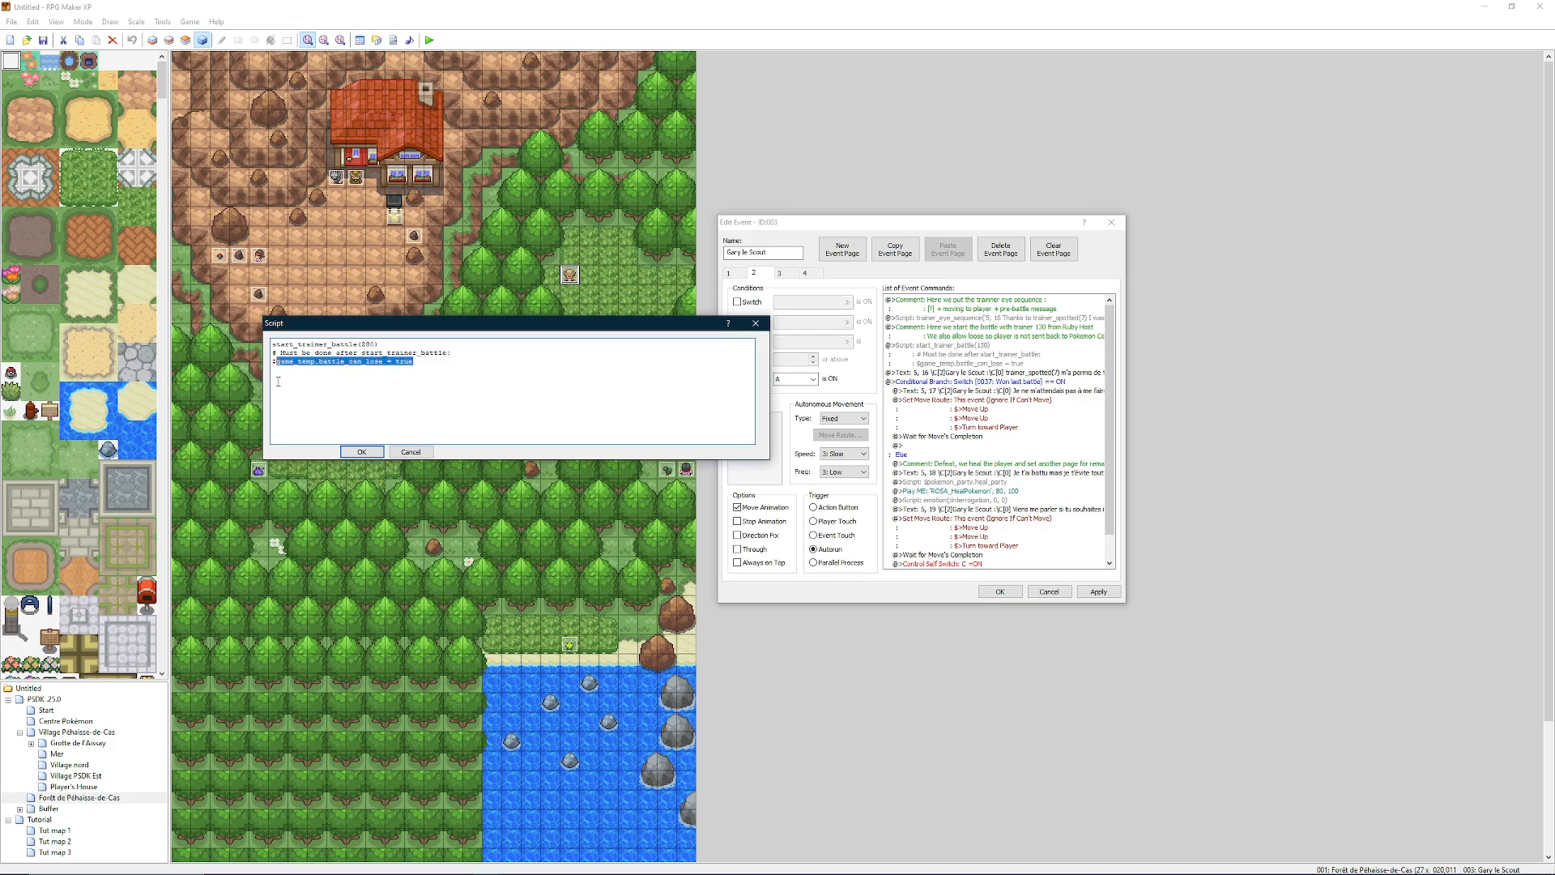
pyautogui.moveTo(439, 384); pyautogui.dragTo(273, 389)
pyautogui.moveTo(414, 385); pyautogui.dragTo(397, 386)
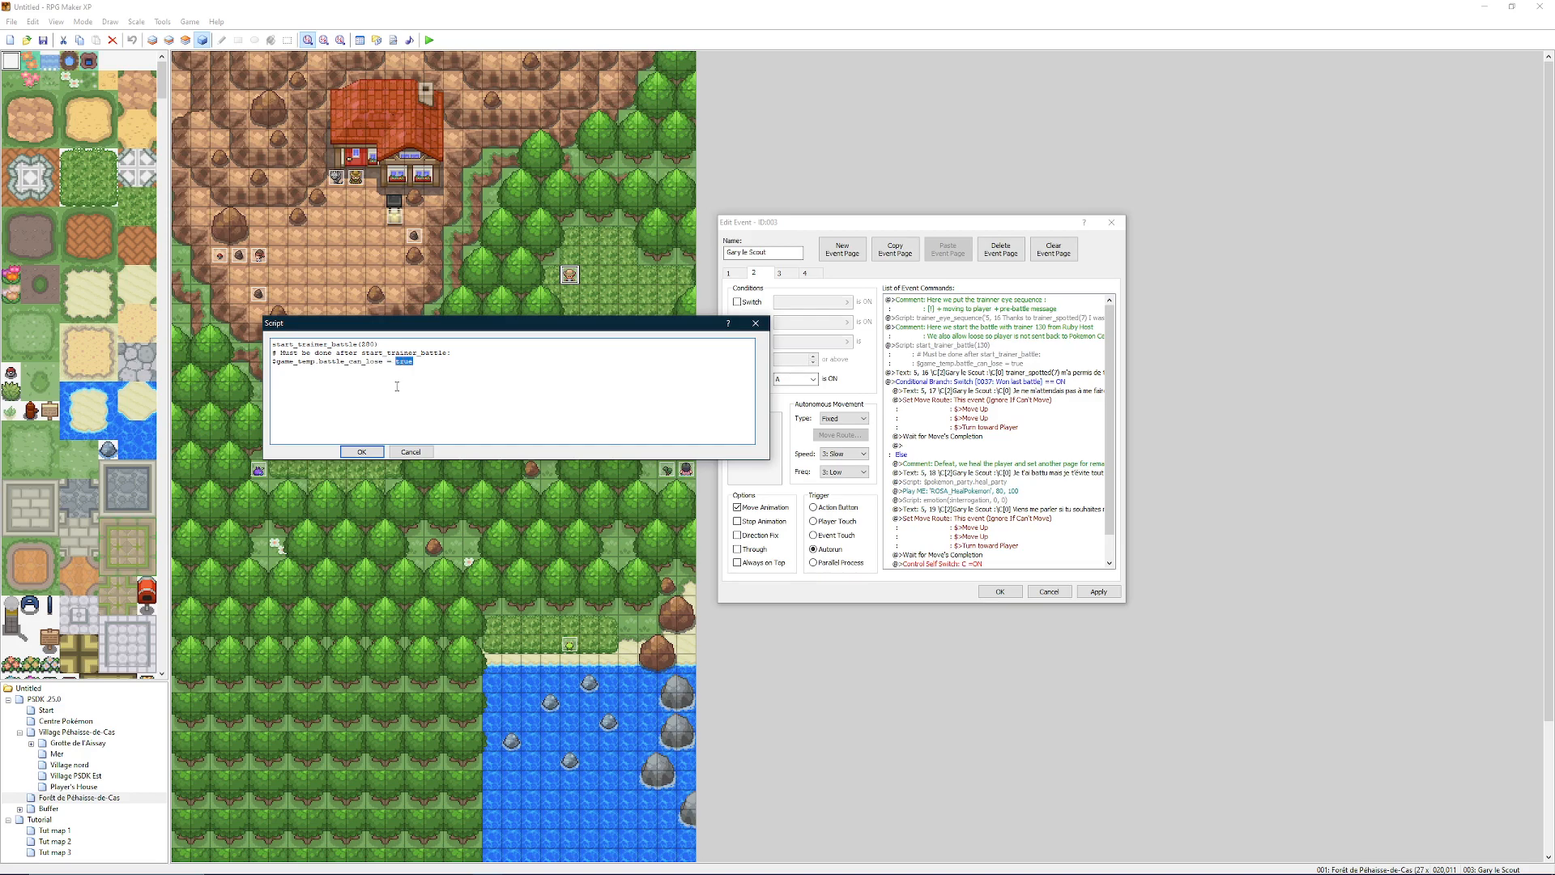
pyautogui.moveTo(396, 386); pyautogui.dragTo(411, 385)
pyautogui.click(362, 452)
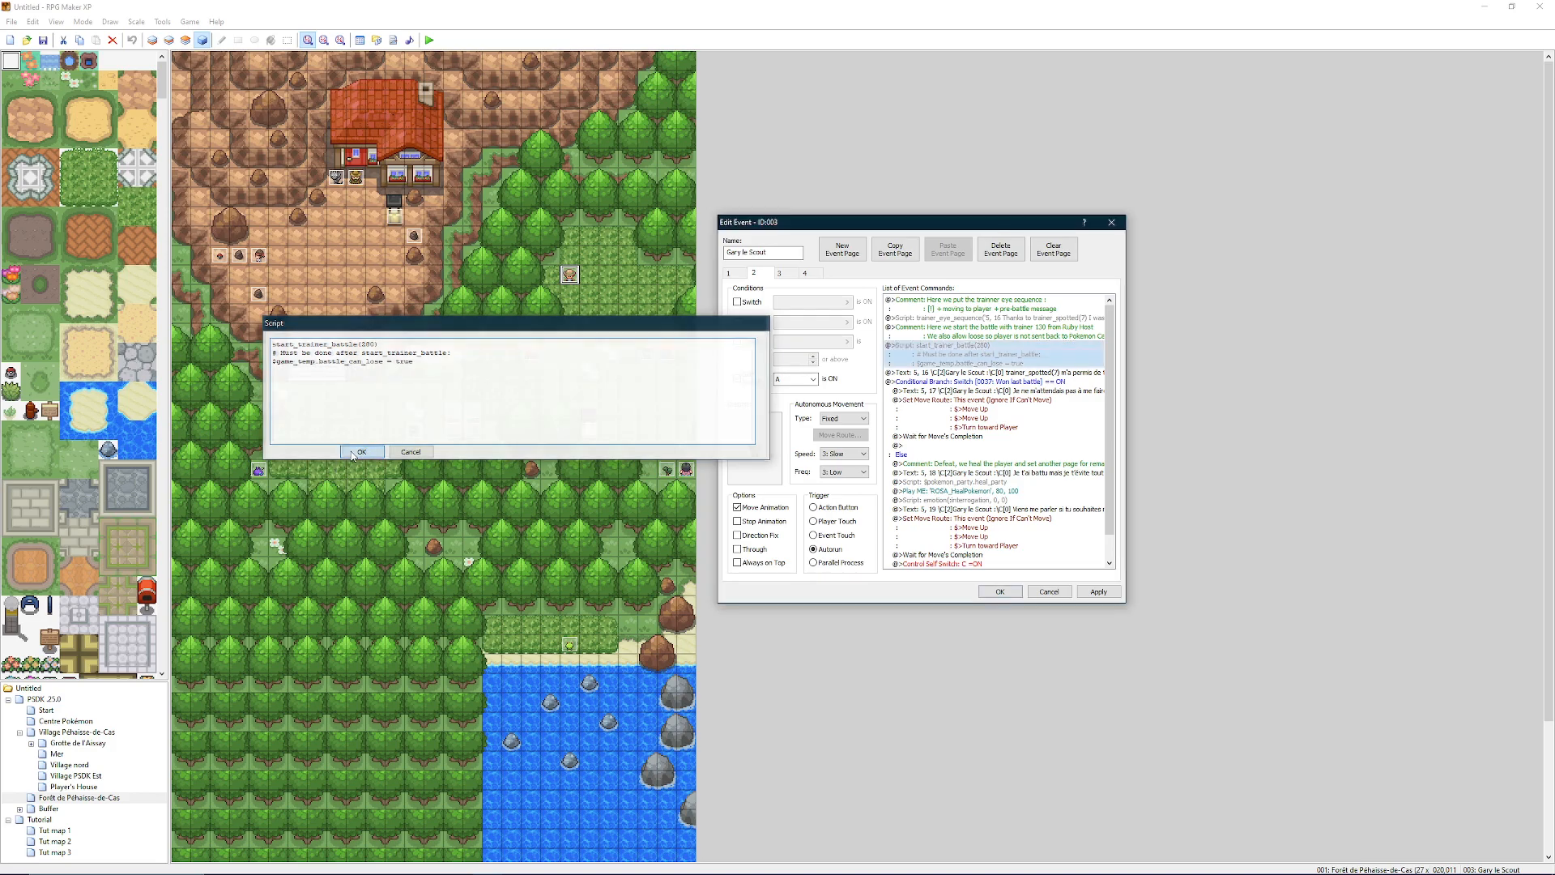
# Step: Open Gary's message following the battle script and try removing its leading 5, 16 text reference
pyautogui.doubleClick(997, 372)
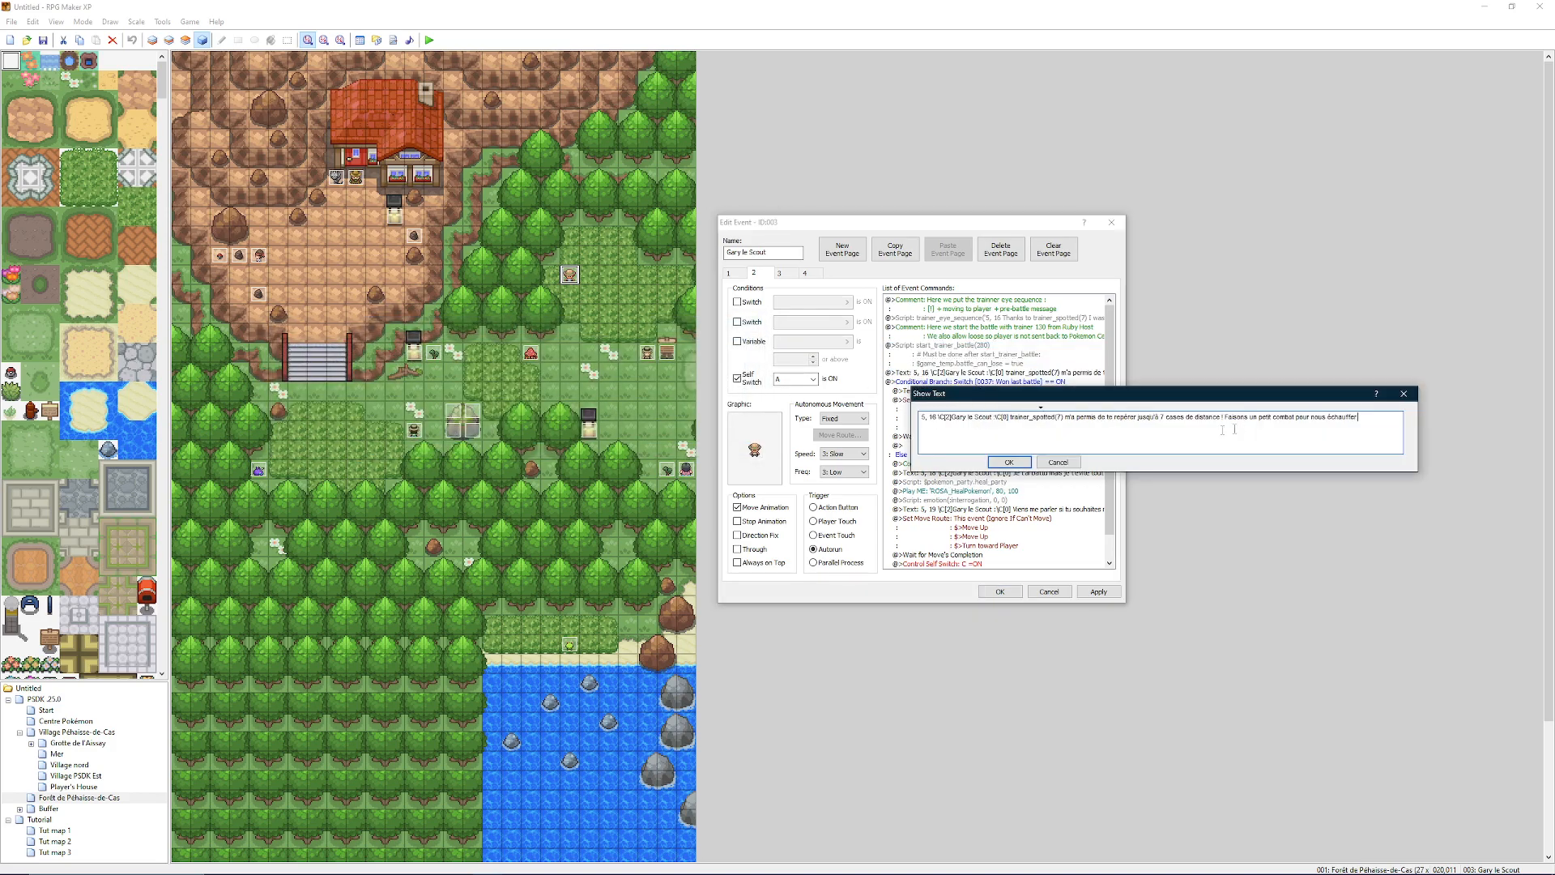
pyautogui.moveTo(1358, 417); pyautogui.dragTo(960, 445)
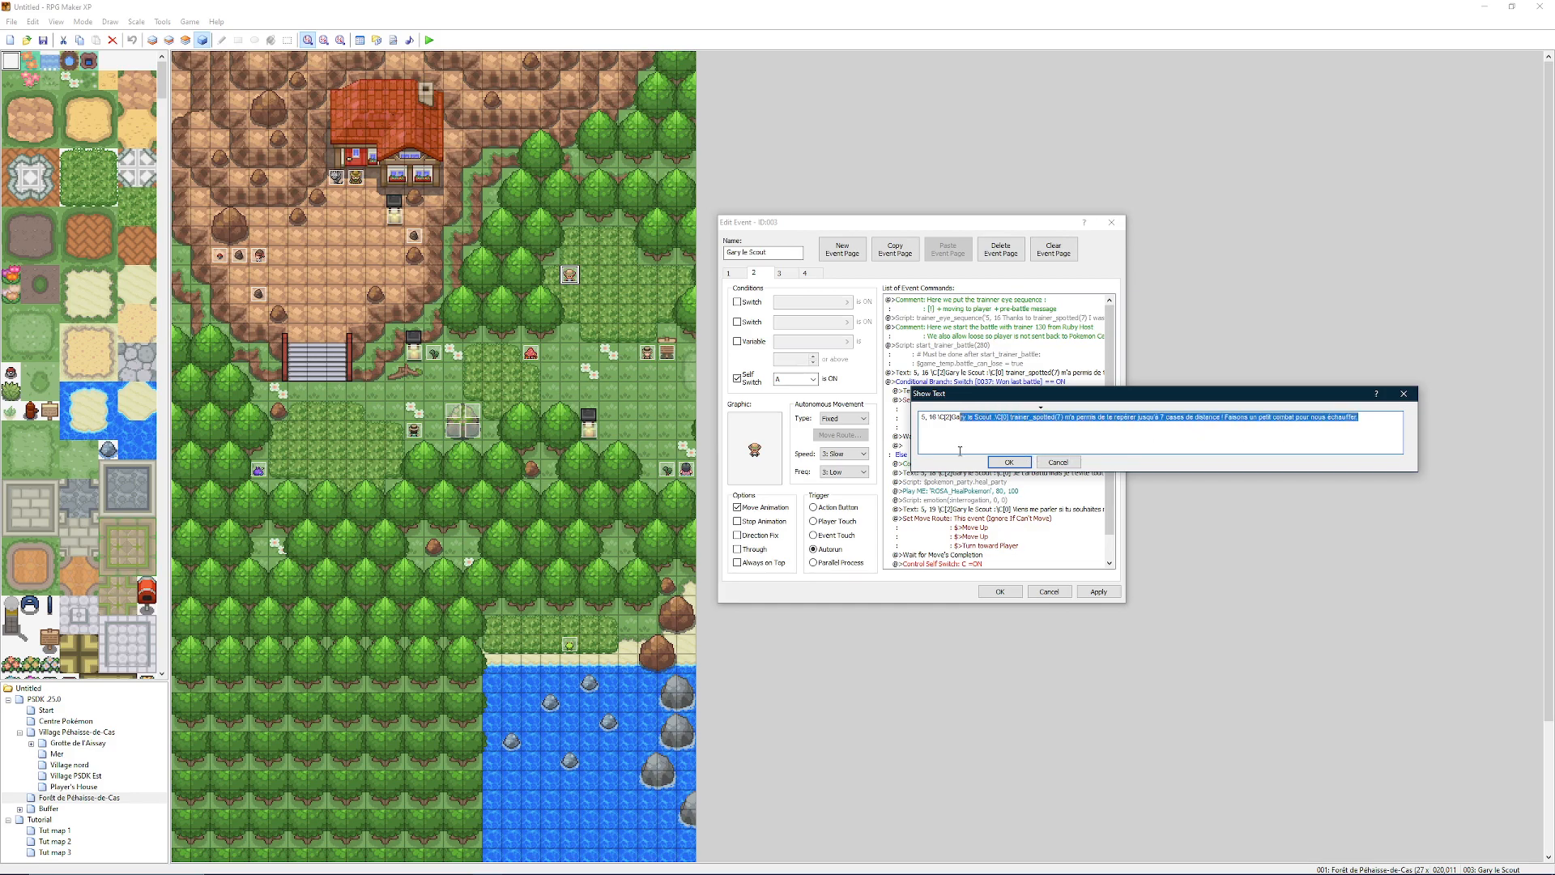
pyautogui.click(941, 444)
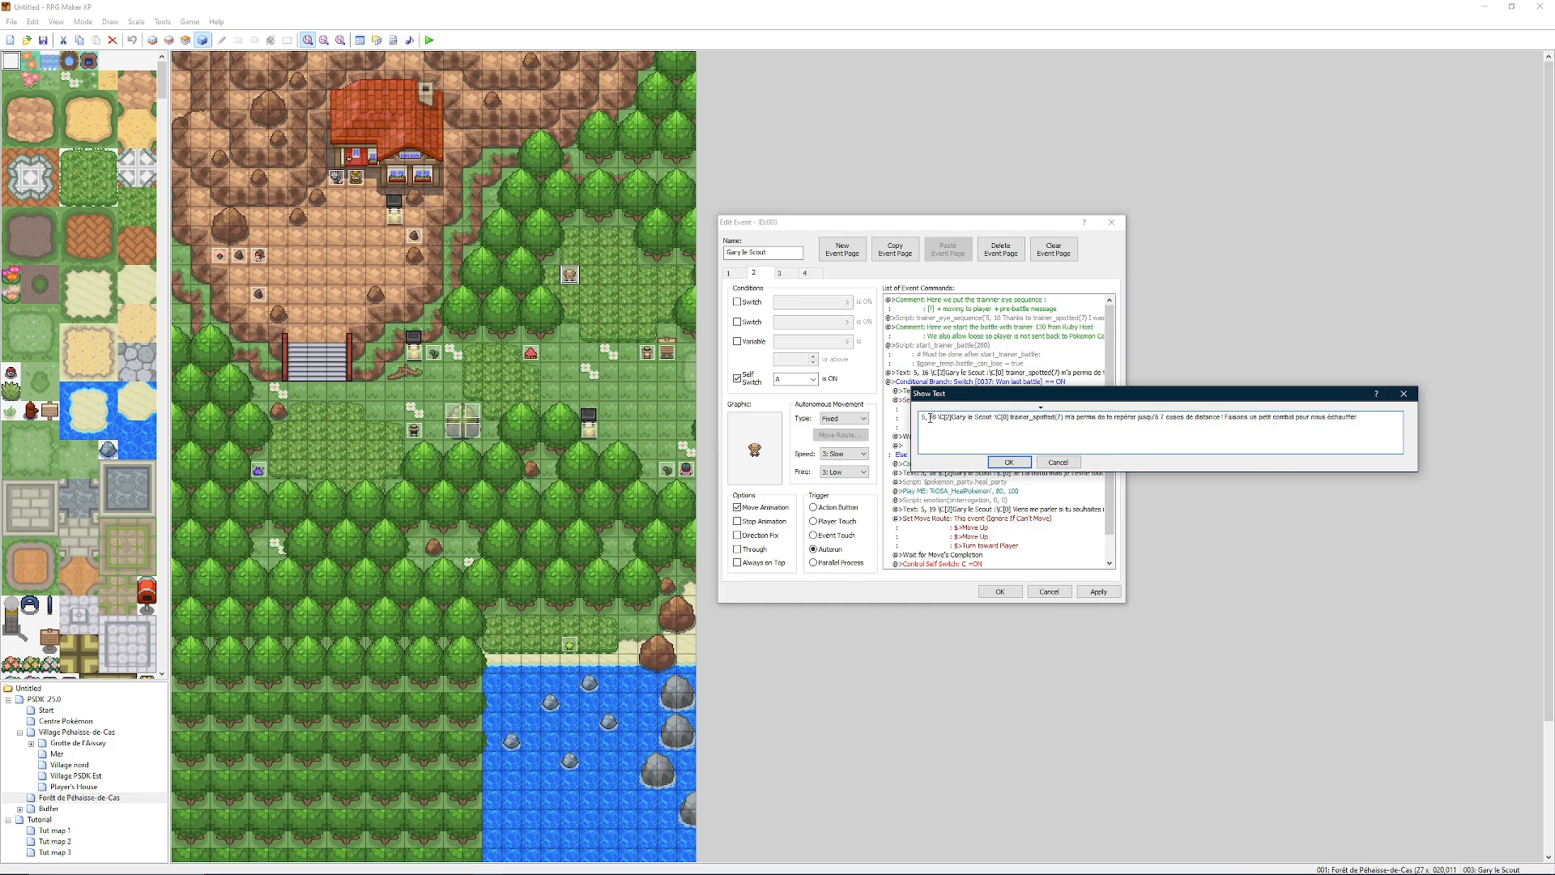
pyautogui.moveTo(938, 417); pyautogui.dragTo(914, 421)
pyautogui.press('Delete')
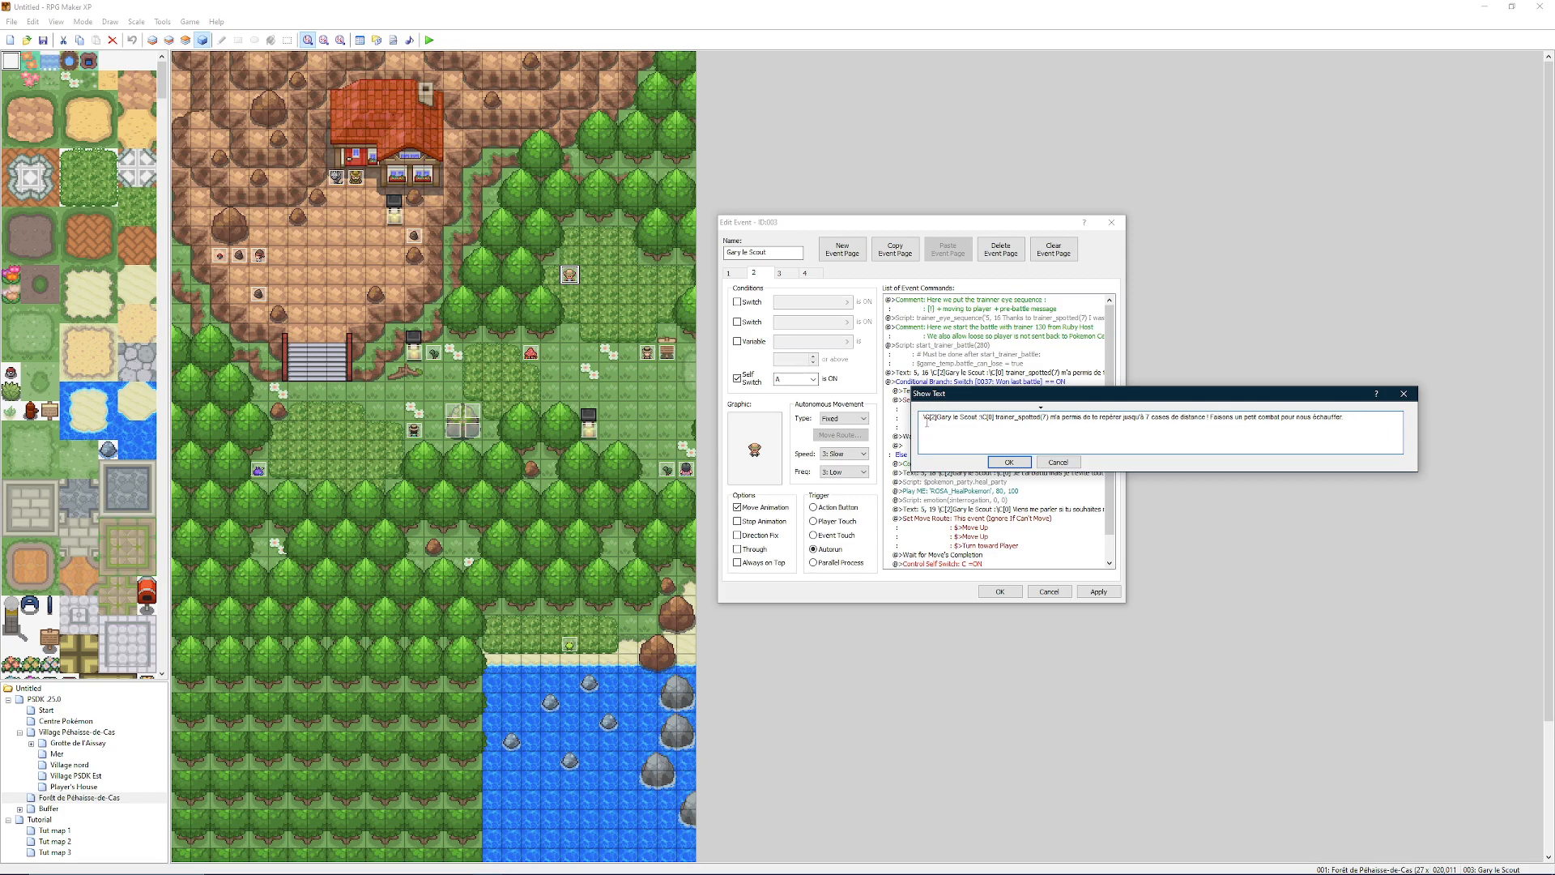
pyautogui.press('Delete')
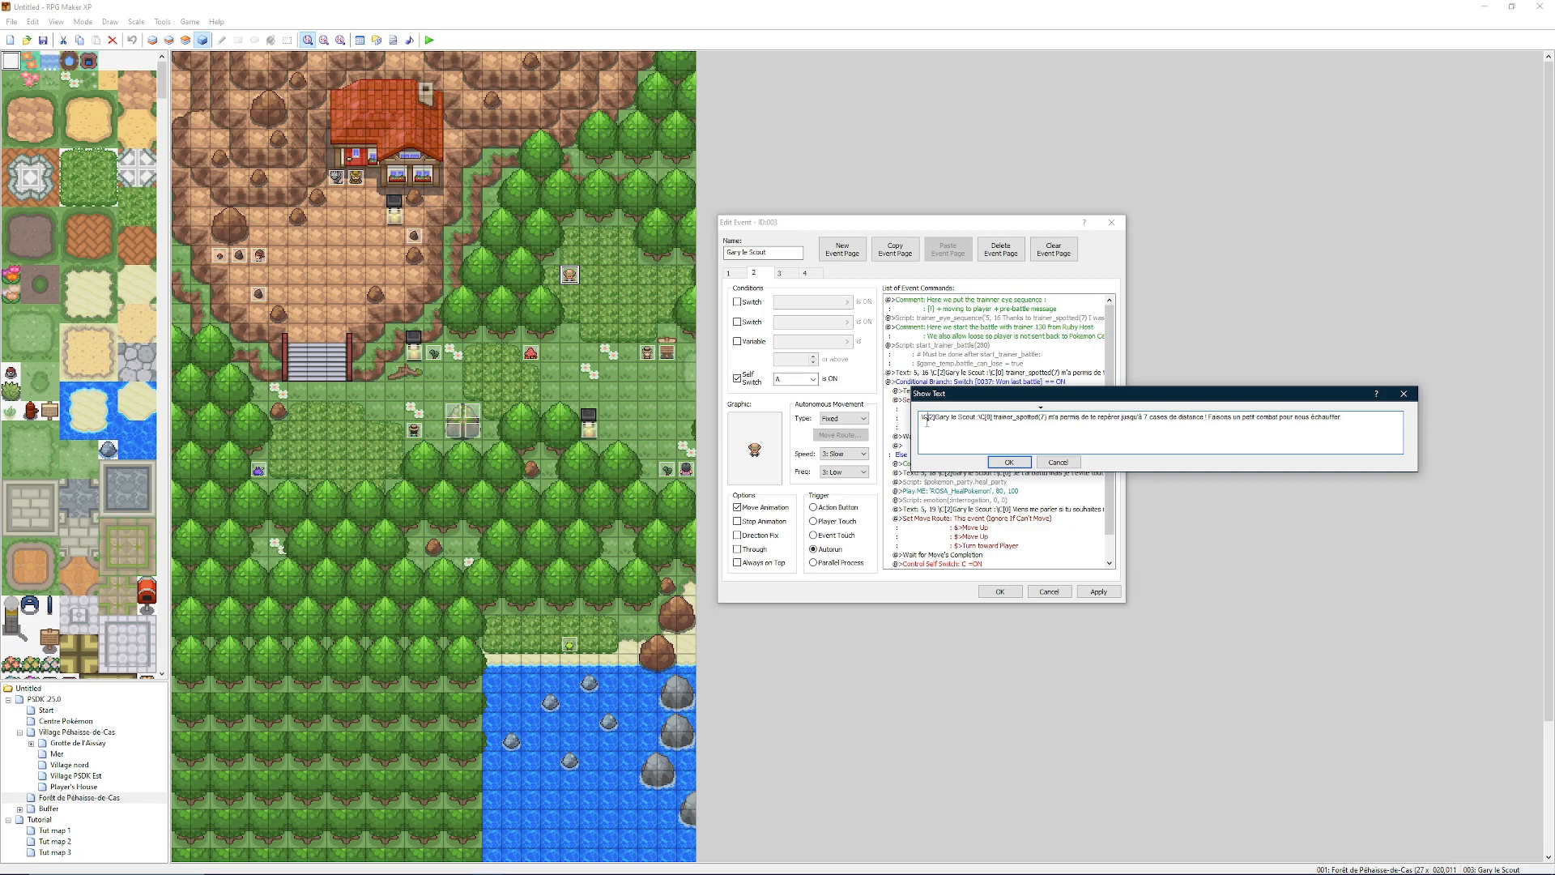
# Step: Examine the colour codes around Gary's name and the dialogue after them, and discard the message edits
pyautogui.moveTo(928, 416); pyautogui.dragTo(922, 416)
pyautogui.click(931, 420)
pyautogui.moveTo(933, 416)
pyautogui.mouseDown()
pyautogui.moveTo(978, 421)
pyautogui.moveTo(937, 423)
pyautogui.mouseUp()
pyautogui.click(934, 420)
pyautogui.rightClick(963, 437)
pyautogui.click(986, 419)
pyautogui.moveTo(988, 423); pyautogui.dragTo(991, 424)
pyautogui.moveTo(996, 420); pyautogui.dragTo(1333, 437)
pyautogui.click(1205, 443)
pyautogui.click(1057, 462)
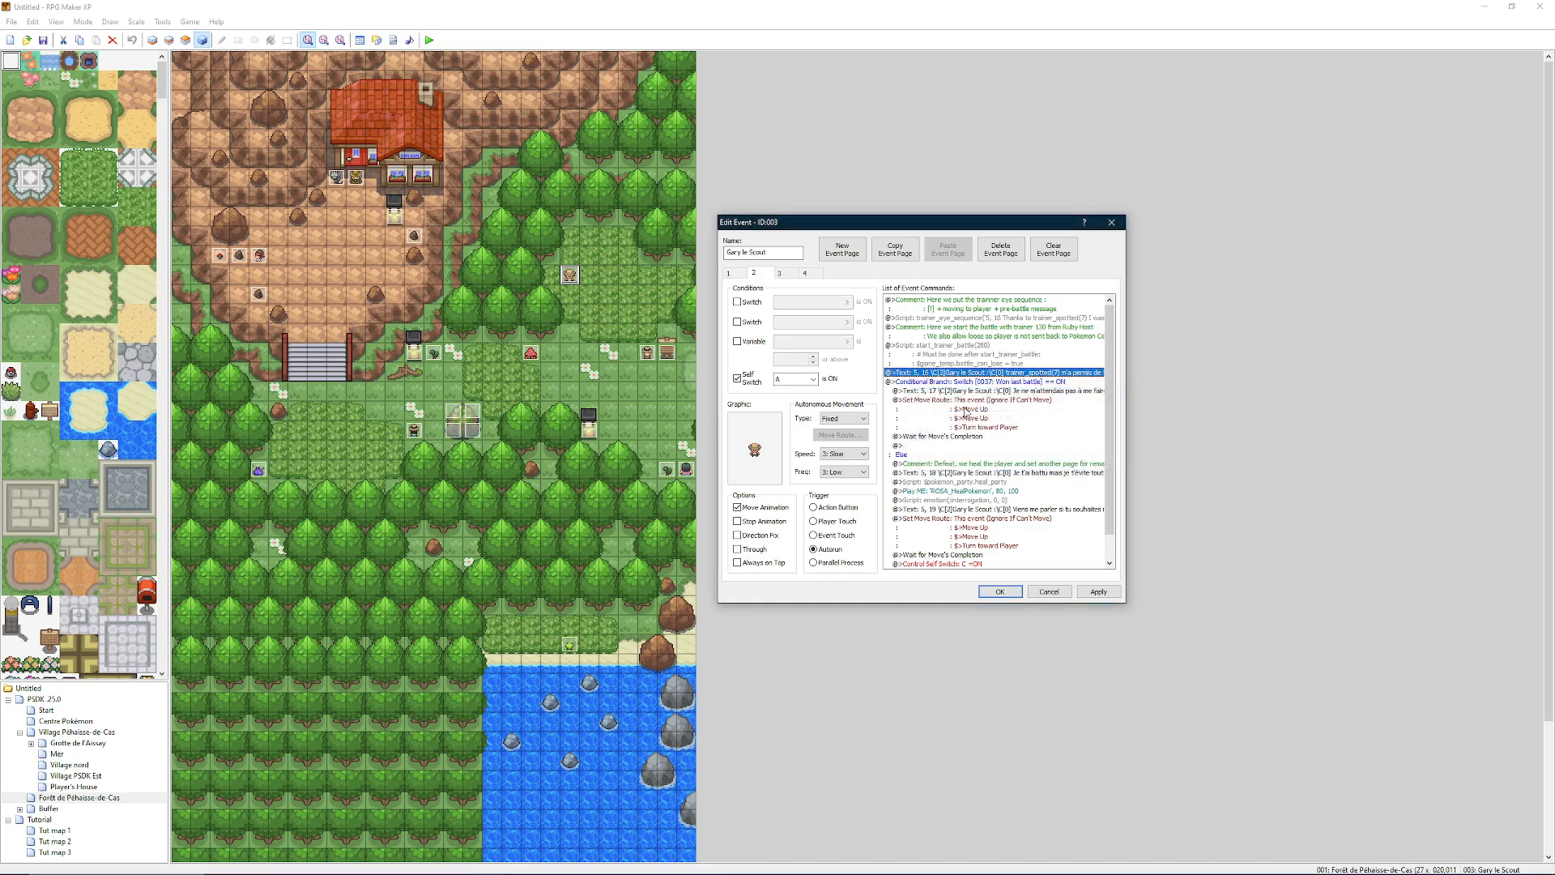
# Step: Reopen Gary's message following the battle script, examine its 5, 16 text reference and dialogue, and close it
pyautogui.doubleClick(956, 372)
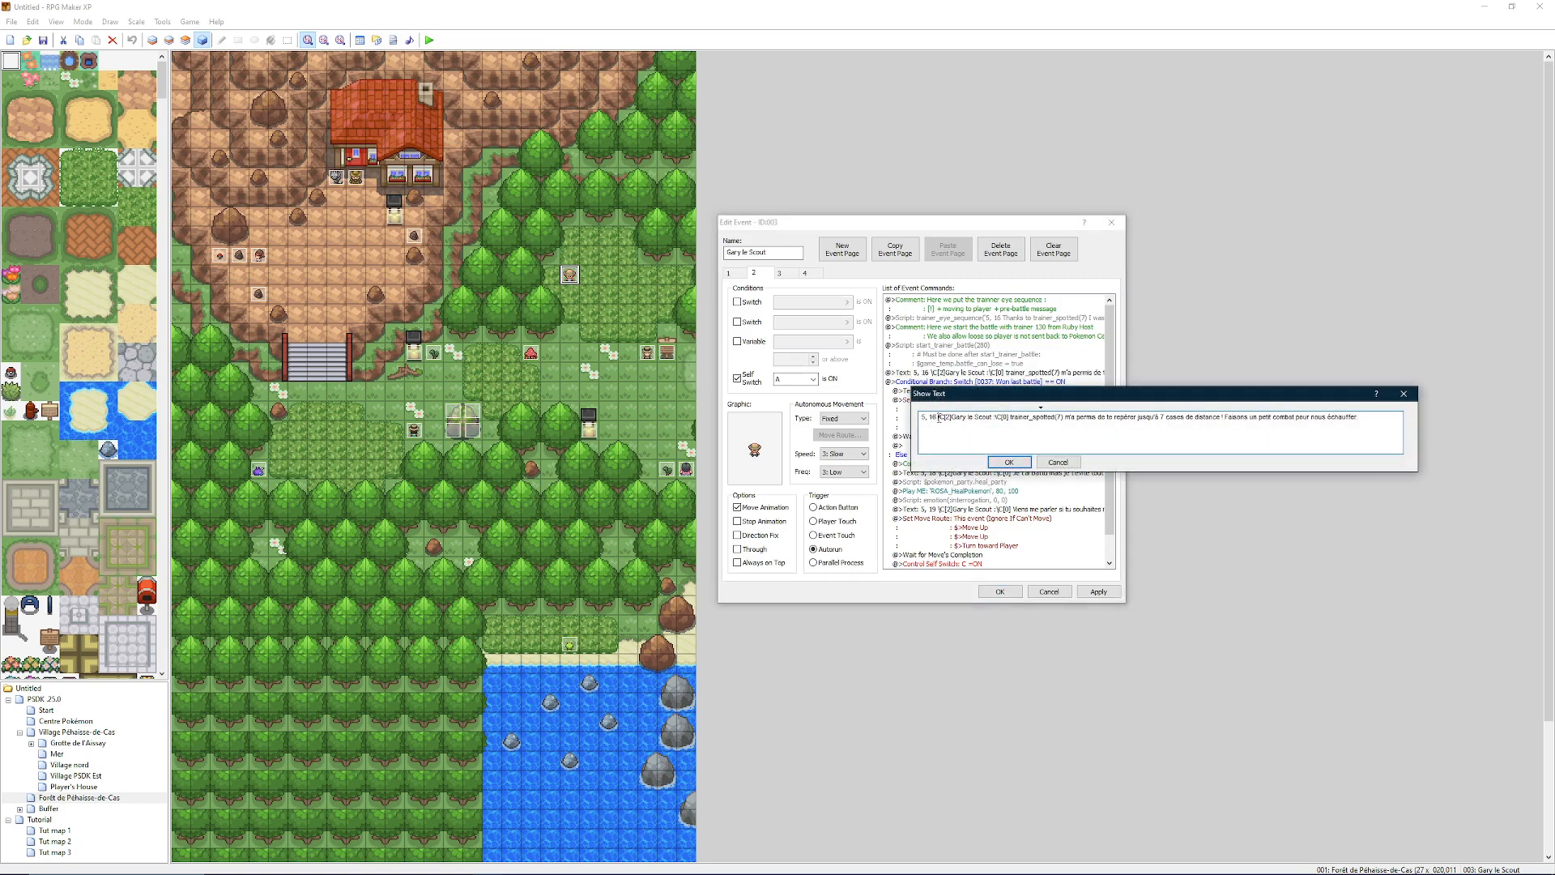
pyautogui.moveTo(937, 418); pyautogui.dragTo(920, 417)
pyautogui.moveTo(950, 418); pyautogui.dragTo(1369, 405)
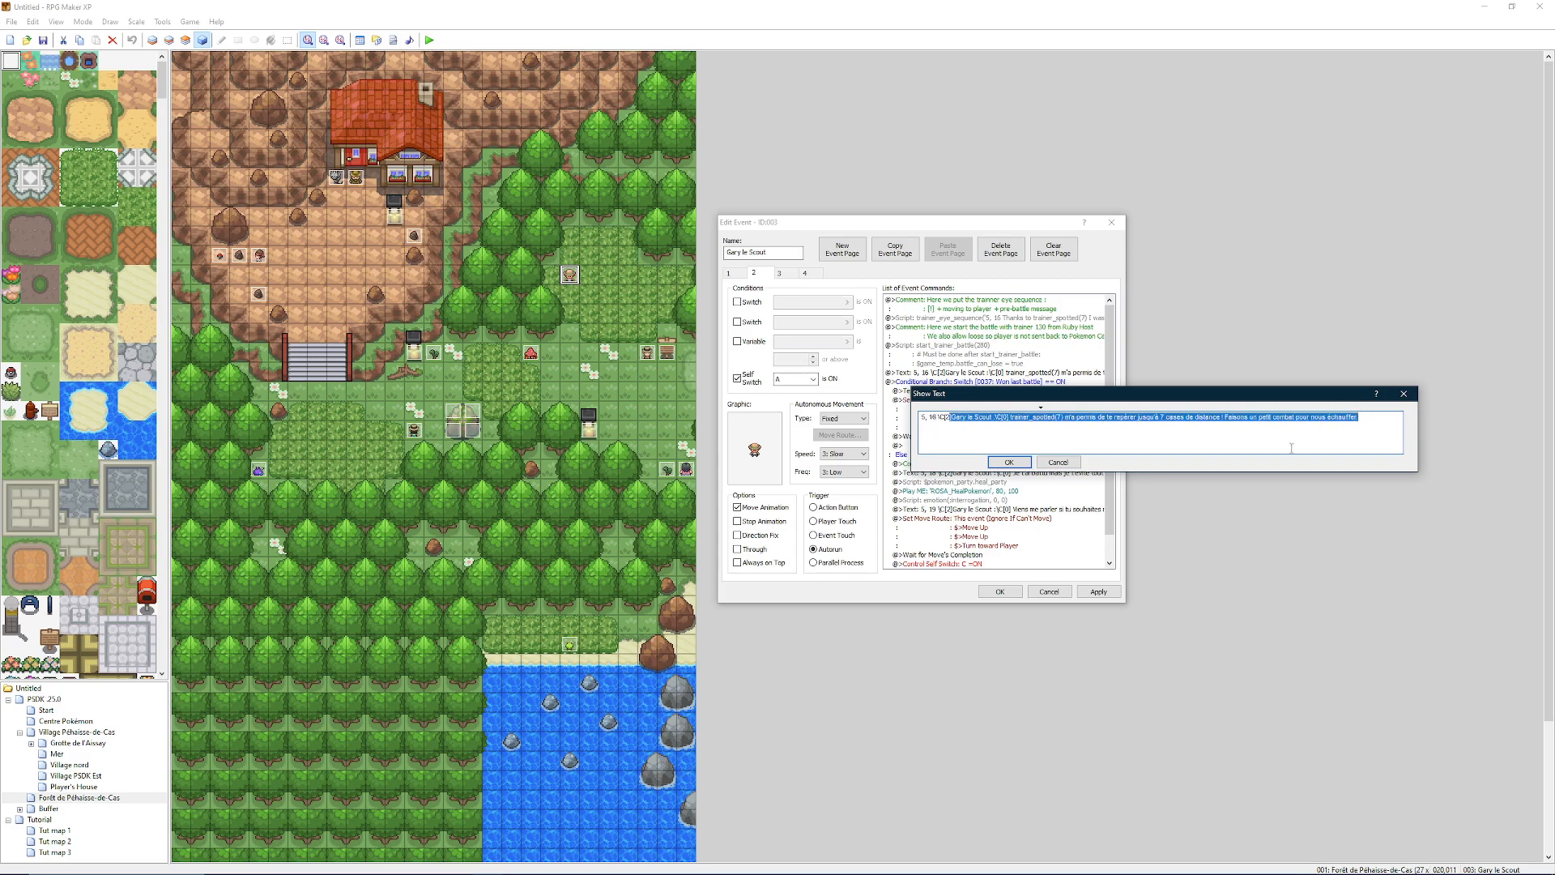
pyautogui.moveTo(937, 418); pyautogui.dragTo(921, 421)
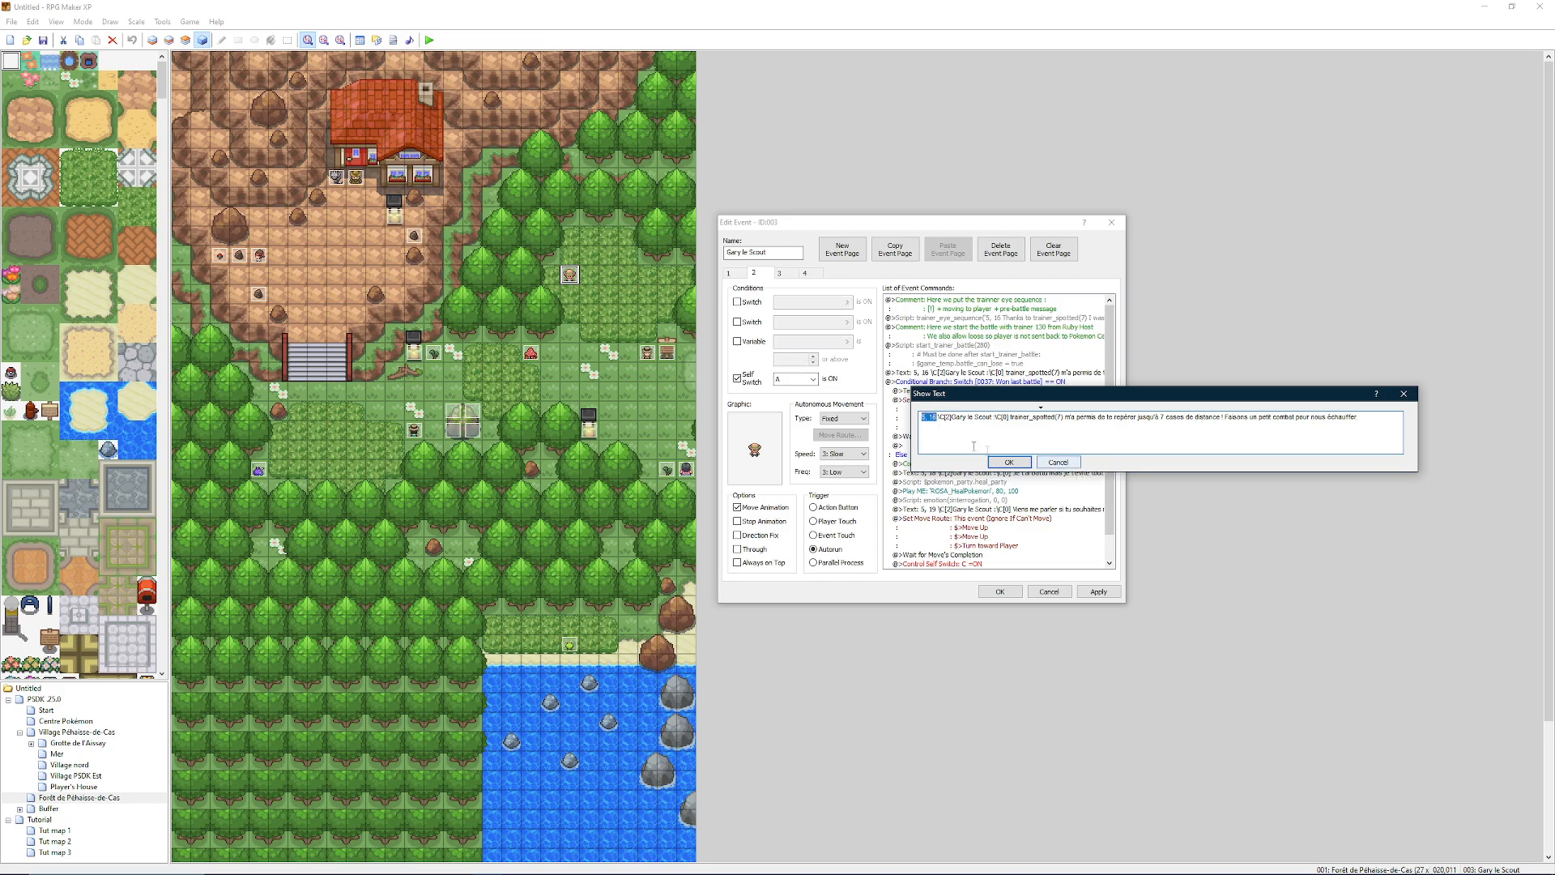
pyautogui.click(939, 421)
pyautogui.moveTo(935, 421); pyautogui.dragTo(922, 420)
pyautogui.click(1009, 462)
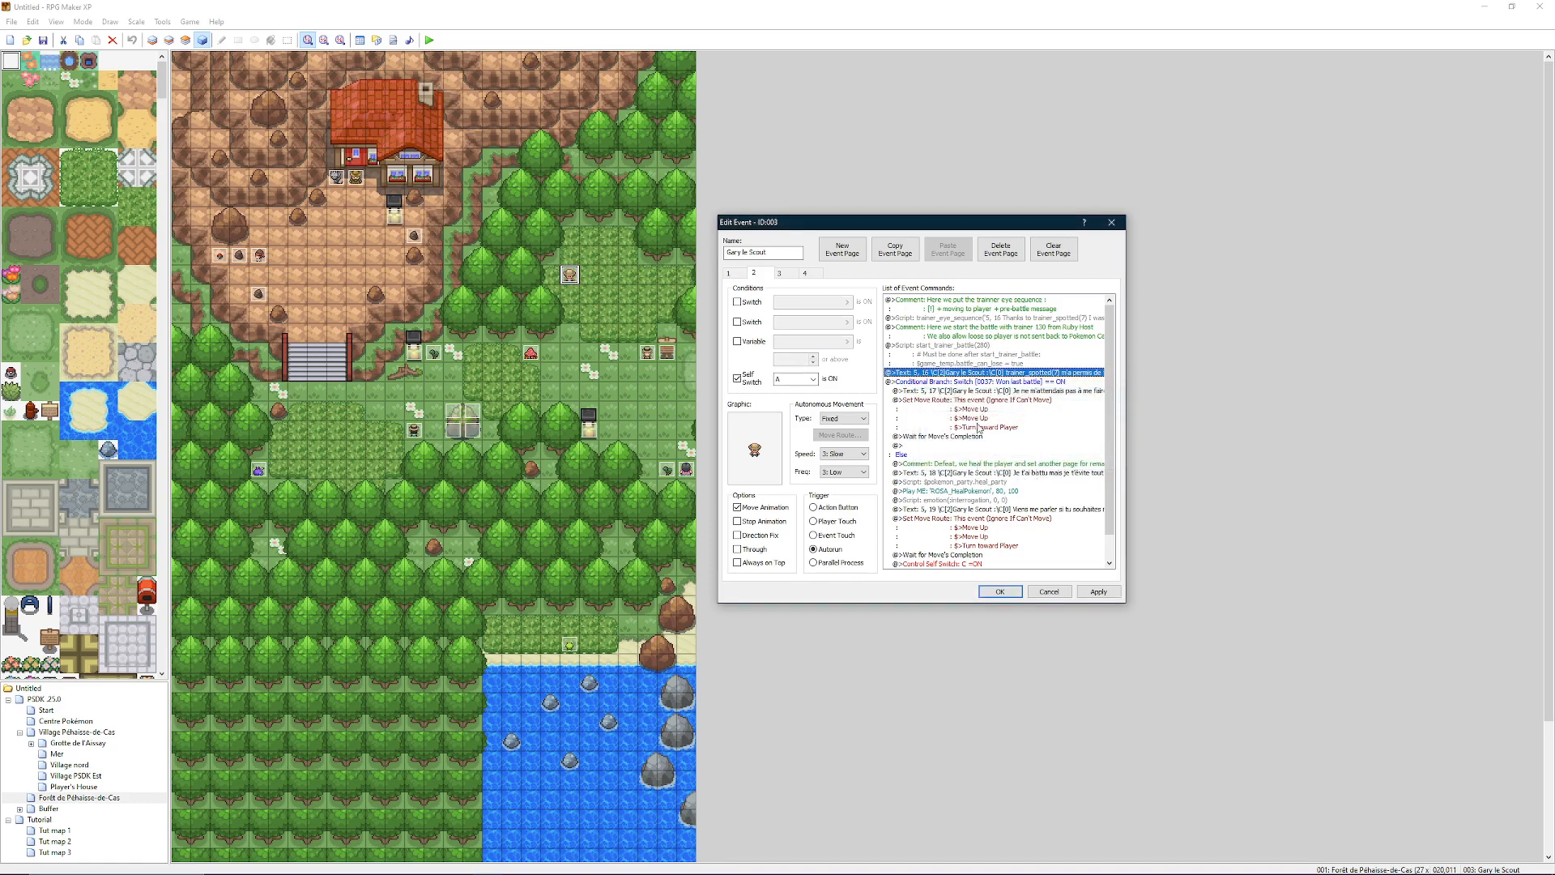
# Step: Examine the conditional branch on the Won last battle switch and the battle script and message preceding it
pyautogui.click(997, 387)
pyautogui.rightClick(998, 382)
pyautogui.click(922, 381)
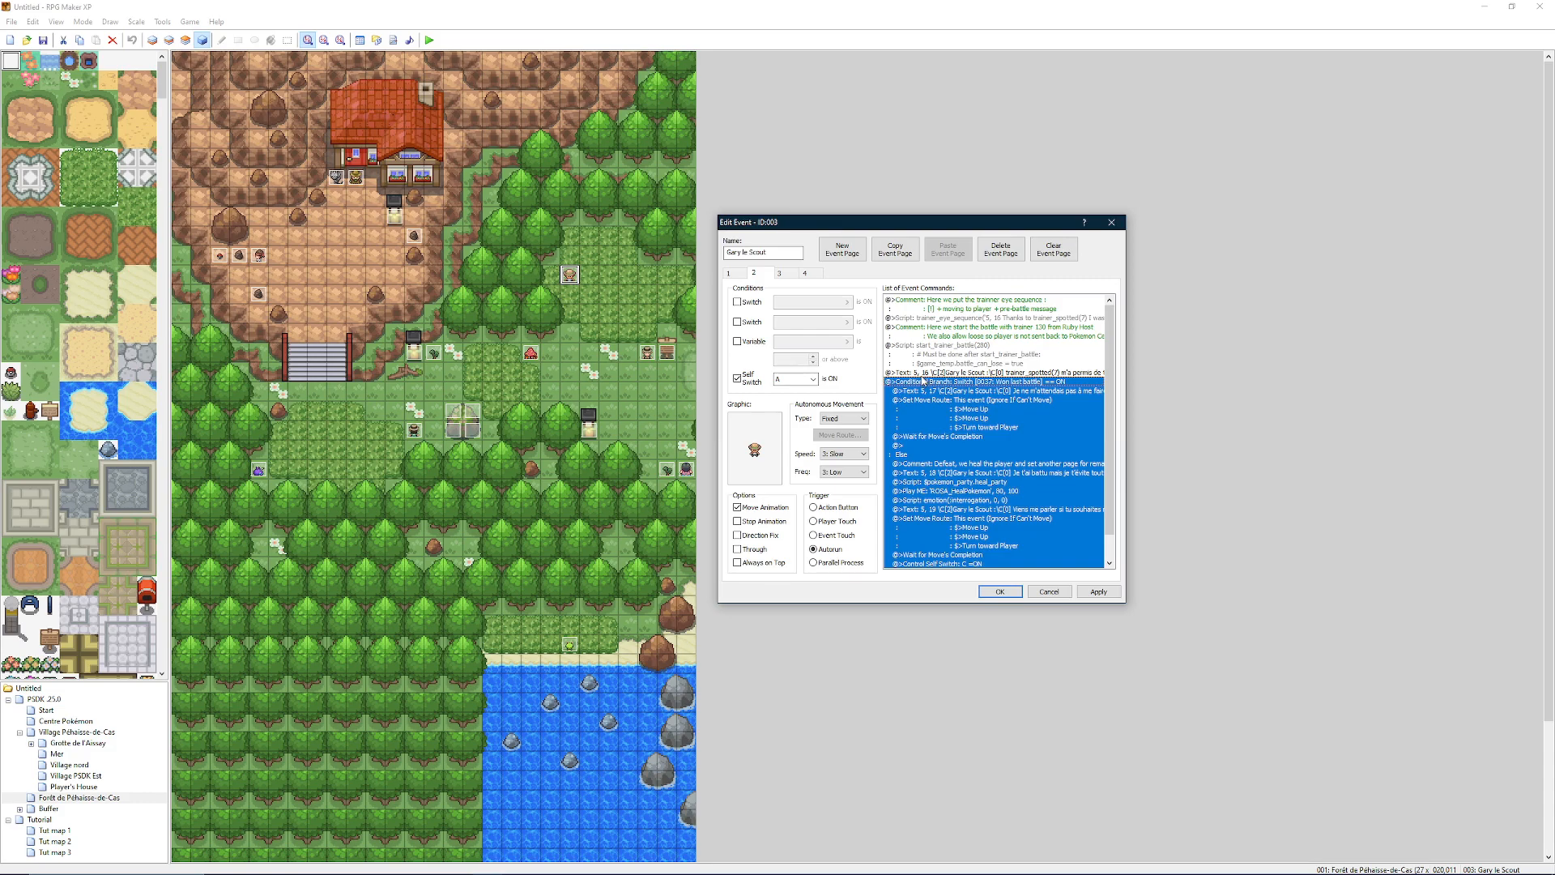
pyautogui.click(1005, 374)
pyautogui.click(1006, 383)
pyautogui.click(954, 363)
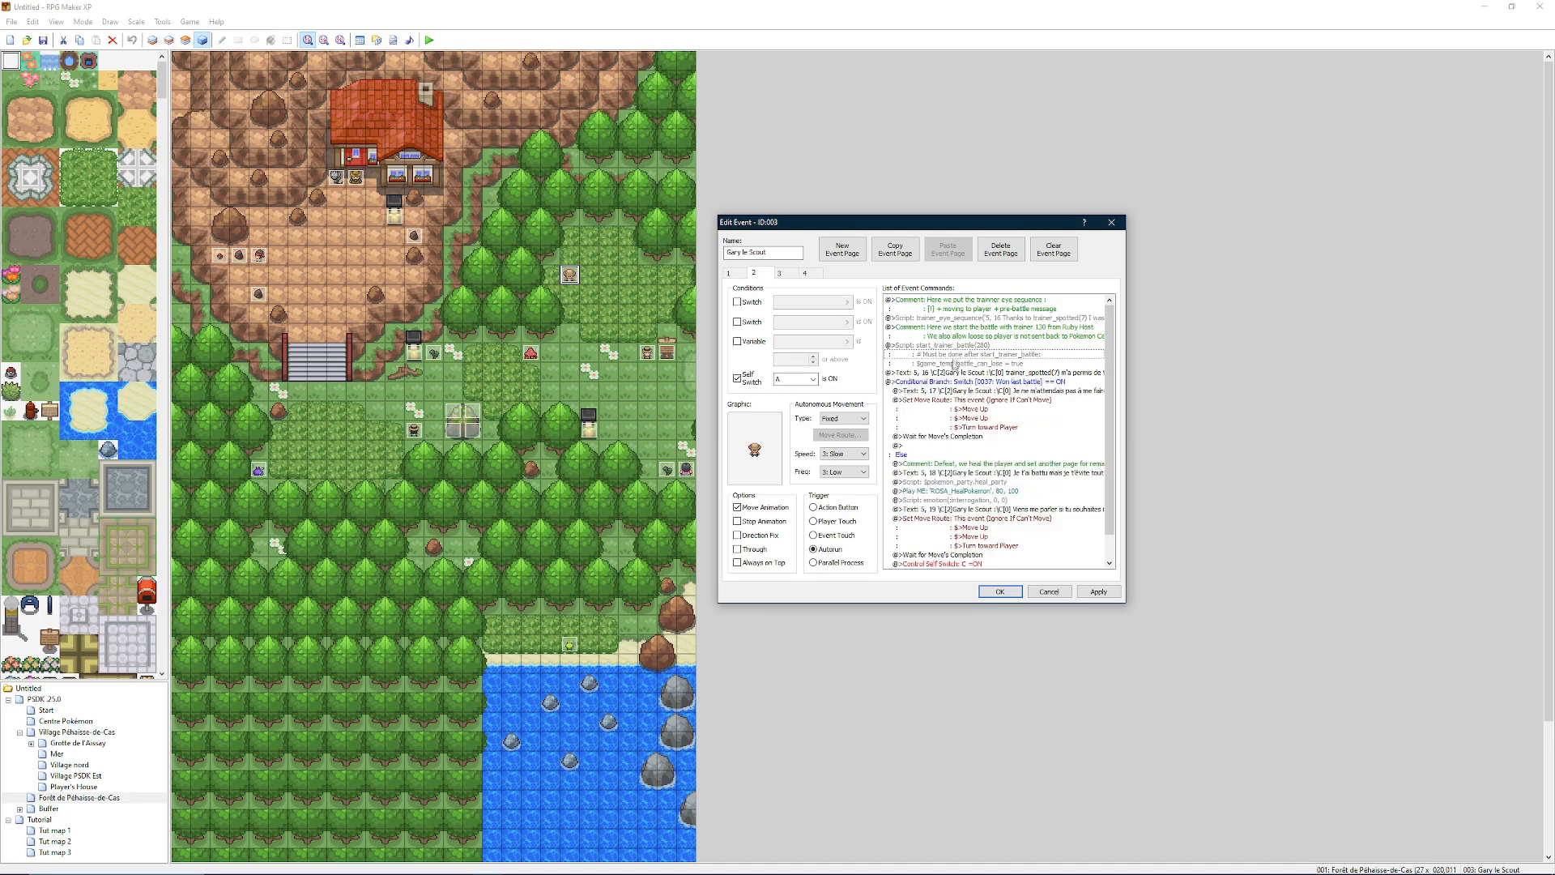
pyautogui.click(946, 383)
# Step: Open Gary's message in the won-battle branch, examine its 5, 17 text reference, and close it without changes
pyautogui.click(953, 390)
pyautogui.rightClick(962, 390)
pyautogui.click(980, 410)
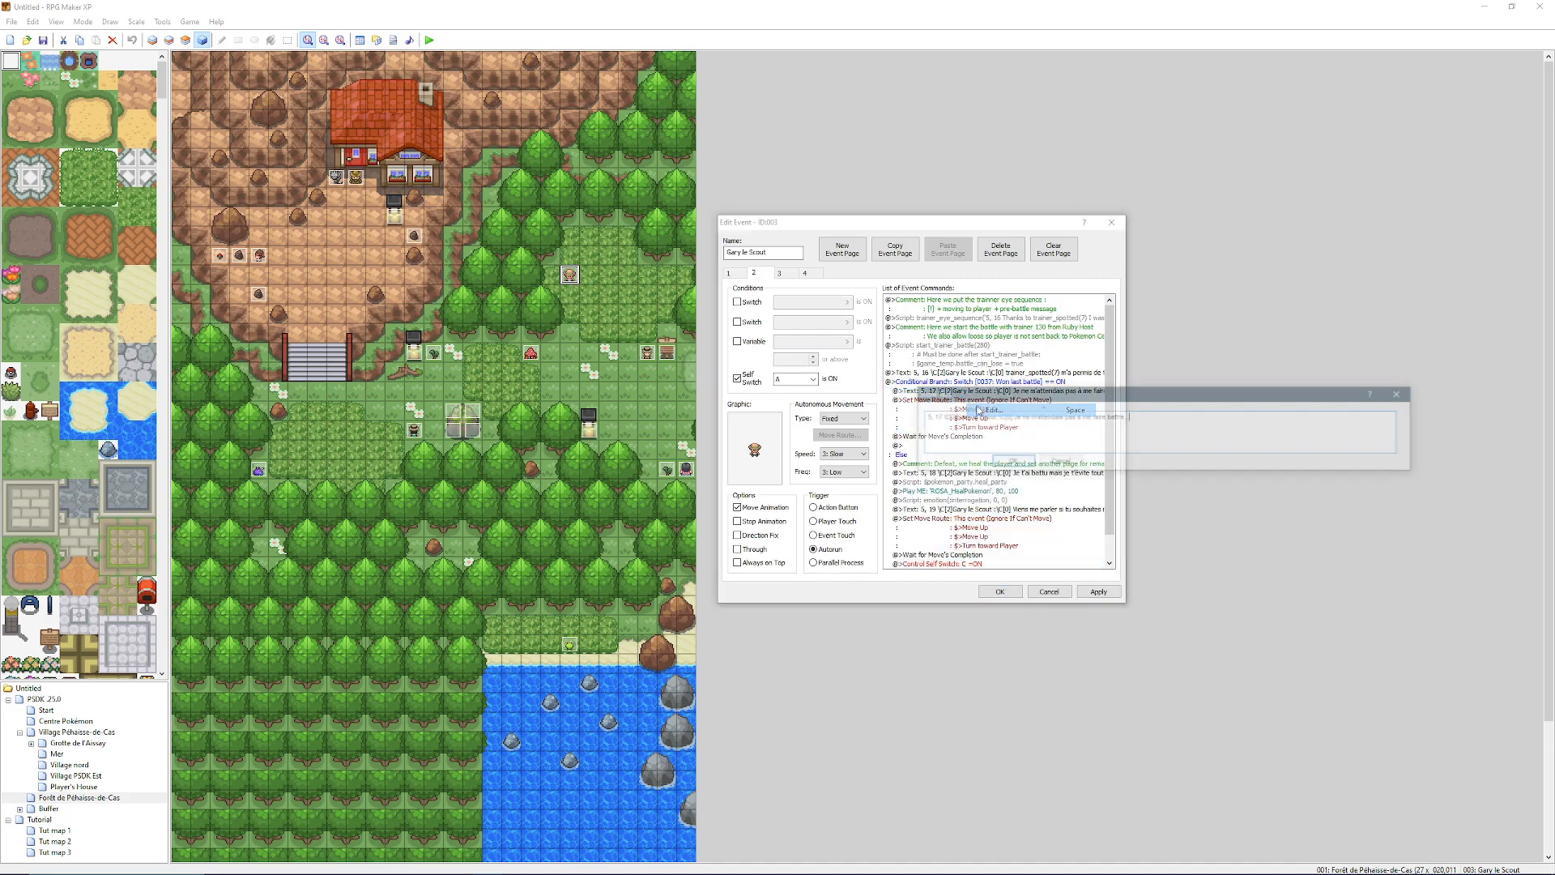
pyautogui.moveTo(937, 421); pyautogui.dragTo(932, 422)
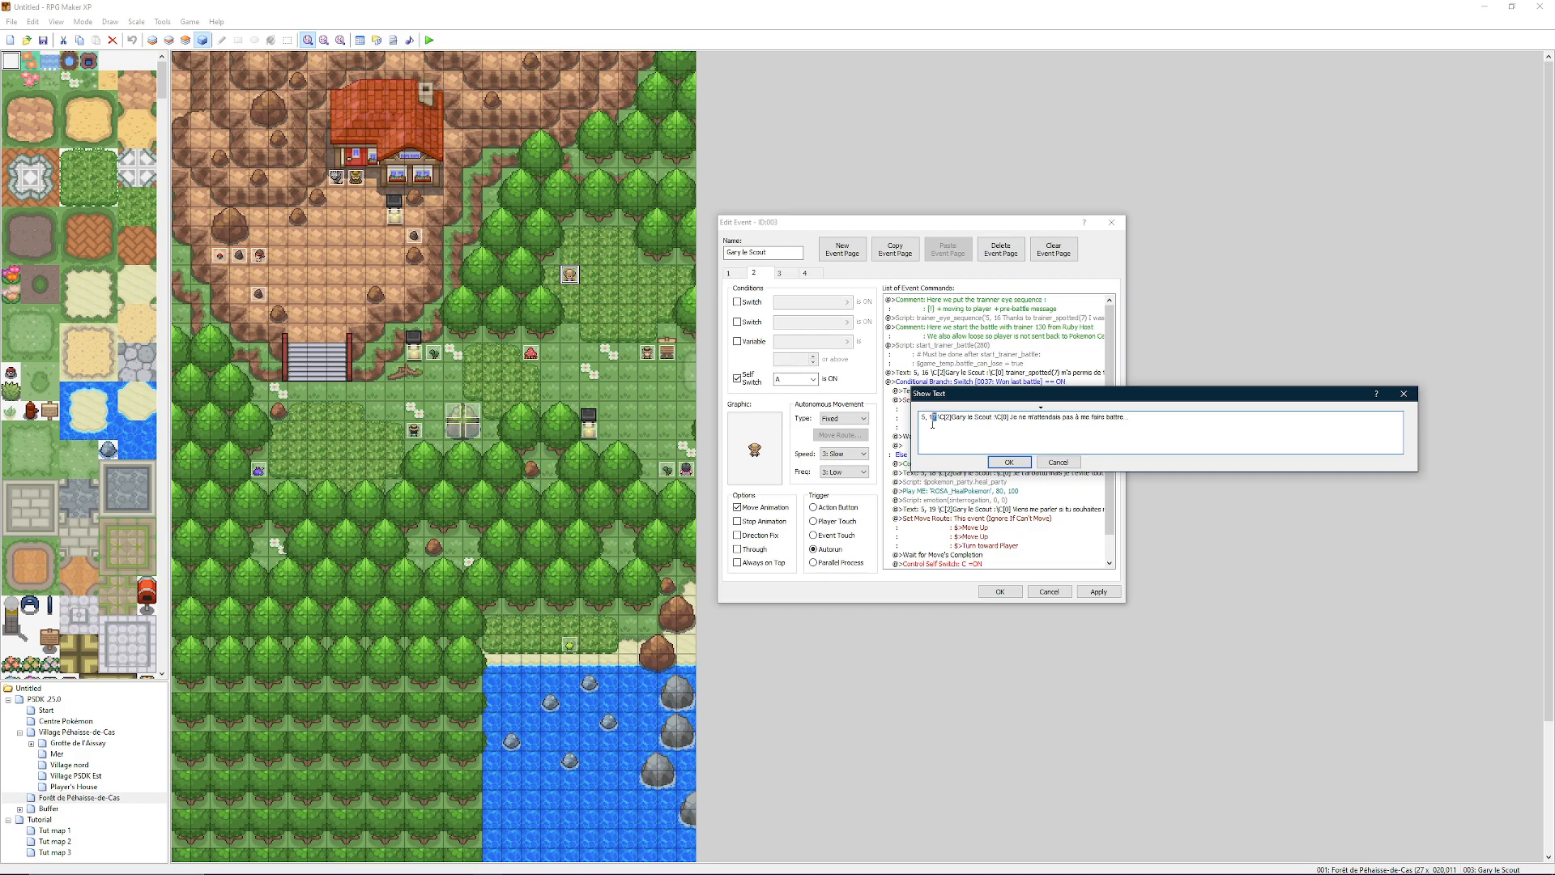
pyautogui.click(930, 380)
pyautogui.click(935, 419)
pyautogui.click(1067, 461)
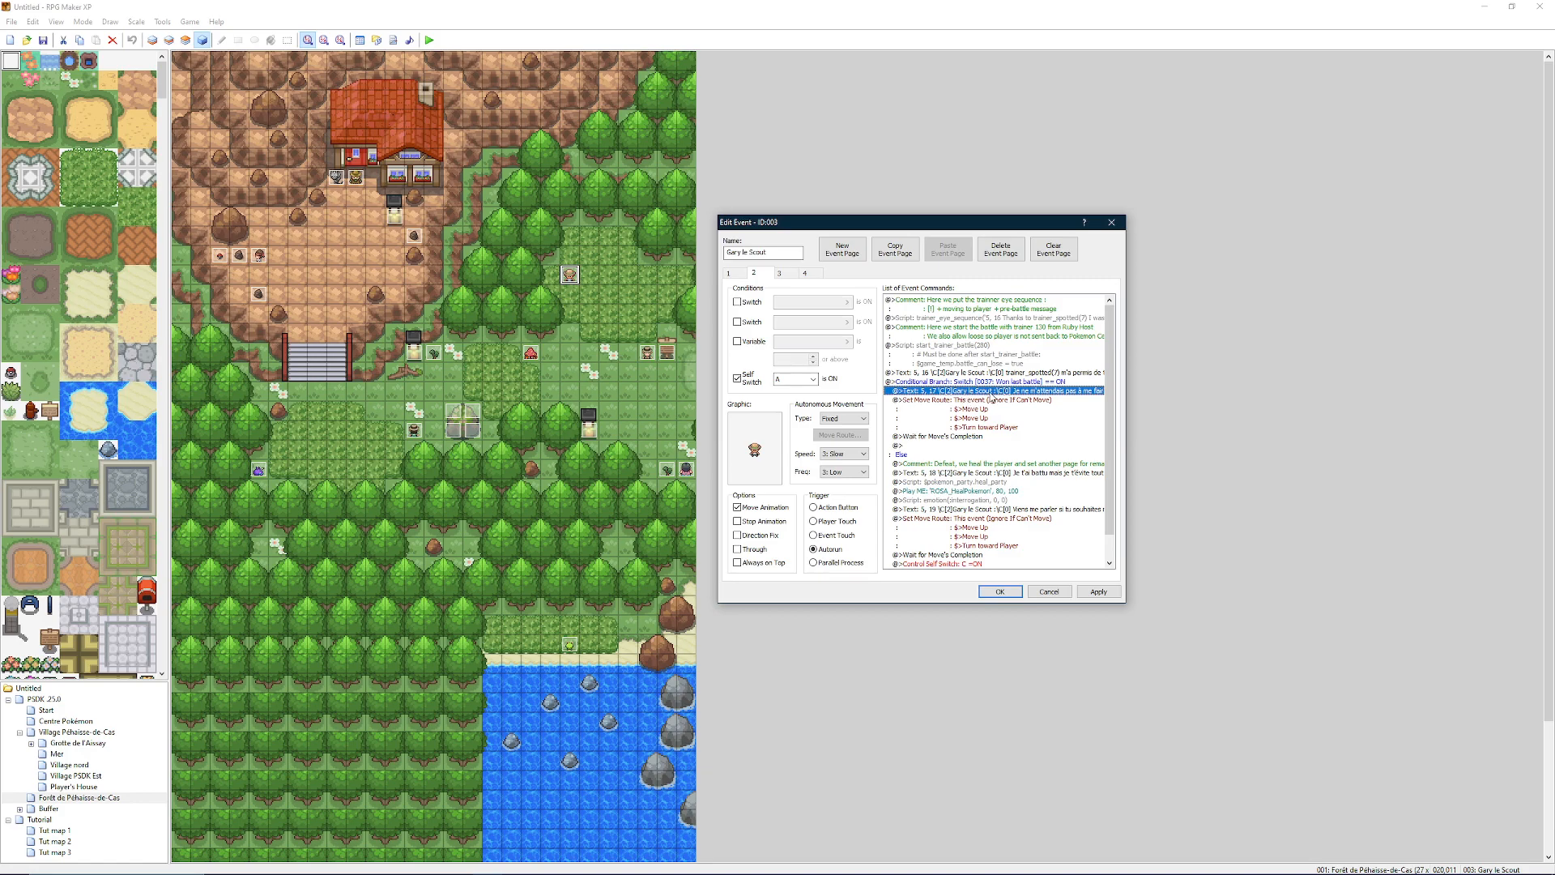
# Step: Examine the move route in the won-battle branch and the extent of the Won last battle conditional branch
pyautogui.click(982, 402)
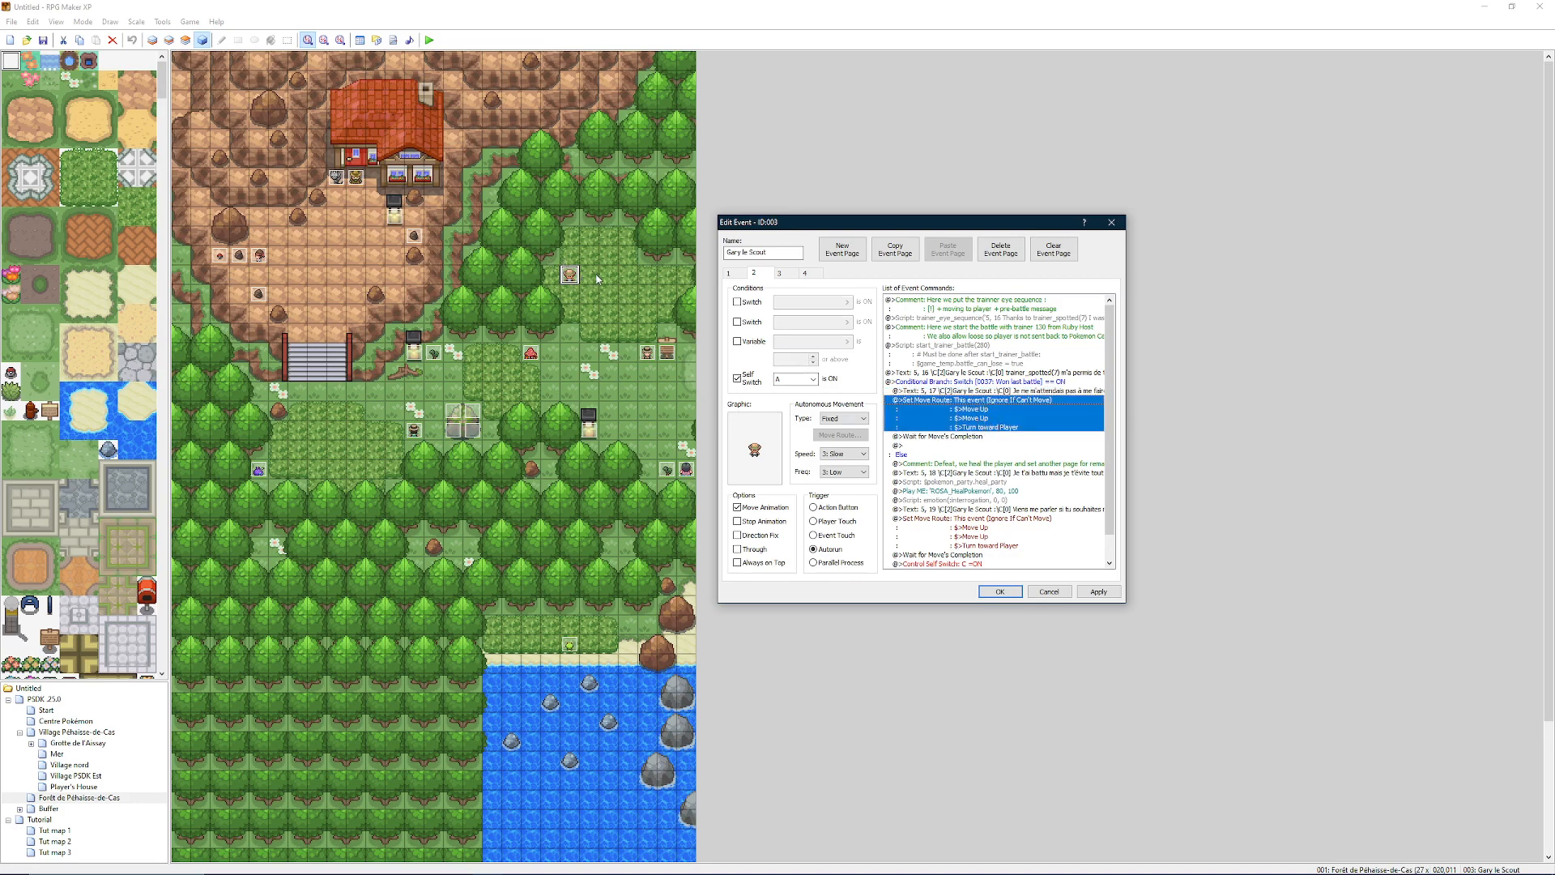
pyautogui.click(585, 414)
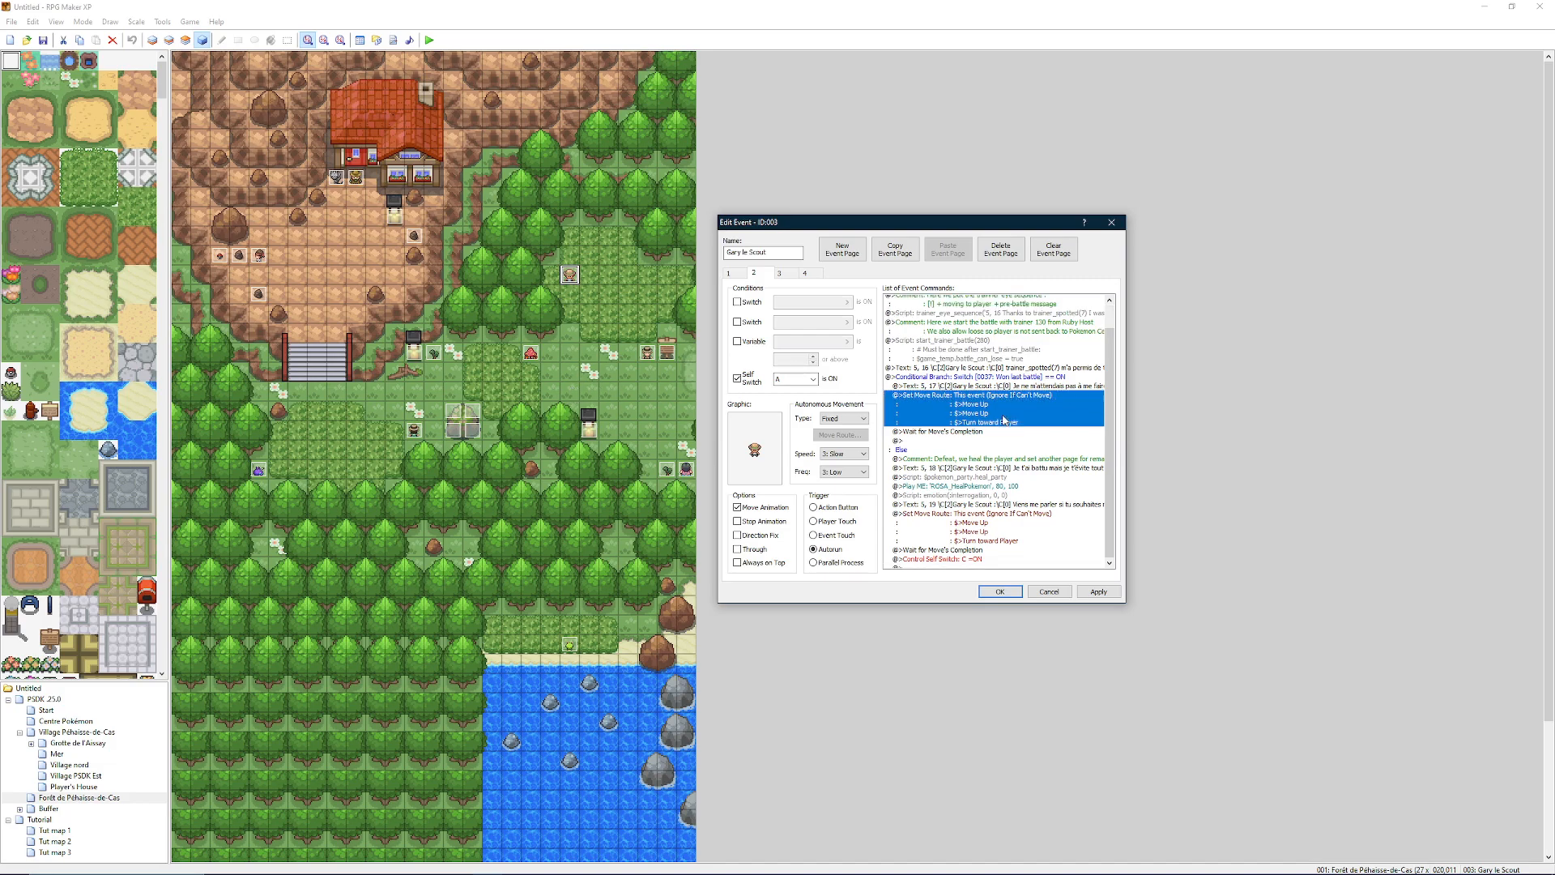
pyautogui.scroll(-1, 977, 423)
pyautogui.click(989, 356)
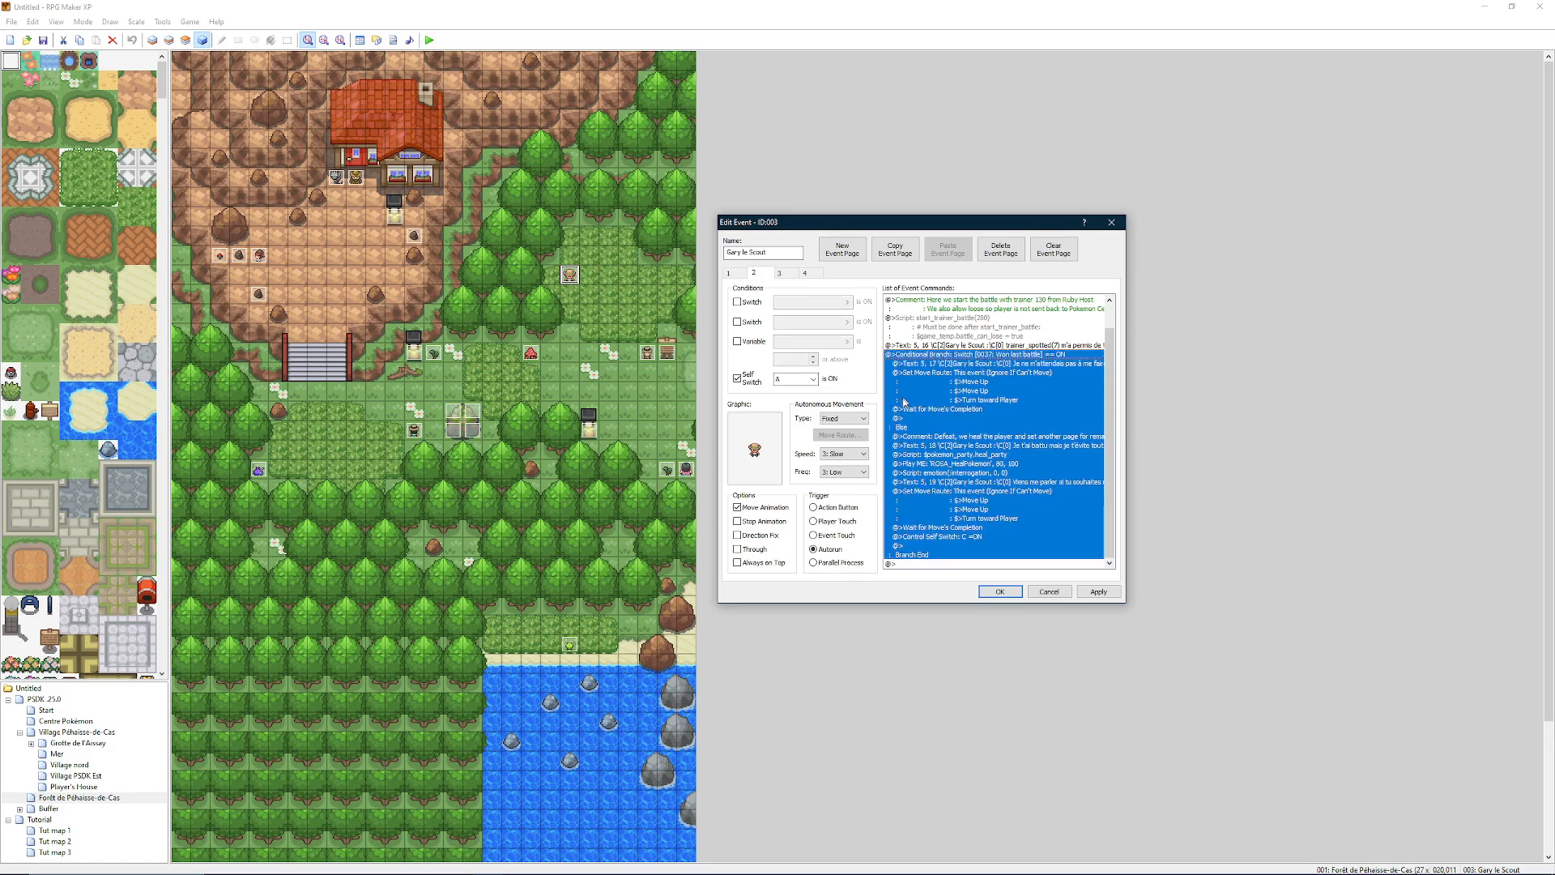
pyautogui.click(901, 426)
pyautogui.click(1019, 364)
pyautogui.click(1018, 355)
# Step: Open the defeat comment in the Else branch, examine it along with Gary's message below, and discard any edits
pyautogui.click(936, 436)
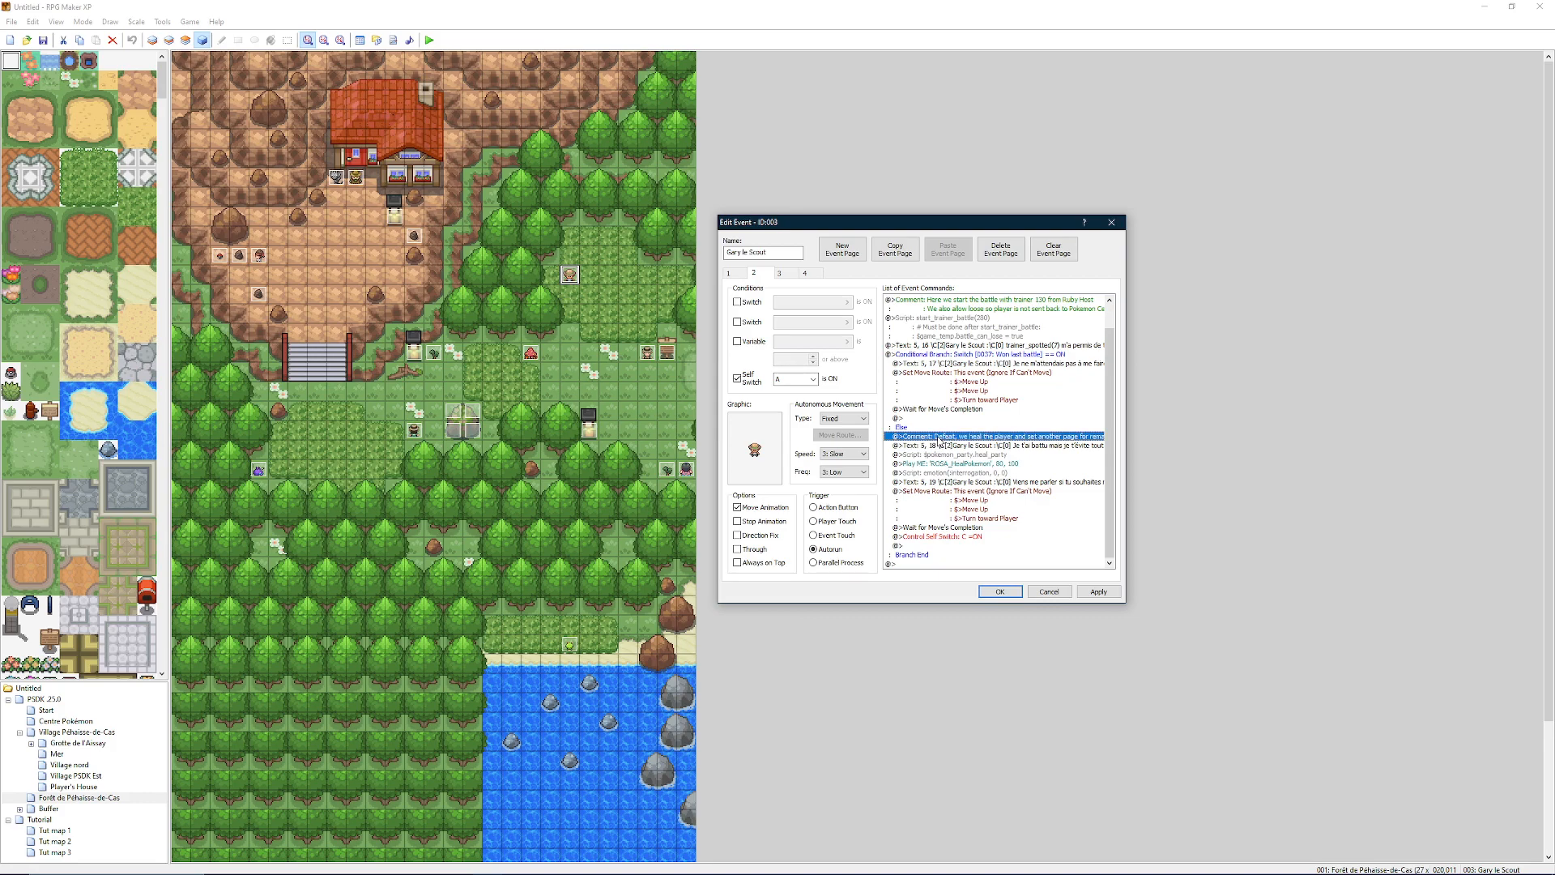
pyautogui.rightClick(949, 445)
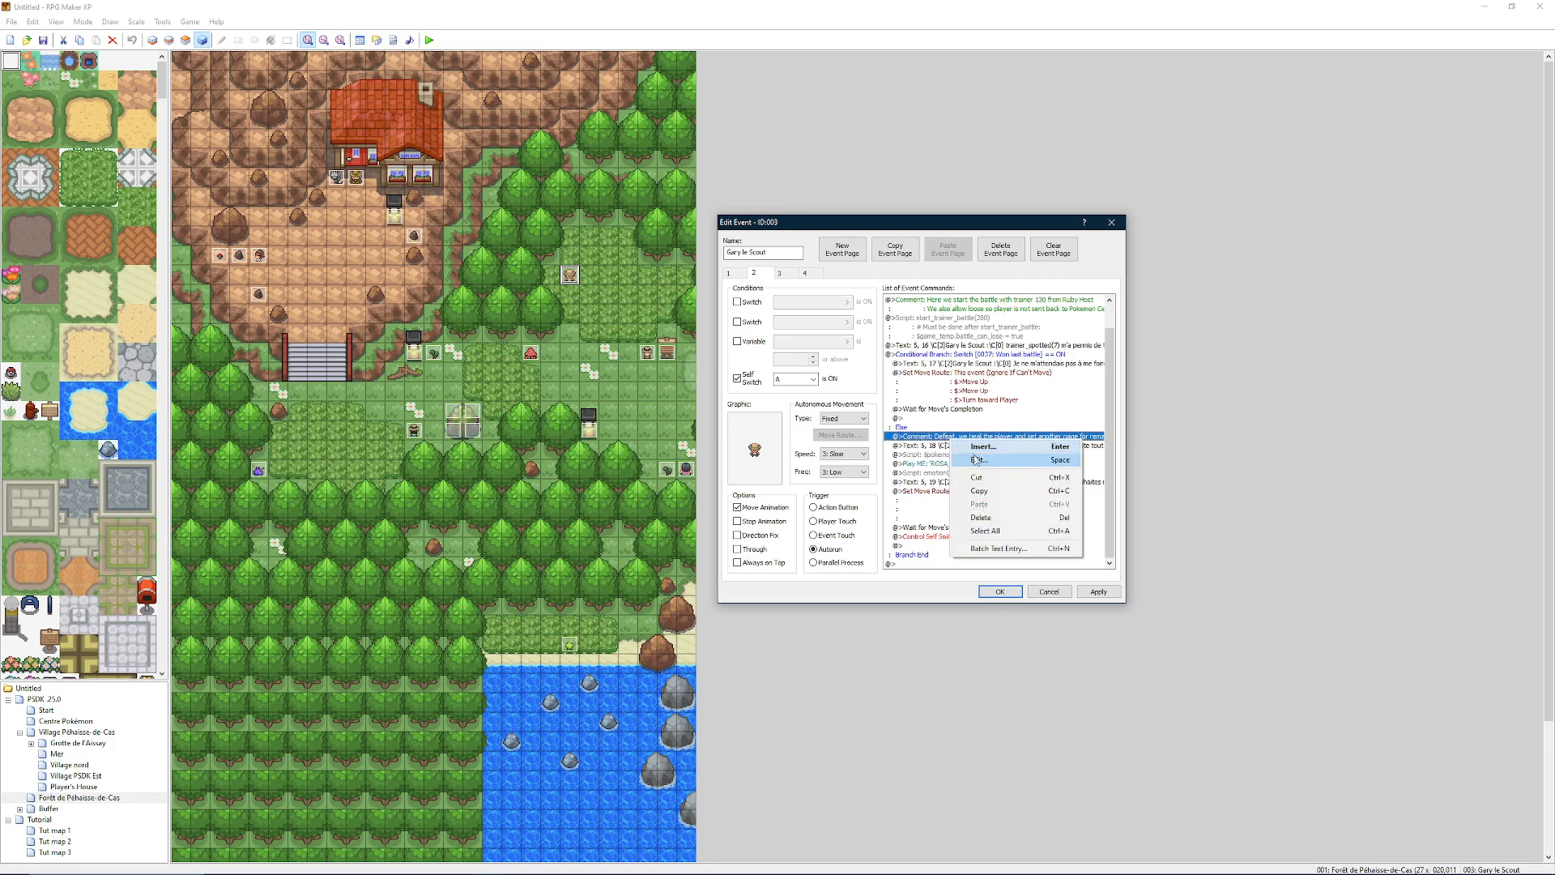
pyautogui.click(972, 468)
pyautogui.moveTo(946, 411); pyautogui.dragTo(1066, 421)
pyautogui.click(1056, 469)
pyautogui.click(985, 446)
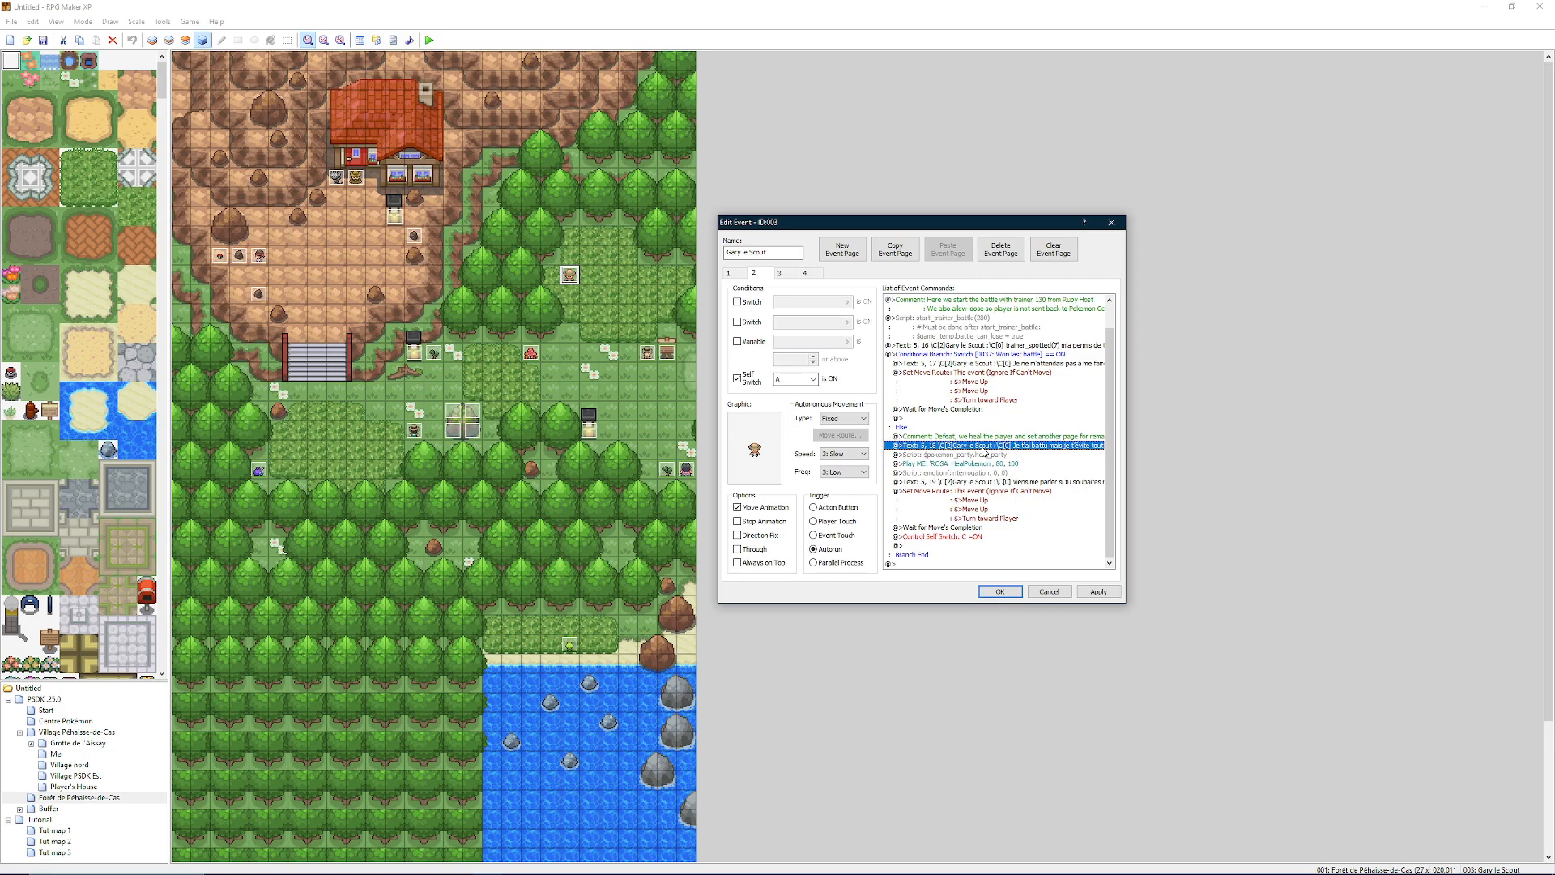
# Step: Open the $pokemon_party.heal_party script in the defeat branch, examine its code, and close it
pyautogui.click(985, 455)
pyautogui.rightClick(985, 462)
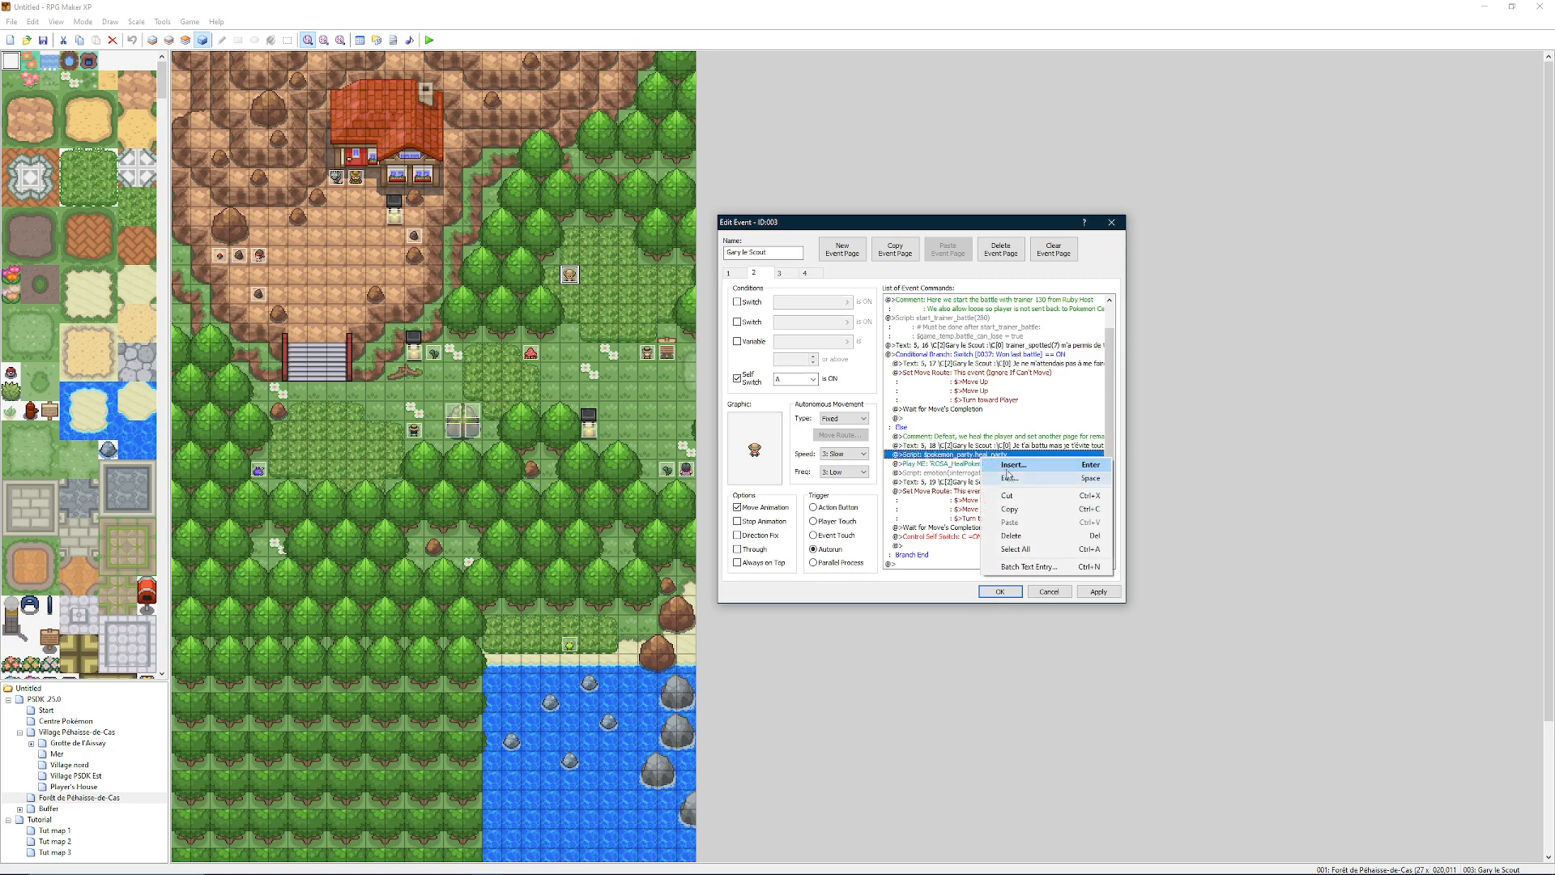
pyautogui.click(1005, 470)
pyautogui.moveTo(922, 393); pyautogui.dragTo(1027, 397)
pyautogui.click(1063, 494)
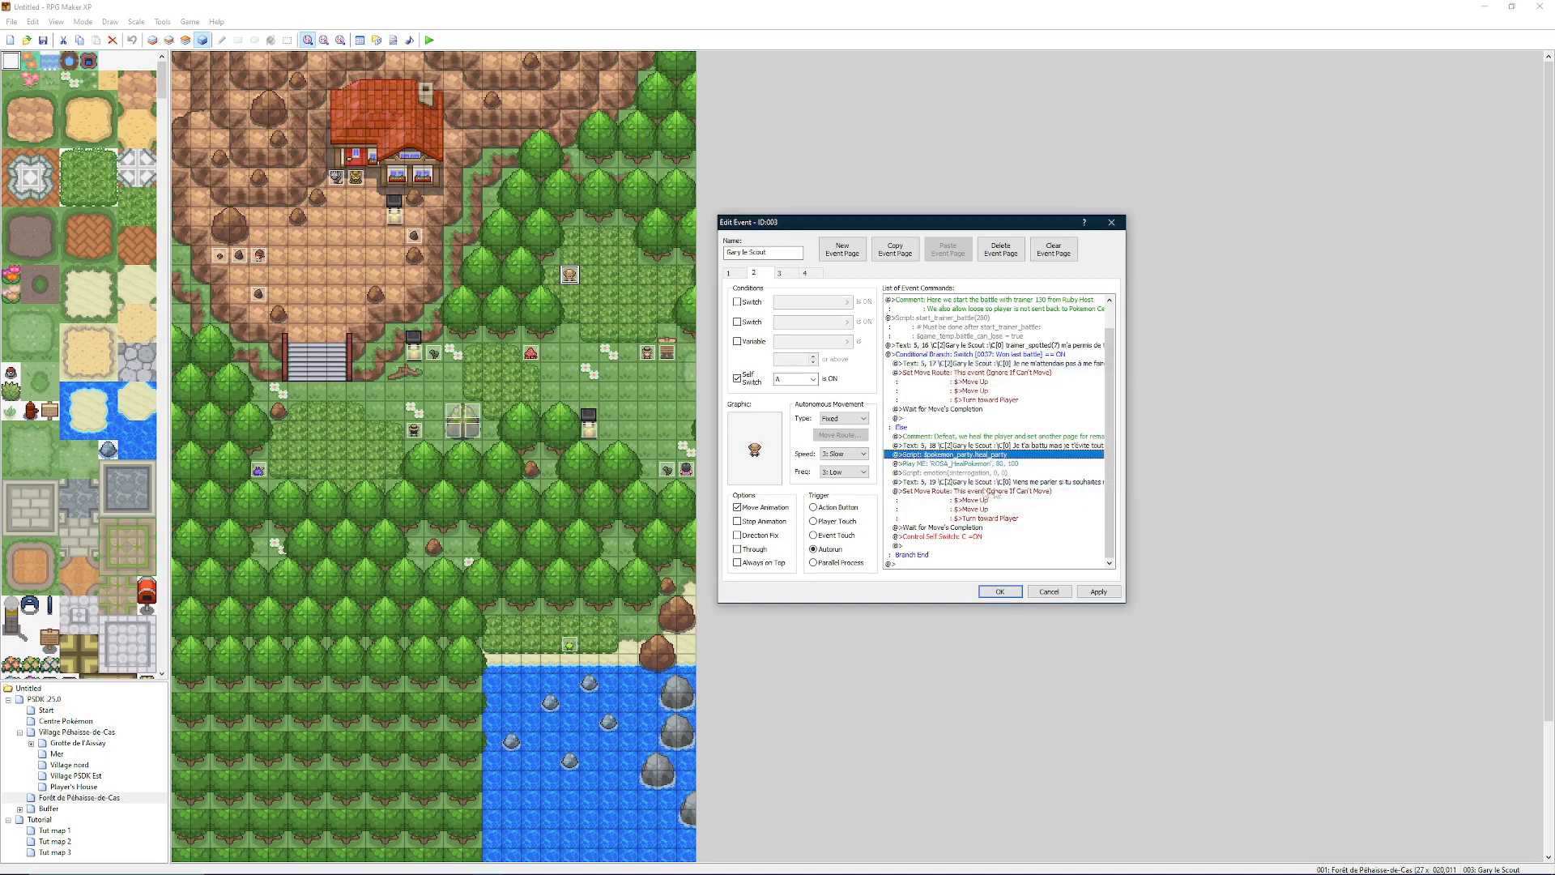
# Step: Open the Play ME command in the defeat branch, preview the rosa_healpokemon sound, and close it
pyautogui.click(954, 464)
pyautogui.rightClick(956, 464)
pyautogui.click(989, 485)
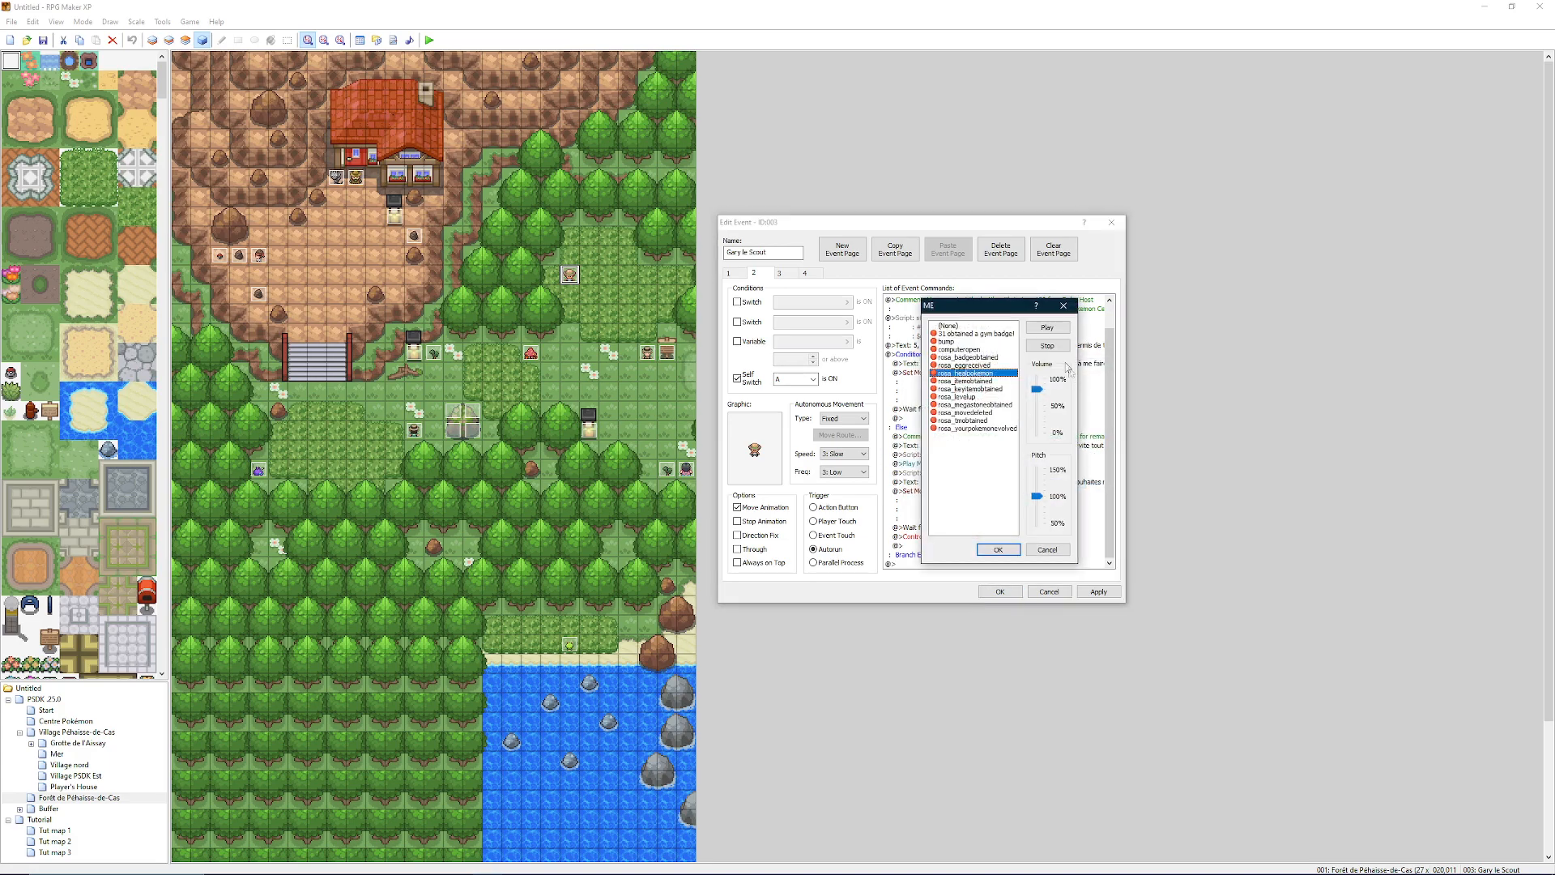
pyautogui.click(1049, 329)
pyautogui.click(1064, 306)
# Step: Open the emotion(:interrogation, 0, 0) script in the defeat branch, examine its parameters, and close it
pyautogui.click(976, 475)
pyautogui.rightClick(976, 476)
pyautogui.click(1009, 497)
pyautogui.moveTo(921, 385); pyautogui.dragTo(1030, 389)
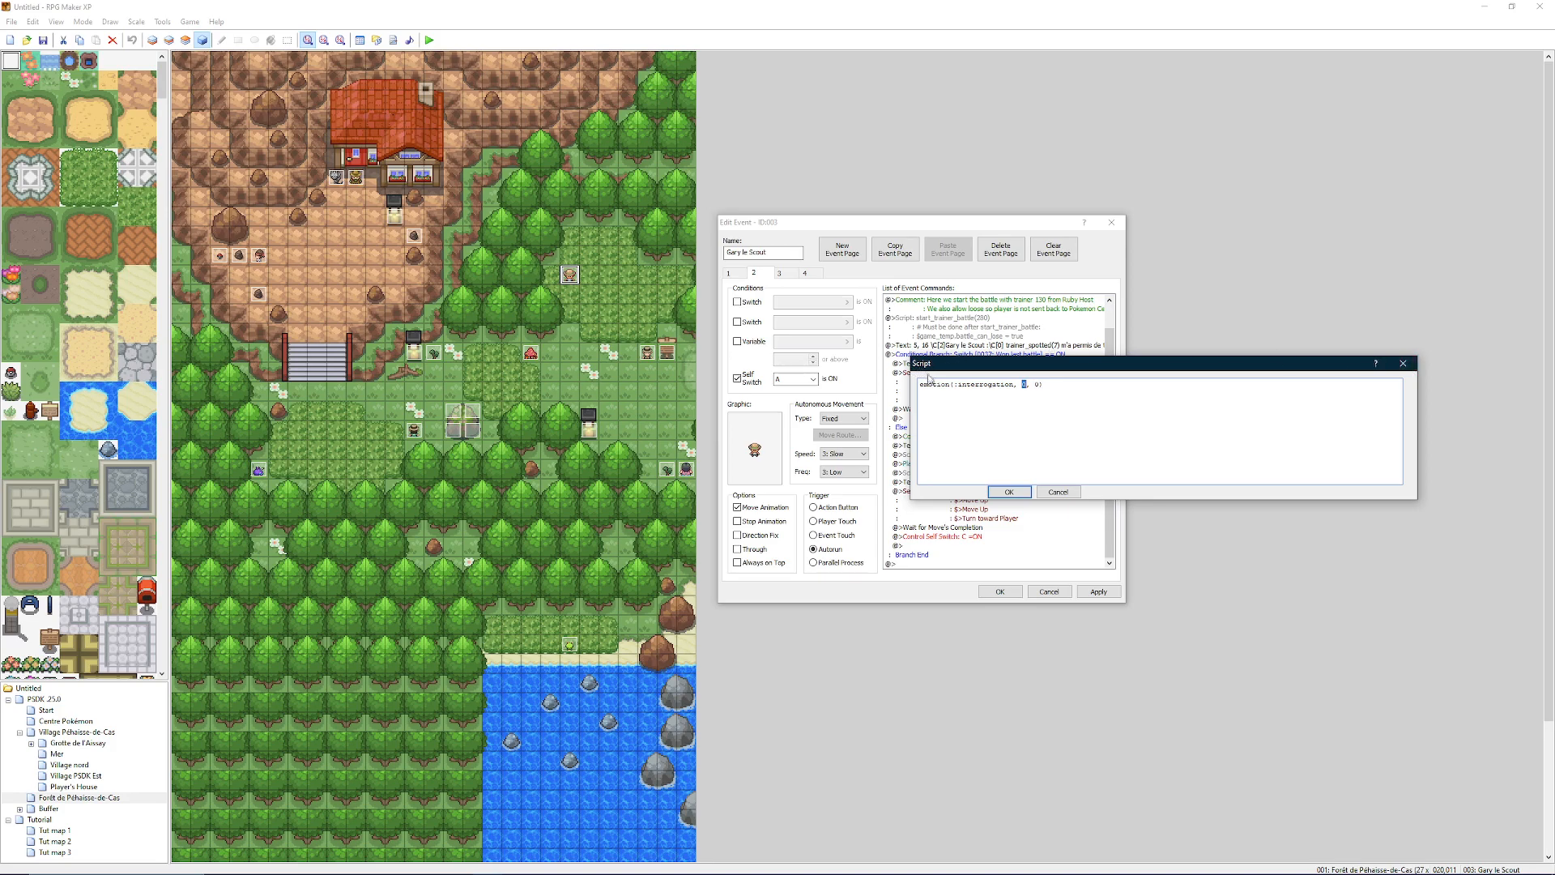
pyautogui.moveTo(920, 384); pyautogui.dragTo(1053, 394)
pyautogui.click(1403, 362)
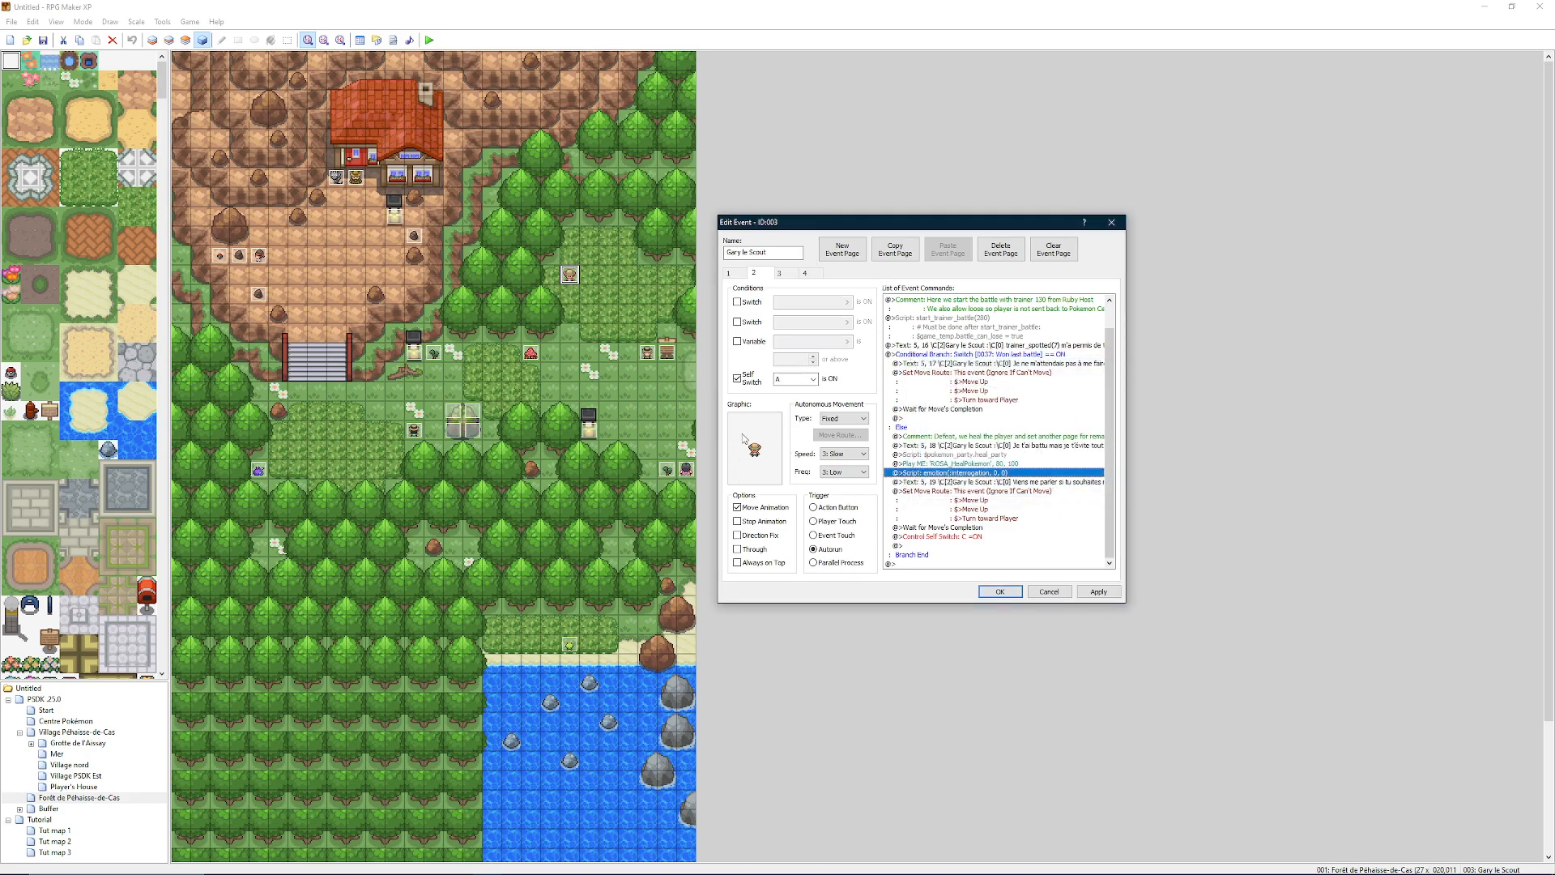
# Step: Examine the defeat branch's move route, its Wait for Move's Completion command and the Control Self Switch C command
pyautogui.rightClick(1022, 478)
pyautogui.click(975, 490)
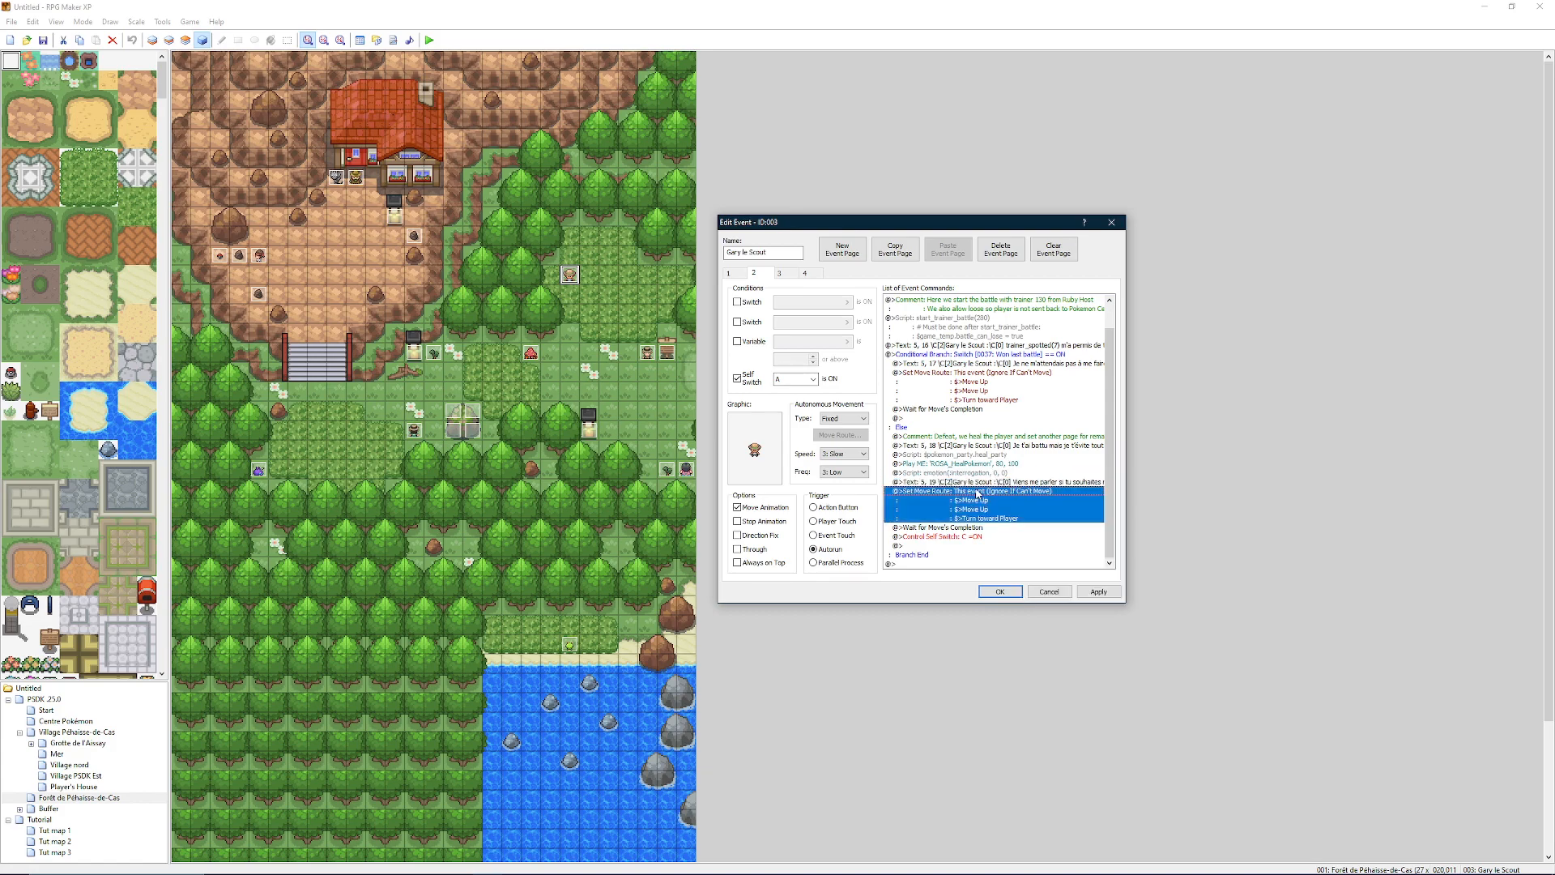
pyautogui.rightClick(959, 492)
pyautogui.click(911, 497)
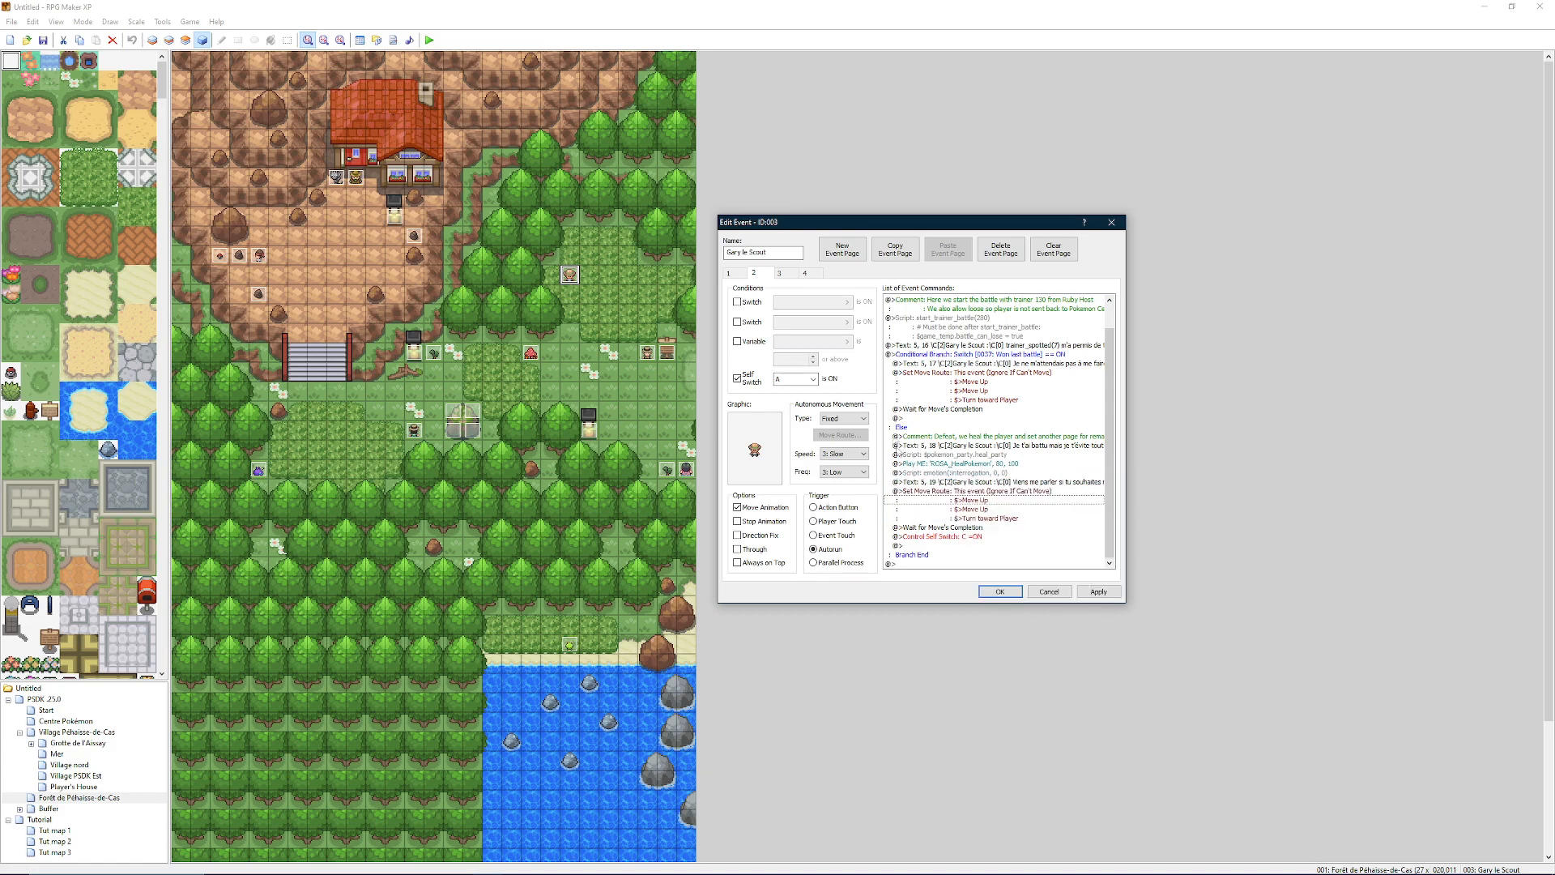
pyautogui.click(938, 530)
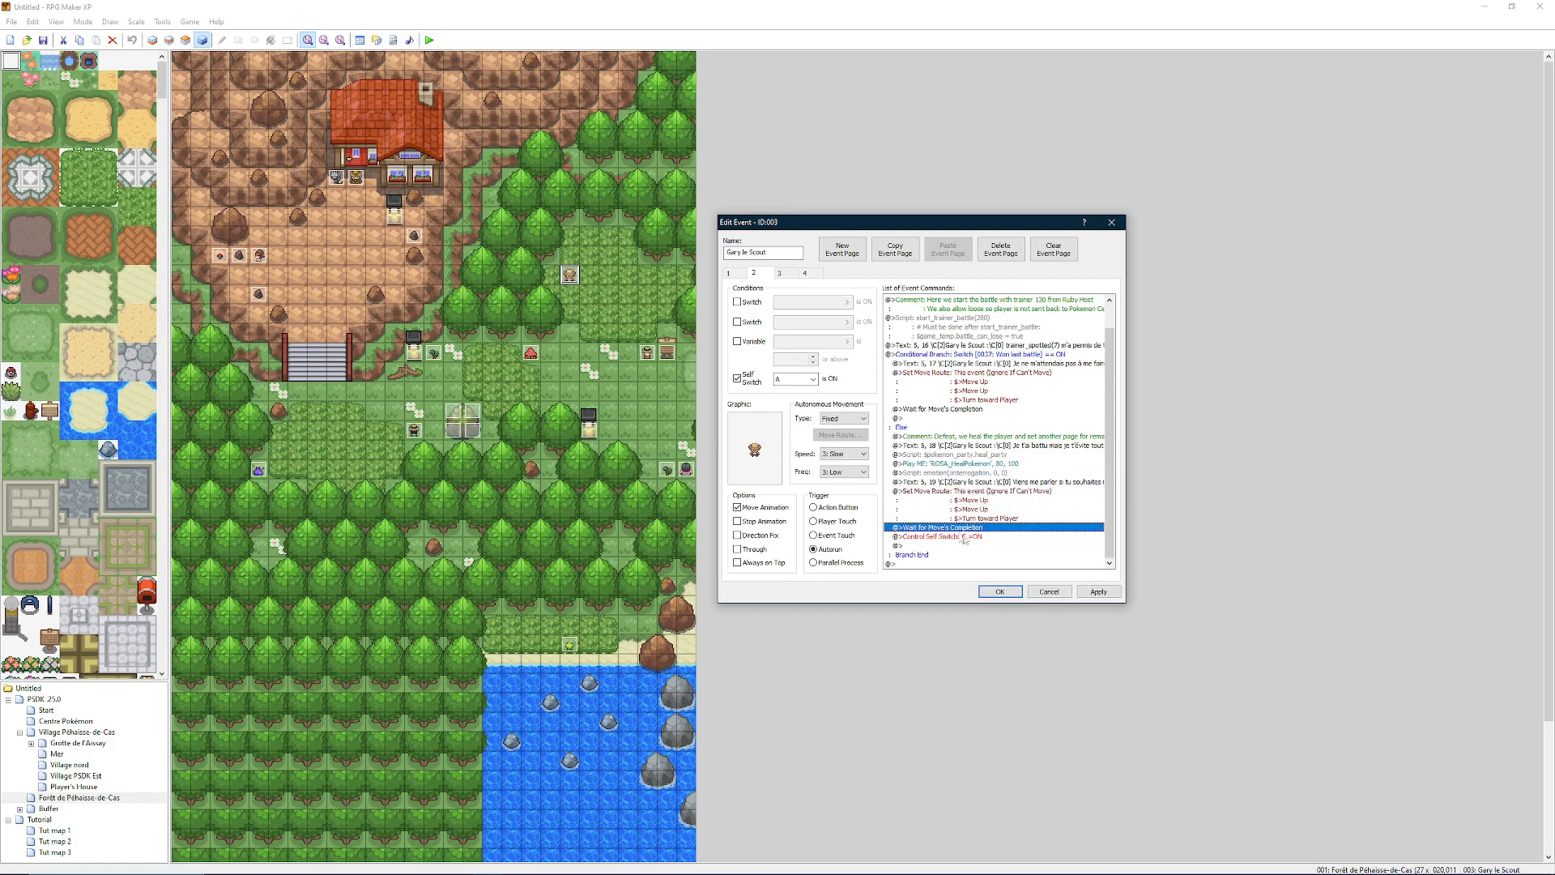
pyautogui.keyDown('shift'); pyautogui.click(993, 497); pyautogui.keyUp('shift')
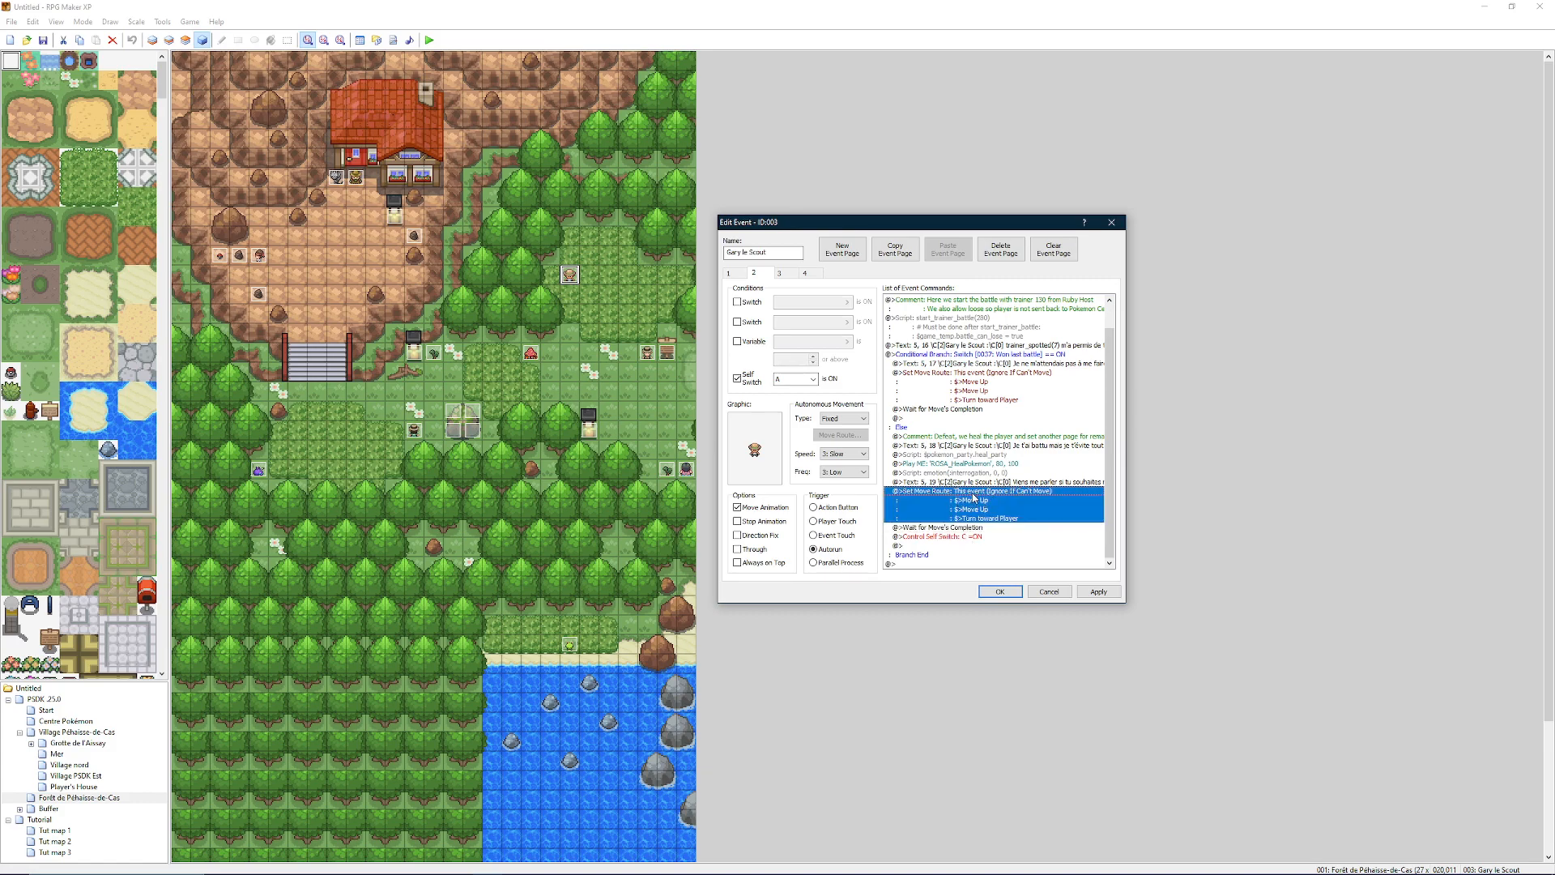
pyautogui.click(946, 538)
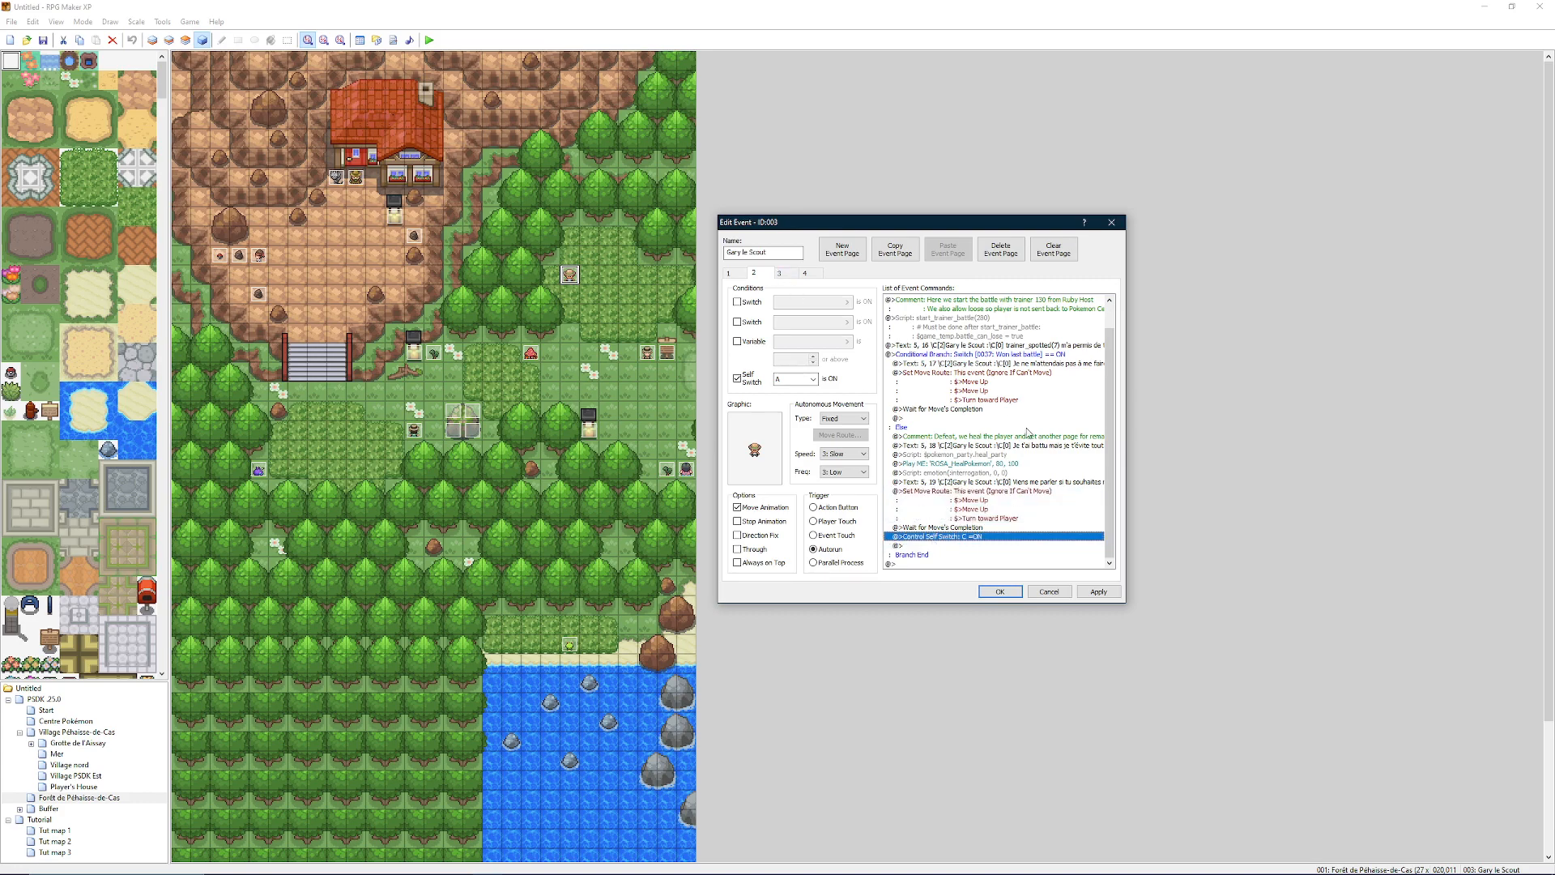
# Step: Select the whole block of defeat branch commands from the comment to Control Self Switch C for review
pyautogui.keyDown('shift'); pyautogui.click(927, 438); pyautogui.keyUp('shift')
pyautogui.click(926, 438)
pyautogui.click(945, 534)
pyautogui.keyDown('shift'); pyautogui.click(945, 444); pyautogui.keyUp('shift')
pyautogui.keyDown('shift'); pyautogui.click(948, 437); pyautogui.keyUp('shift')
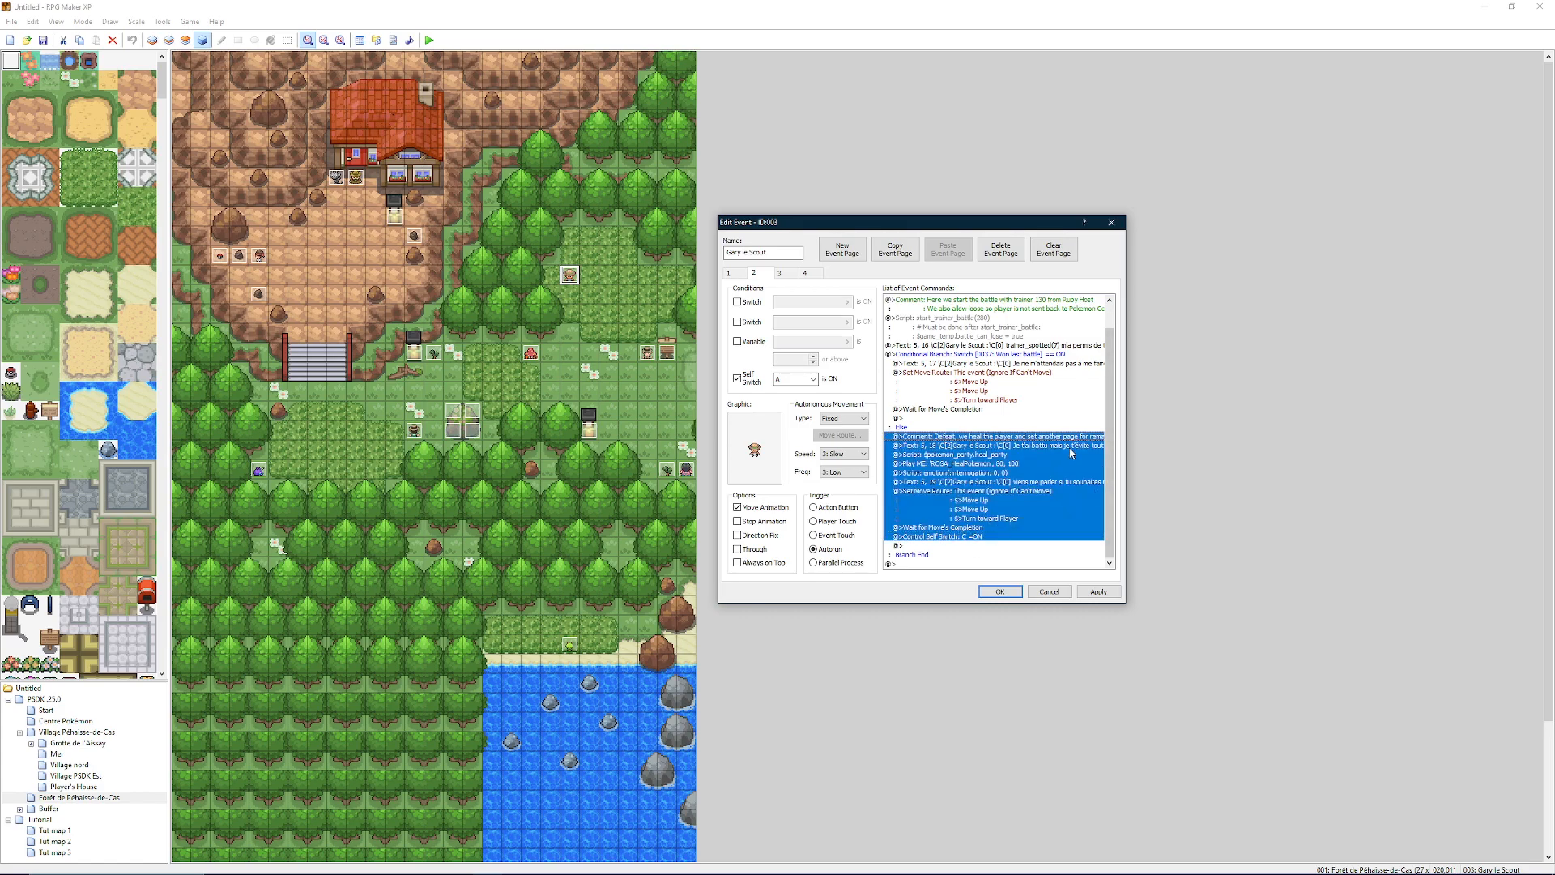
pyautogui.scroll(1, 939, 405)
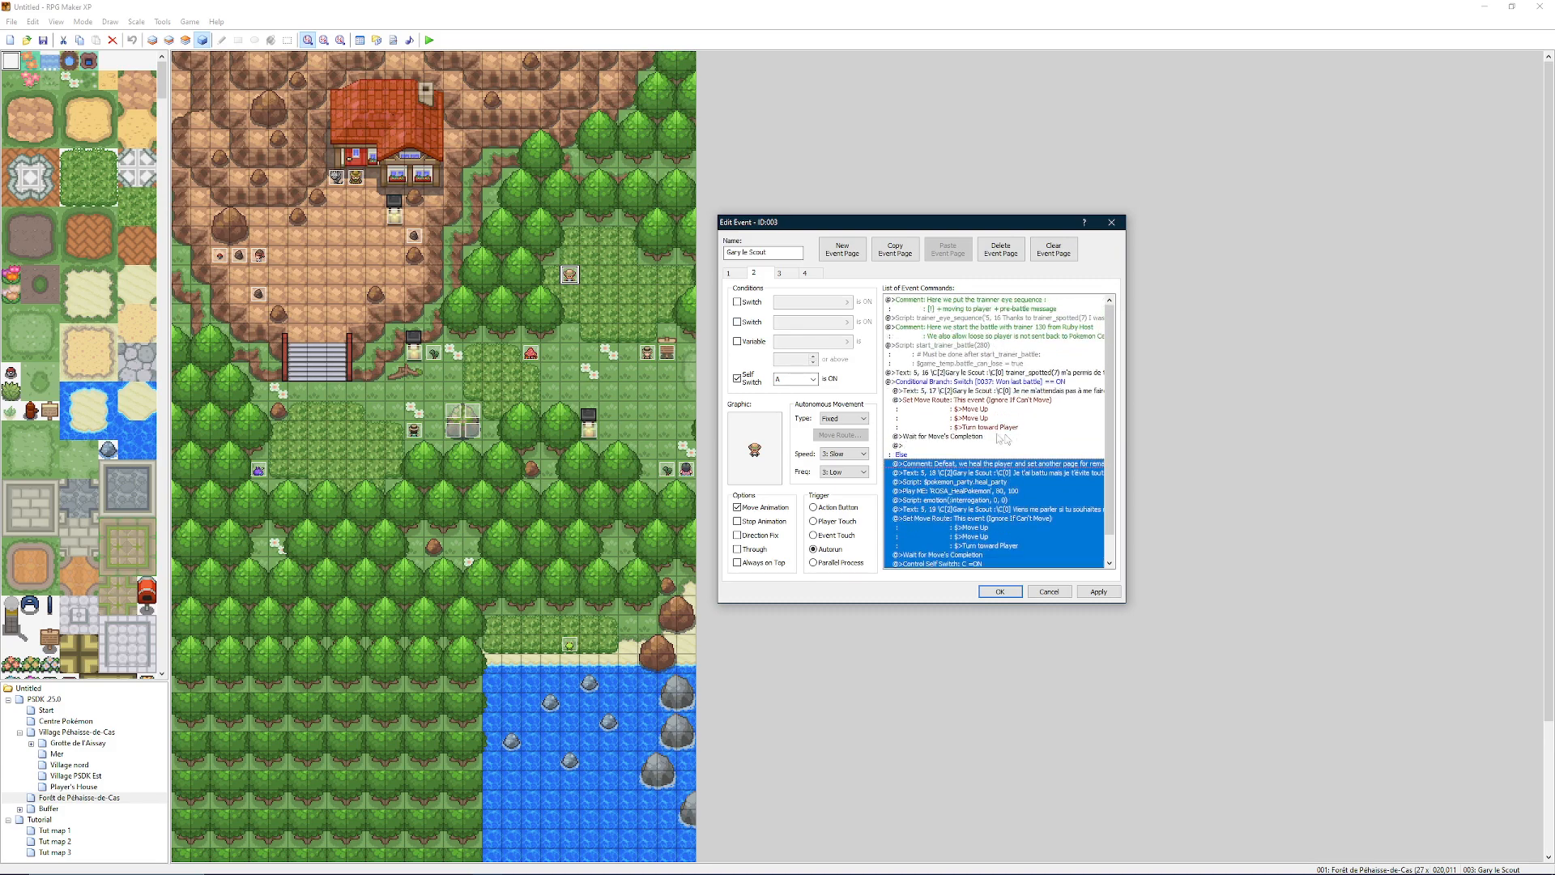
# Step: Copy the defeat branch's Control Self Switch command to the end of the won-battle branch and set it to turn B ON
pyautogui.click(941, 437)
pyautogui.scroll(-1, 941, 440)
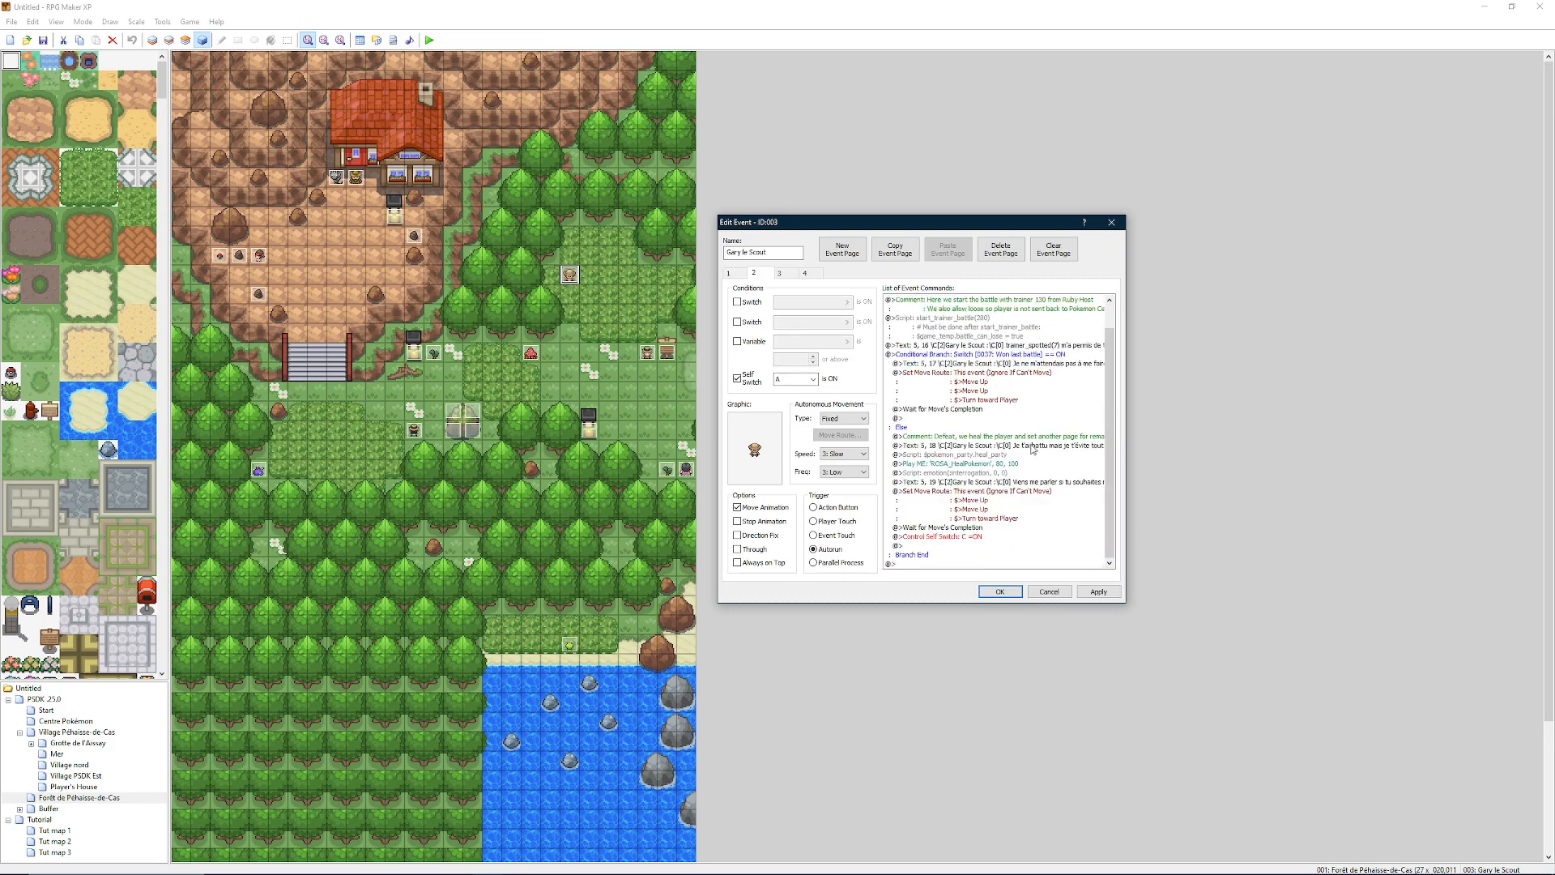
pyautogui.click(970, 537)
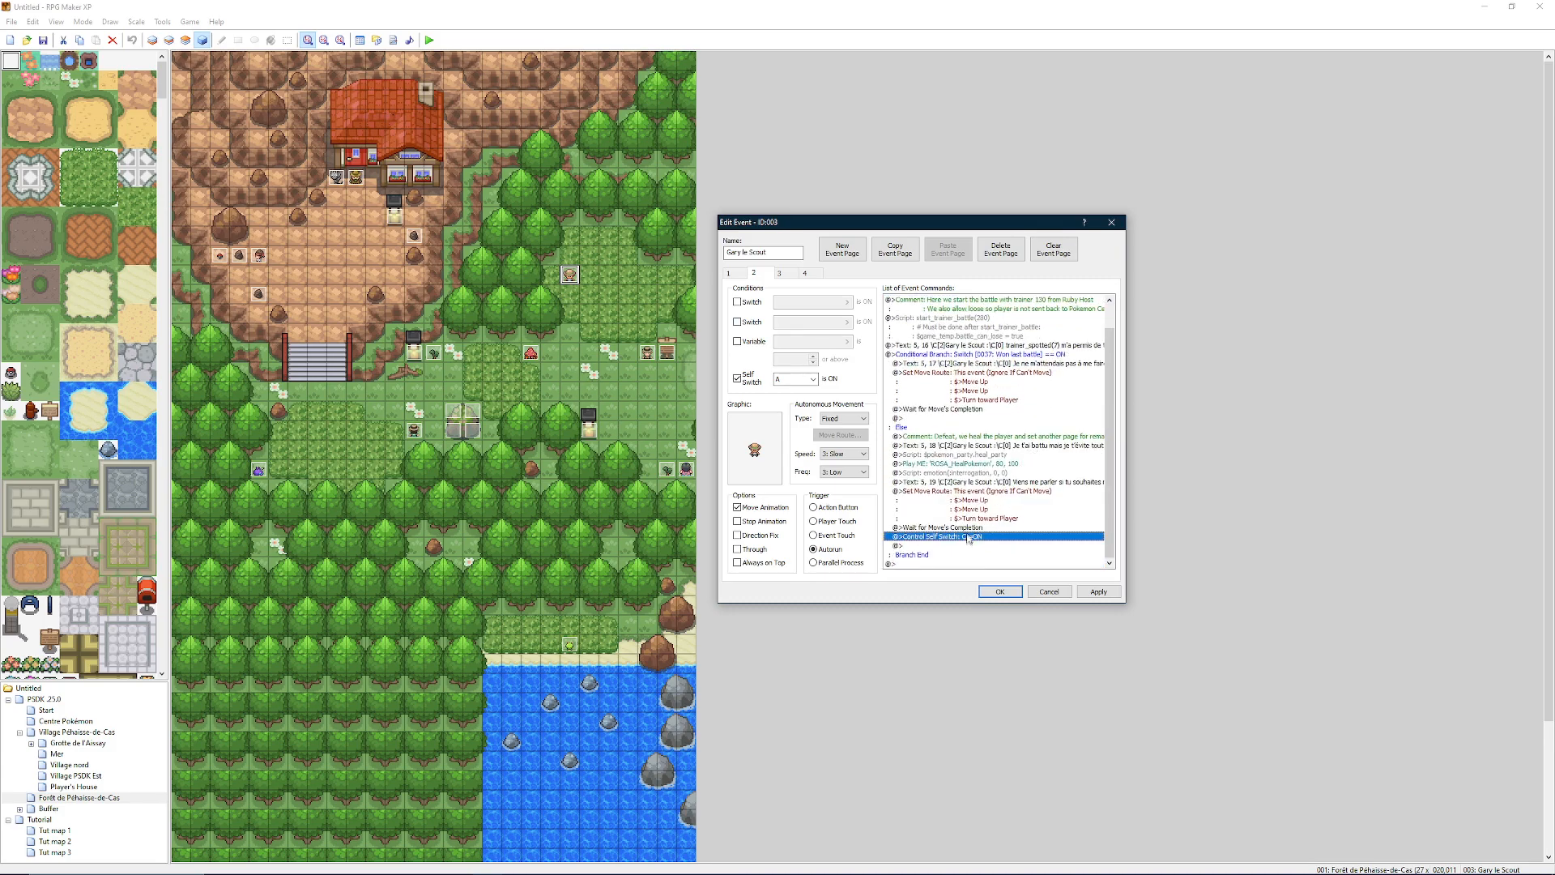
pyautogui.click(779, 274)
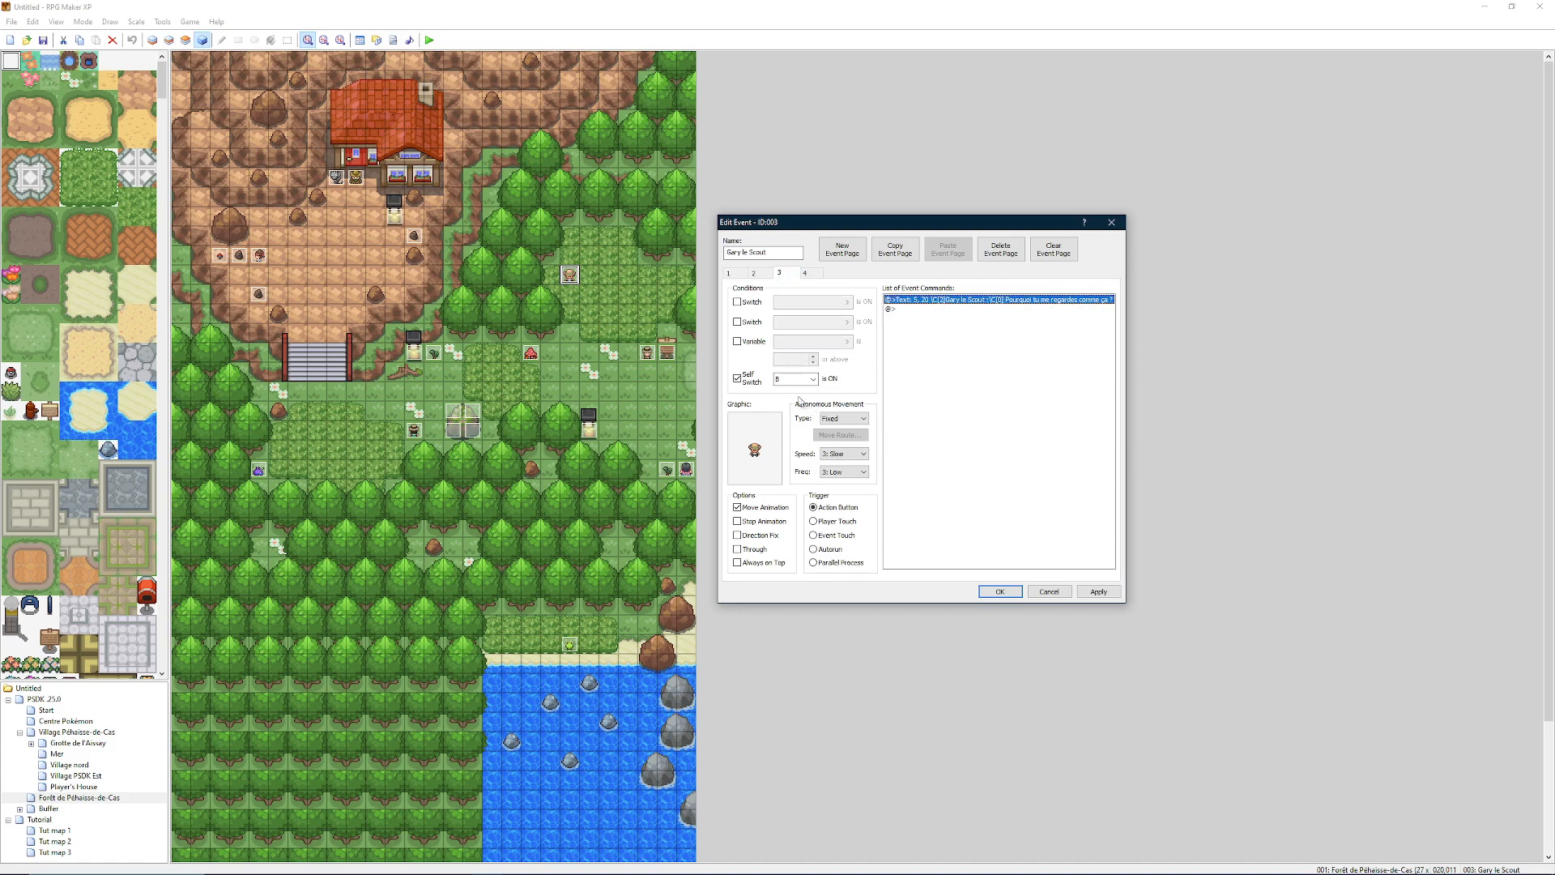
pyautogui.click(754, 274)
pyautogui.scroll(-1, 990, 389)
pyautogui.click(947, 419)
pyautogui.hotkey('ctrl', 'v')
pyautogui.doubleClick(948, 419)
pyautogui.scroll(1, 957, 428)
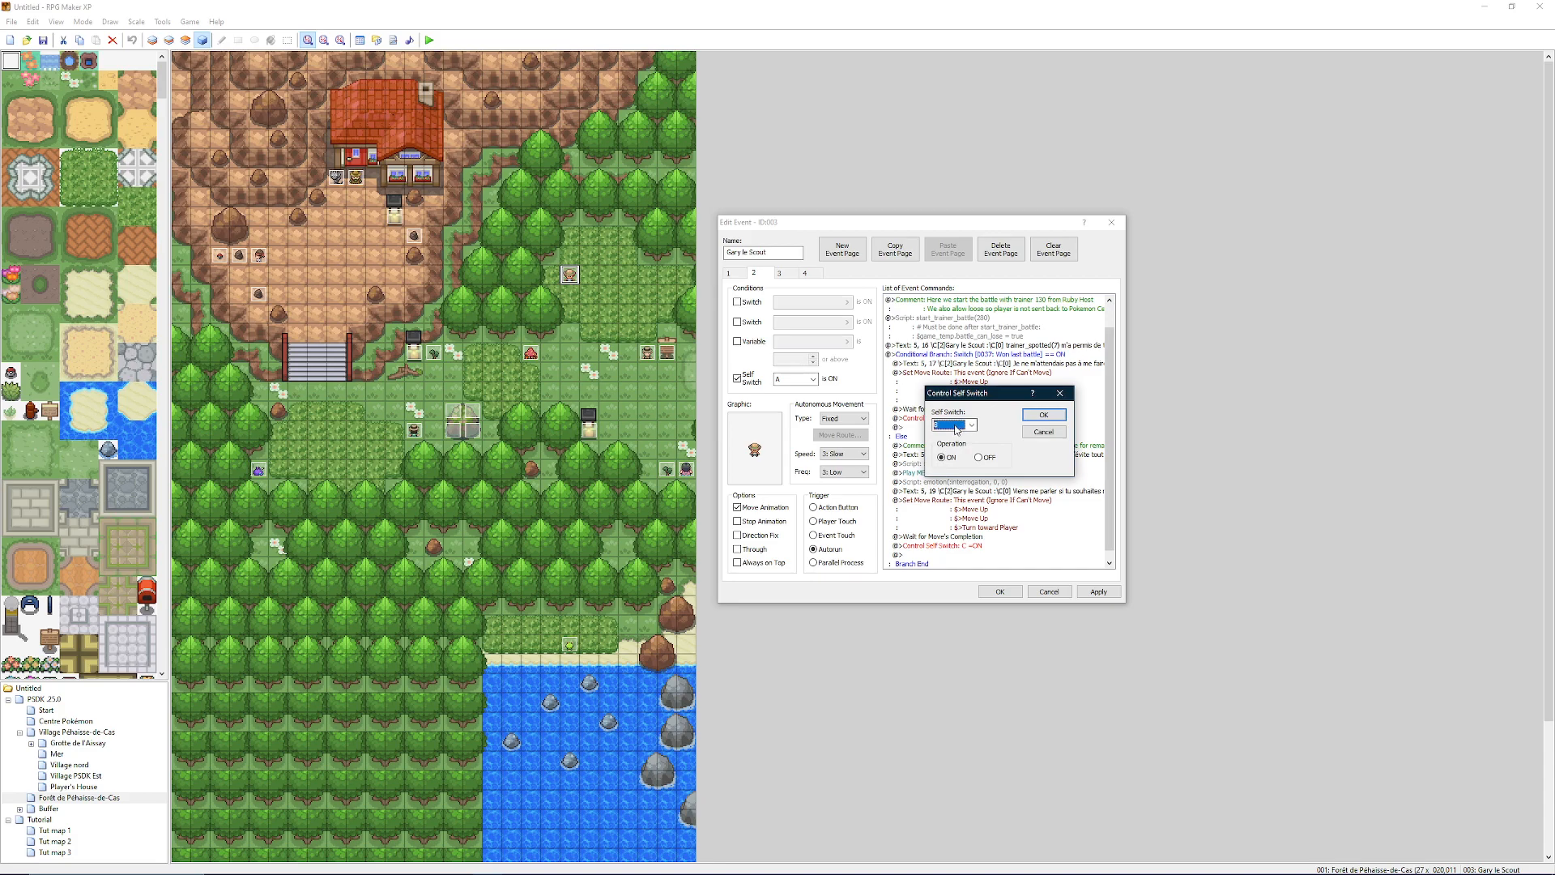
pyautogui.click(1043, 415)
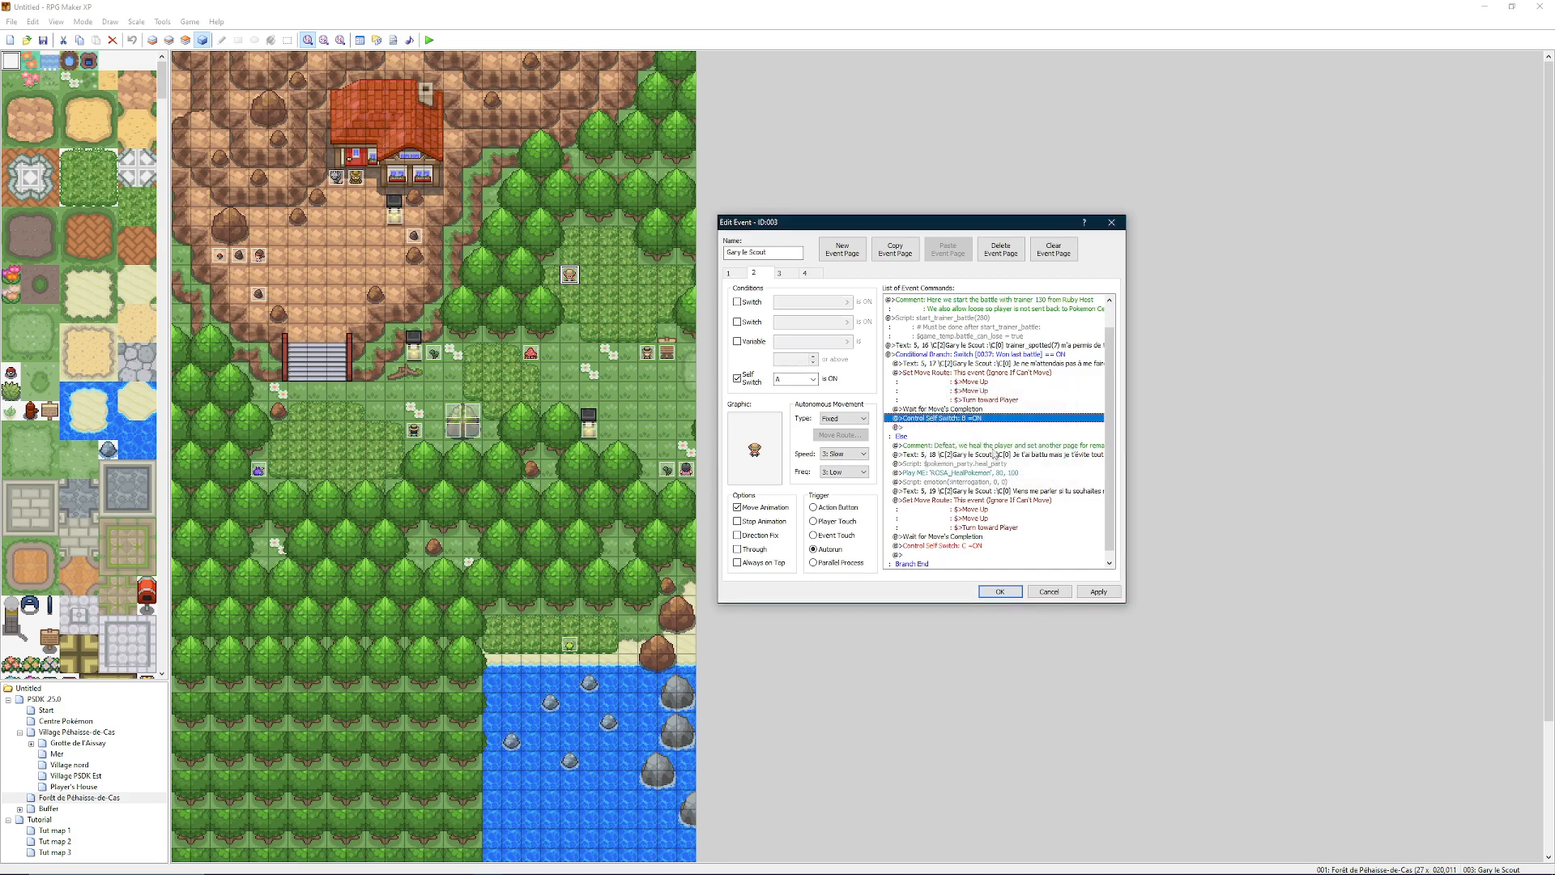
pyautogui.click(1008, 428)
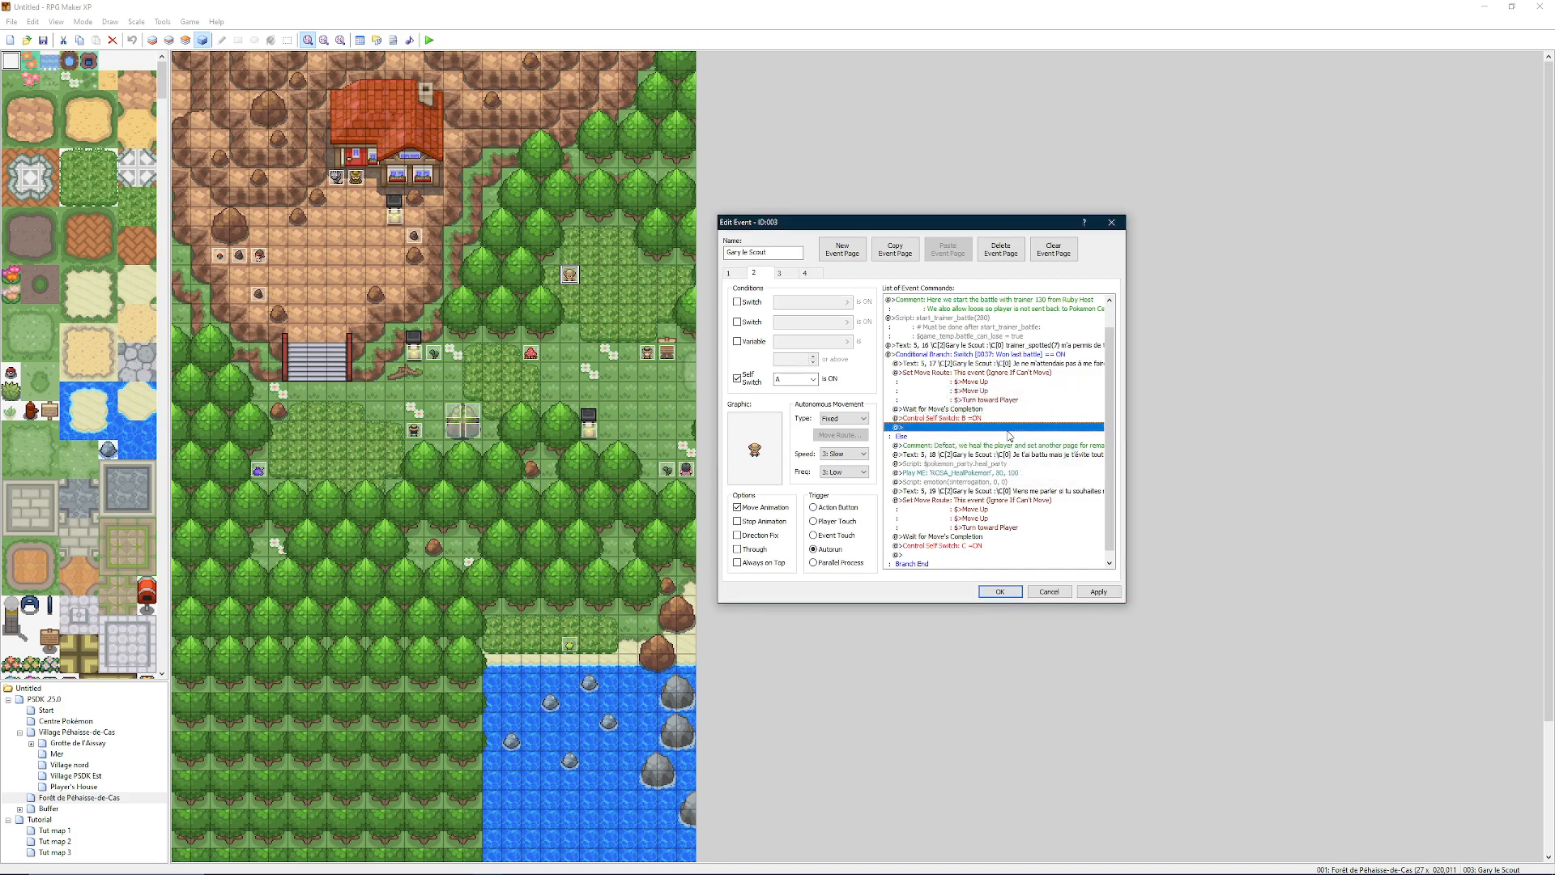
# Step: Check event page 3 with its self switch B condition, and review the defeat branch's self switch C command on page 2
pyautogui.scroll(1, 972, 409)
pyautogui.click(779, 273)
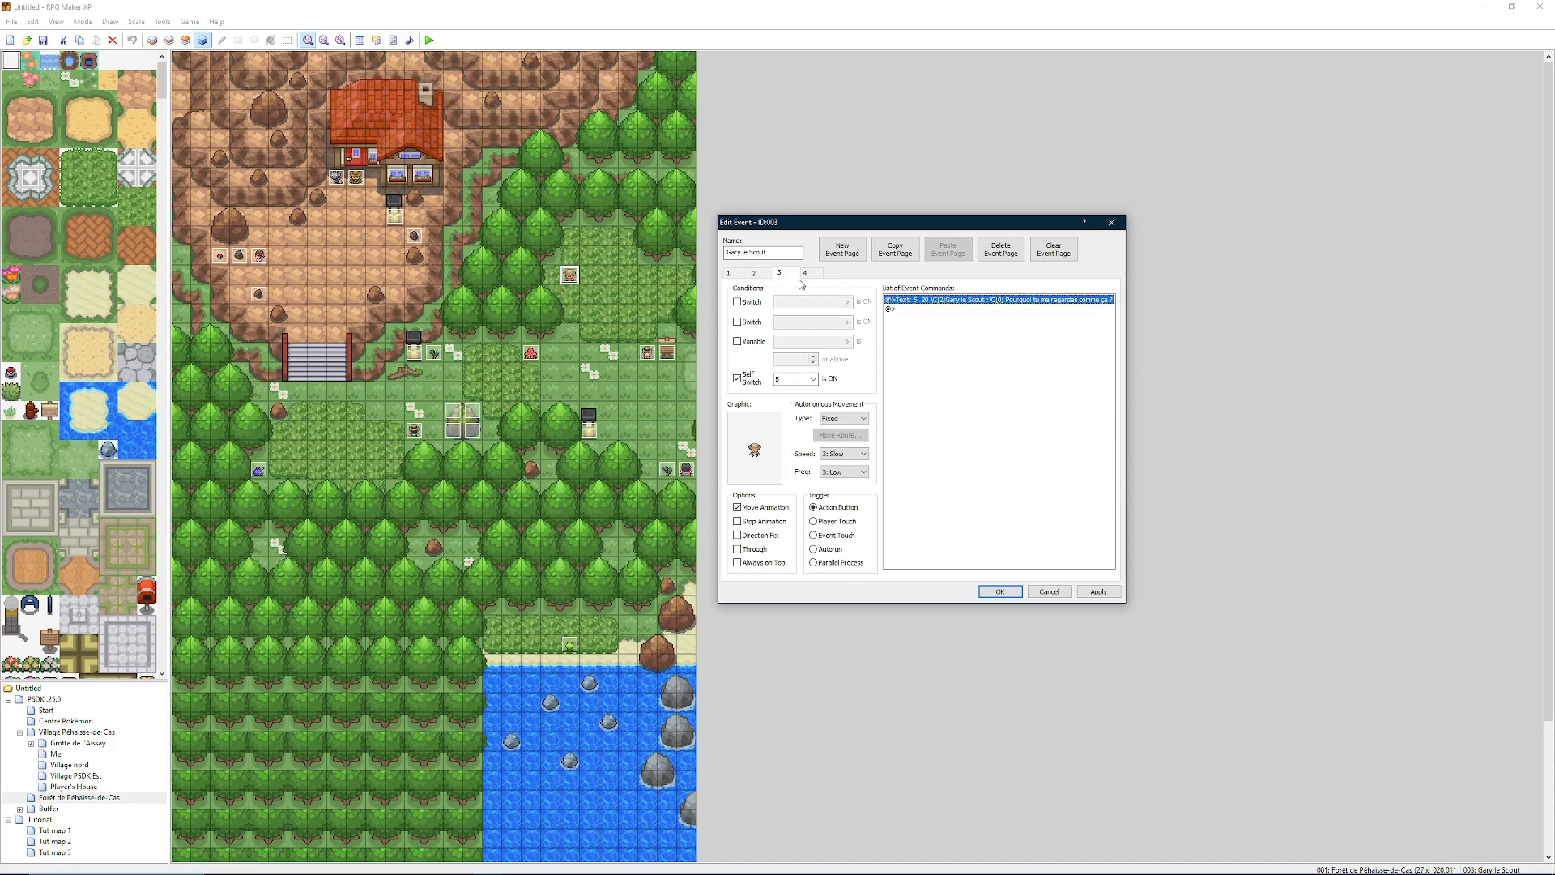
pyautogui.click(765, 274)
pyautogui.scroll(-2, 1015, 424)
pyautogui.click(971, 536)
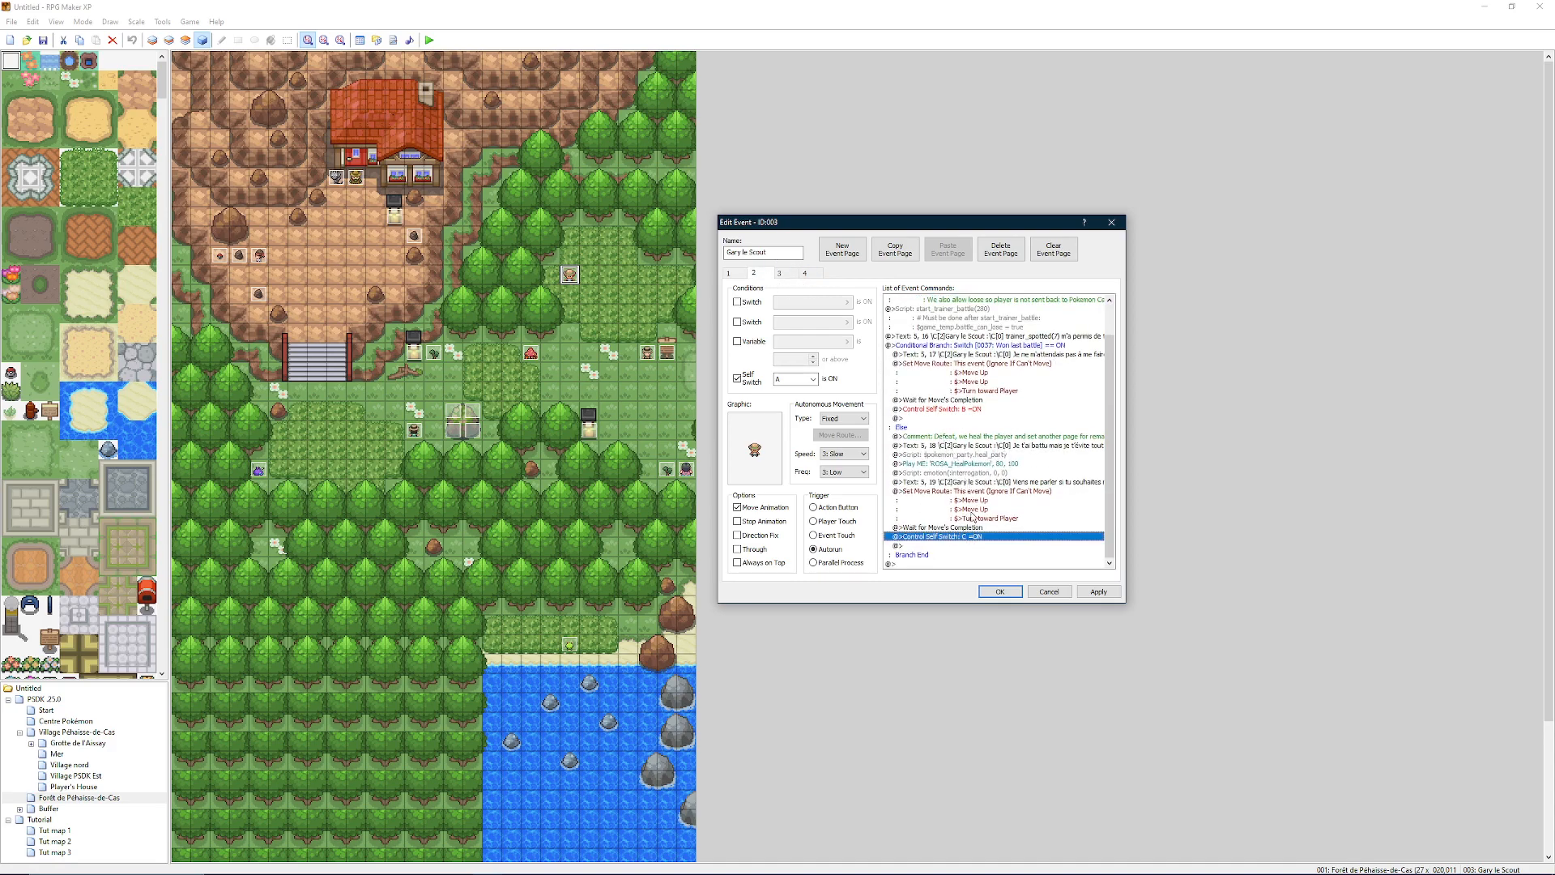
# Step: Show event page 4, open Gary's rematch question with the 5, 21 text reference, and close it unchanged
pyautogui.click(807, 275)
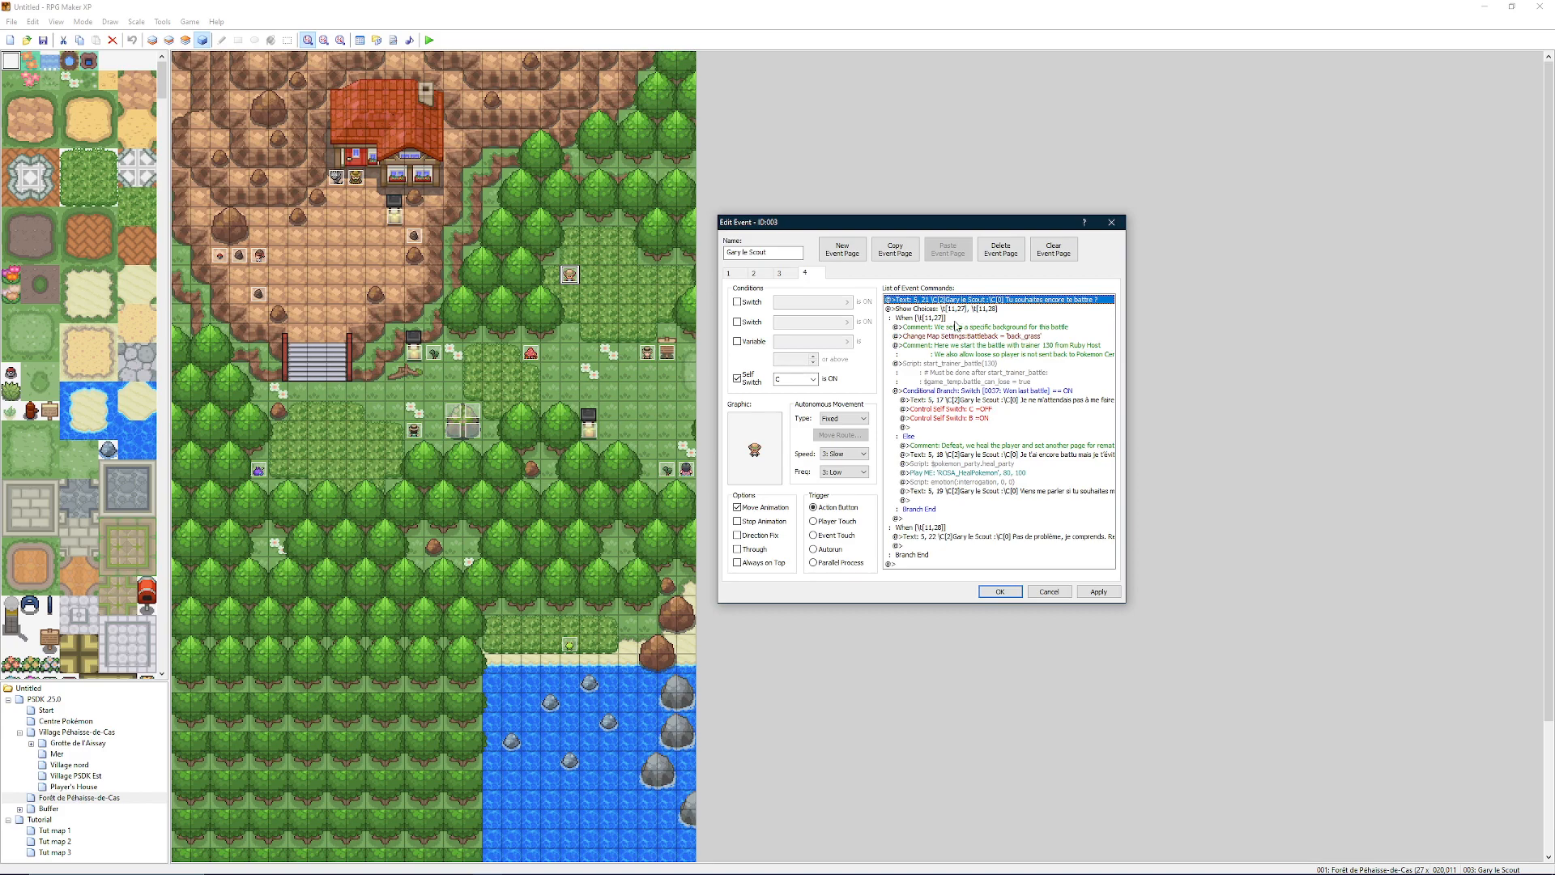
pyautogui.click(958, 317)
pyautogui.click(957, 301)
pyautogui.rightClick(958, 301)
pyautogui.click(999, 322)
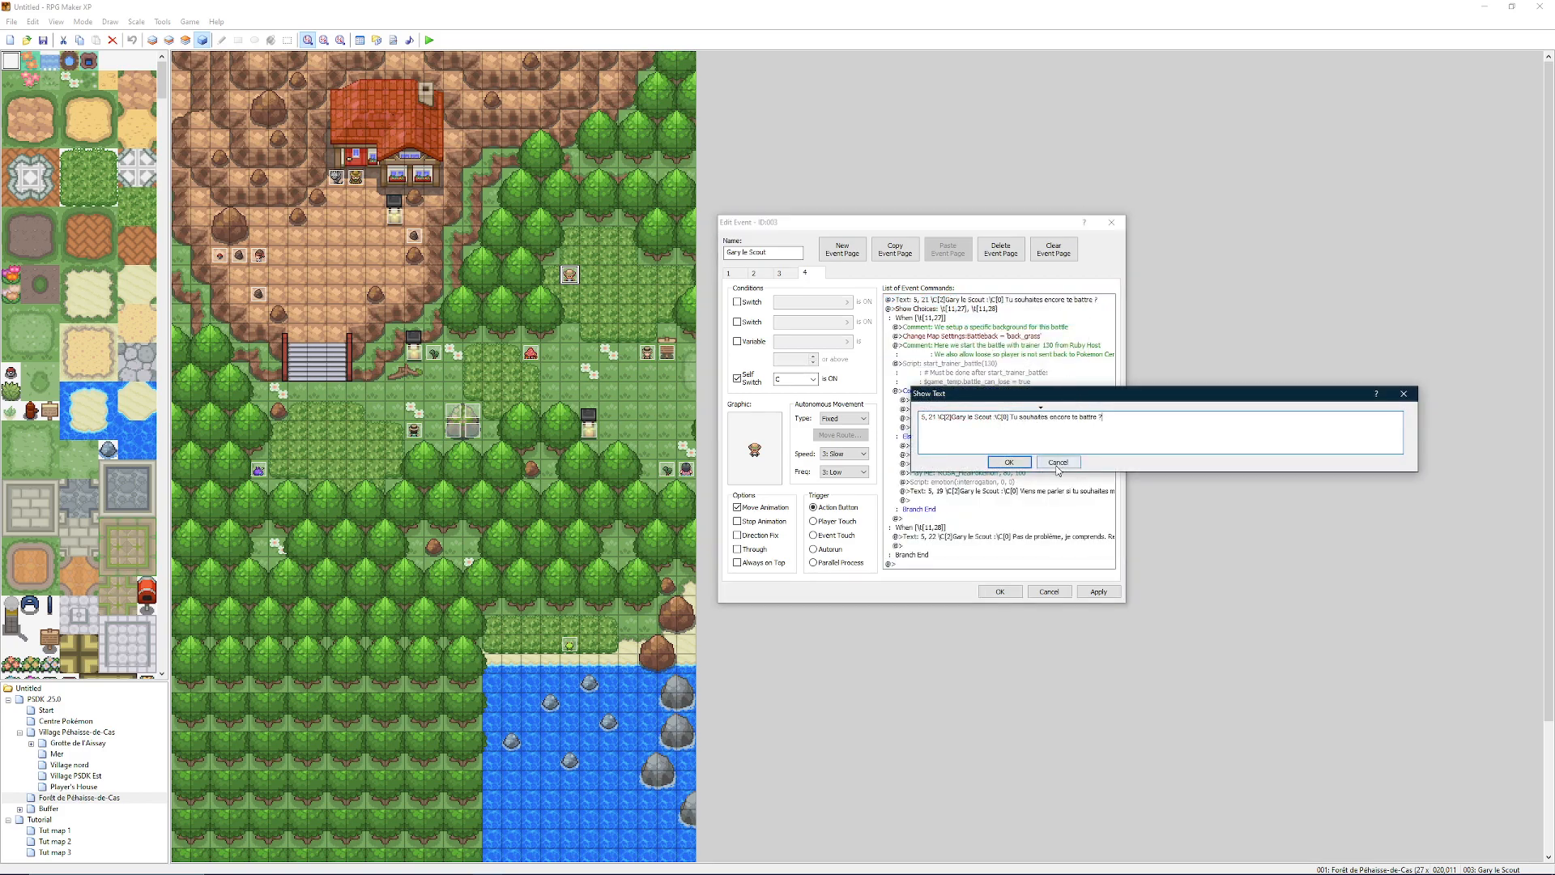
pyautogui.click(1057, 463)
# Step: Examine page 4's Show Choices block, the back_grass battleback setting and the start_trainer_battle(130) script
pyautogui.click(932, 310)
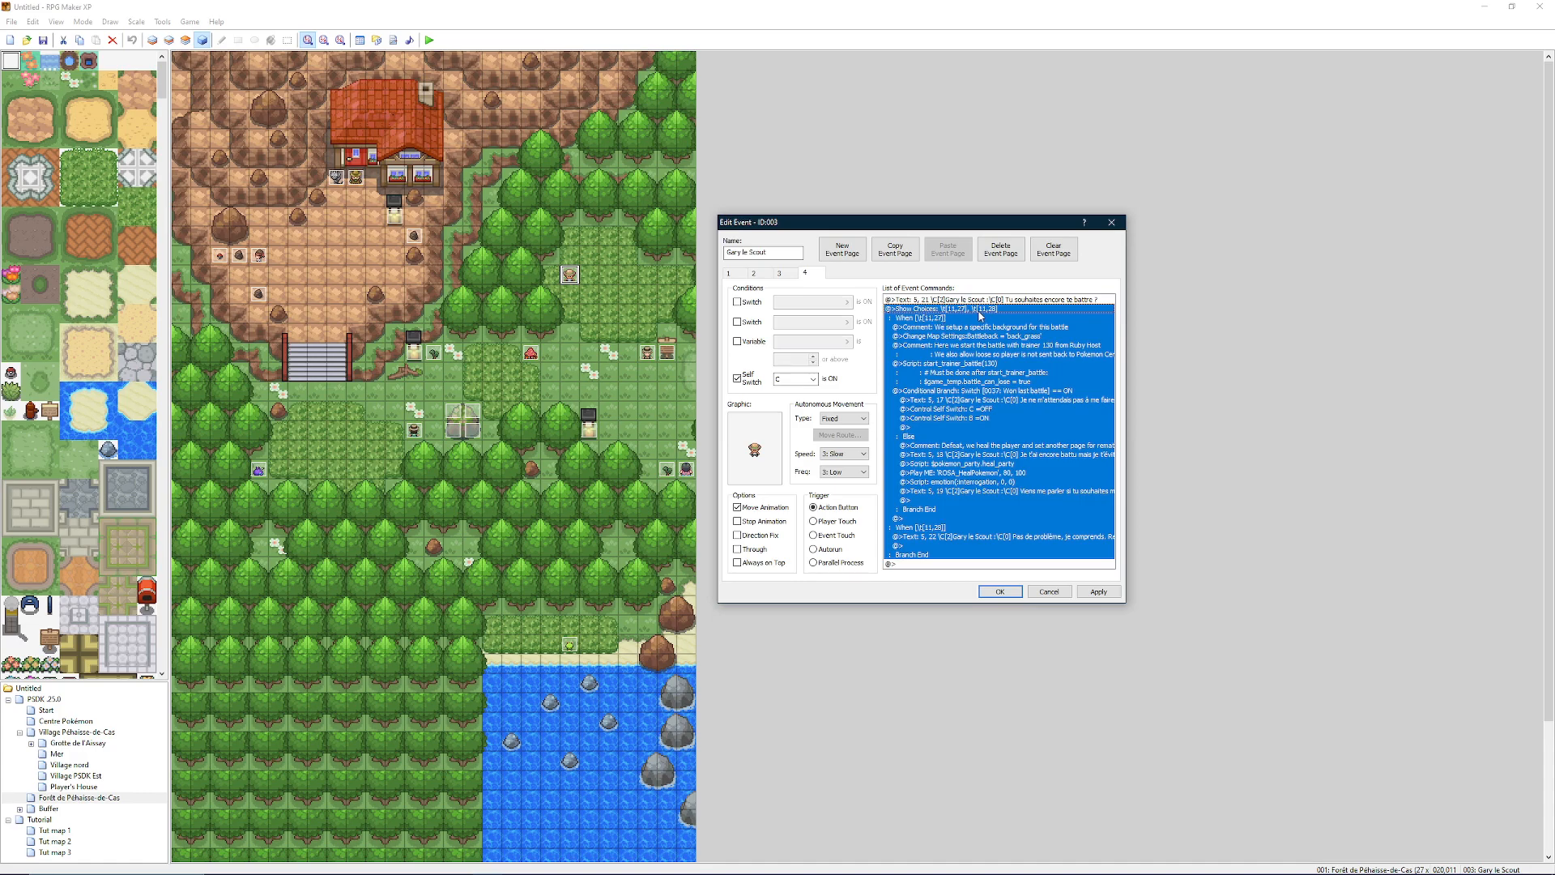
pyautogui.click(971, 328)
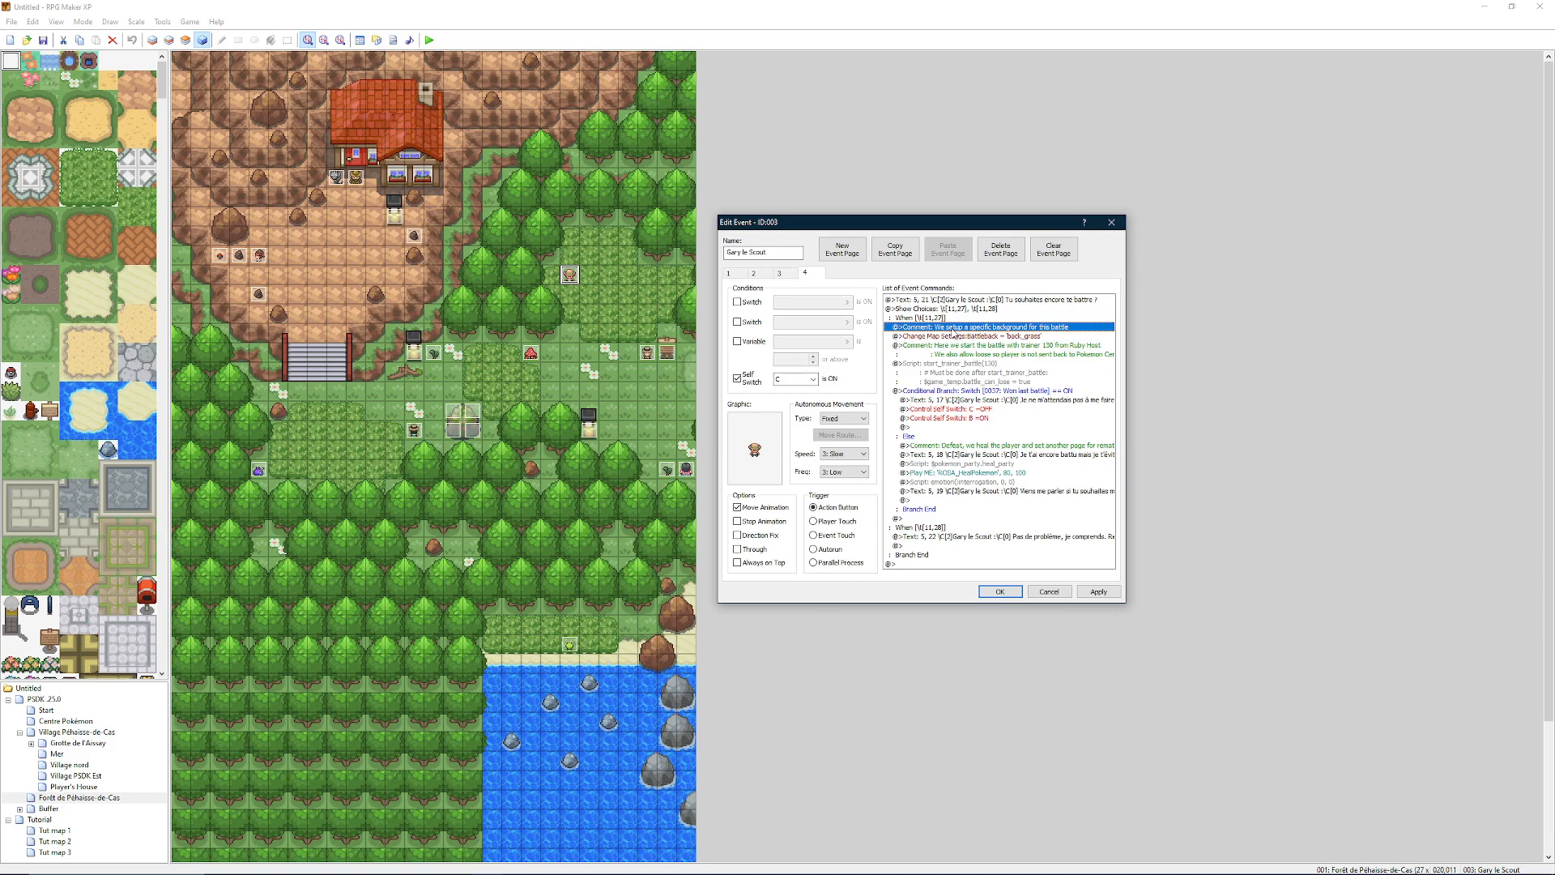
pyautogui.click(953, 335)
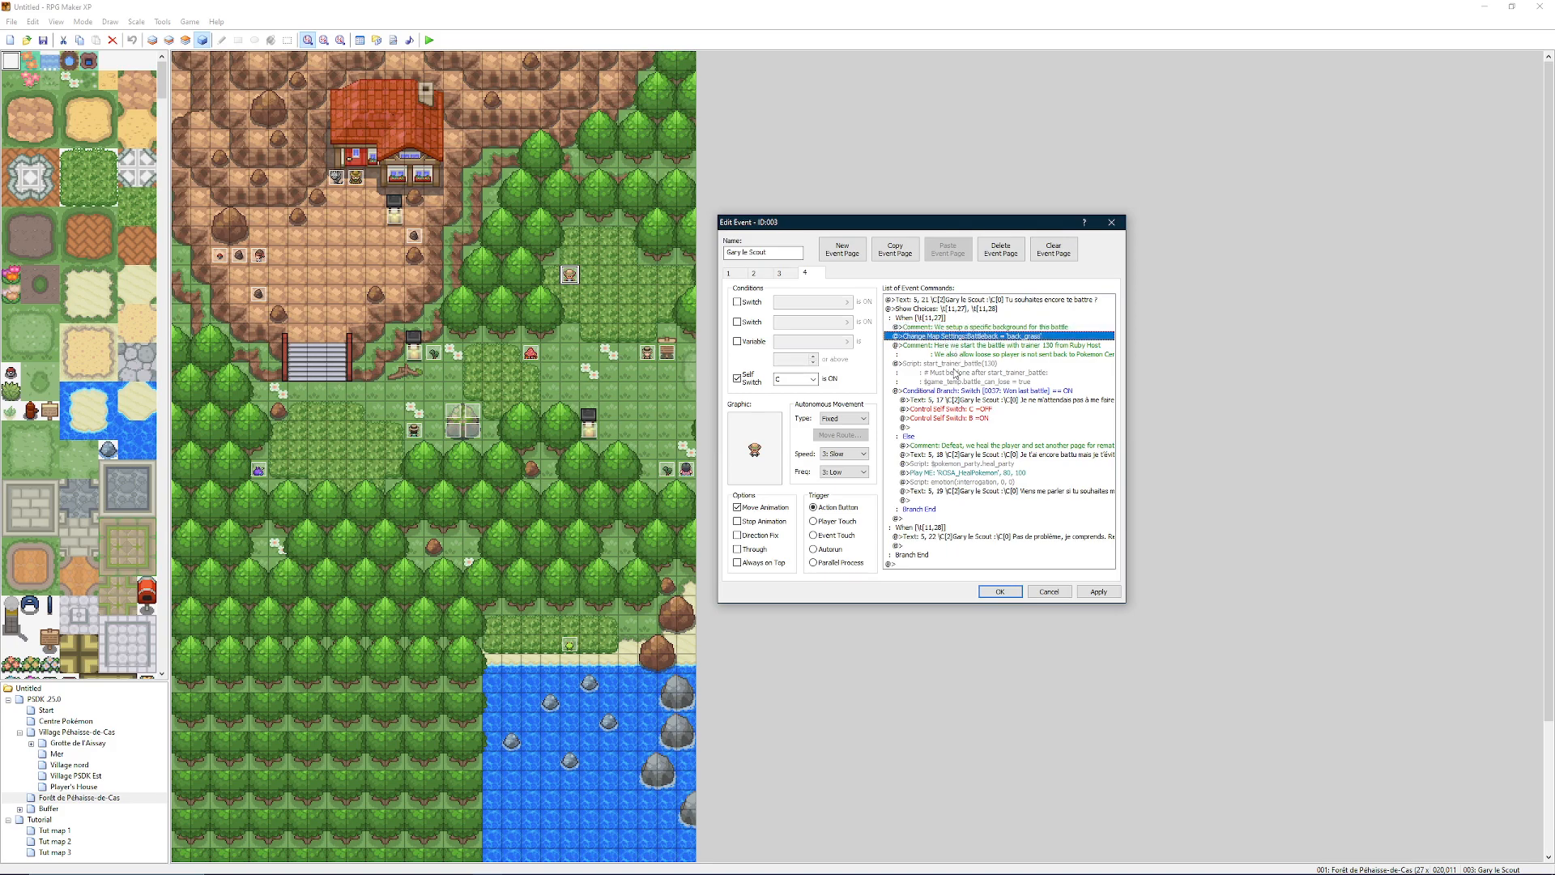
pyautogui.click(963, 372)
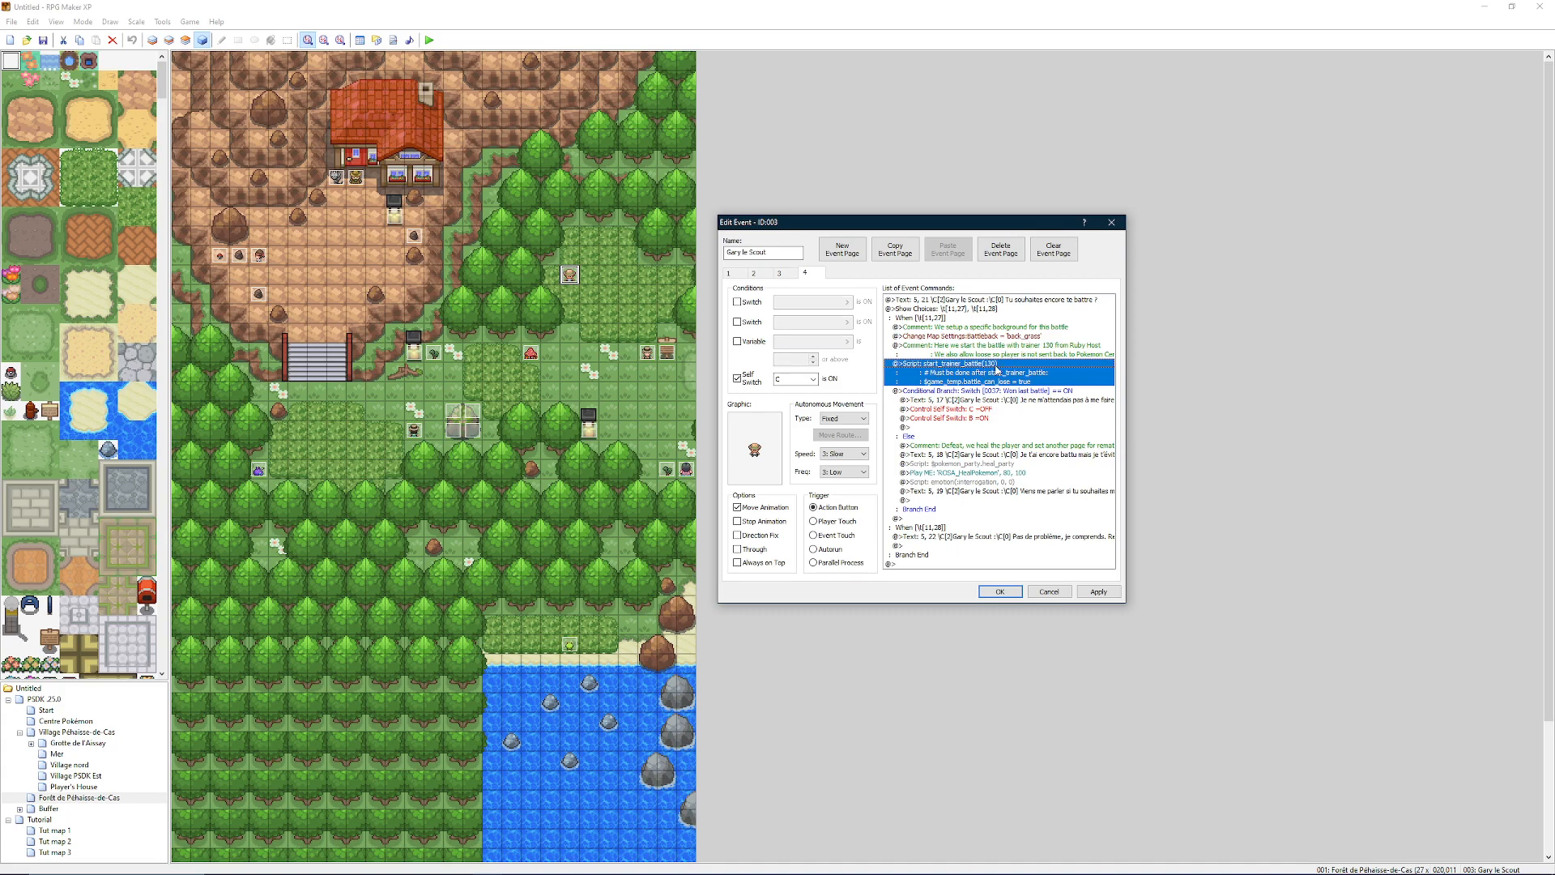
# Step: Review page 4's won-battle branch with its Control Self Switch commands turning C OFF and B ON, comparing against page 3
pyautogui.click(955, 392)
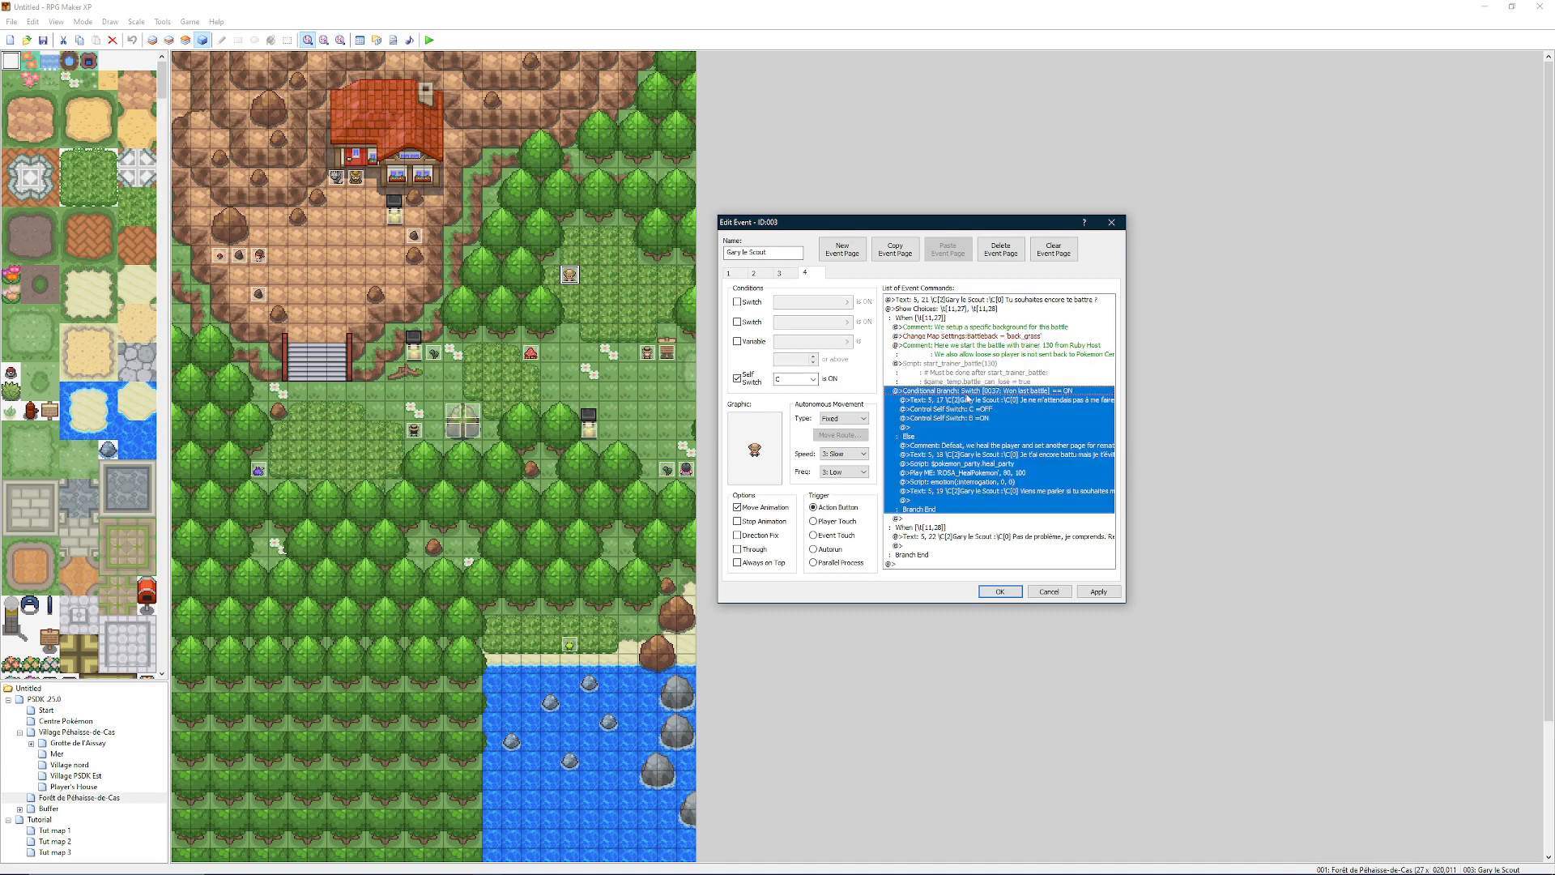
pyautogui.click(969, 408)
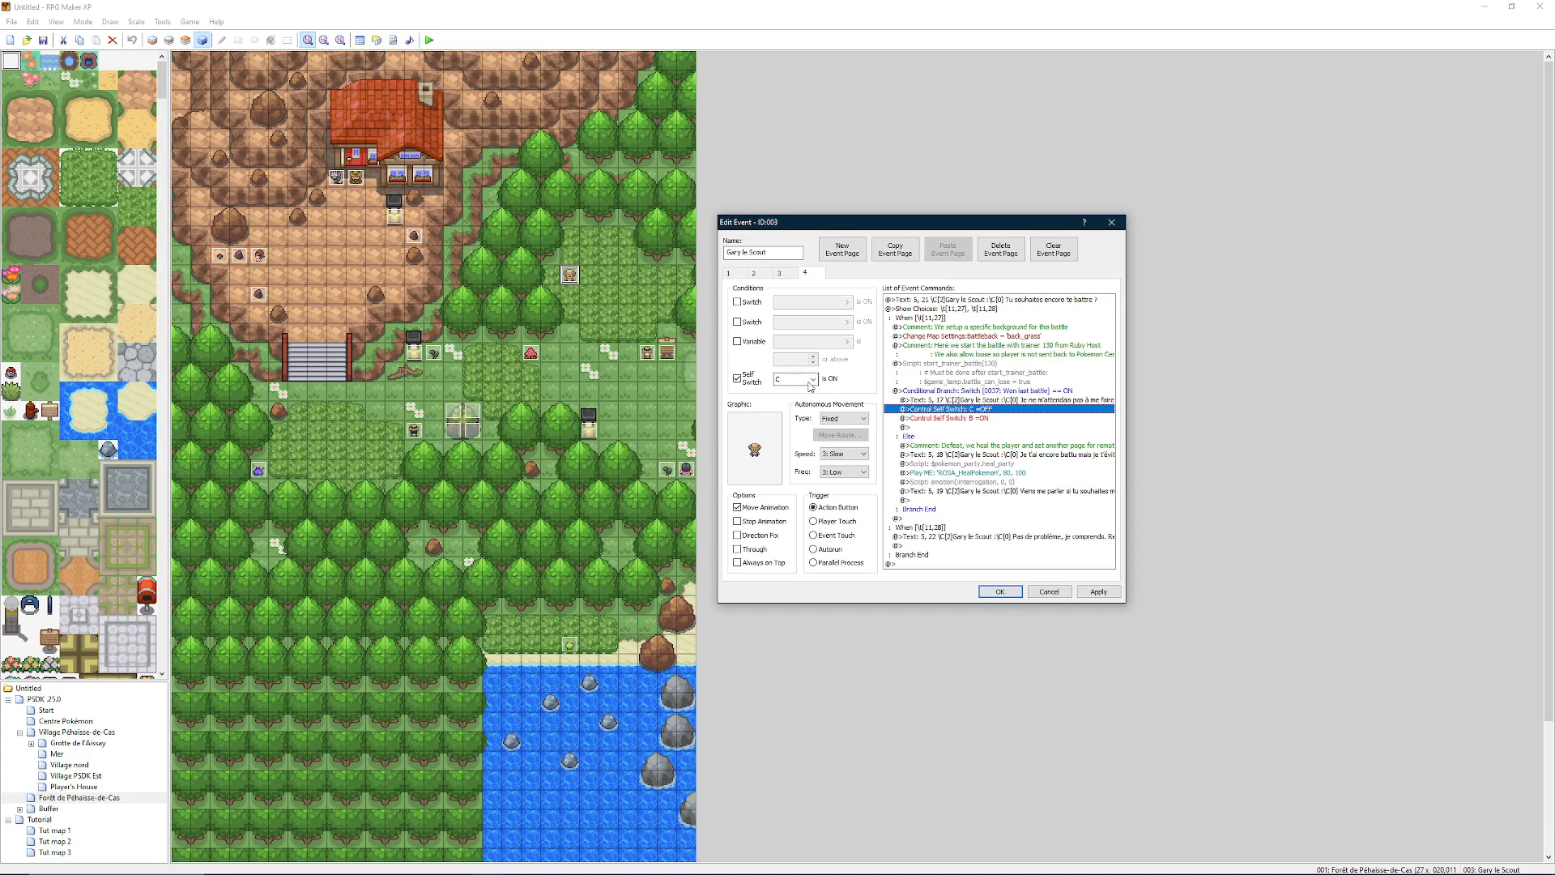
pyautogui.click(966, 419)
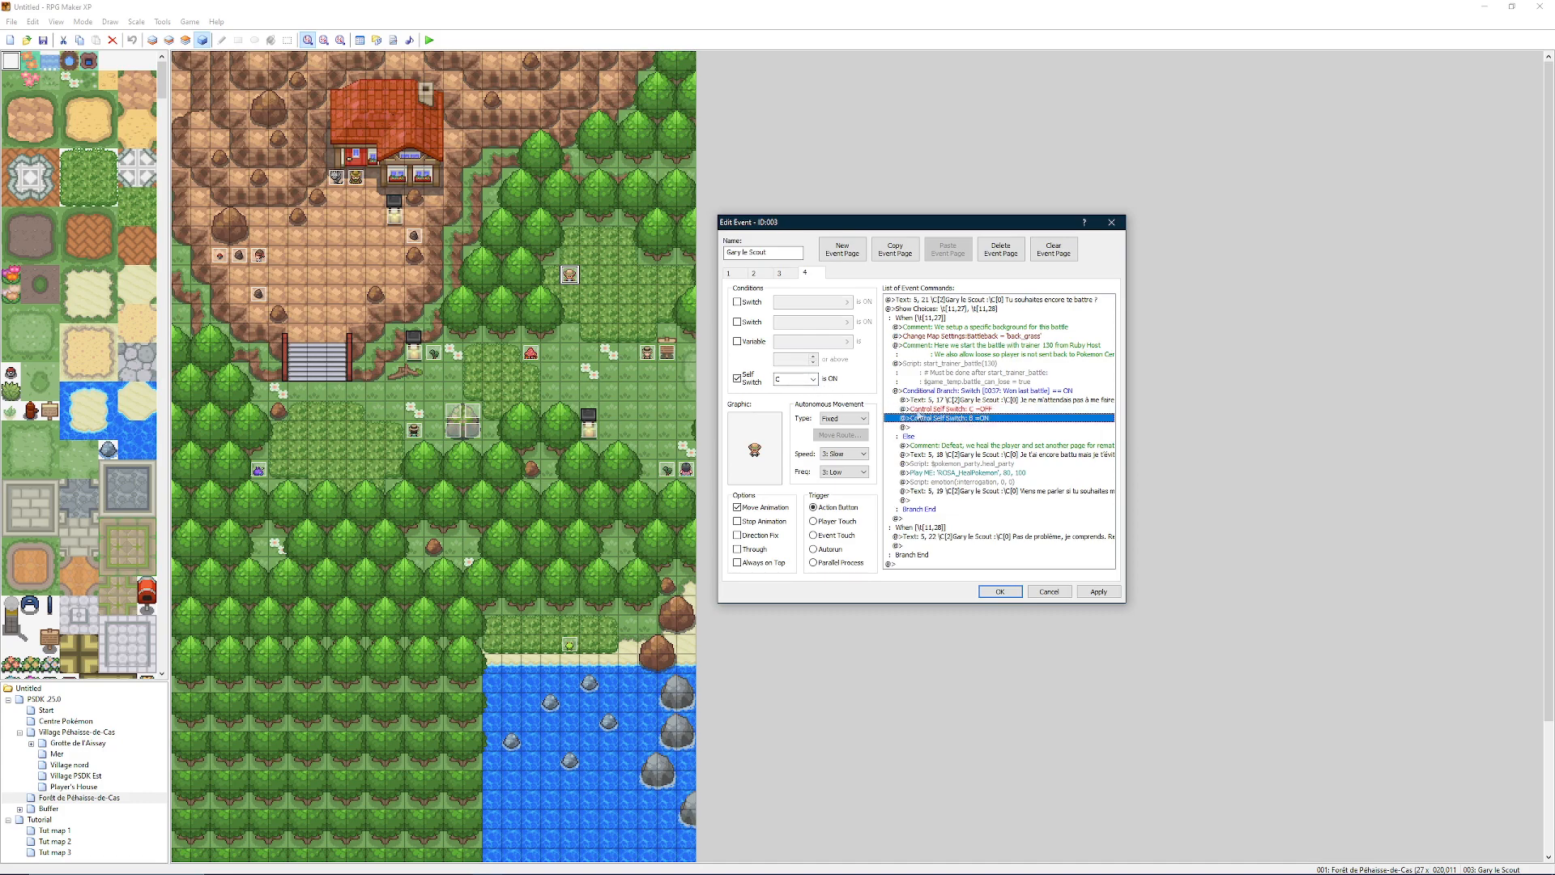
pyautogui.click(788, 276)
pyautogui.click(804, 275)
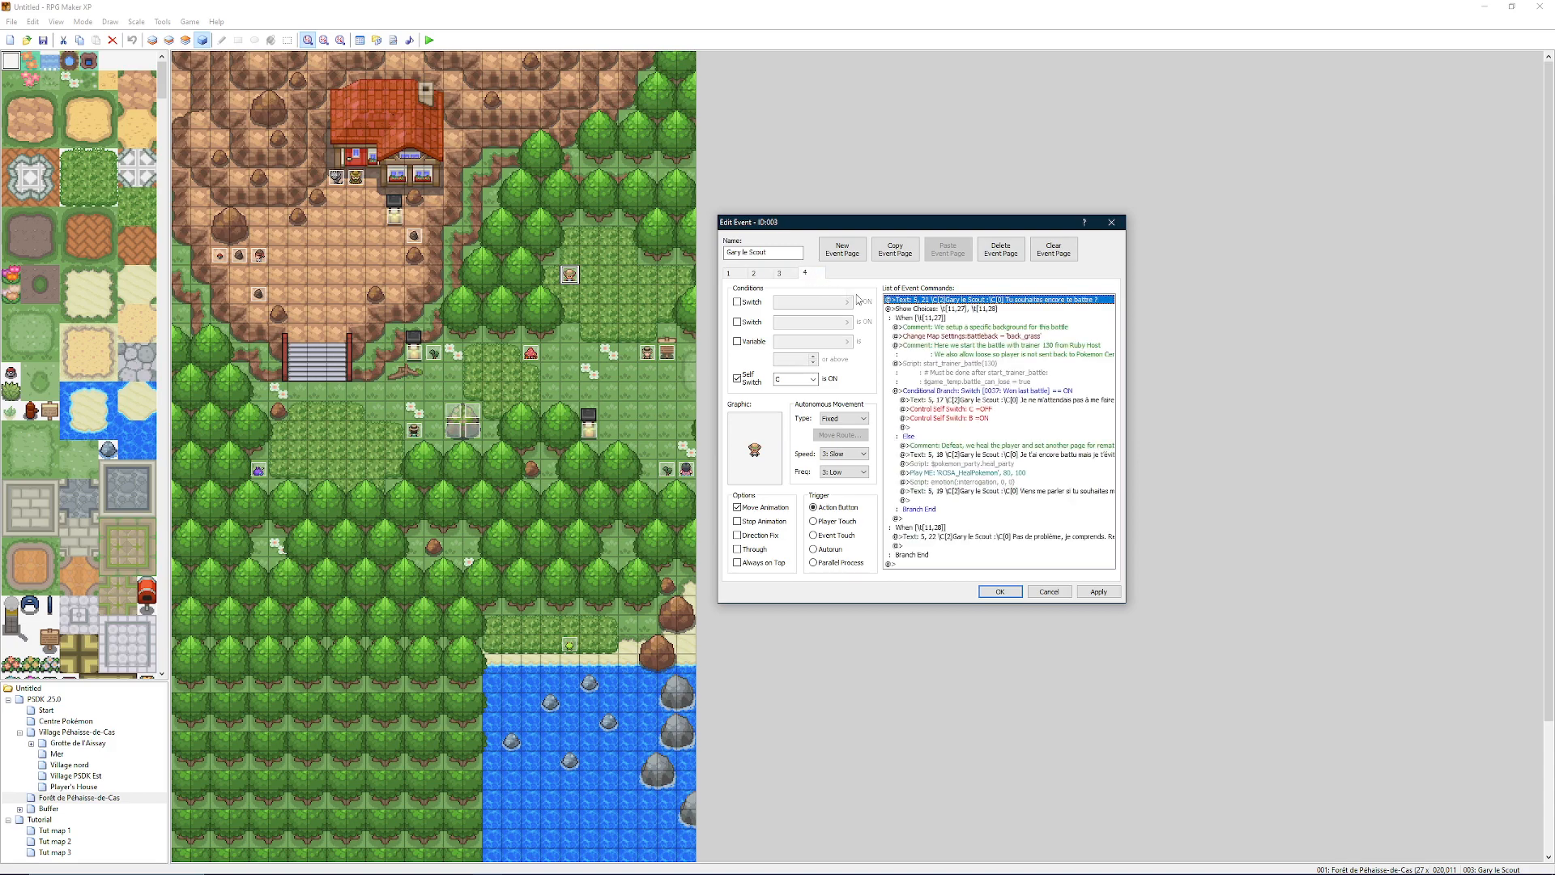
# Step: Review page 4's defeat branch commands and the reply for declining a rematch, and close Gary's event, keeping its changes
pyautogui.click(968, 445)
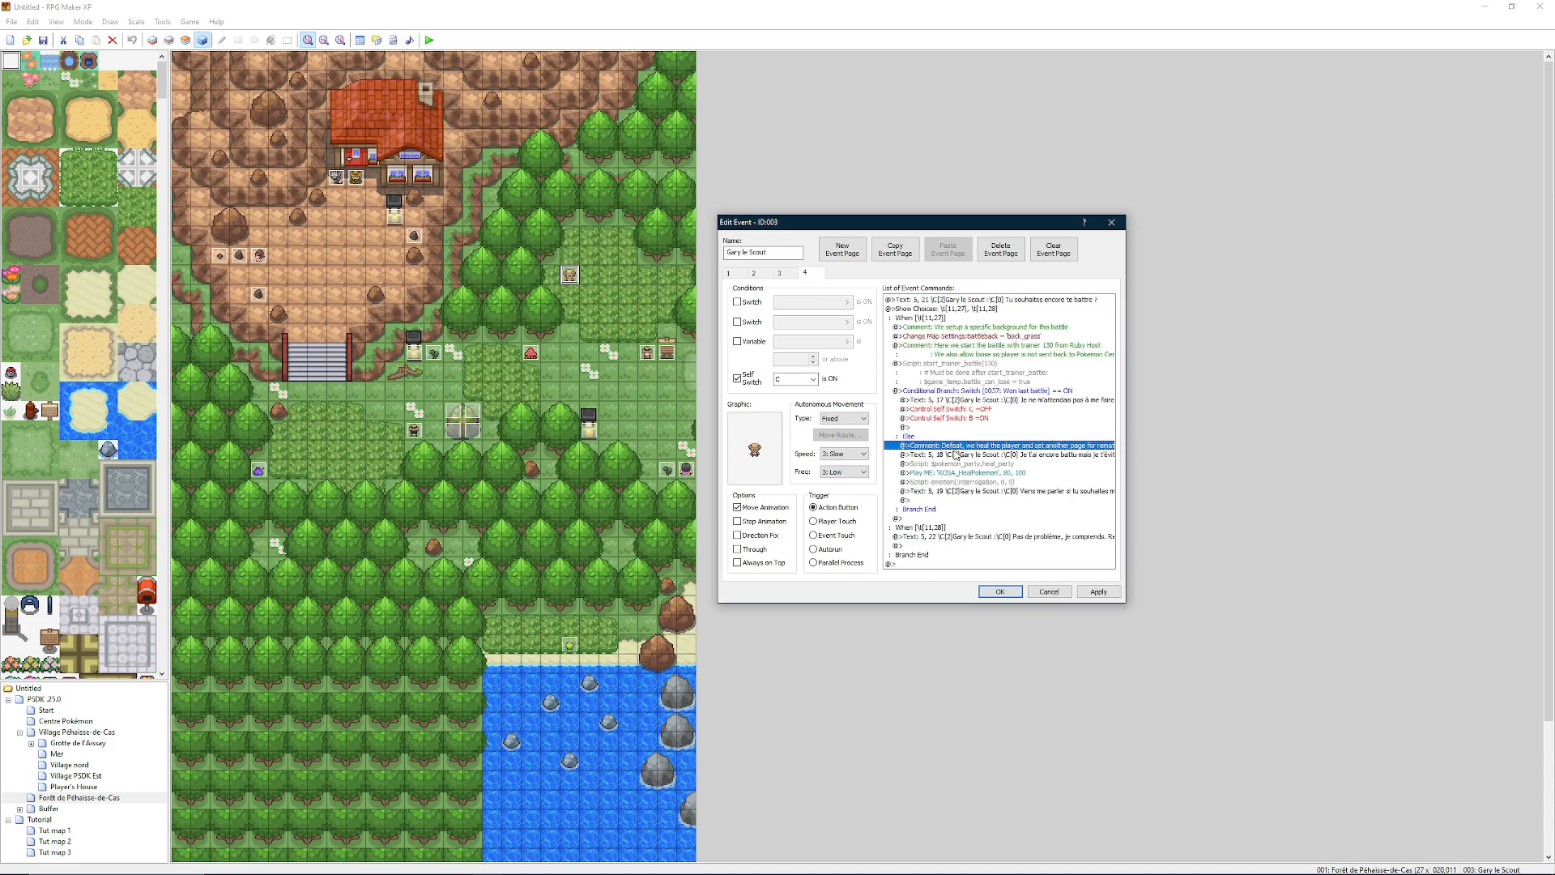
pyautogui.click(961, 456)
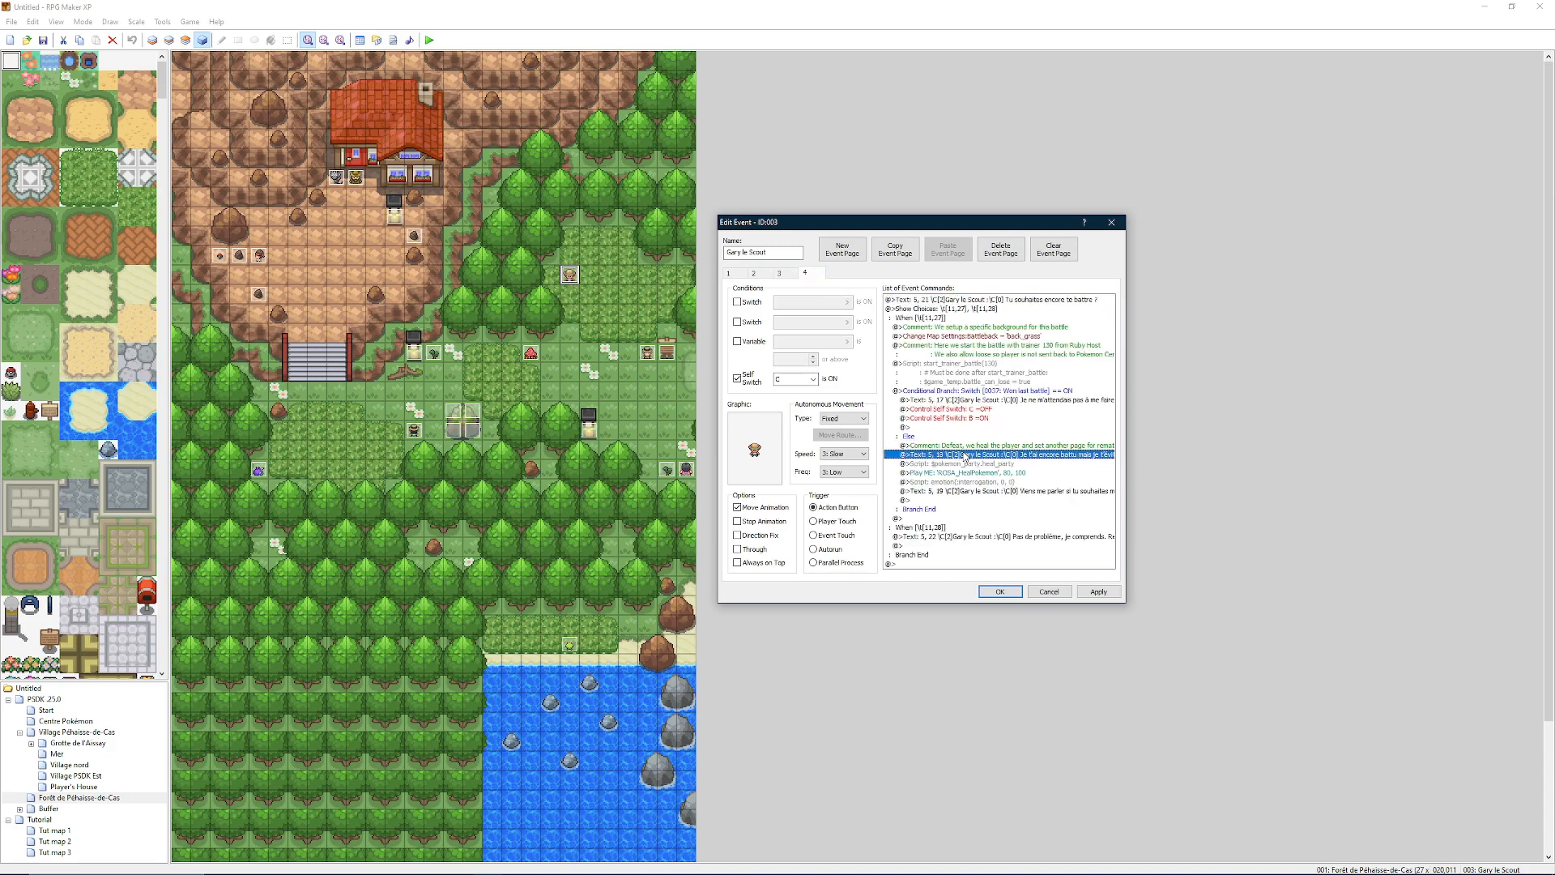
pyautogui.click(945, 464)
pyautogui.click(941, 473)
pyautogui.click(942, 481)
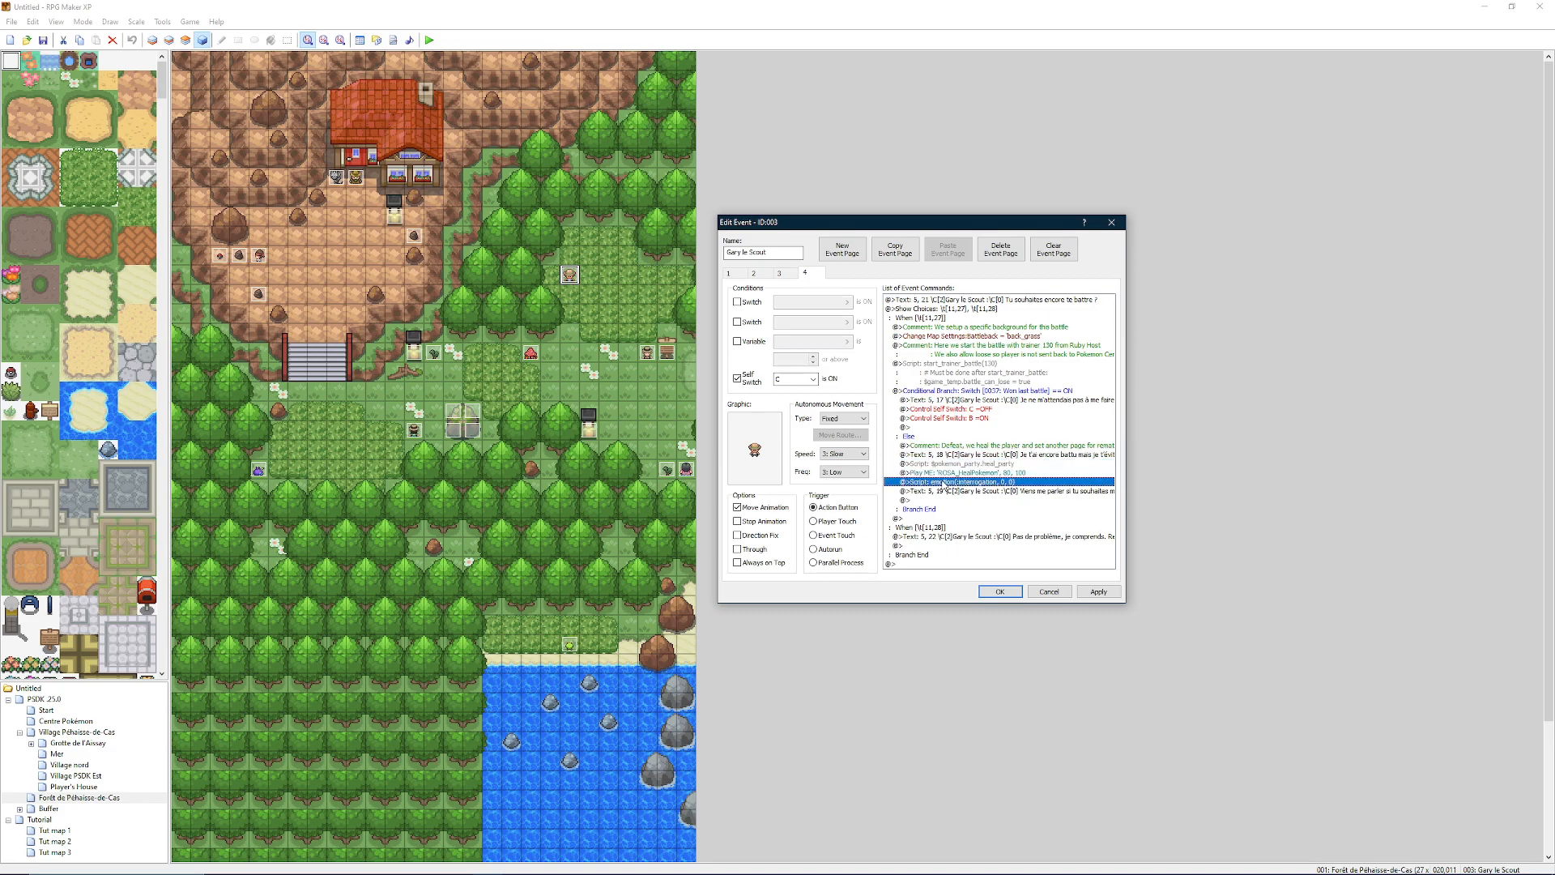
pyautogui.click(949, 491)
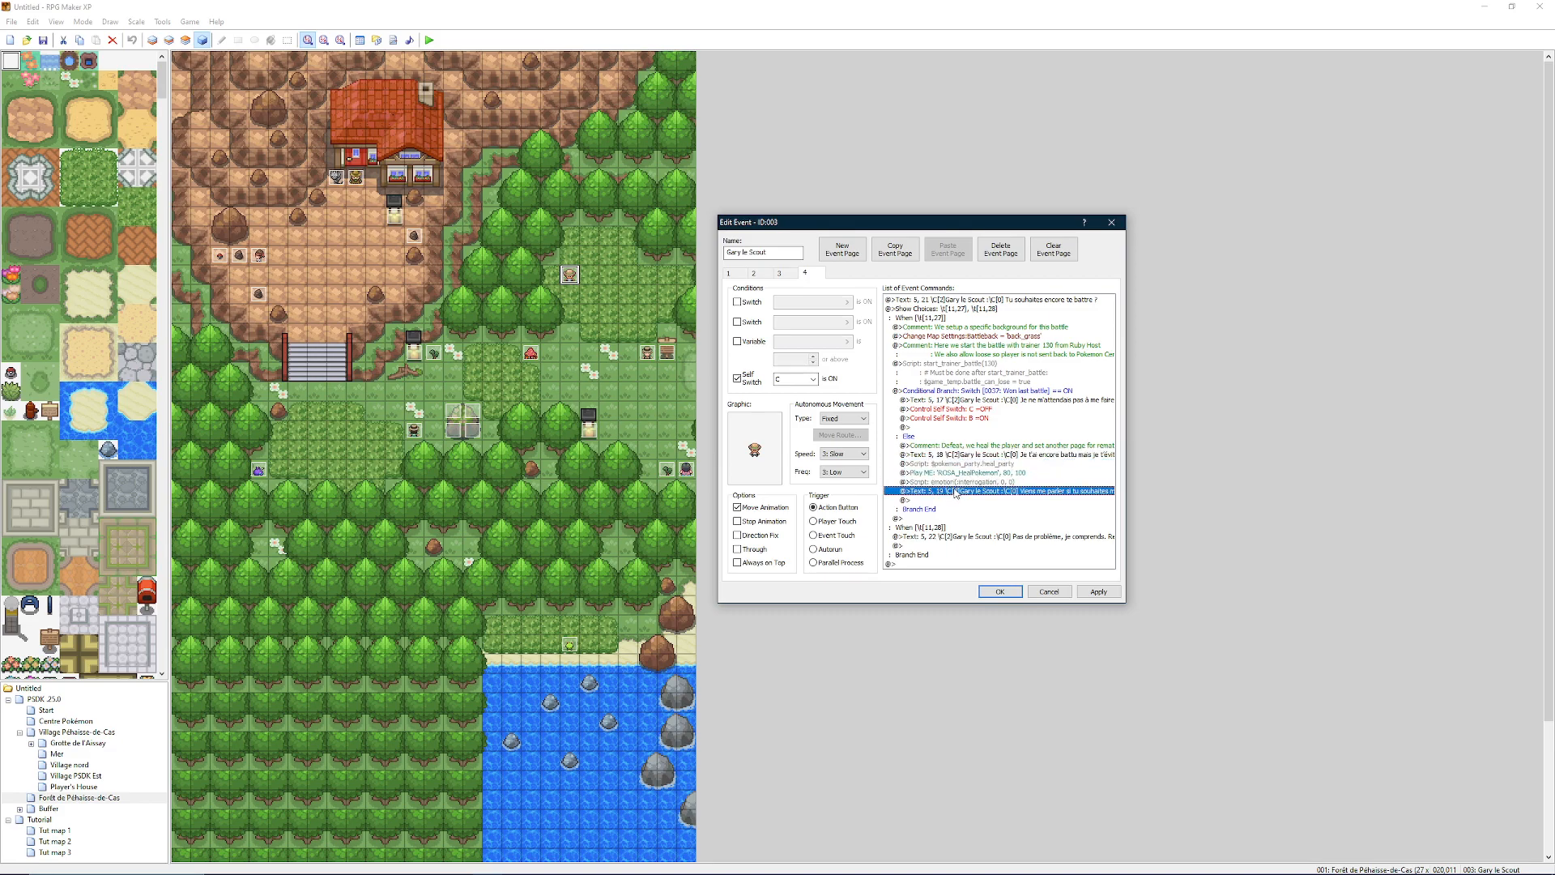
pyautogui.click(929, 538)
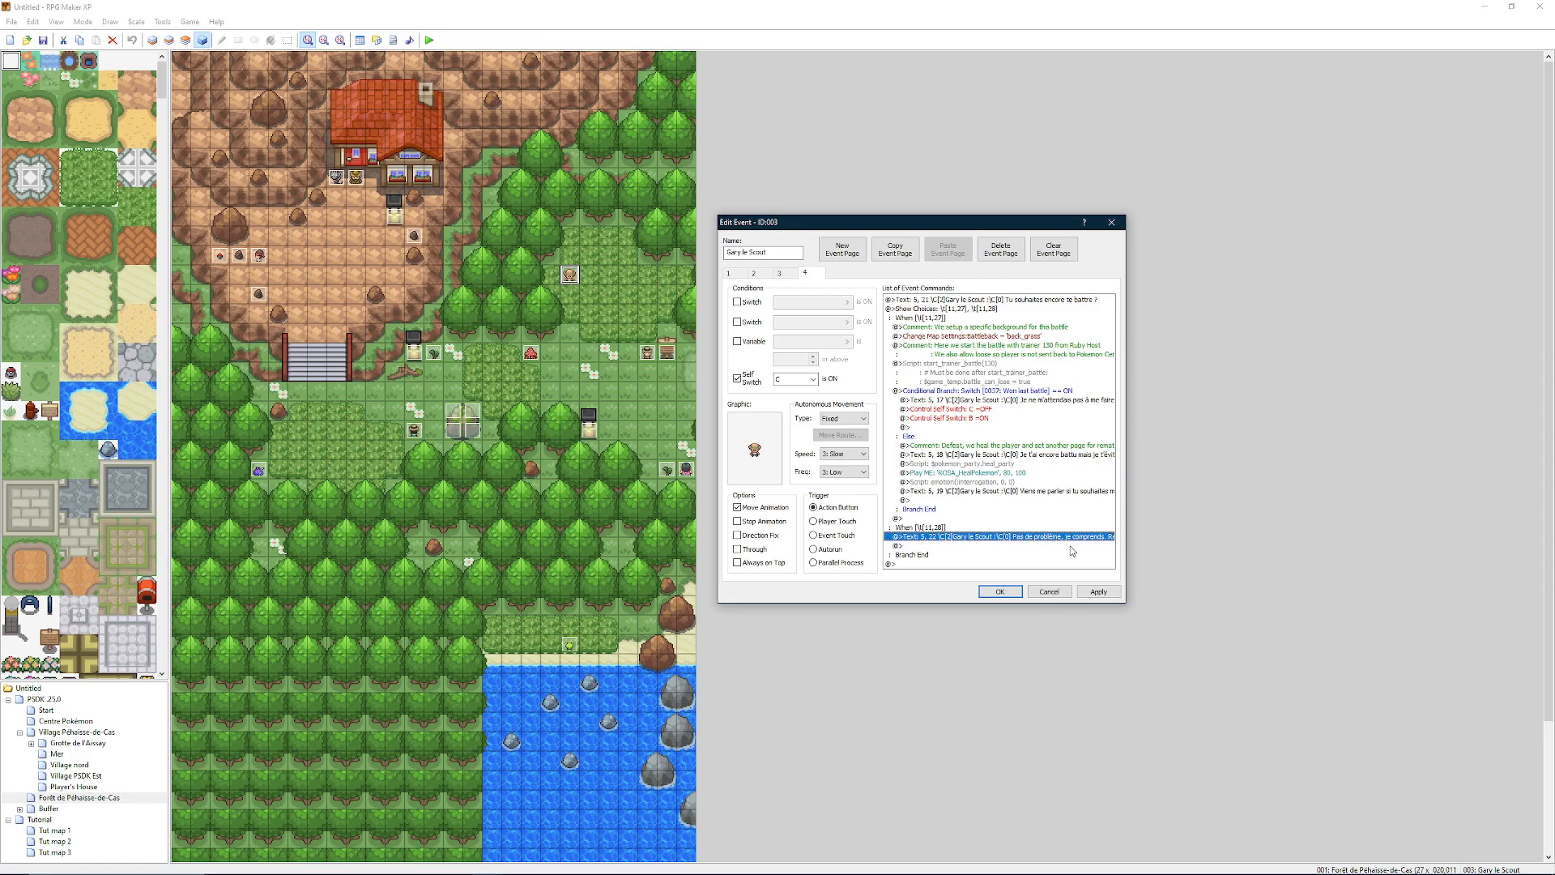
pyautogui.click(1004, 593)
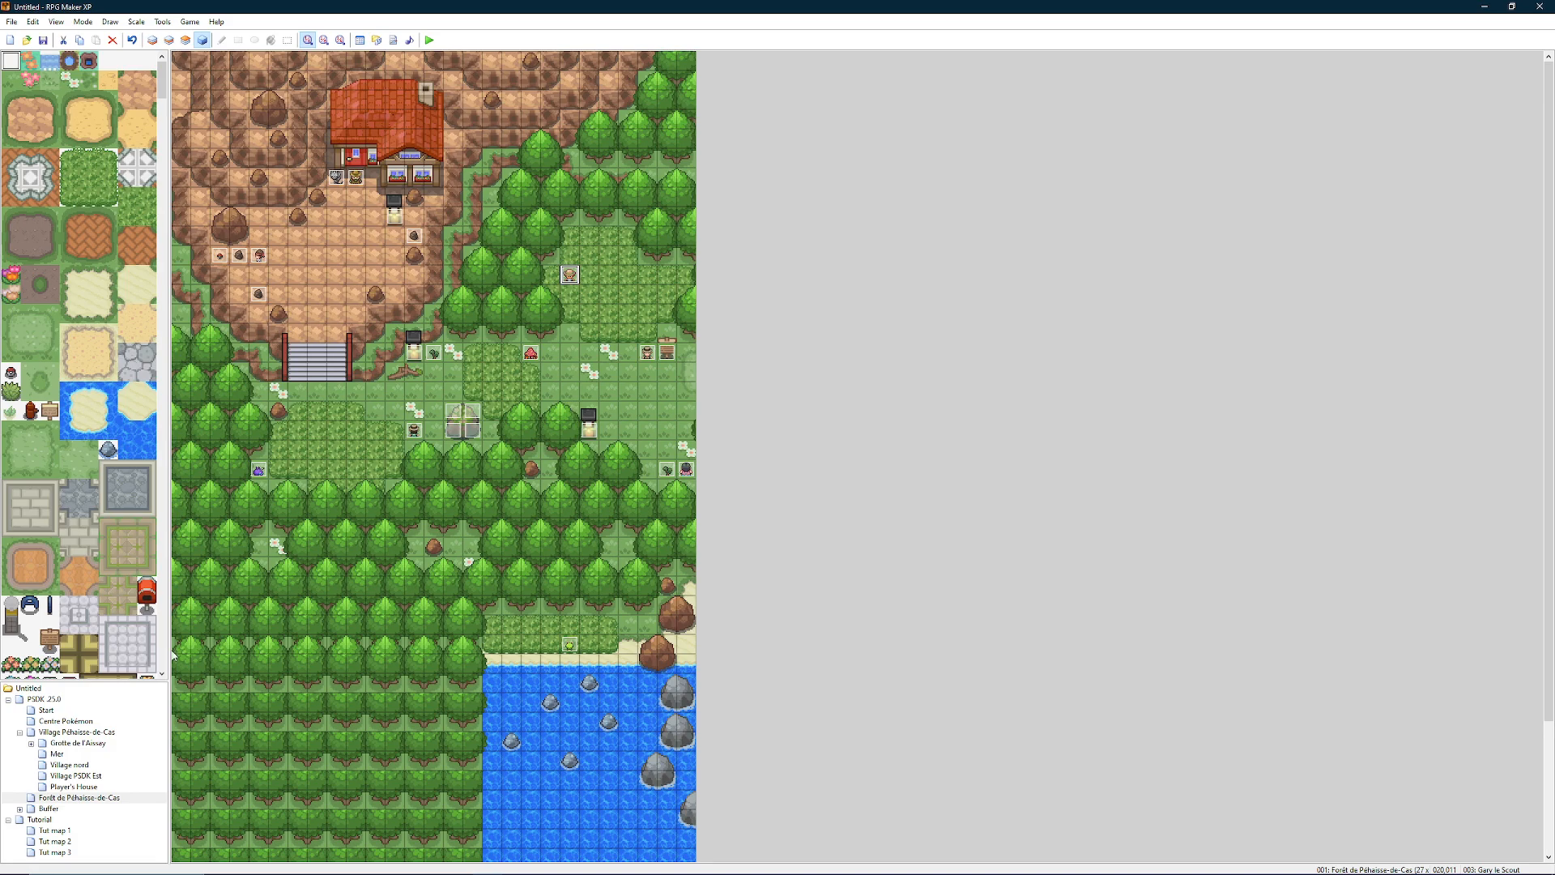
# Step: Paste the copied Gary le Scout event onto Tut map 1, on the grass just right of the house
pyautogui.click(69, 831)
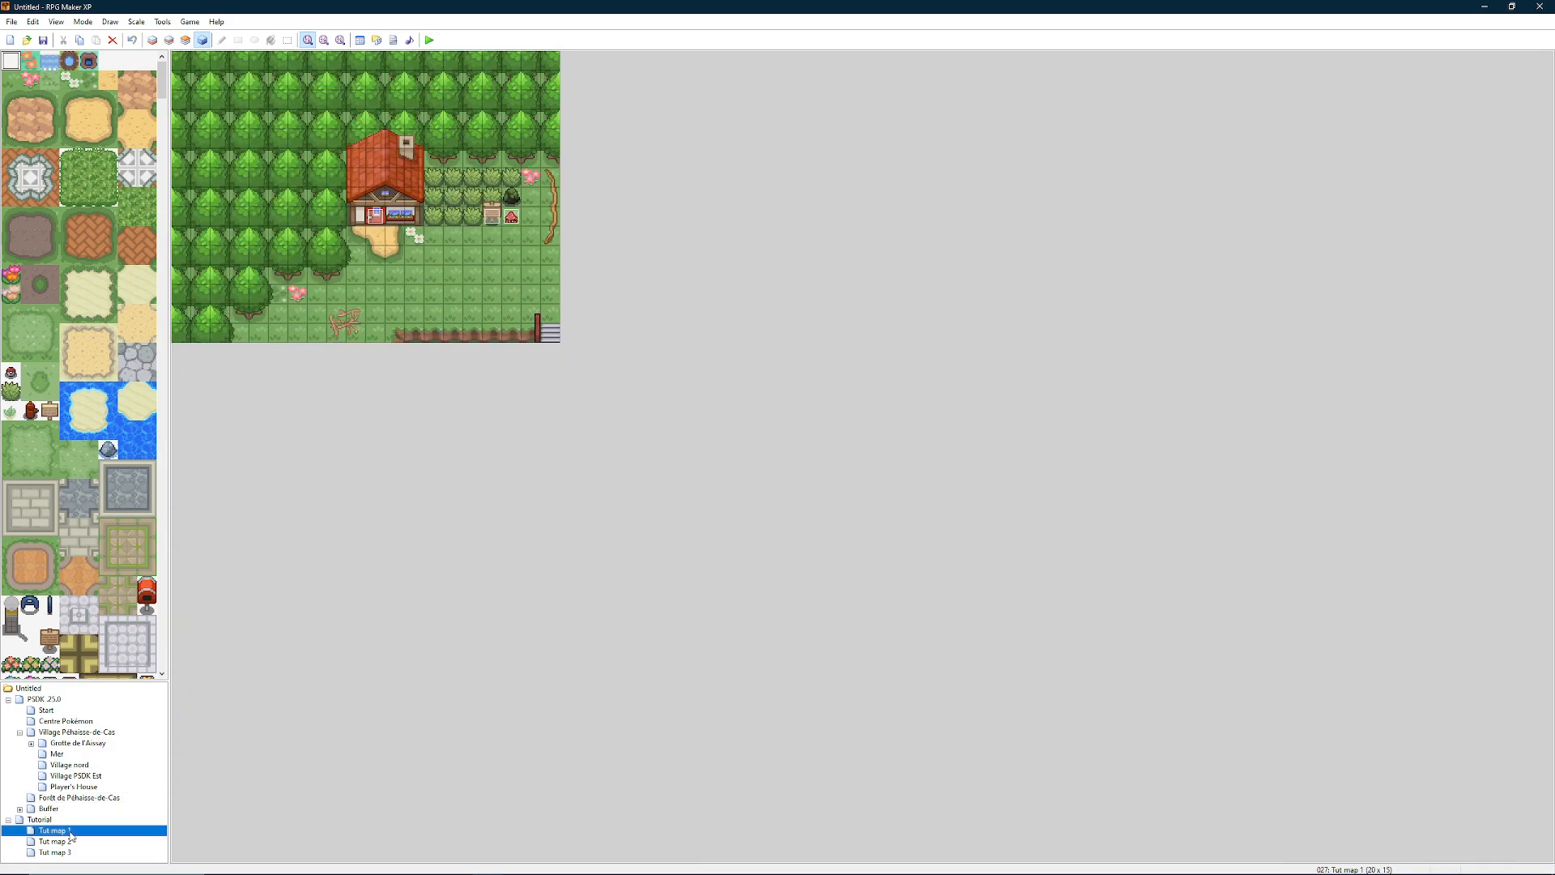
pyautogui.click(458, 233)
pyautogui.hotkey('ctrl', 'v')
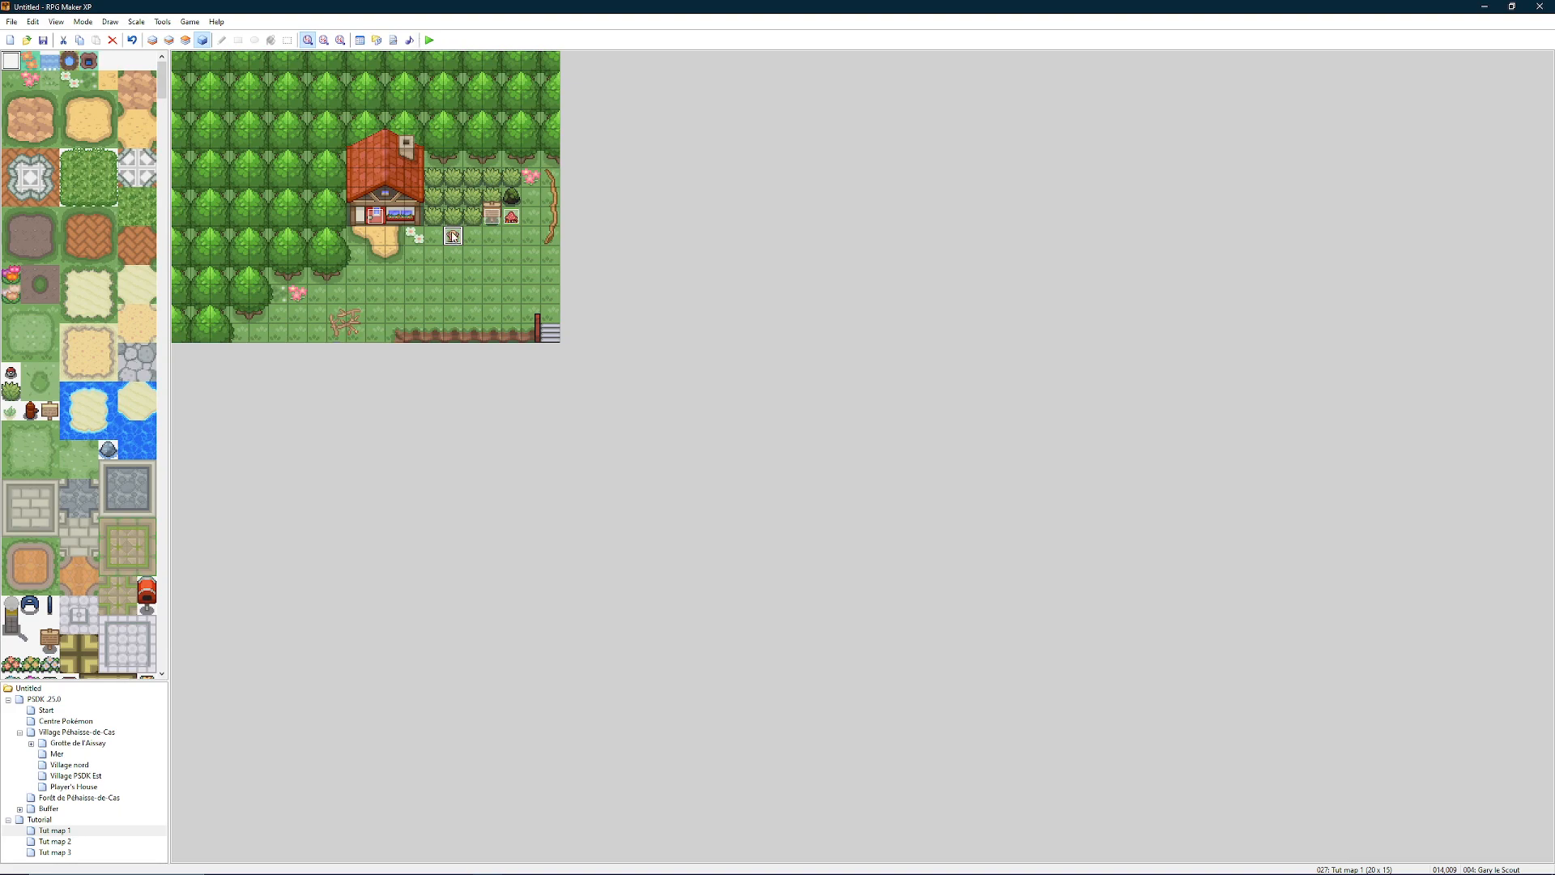
# Step: Open the pasted Gary event and inspect the trainer ID in page 2's start_trainer_battle script without changing it
pyautogui.doubleClick(454, 235)
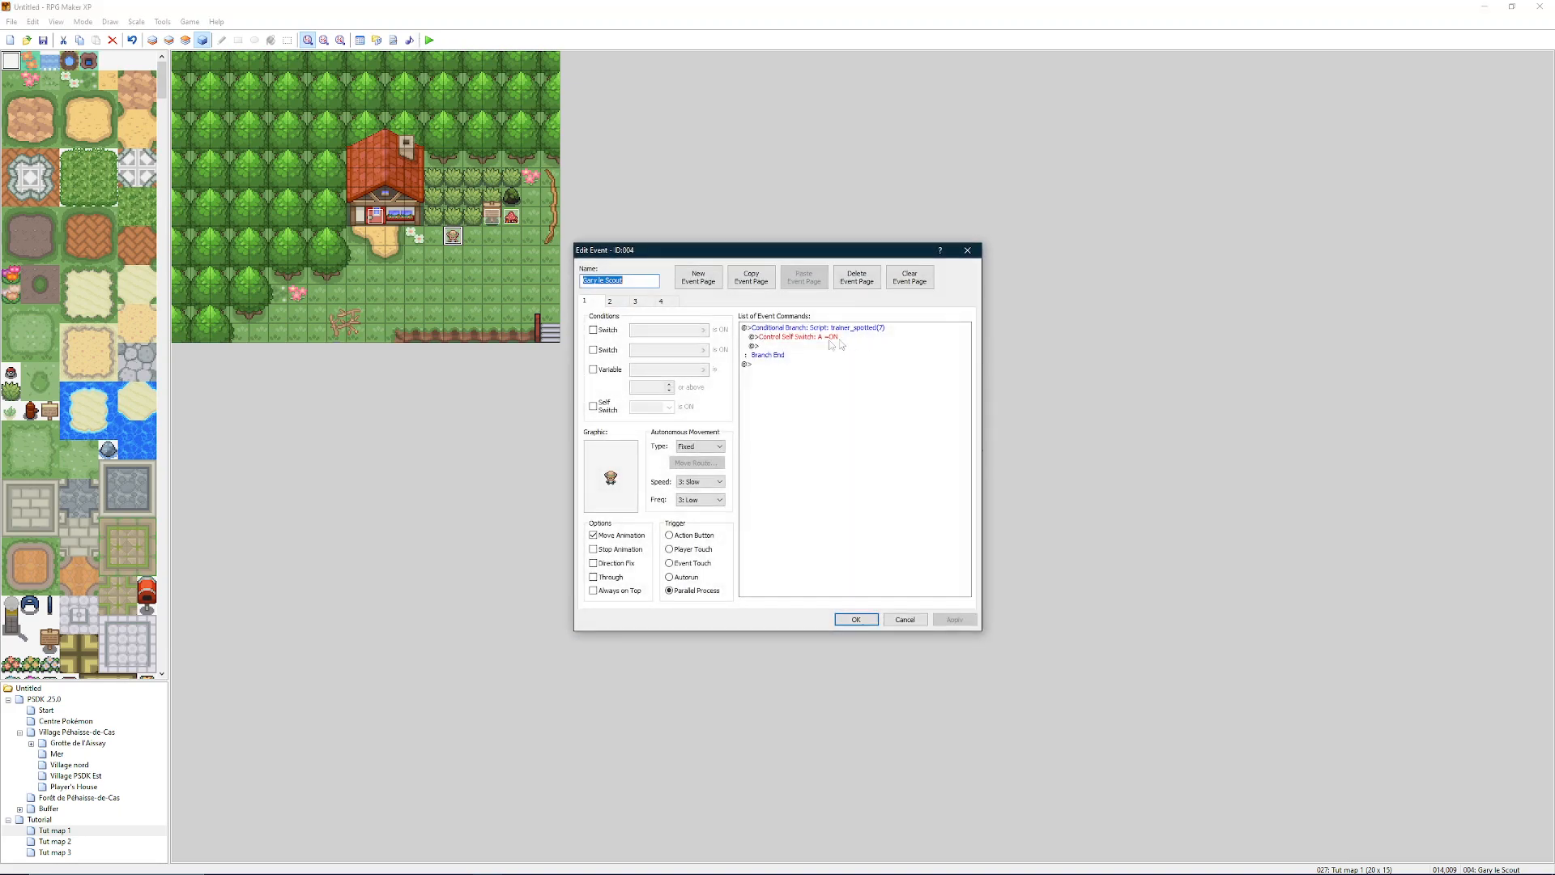
pyautogui.click(612, 303)
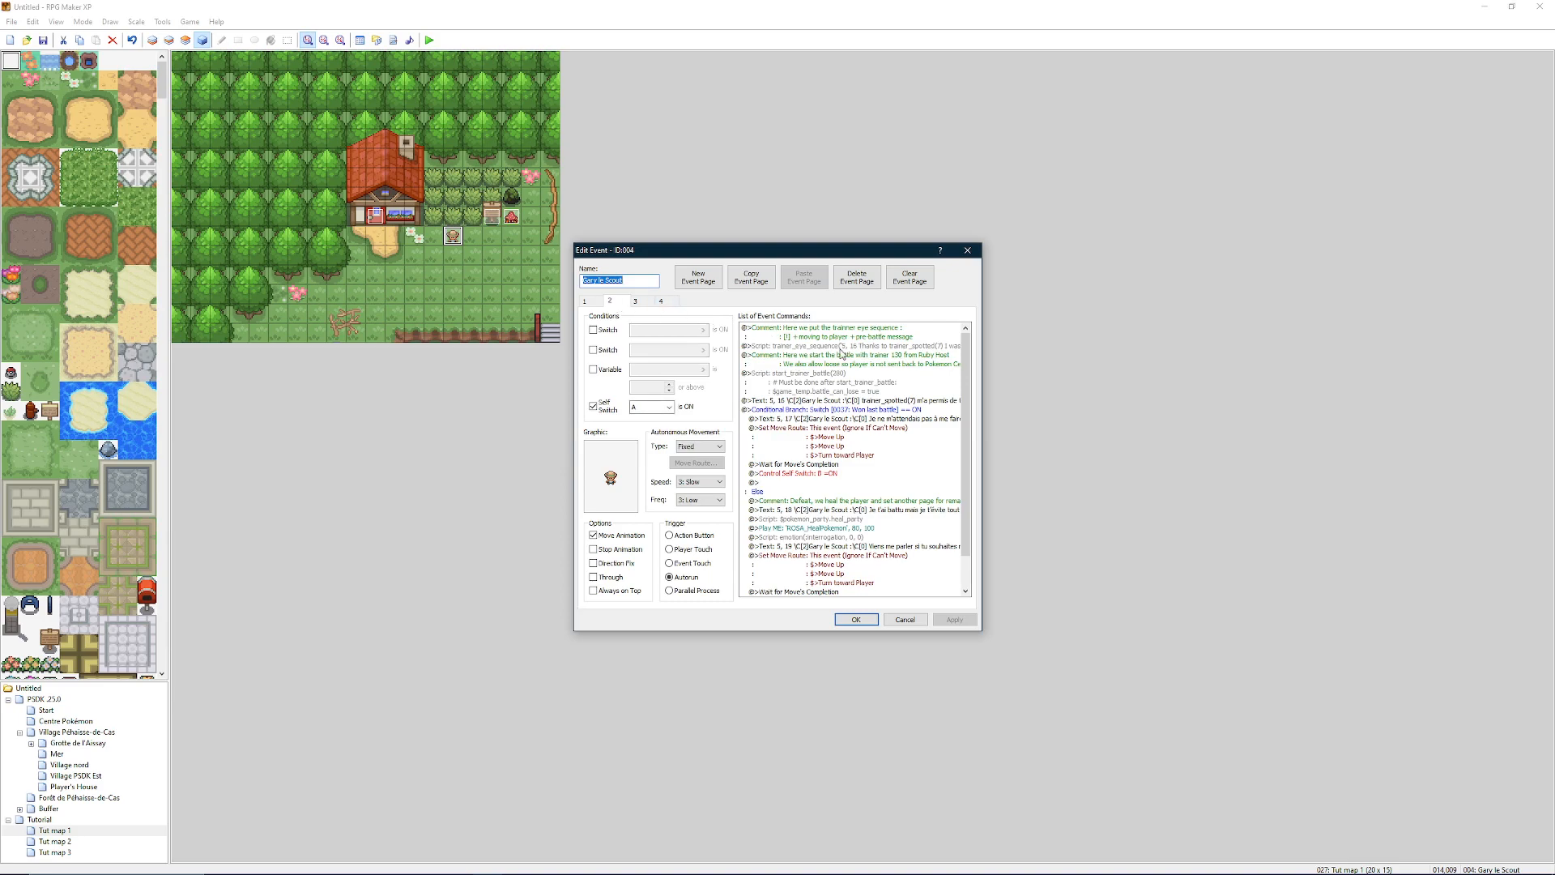
pyautogui.click(818, 373)
pyautogui.rightClick(813, 375)
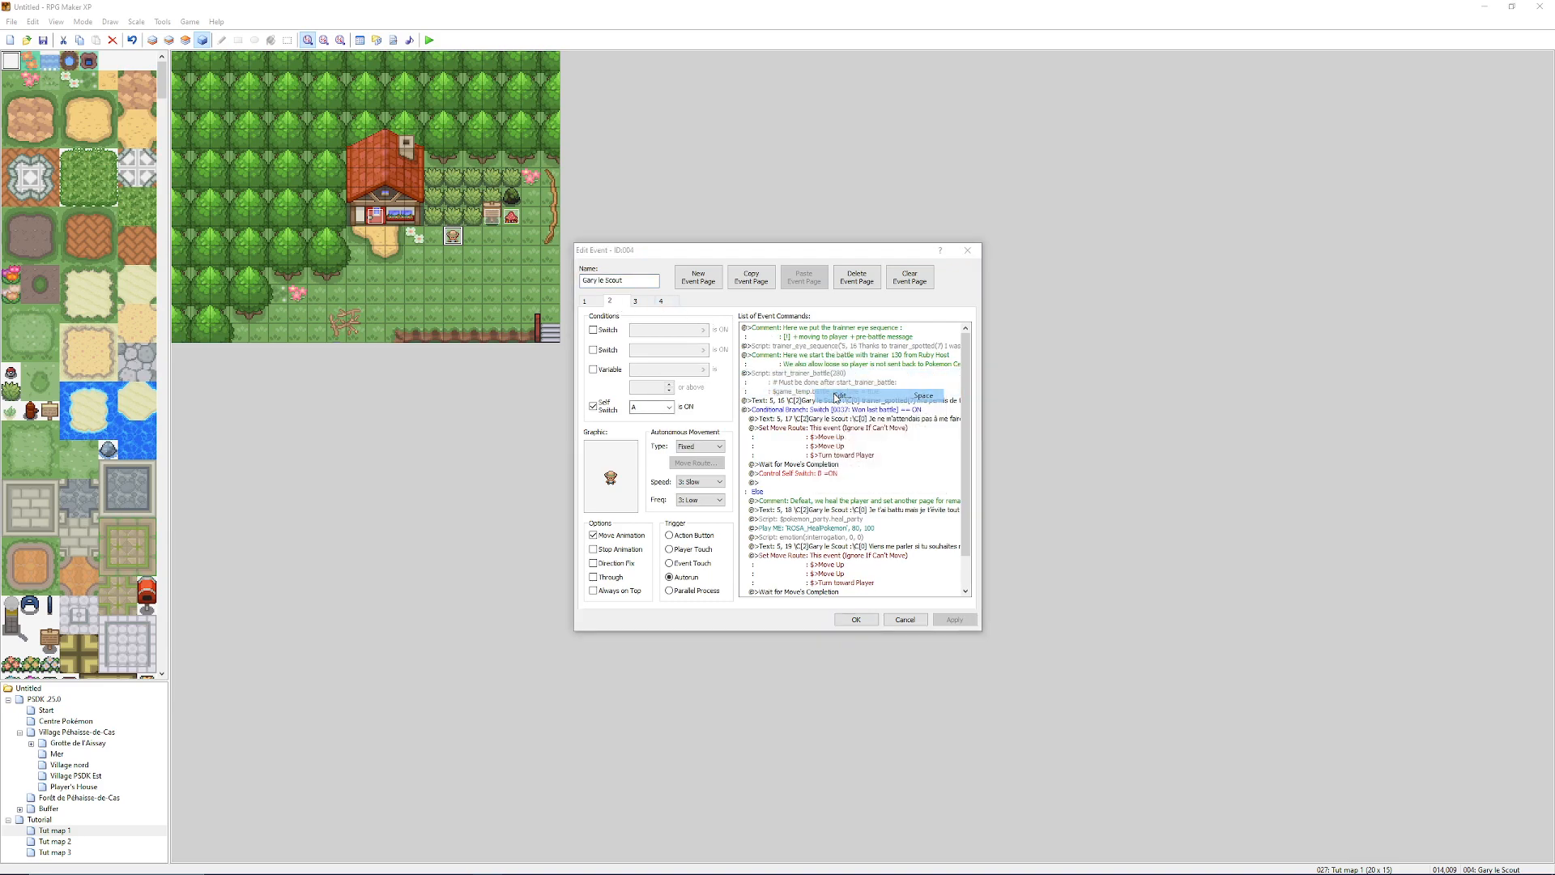
pyautogui.click(838, 396)
pyautogui.doubleClick(873, 412)
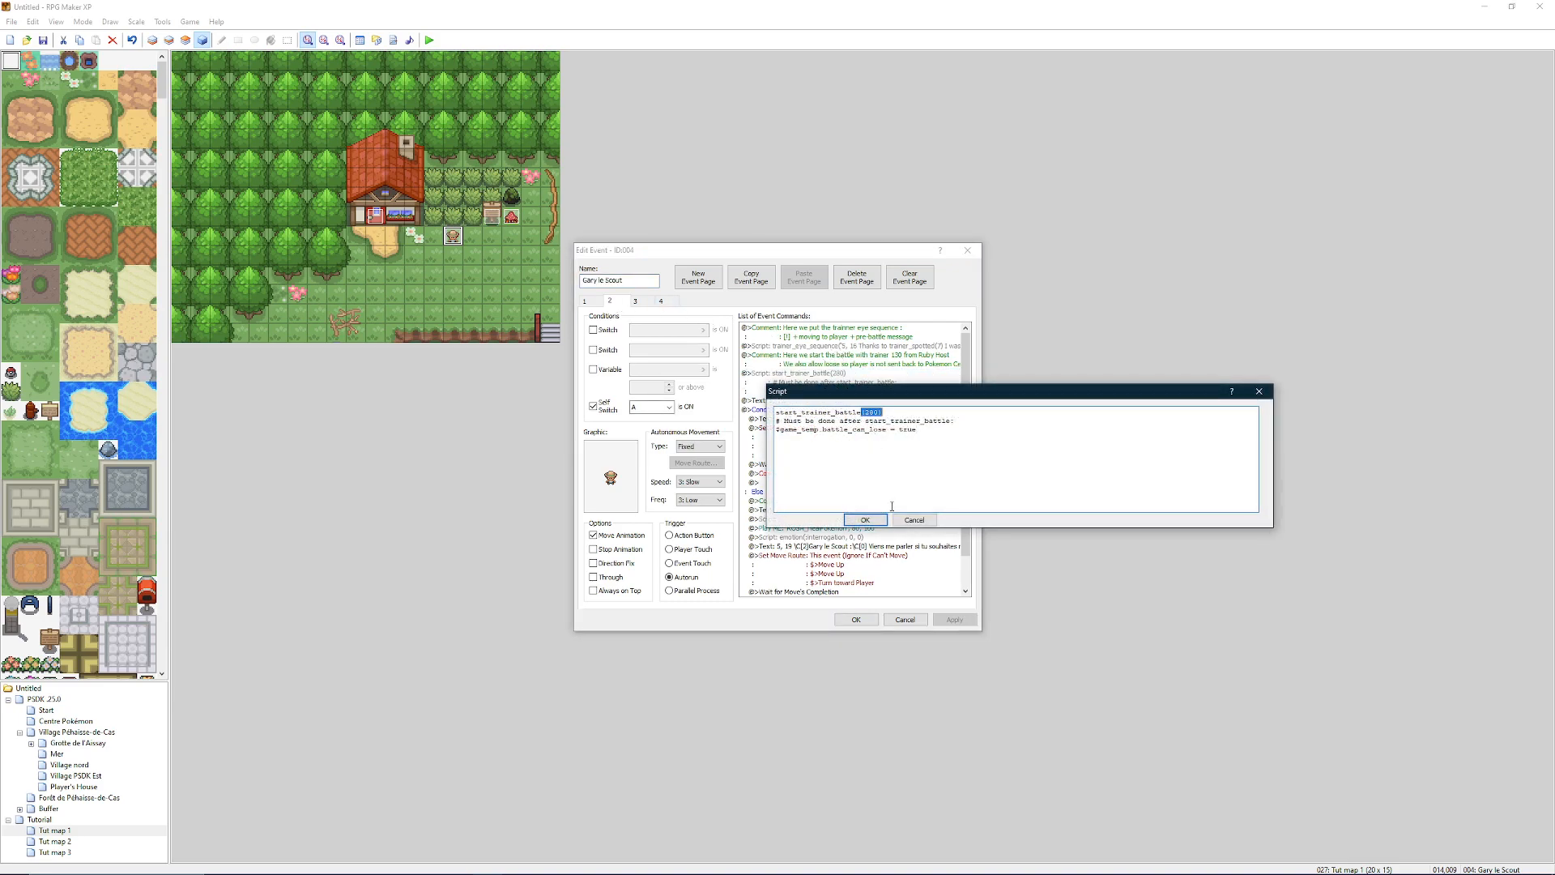
pyautogui.click(912, 520)
# Step: Change the rematch script on page 4 to start_trainer_battle(280), recheck pages 1 and 2, and confirm the event
pyautogui.scroll(-2, 835, 483)
pyautogui.click(638, 301)
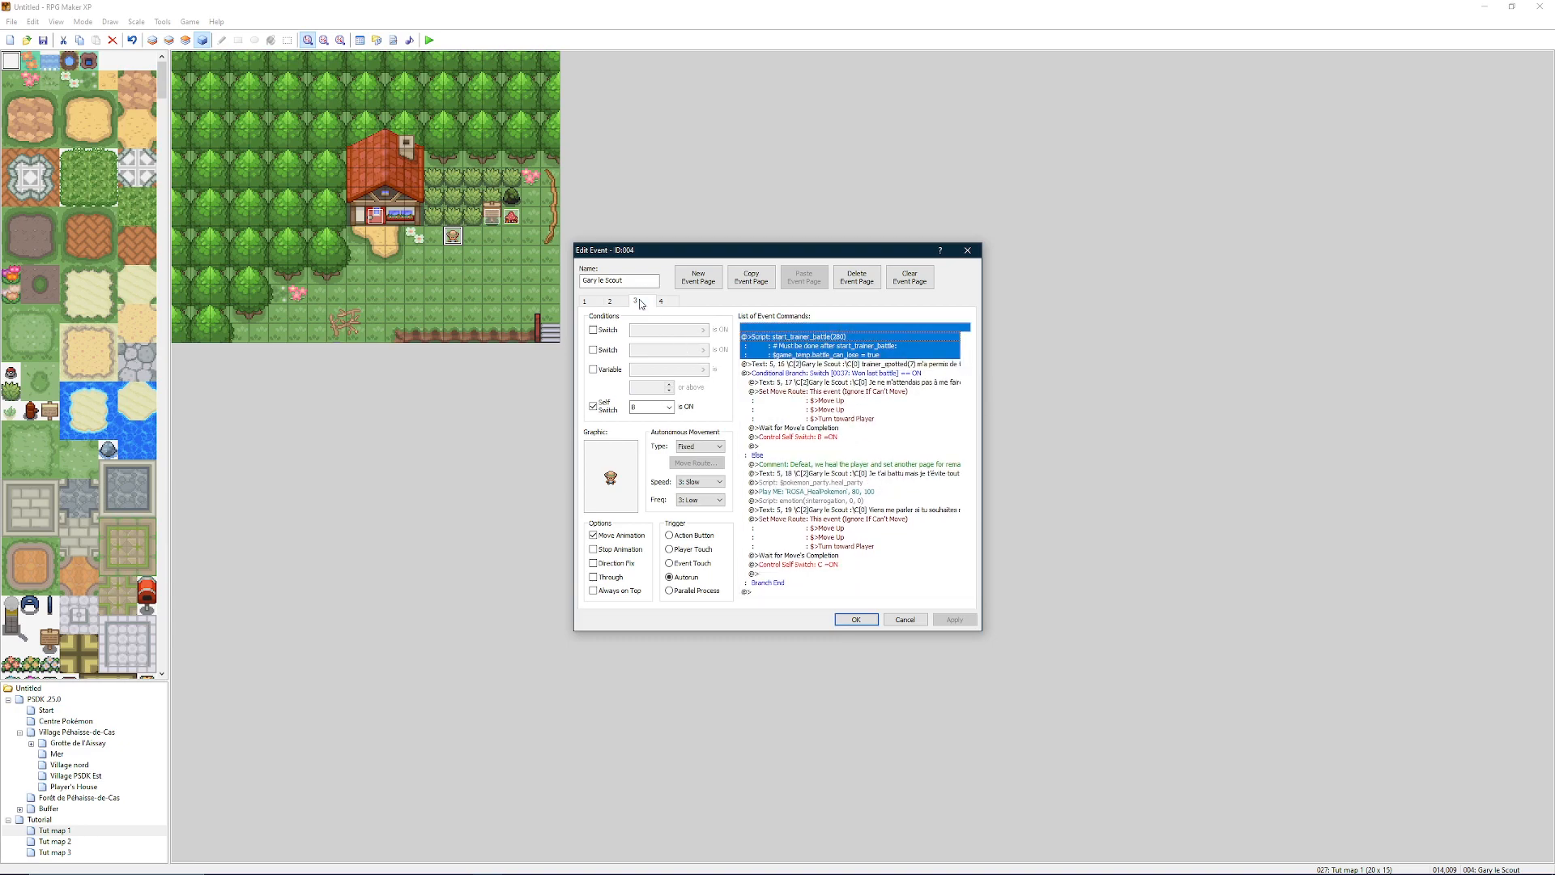
pyautogui.click(665, 302)
pyautogui.doubleClick(849, 392)
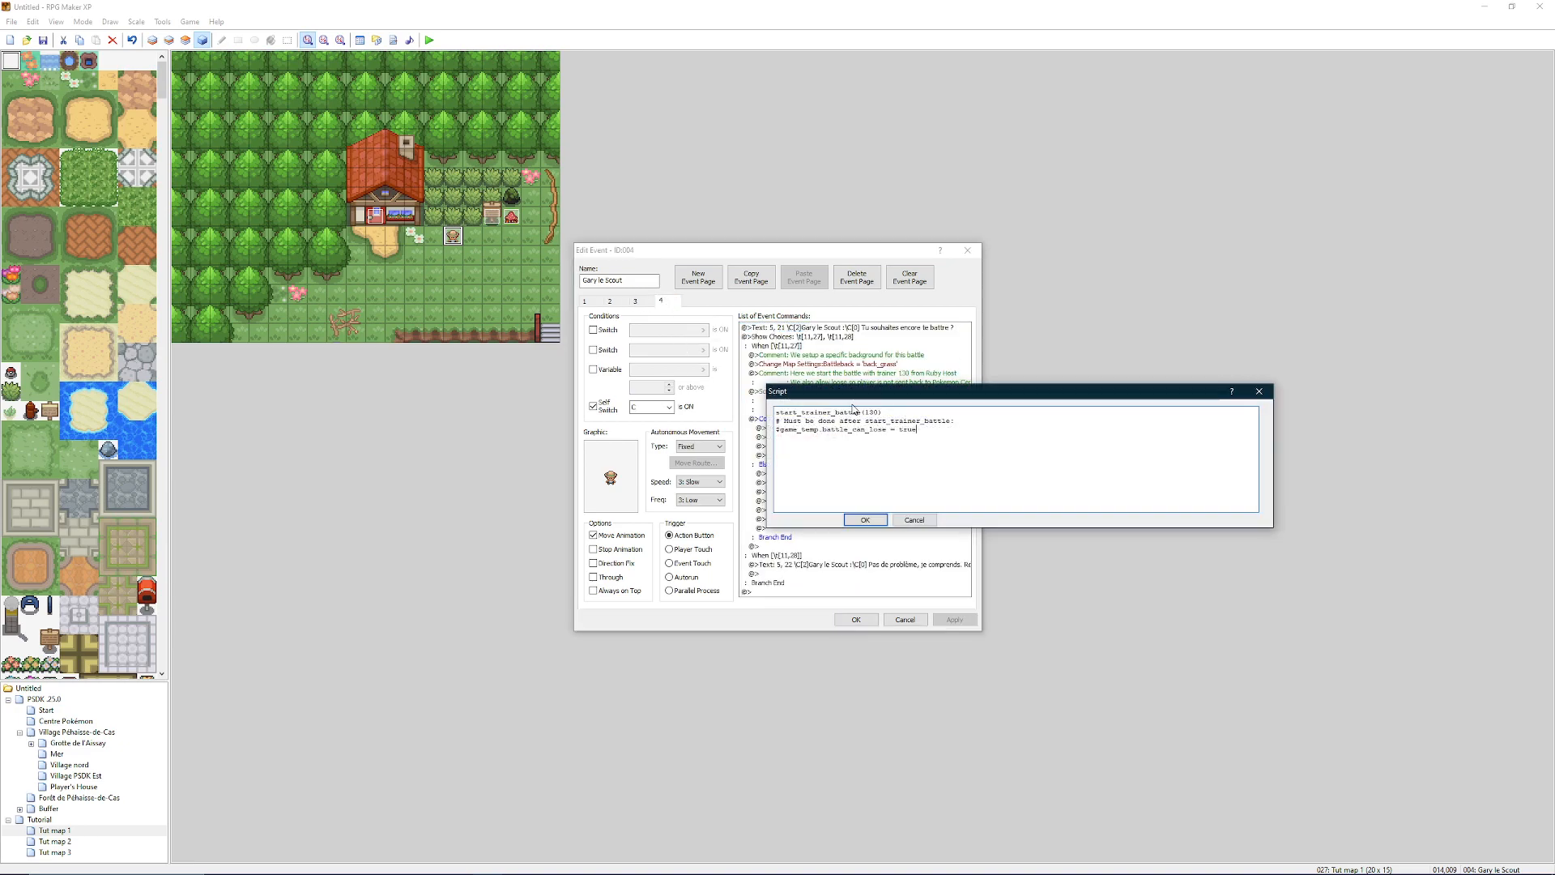
pyautogui.doubleClick(874, 412)
pyautogui.write('(280)')
pyautogui.click(863, 523)
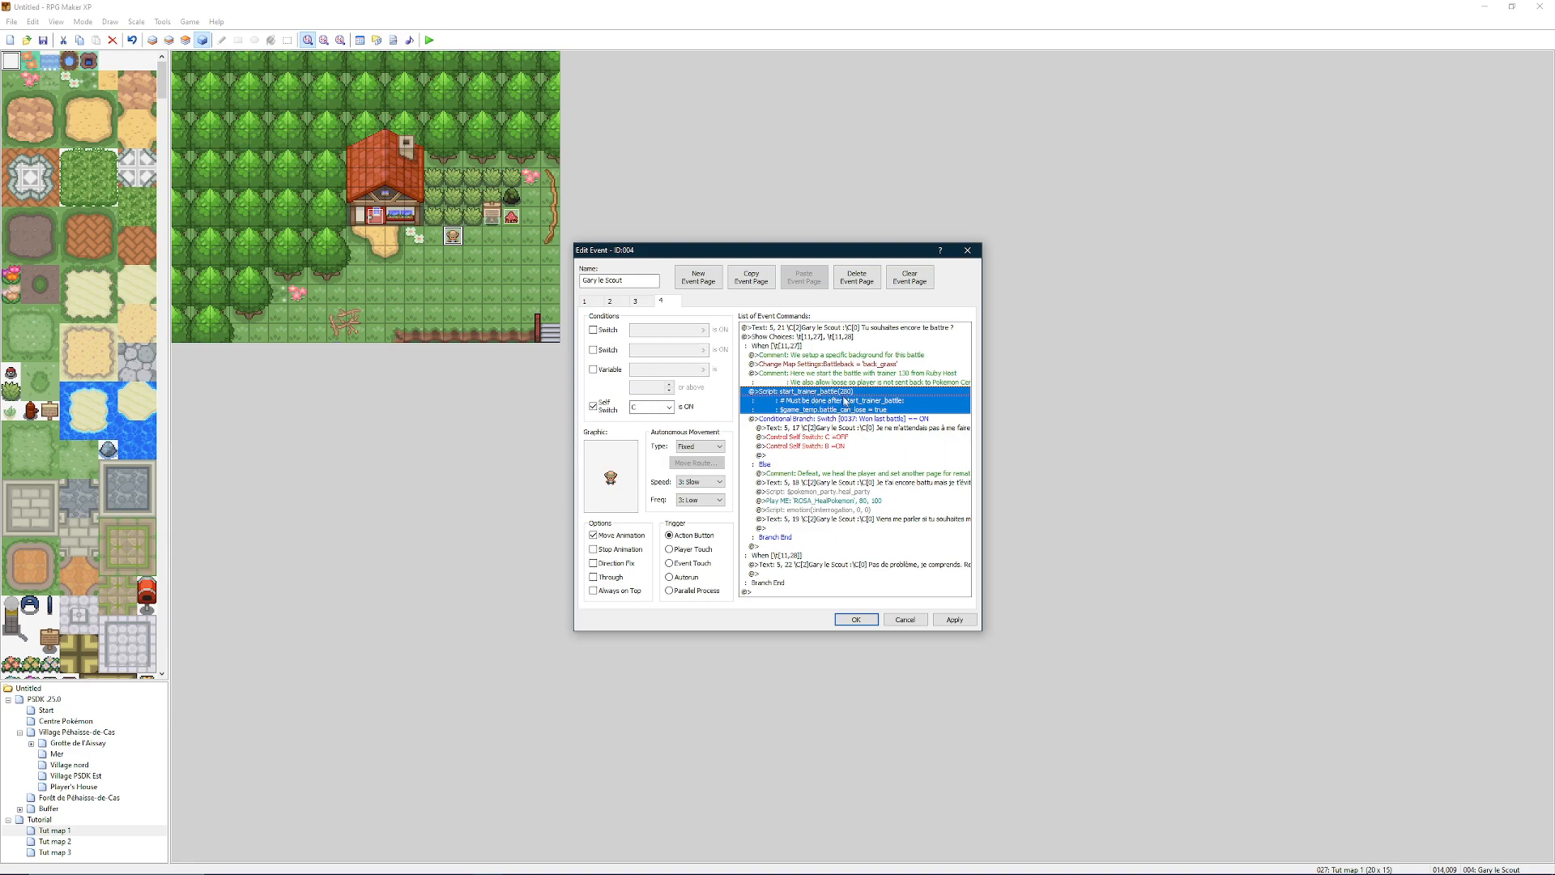
pyautogui.click(588, 303)
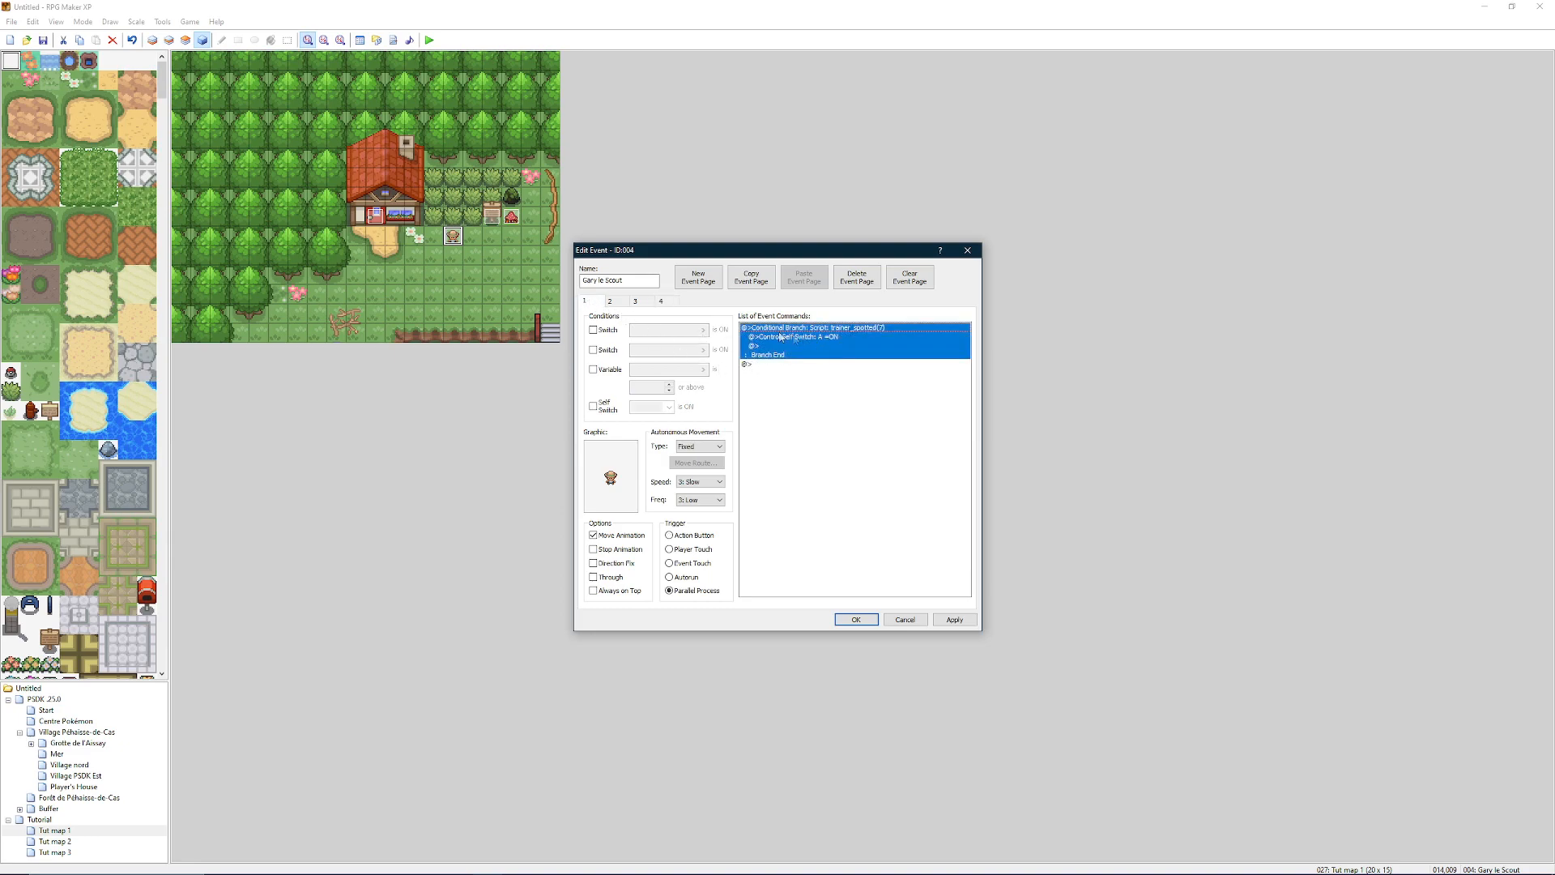
pyautogui.click(610, 302)
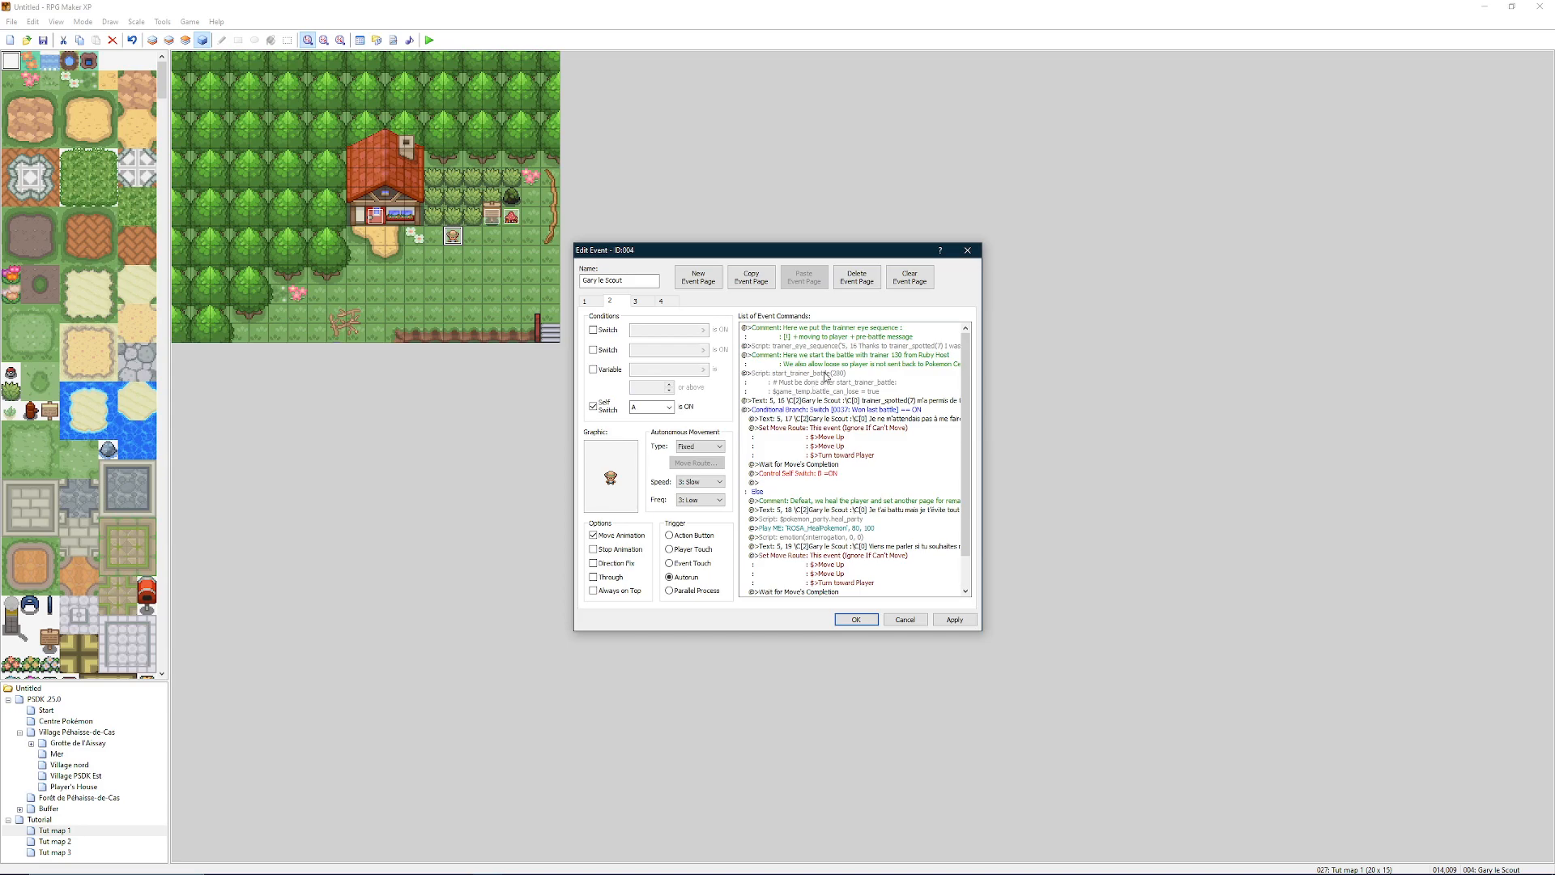
pyautogui.click(855, 619)
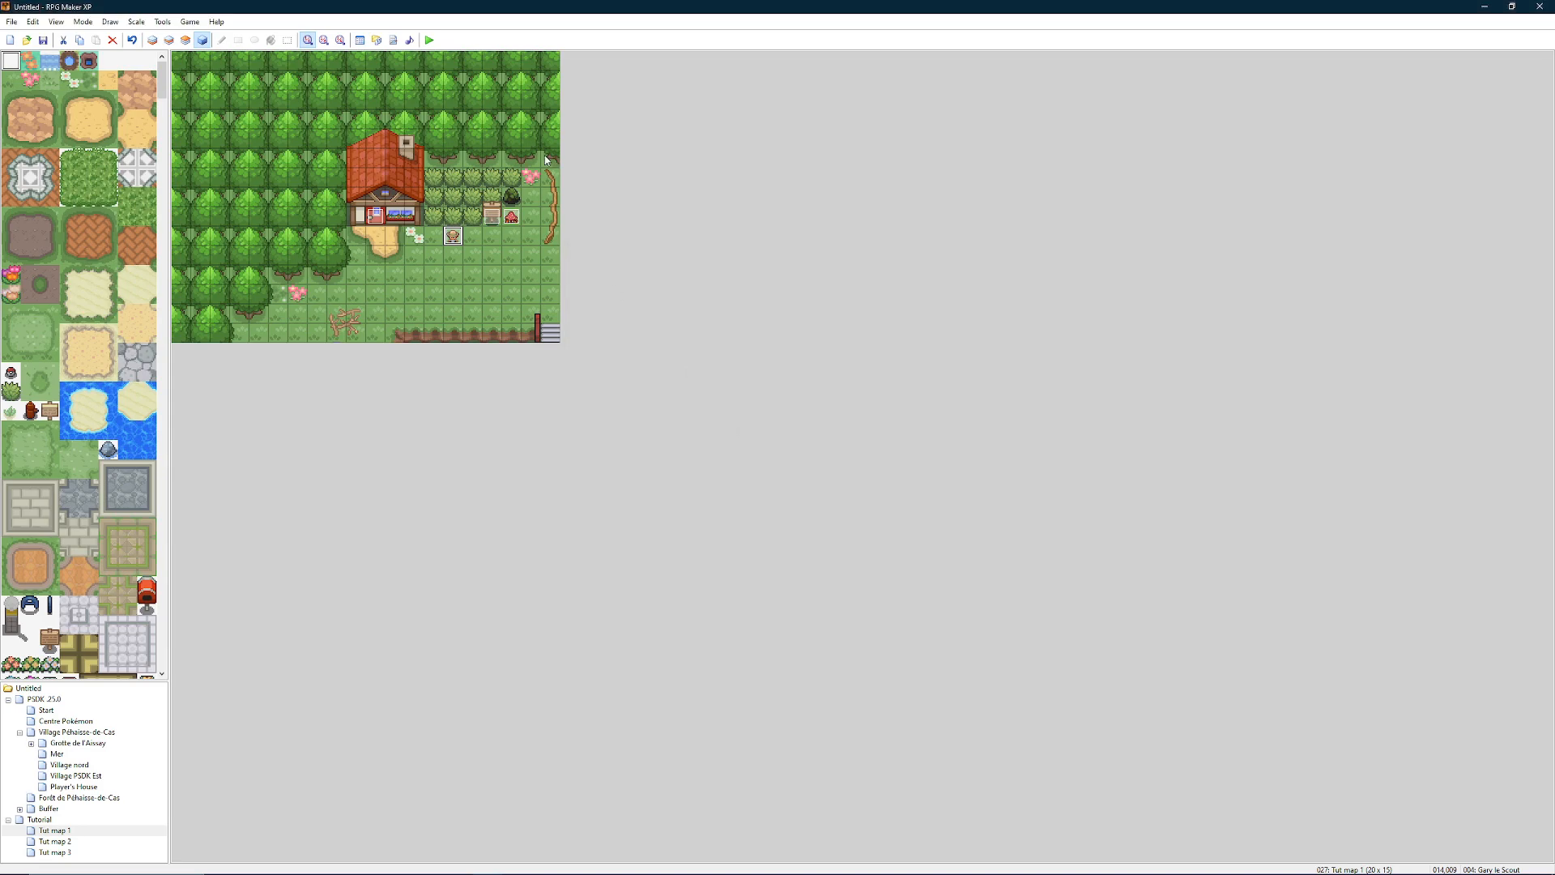
# Step: Save the changes, launch a playtest of the game and load the Save 3 file
pyautogui.click(429, 40)
pyautogui.press('Return')
pyautogui.click(429, 39)
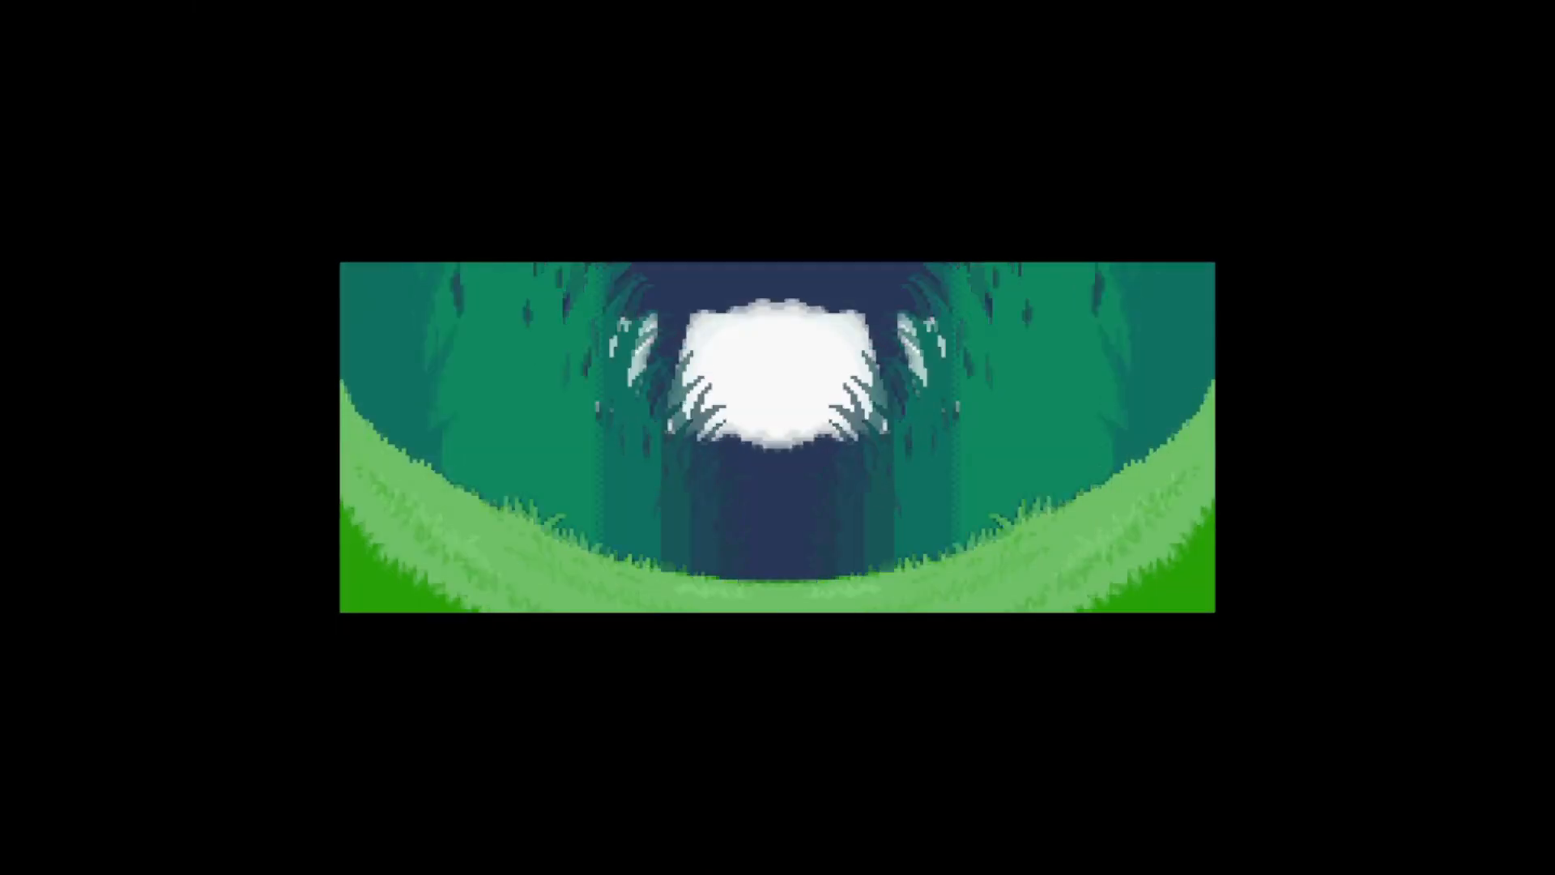
pyautogui.press('Return')
pyautogui.press('Right')
pyautogui.press('Right')
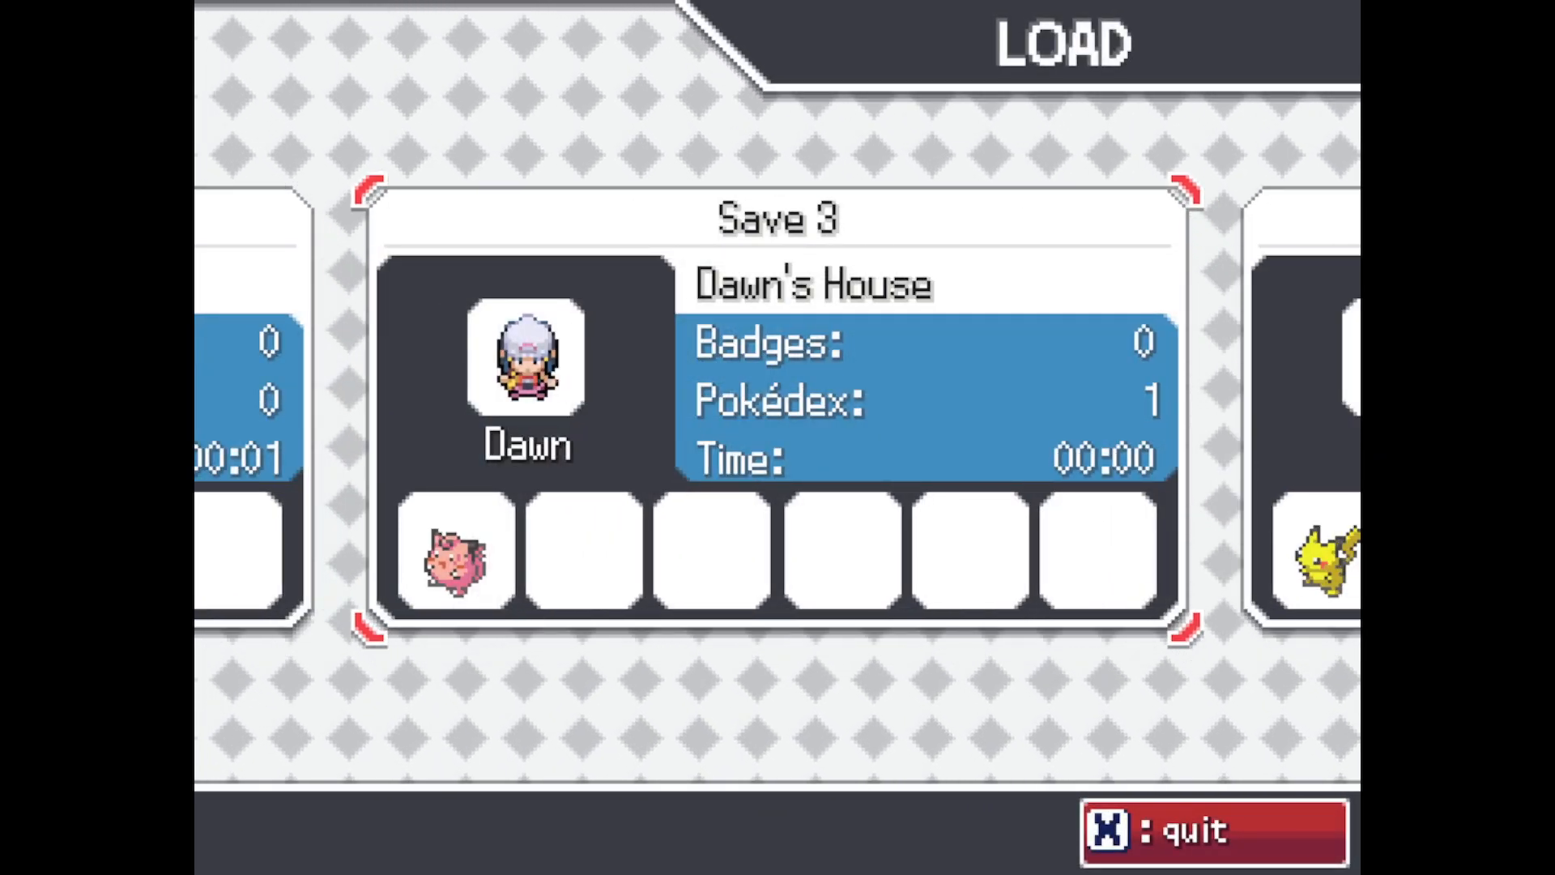
pyautogui.press('Return')
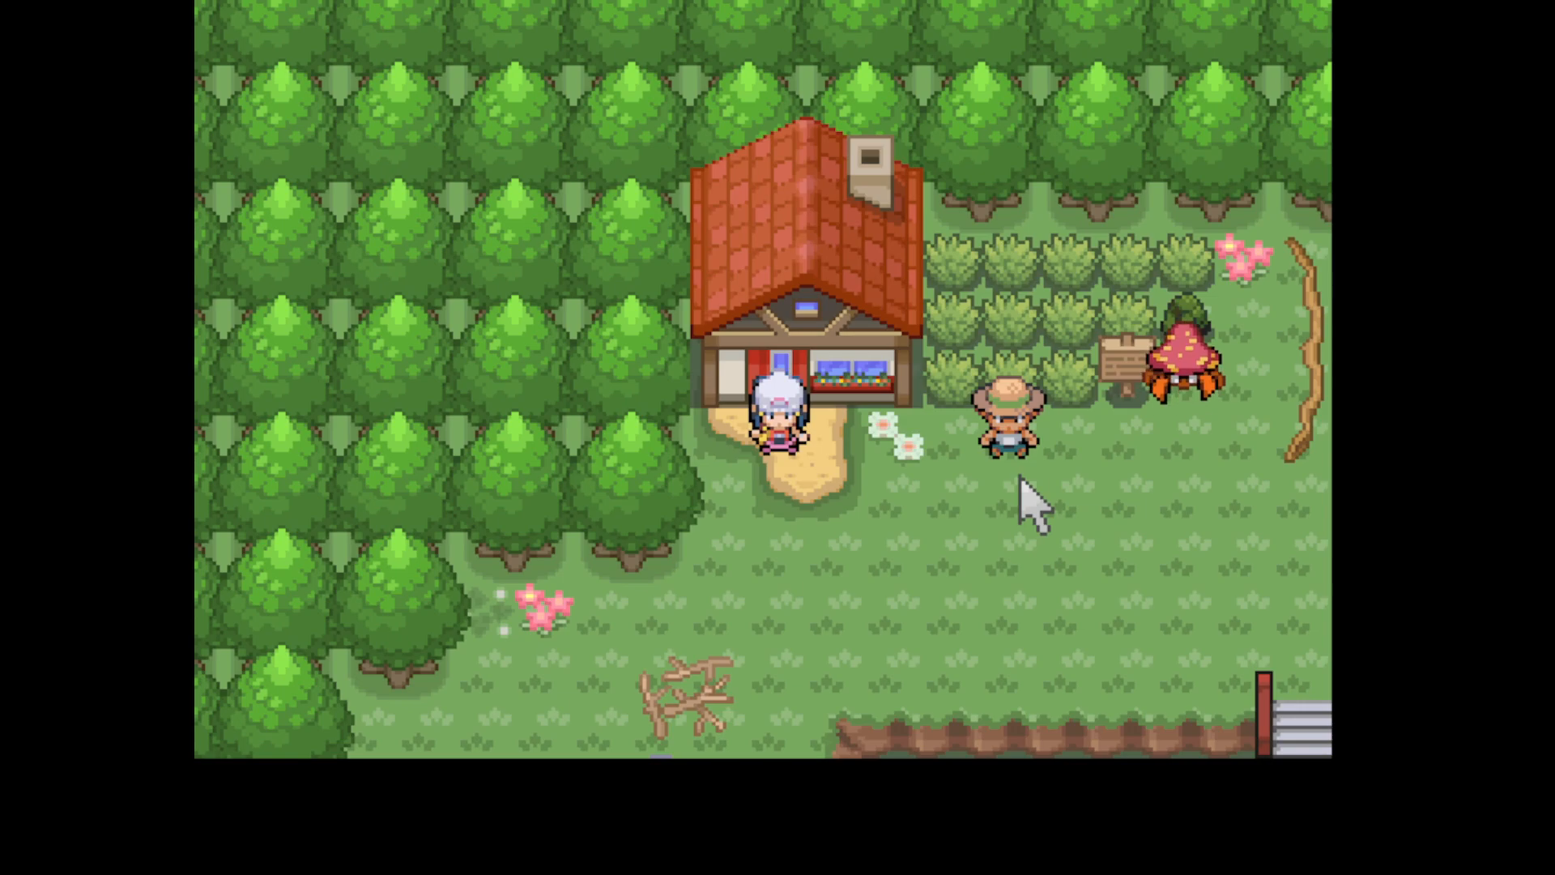
# Step: Enter and leave the house to reload the outdoor map, and walk over to Gary to test the trainer event
pyautogui.press('Up')
pyautogui.press('Down')
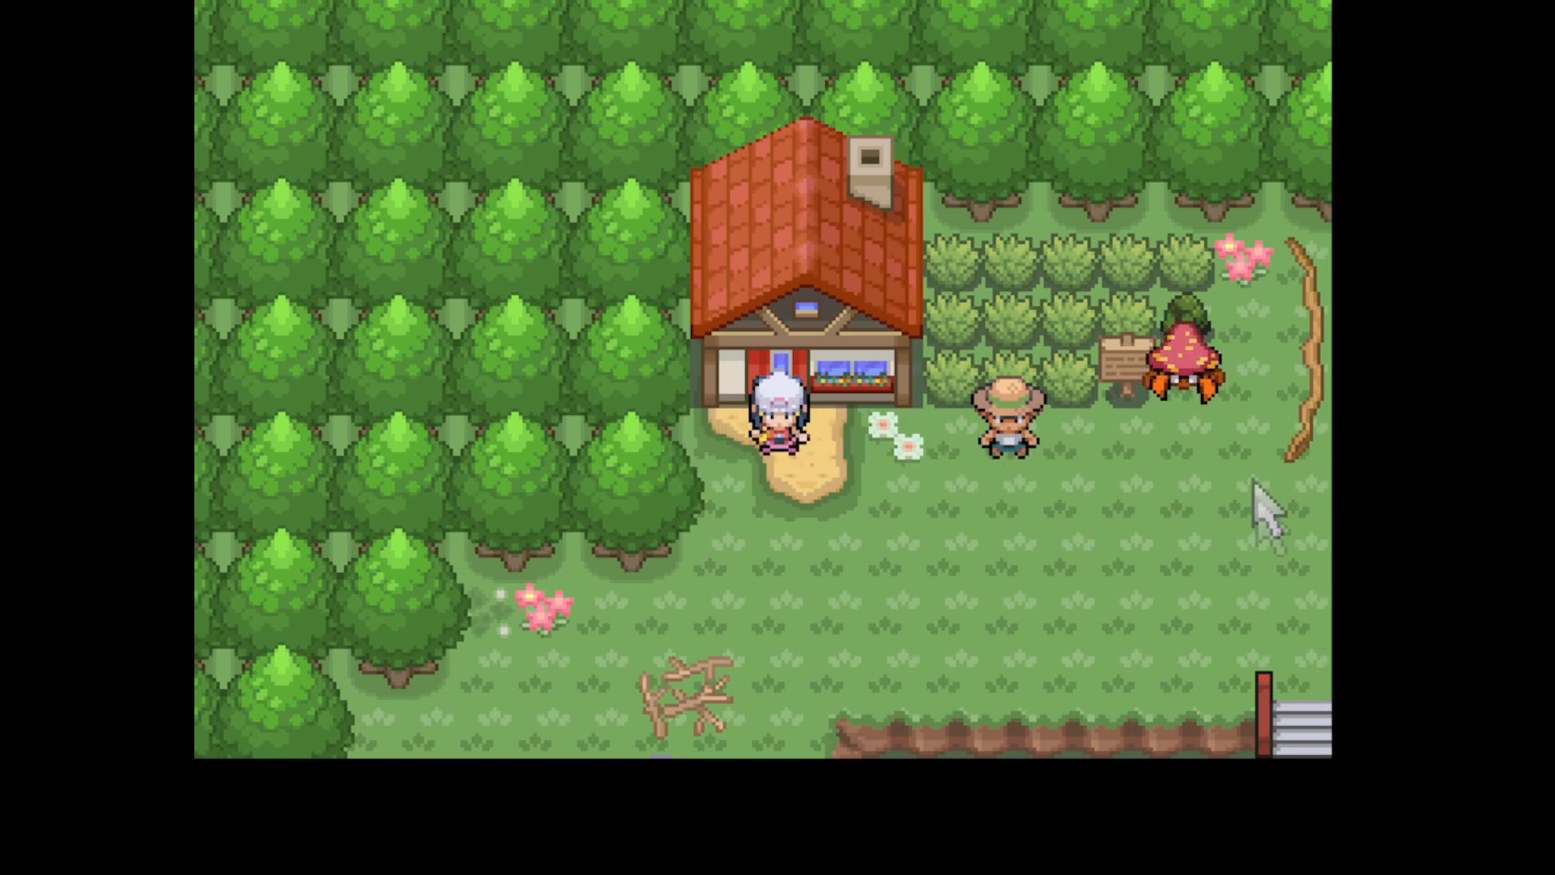
pyautogui.press('Up')
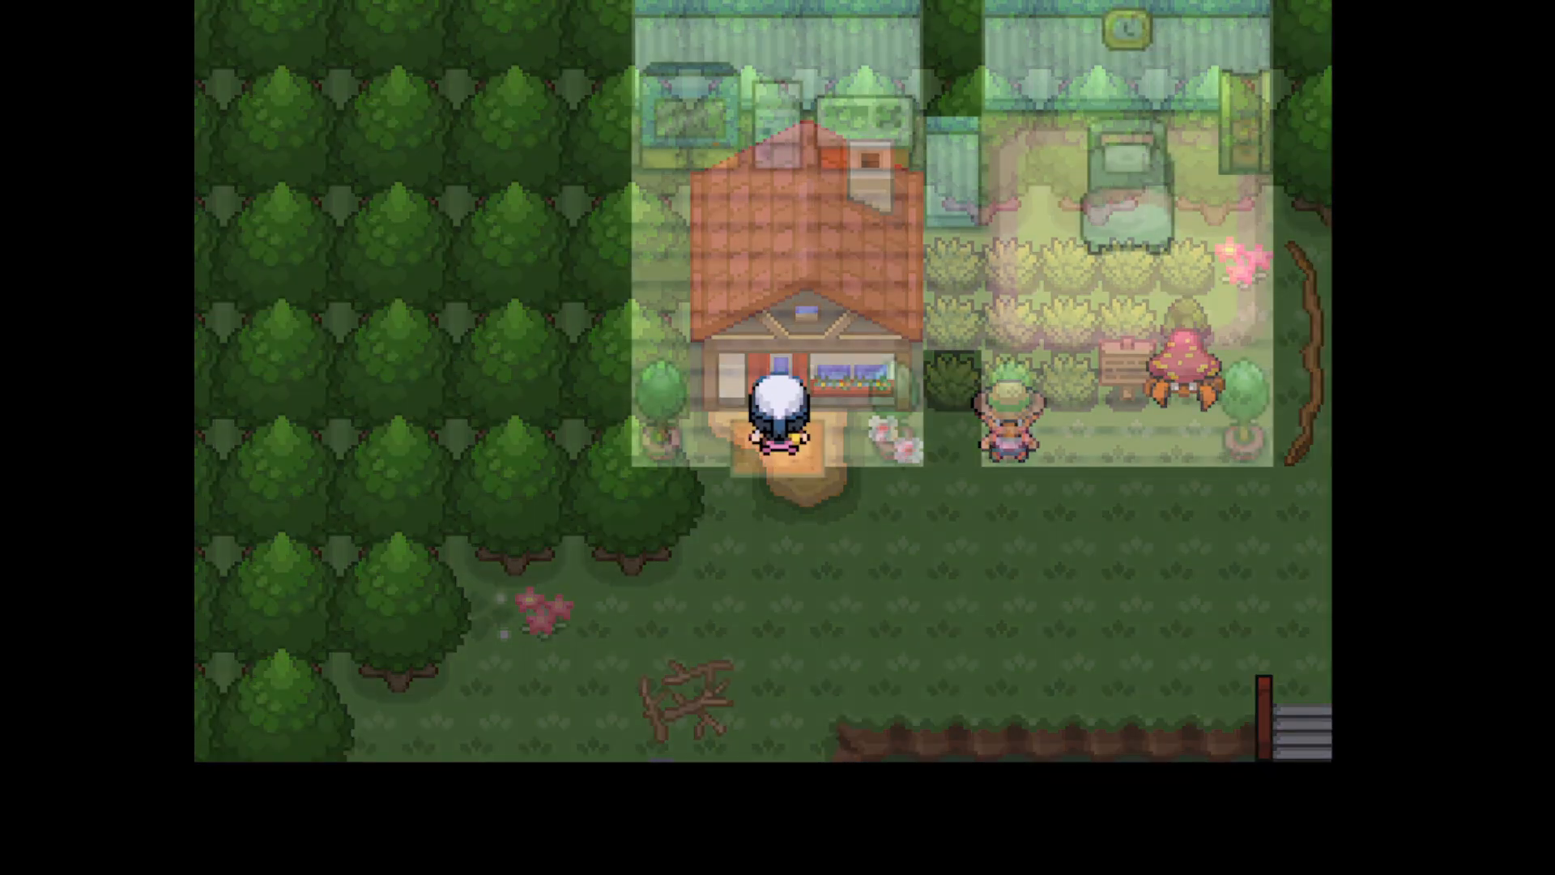
pyautogui.press('Down')
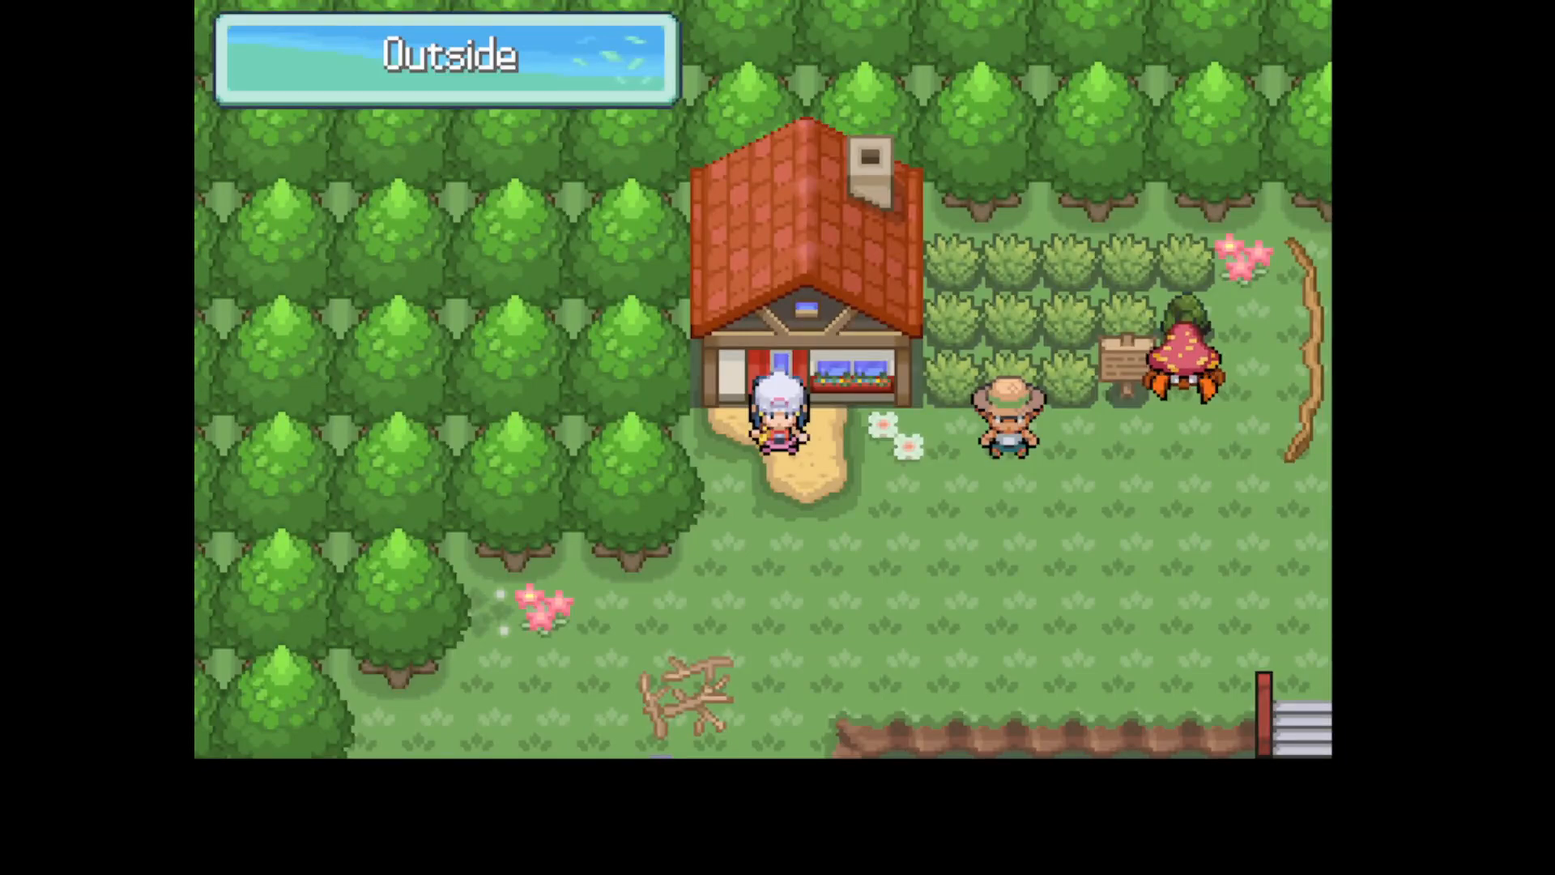
pyautogui.press('Right')
pyautogui.press('Right')
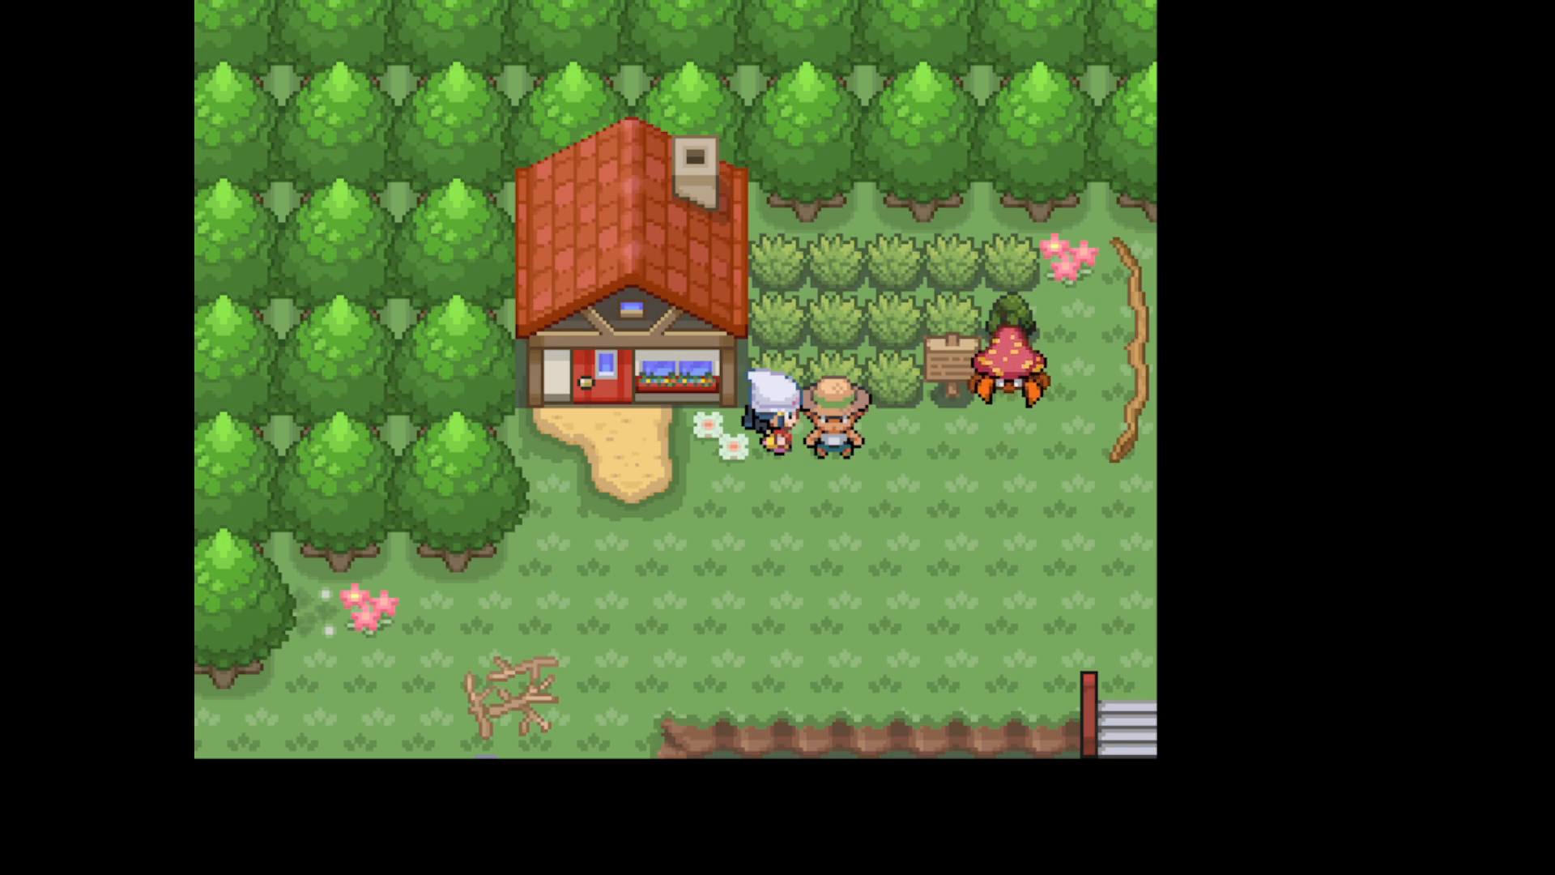
pyautogui.press('c')
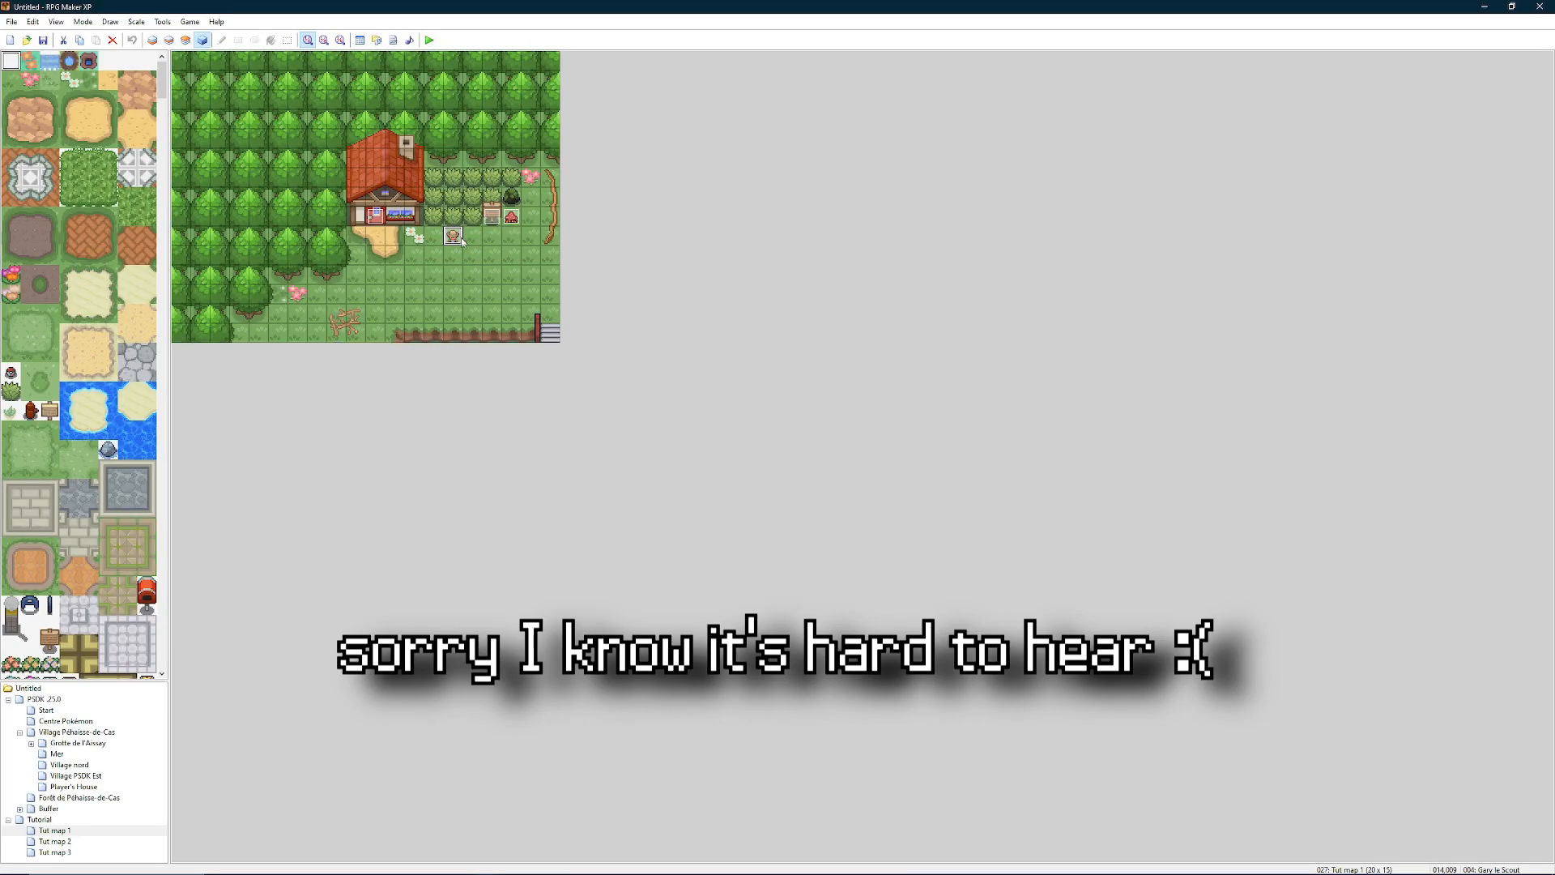
# Step: Open the trainer_eye_sequence script on page 2 of the Gary event and add a comma after its message argument
pyautogui.doubleClick(452, 236)
pyautogui.click(609, 302)
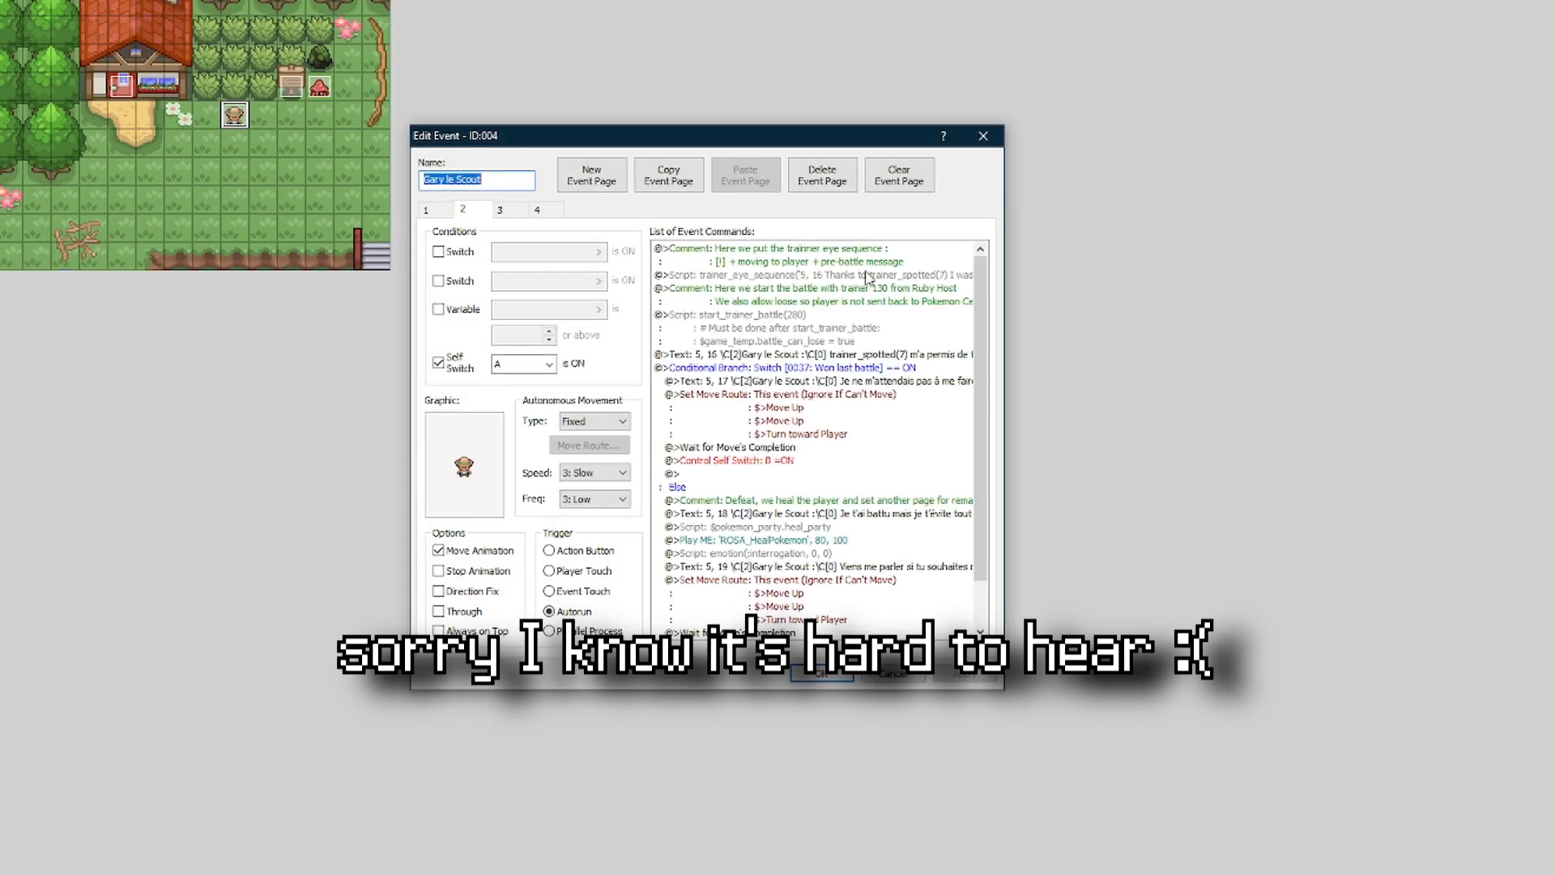
pyautogui.rightClick(868, 279)
pyautogui.click(907, 301)
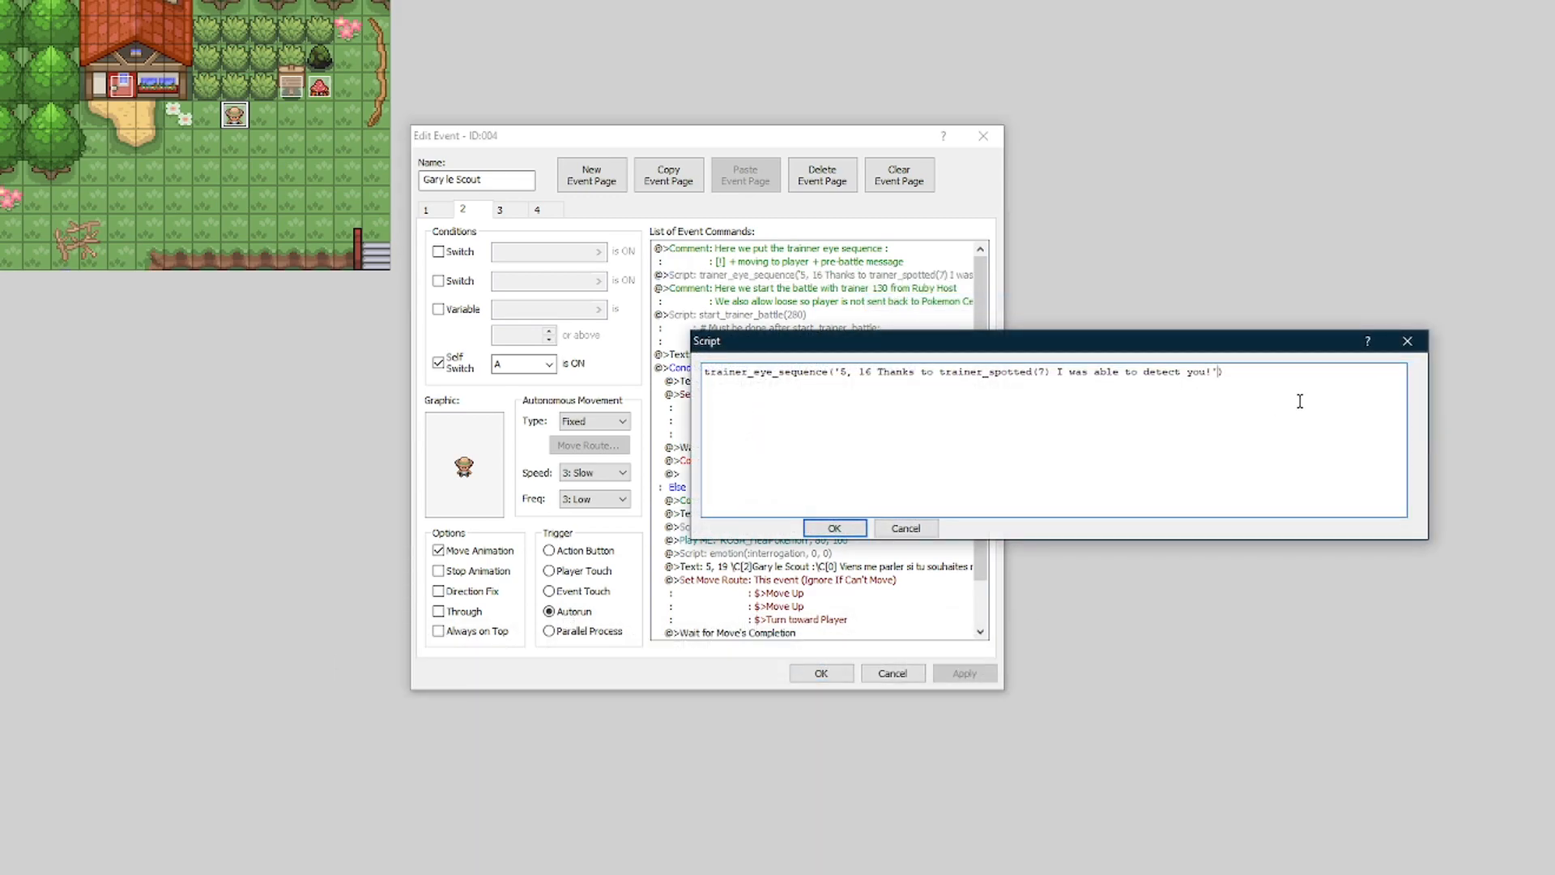
pyautogui.write(',')
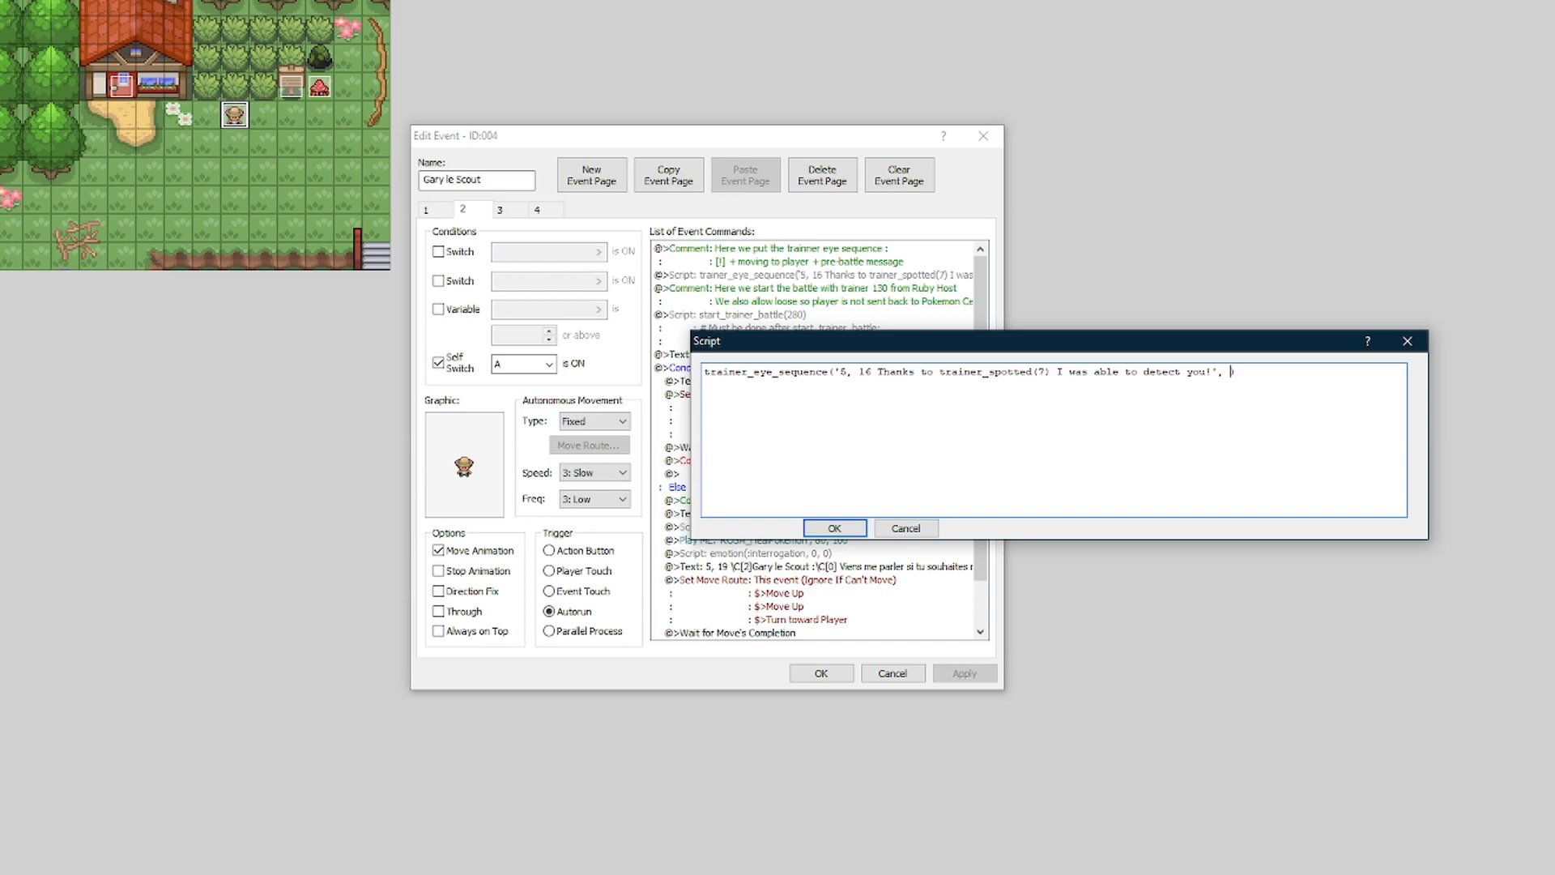
pyautogui.write(')')
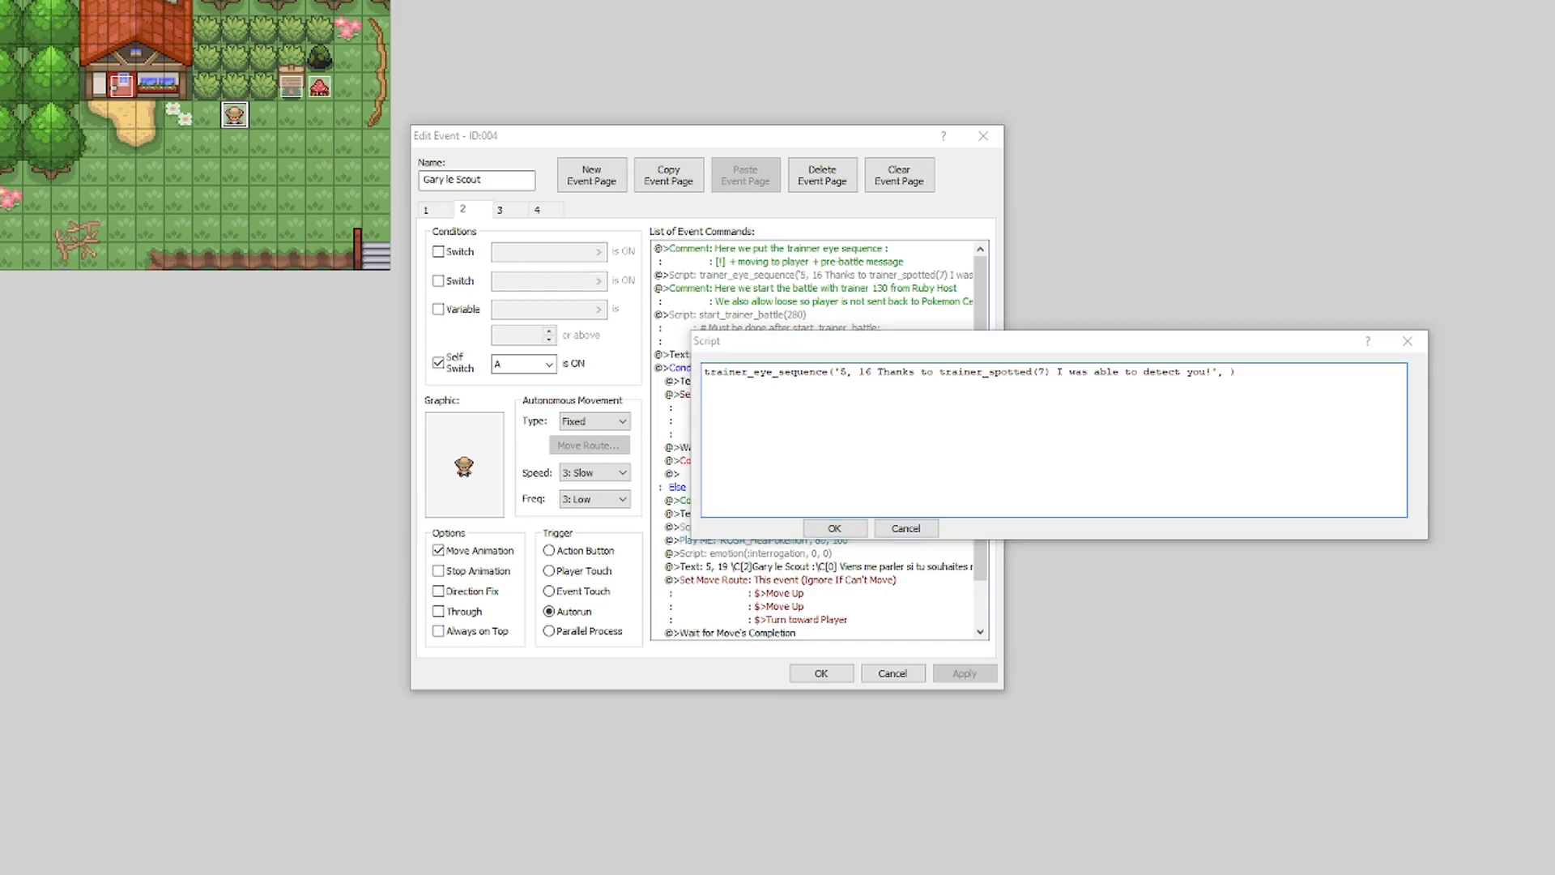
pyautogui.click(1254, 416)
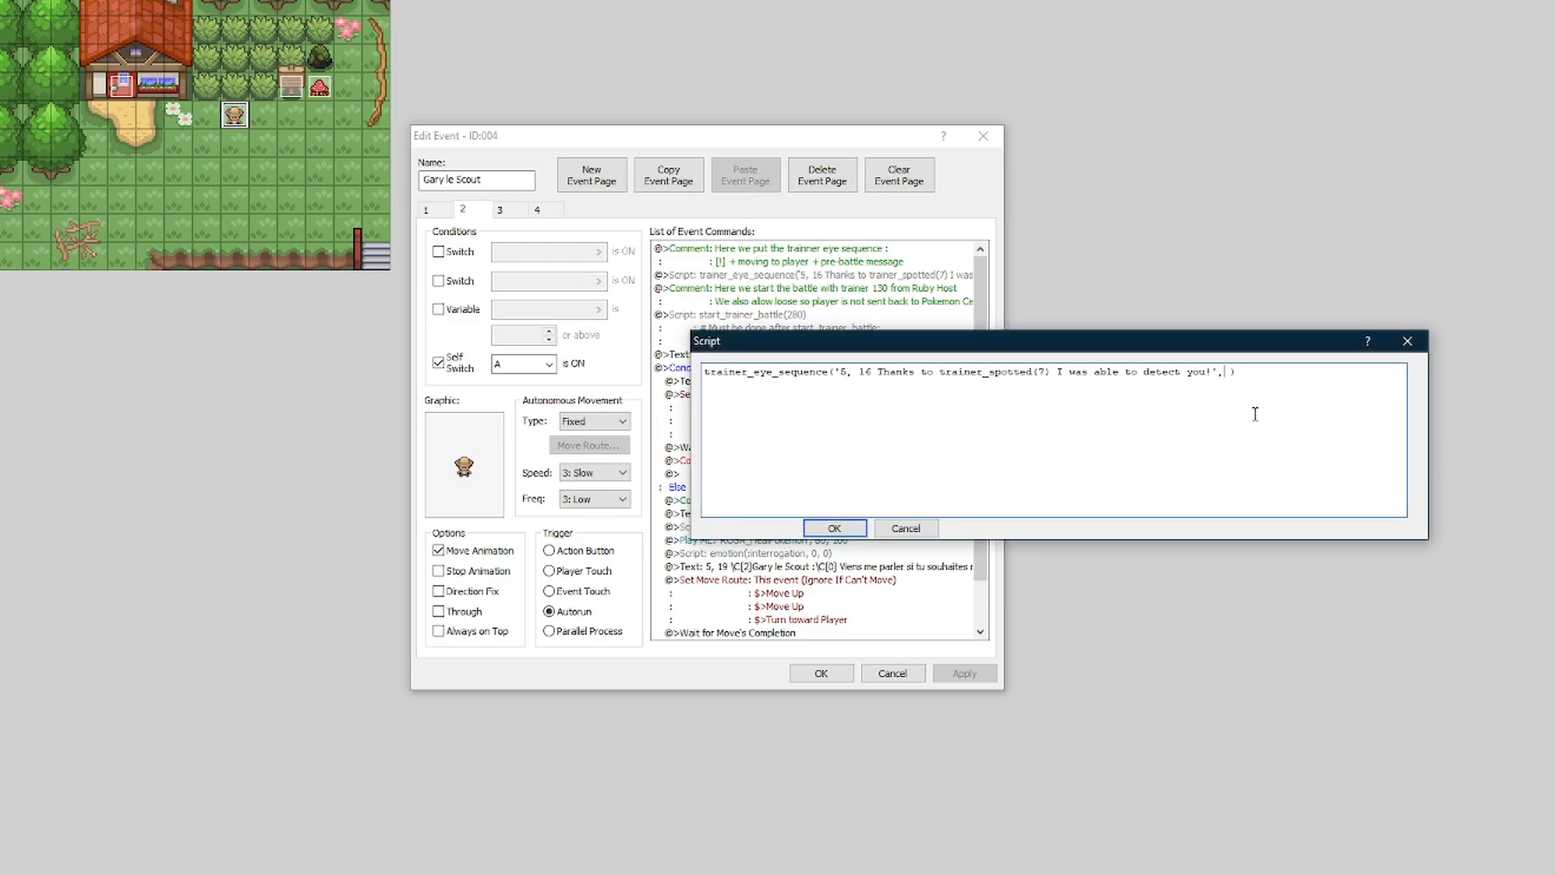
# Step: Add an eye_bgm argument to the trainer_eye_sequence script, with its path starting as 'audio/bgm/p
pyautogui.write('eye')
pyautogui.write('_bgm:')
pyautogui.write(" 'audio")
pyautogui.write('/bgm/')
pyautogui.write('p')
pyautogui.write('kmn')
pyautogui.press('BackSpace')
pyautogui.press('BackSpace')
pyautogui.press('BackSpace')
# Step: Switch to File Explorer and look through the project's audio/bgm folder for encounter music, selecting pkmrs-enc1.mid and pkmrs-enc7.mid
pyautogui.click(62, 874)
pyautogui.click(81, 873)
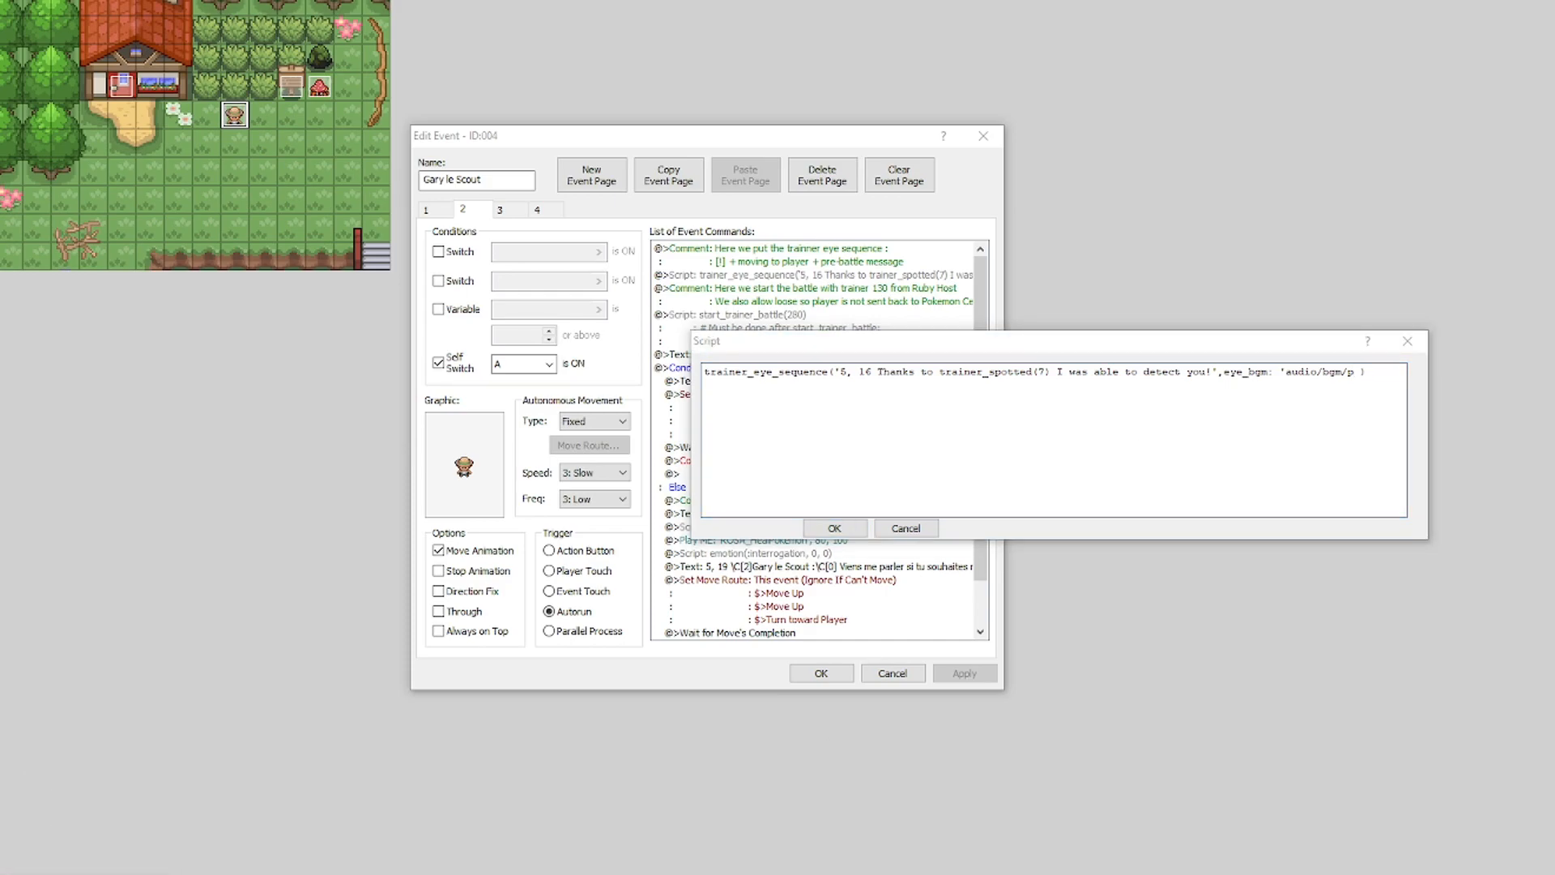
pyautogui.doubleClick(258, 201)
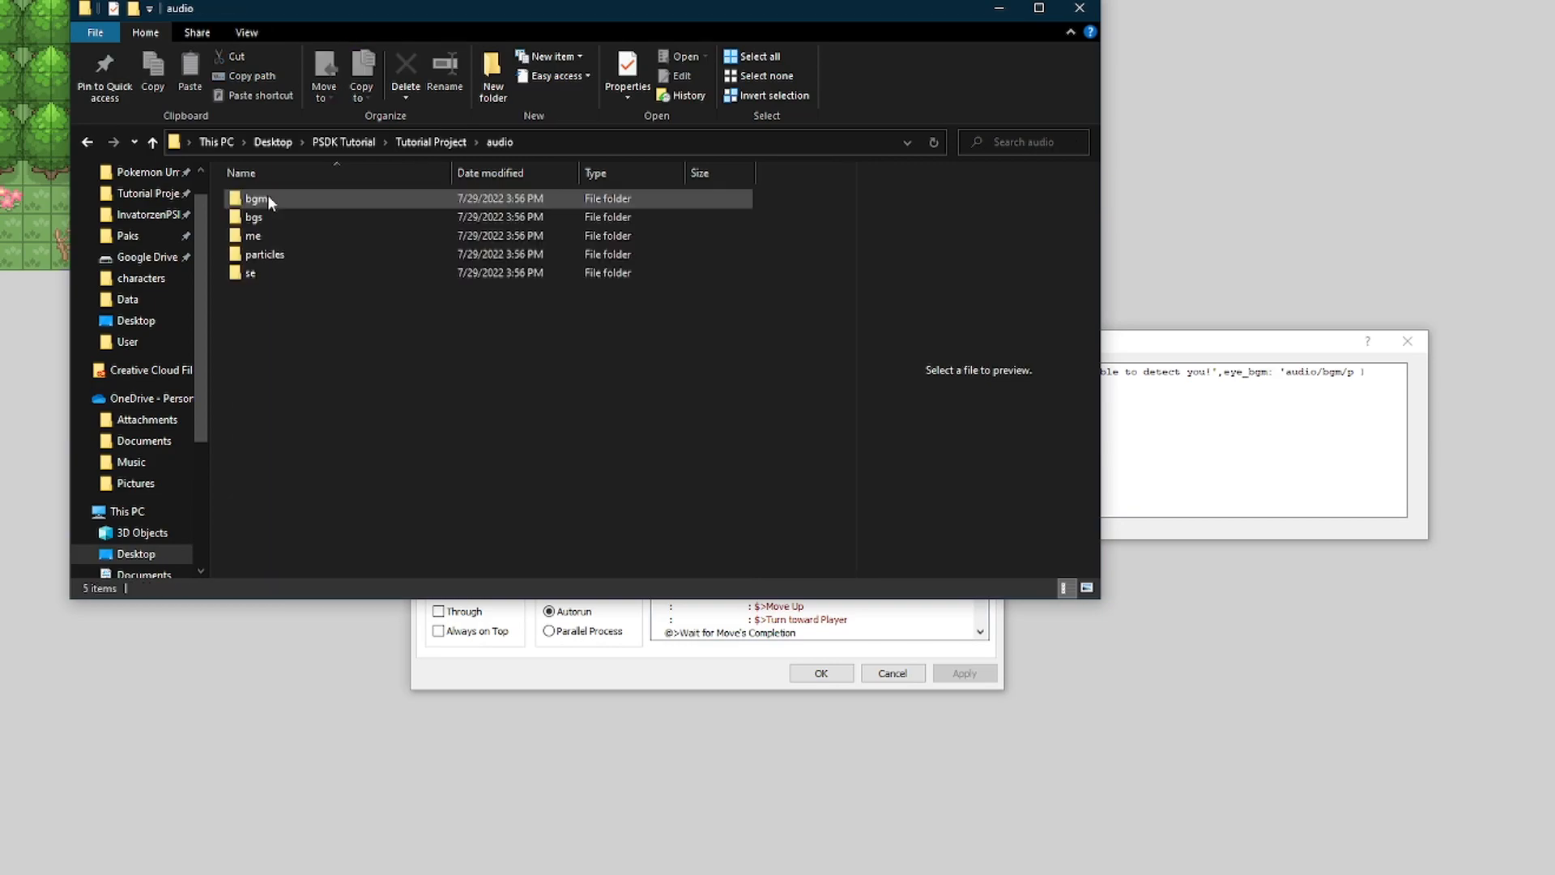
pyautogui.doubleClick(262, 214)
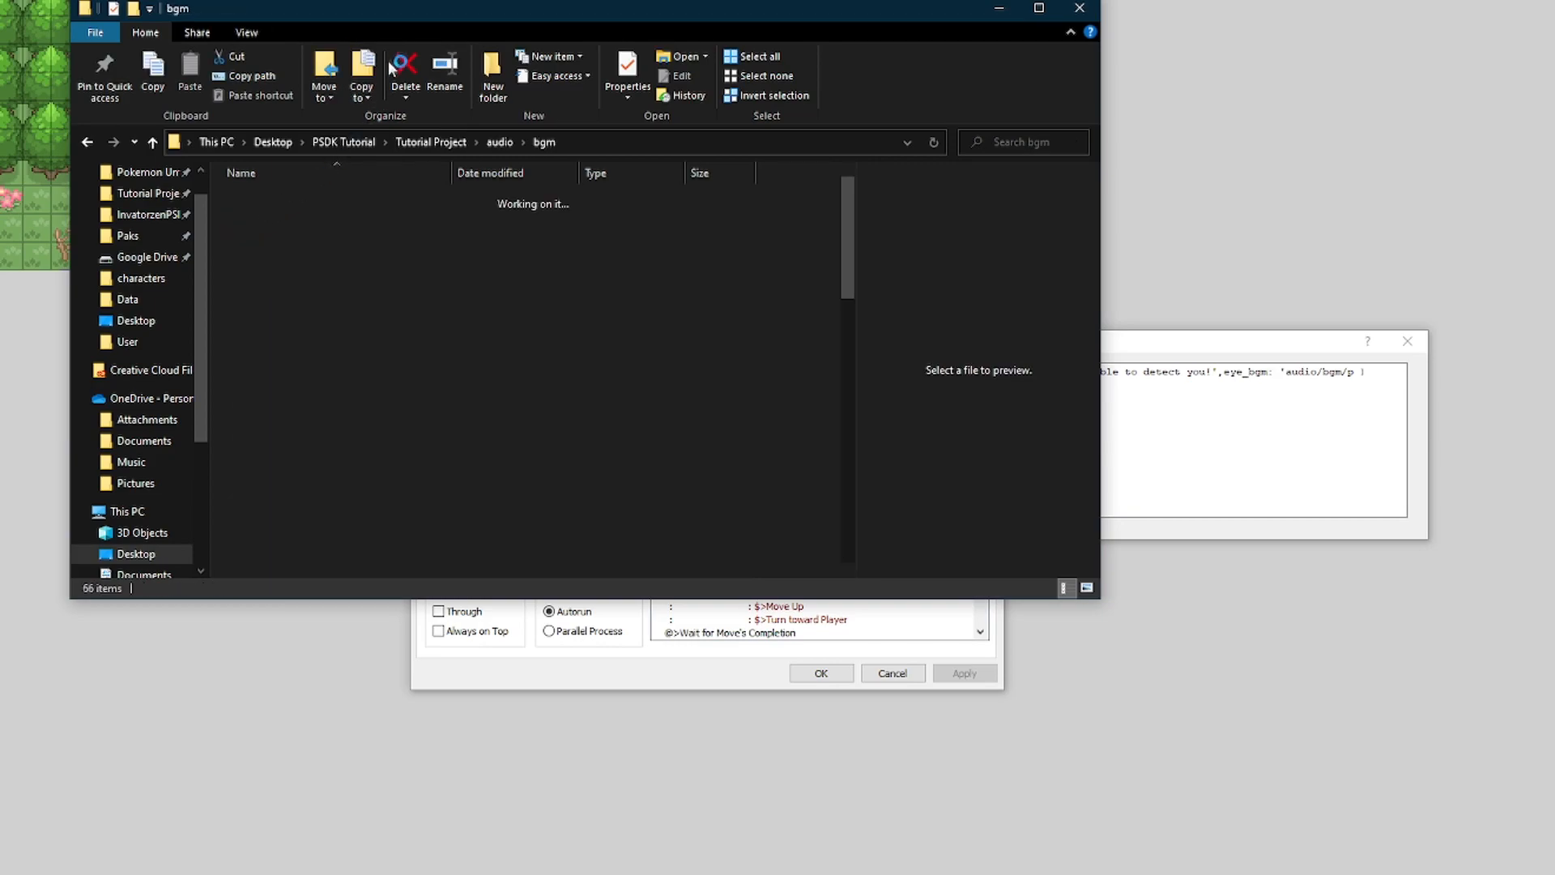
pyautogui.moveTo(378, 8); pyautogui.dragTo(165, 66)
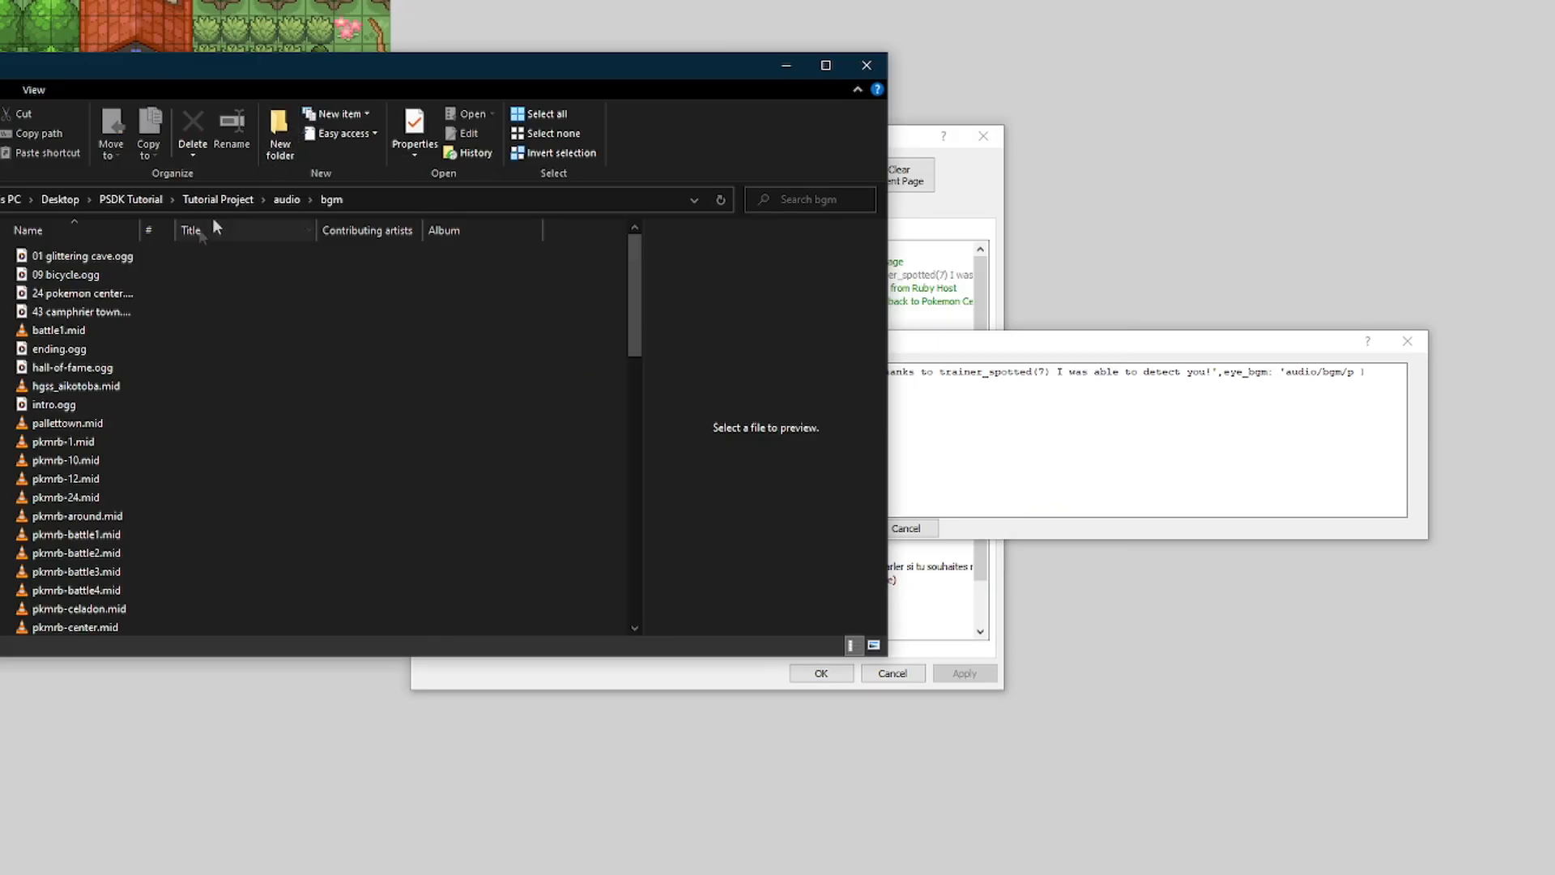
pyautogui.scroll(-2, 139, 397)
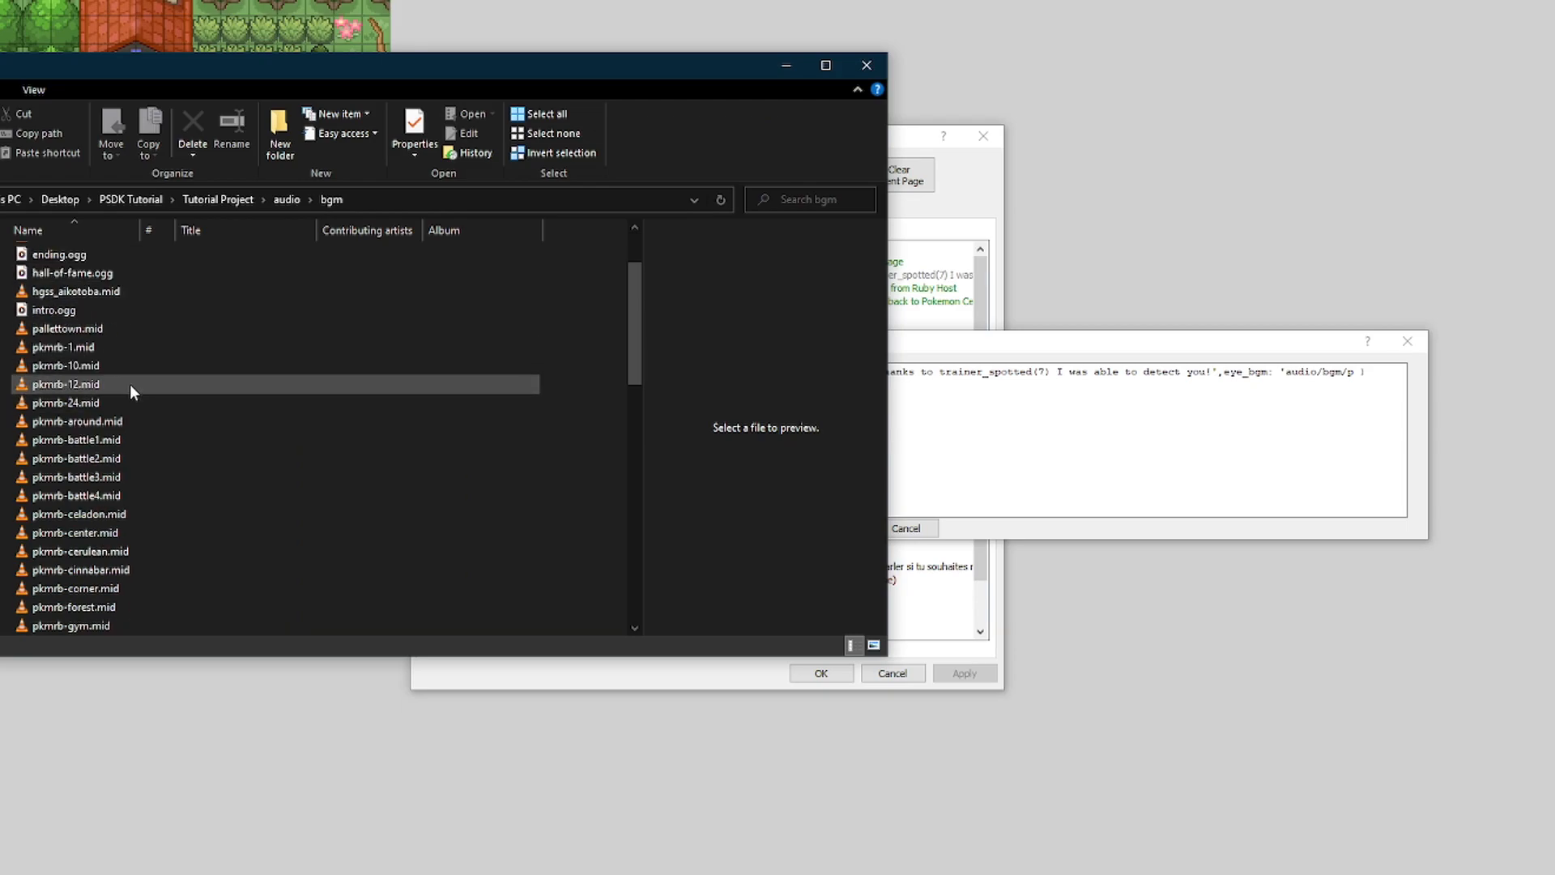
pyautogui.click(129, 384)
pyautogui.scroll(-1, 96, 409)
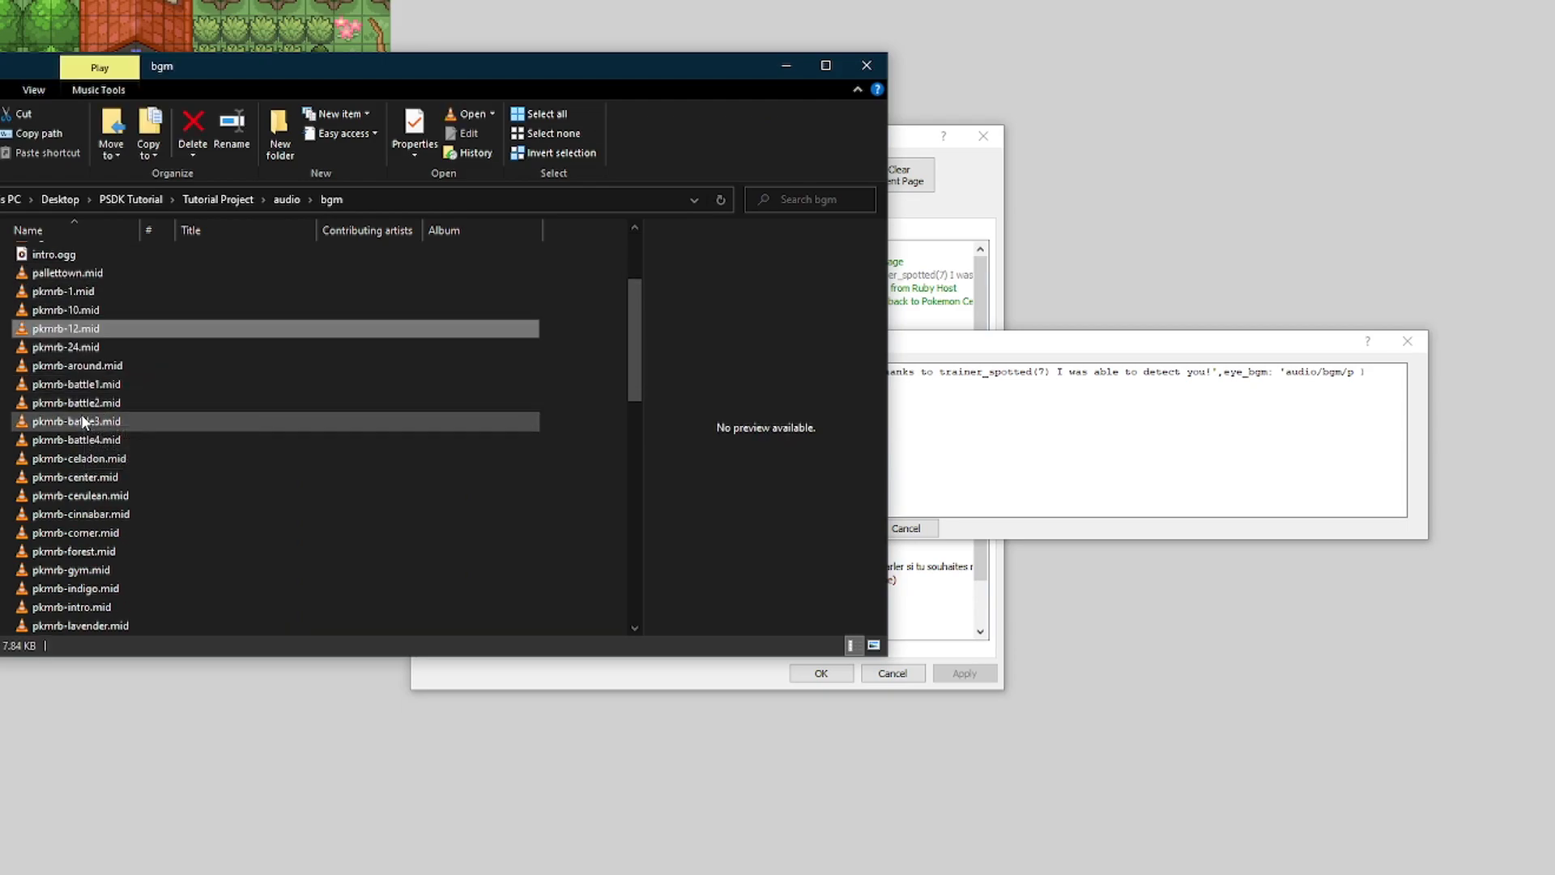
pyautogui.scroll(-10, 118, 396)
pyautogui.click(96, 482)
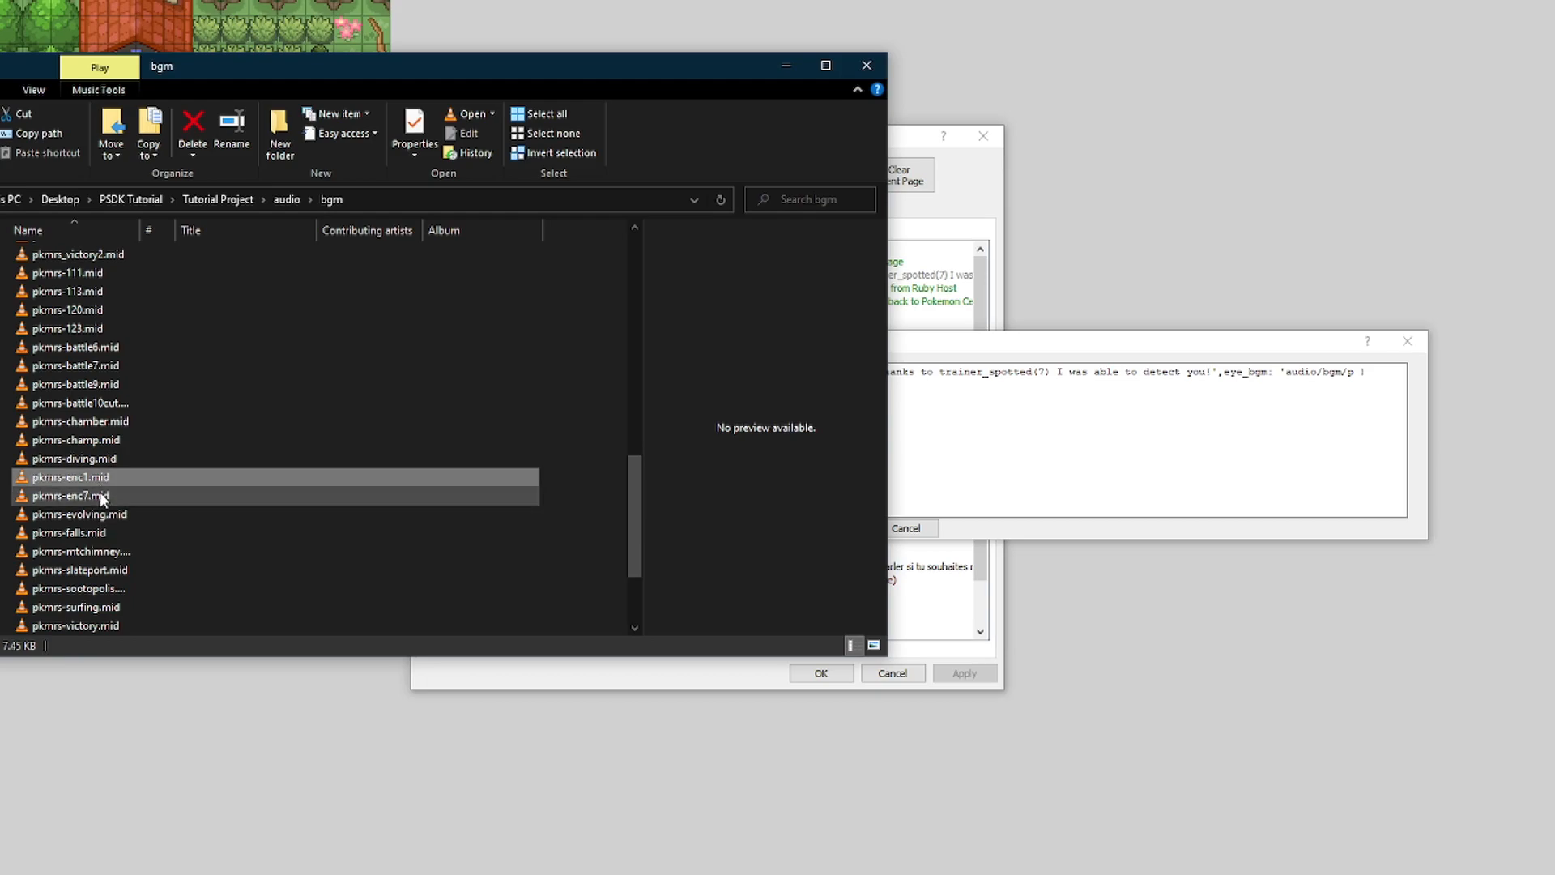
pyautogui.keyDown('ctrl'); pyautogui.click(101, 494); pyautogui.keyUp('ctrl')
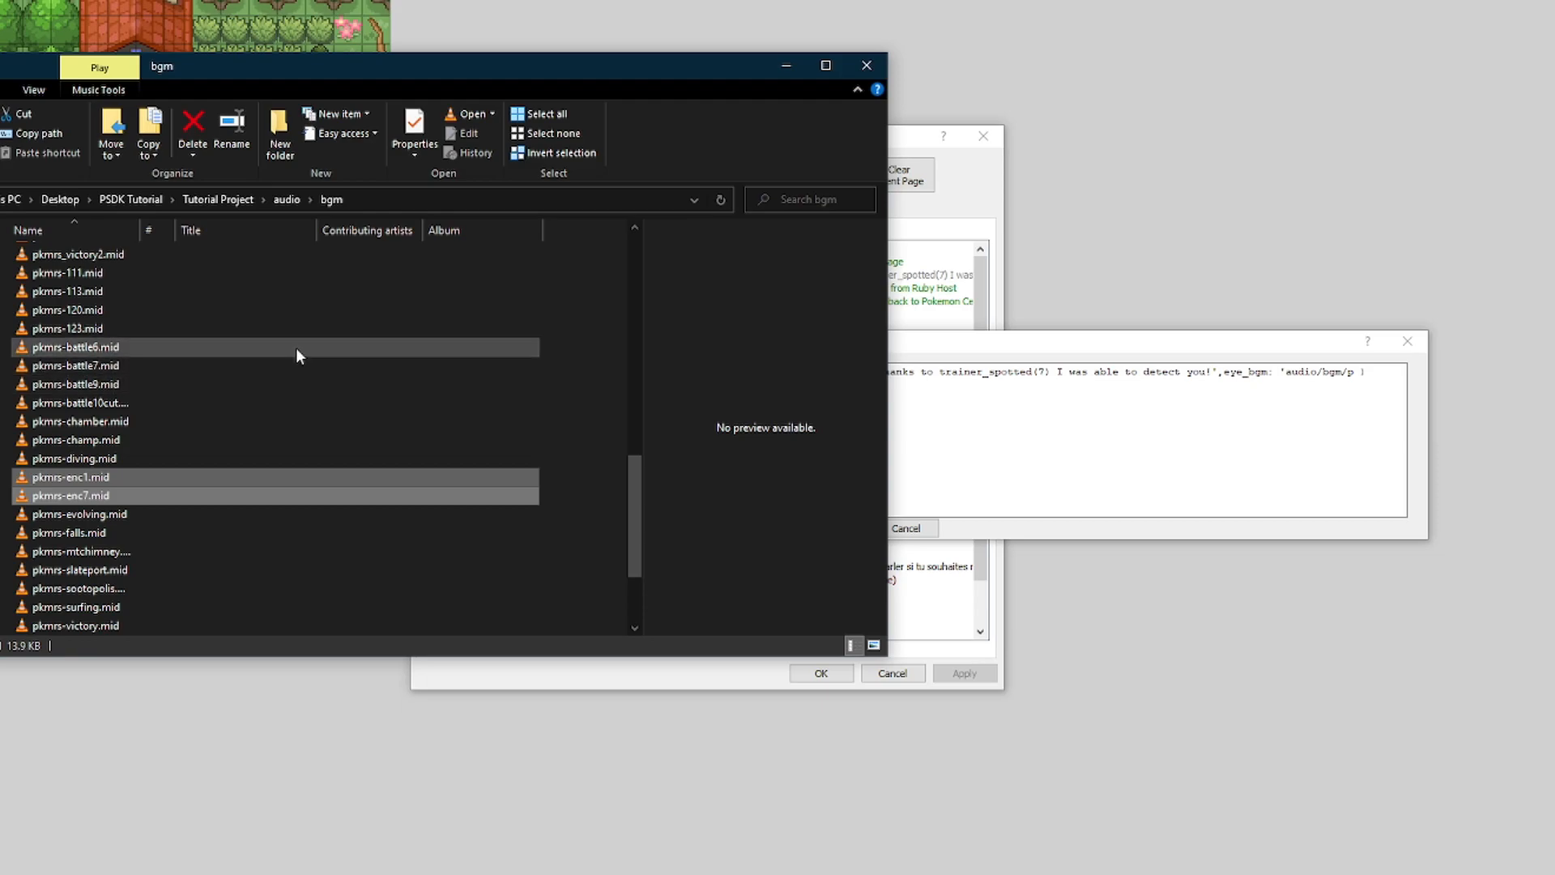
# Step: Switch back to the script, complete the eye_bgm path as 'audio/bgm/pkmrs-enc7', and confirm the script and the event
pyautogui.click(1354, 372)
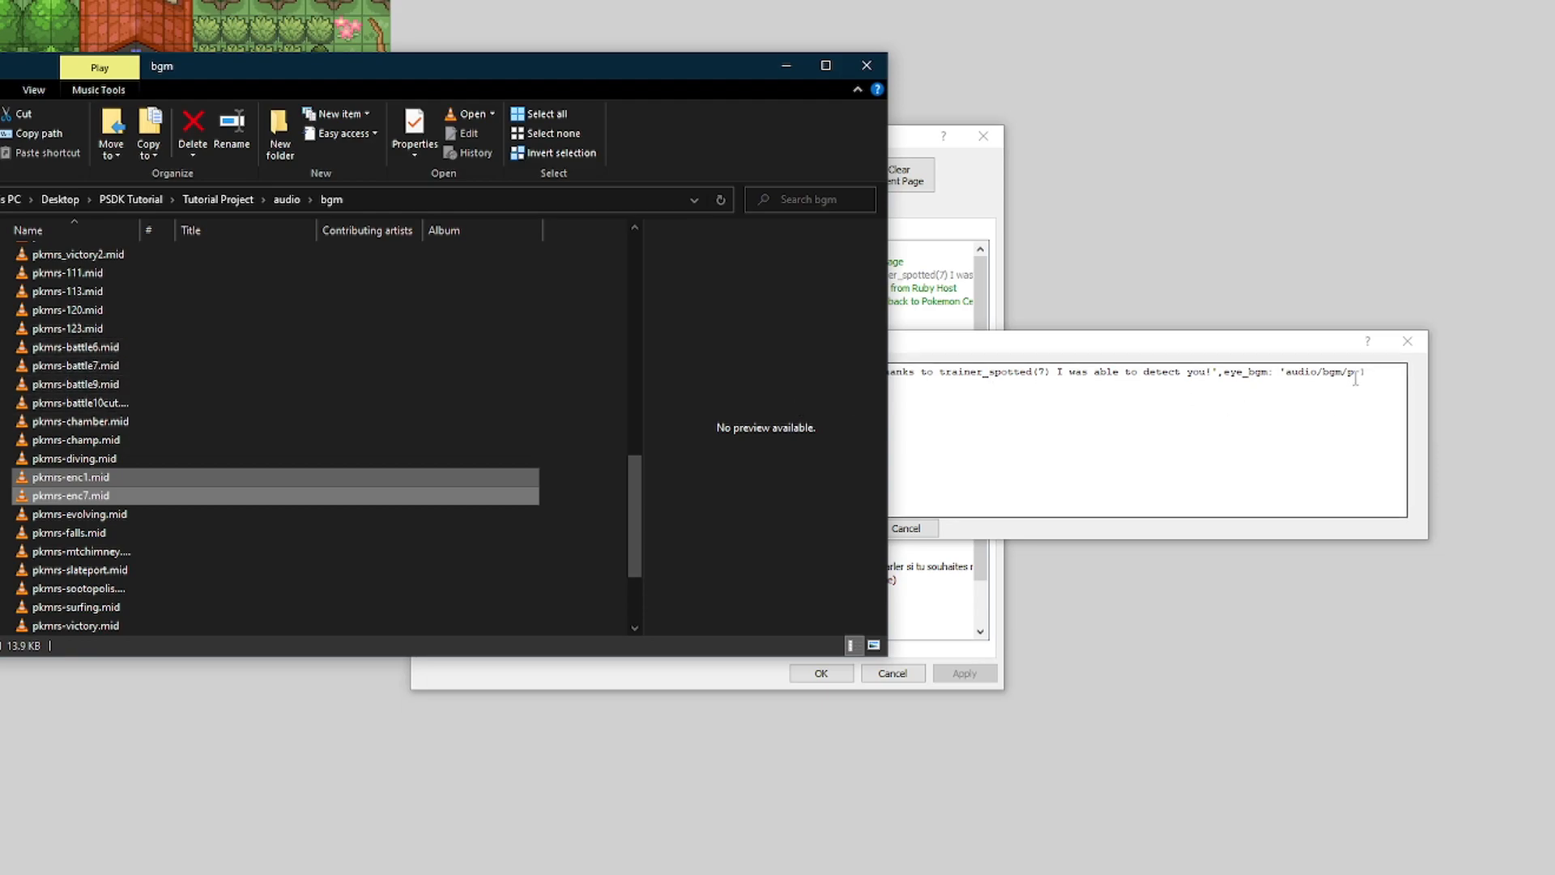
pyautogui.write('kmn-')
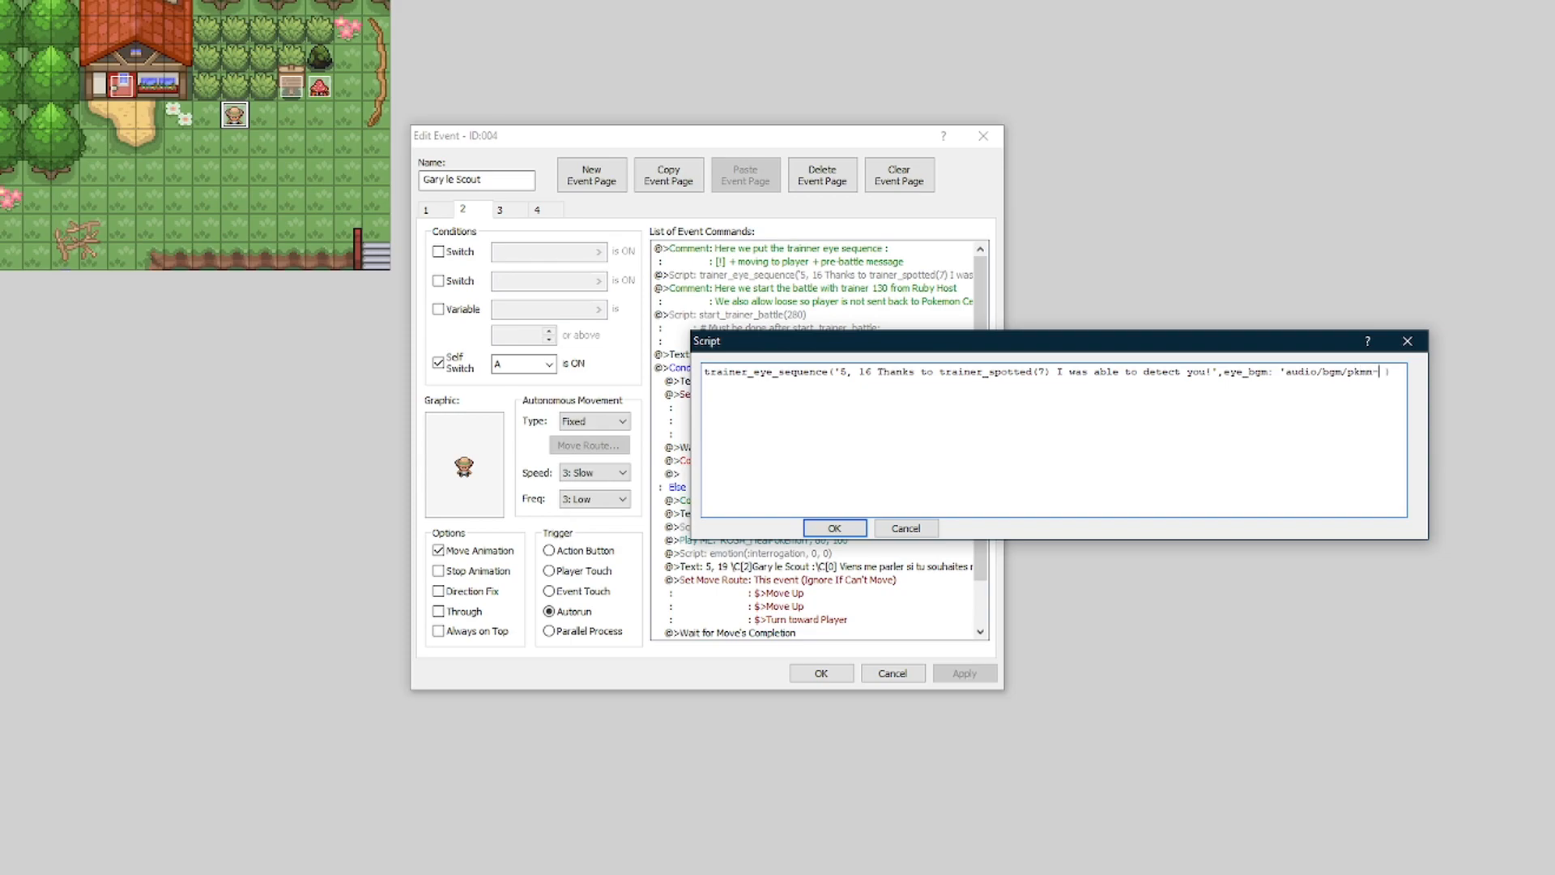
pyautogui.write('enc7')
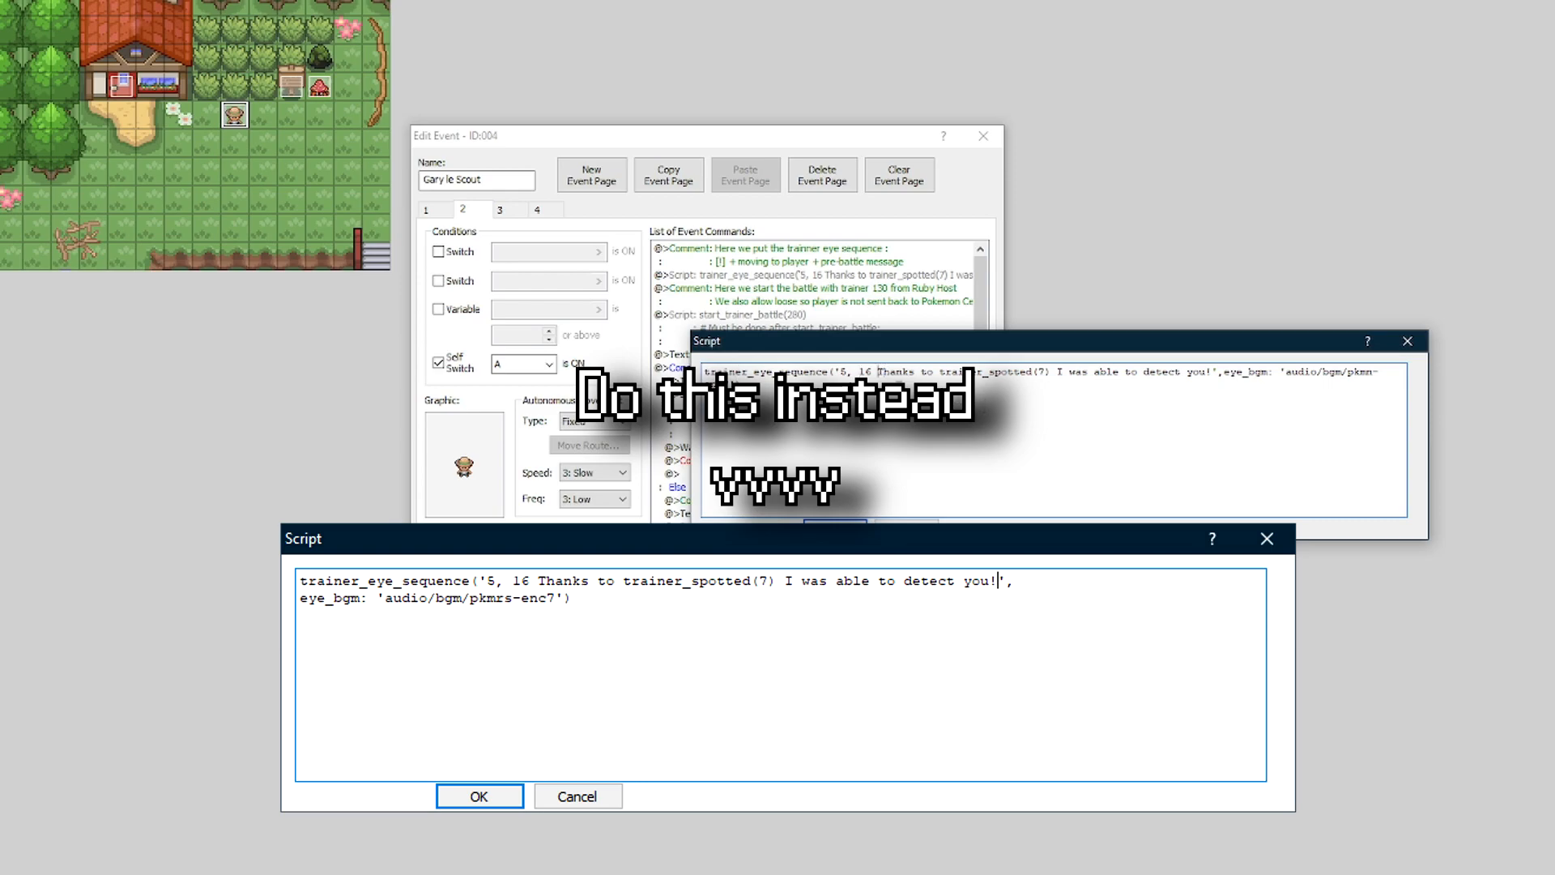
pyautogui.rightClick(1227, 378)
pyautogui.press('Escape')
pyautogui.click(835, 528)
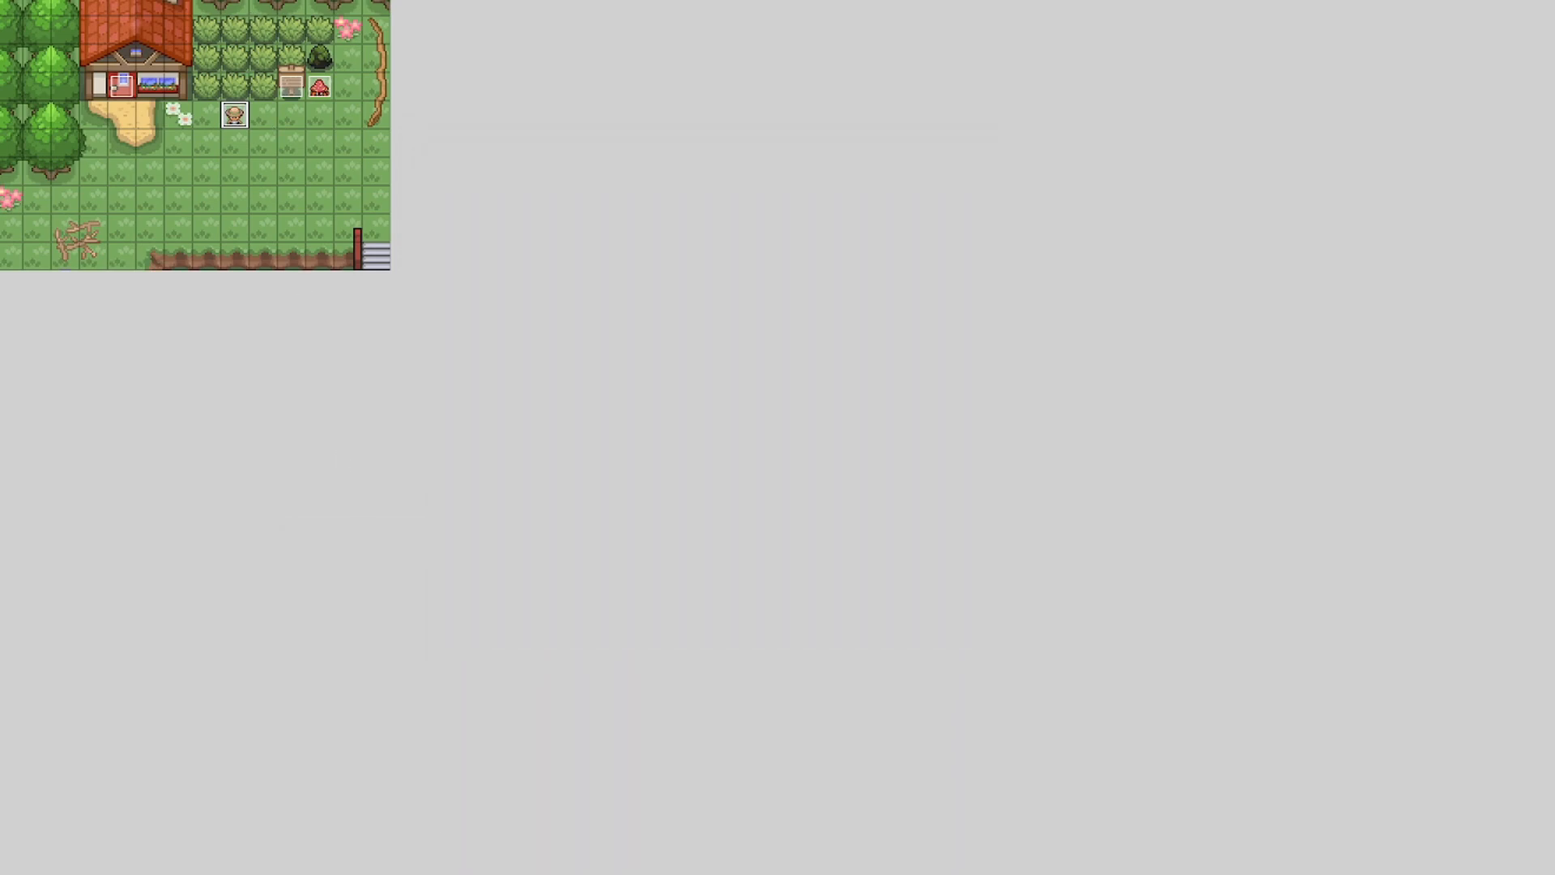
# Step: Launch a playtest, trigger Gary's trainer event outside the house and advance to the battle's action menu
pyautogui.press('F12')
pyautogui.click(635, 451)
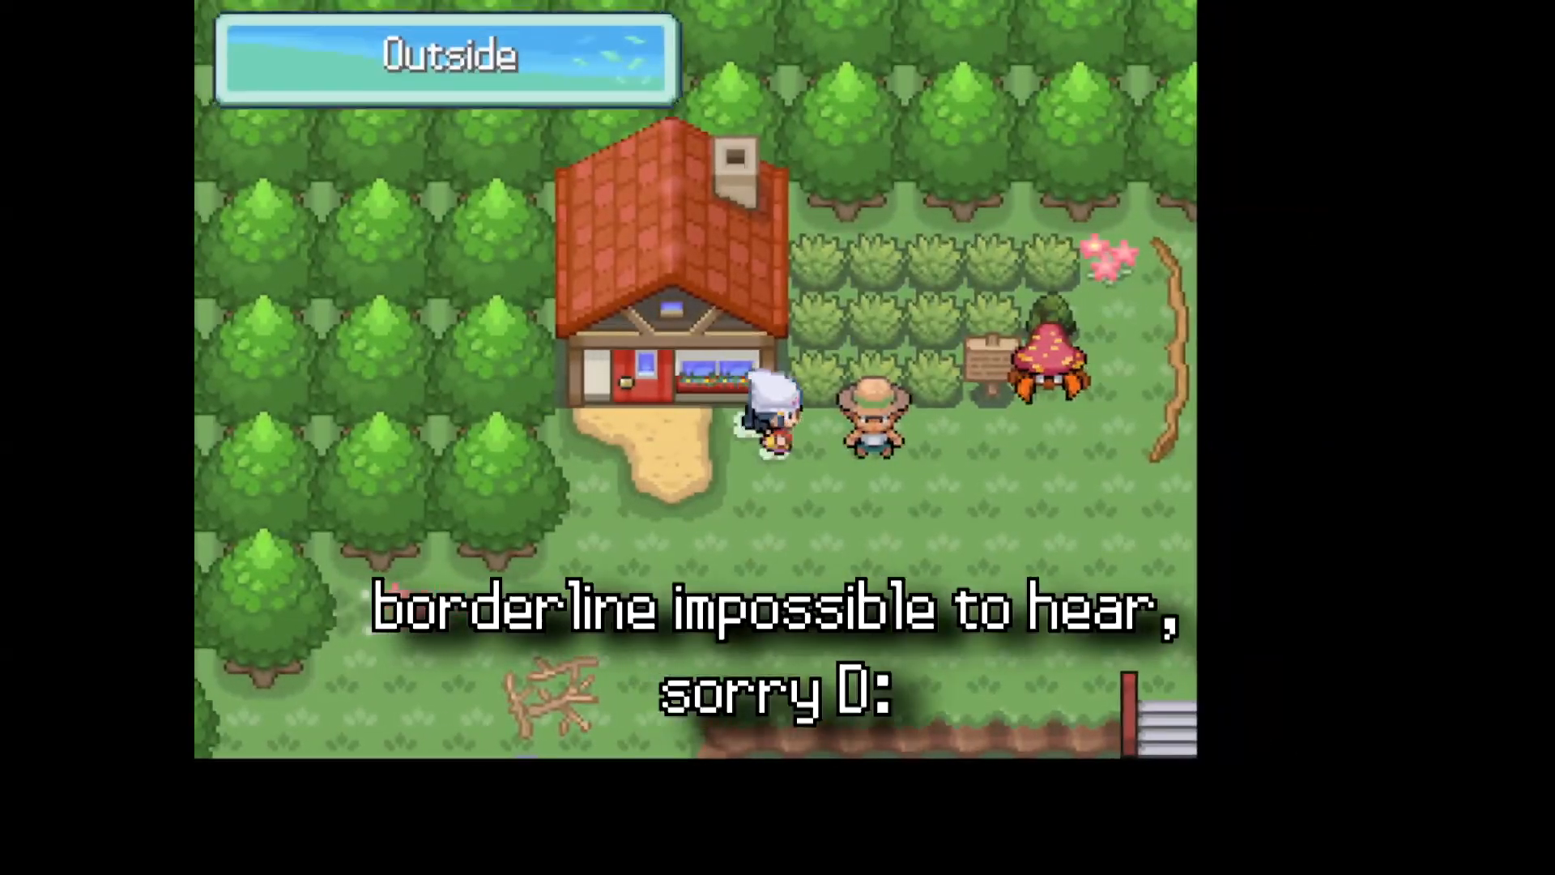
pyautogui.press('Return')
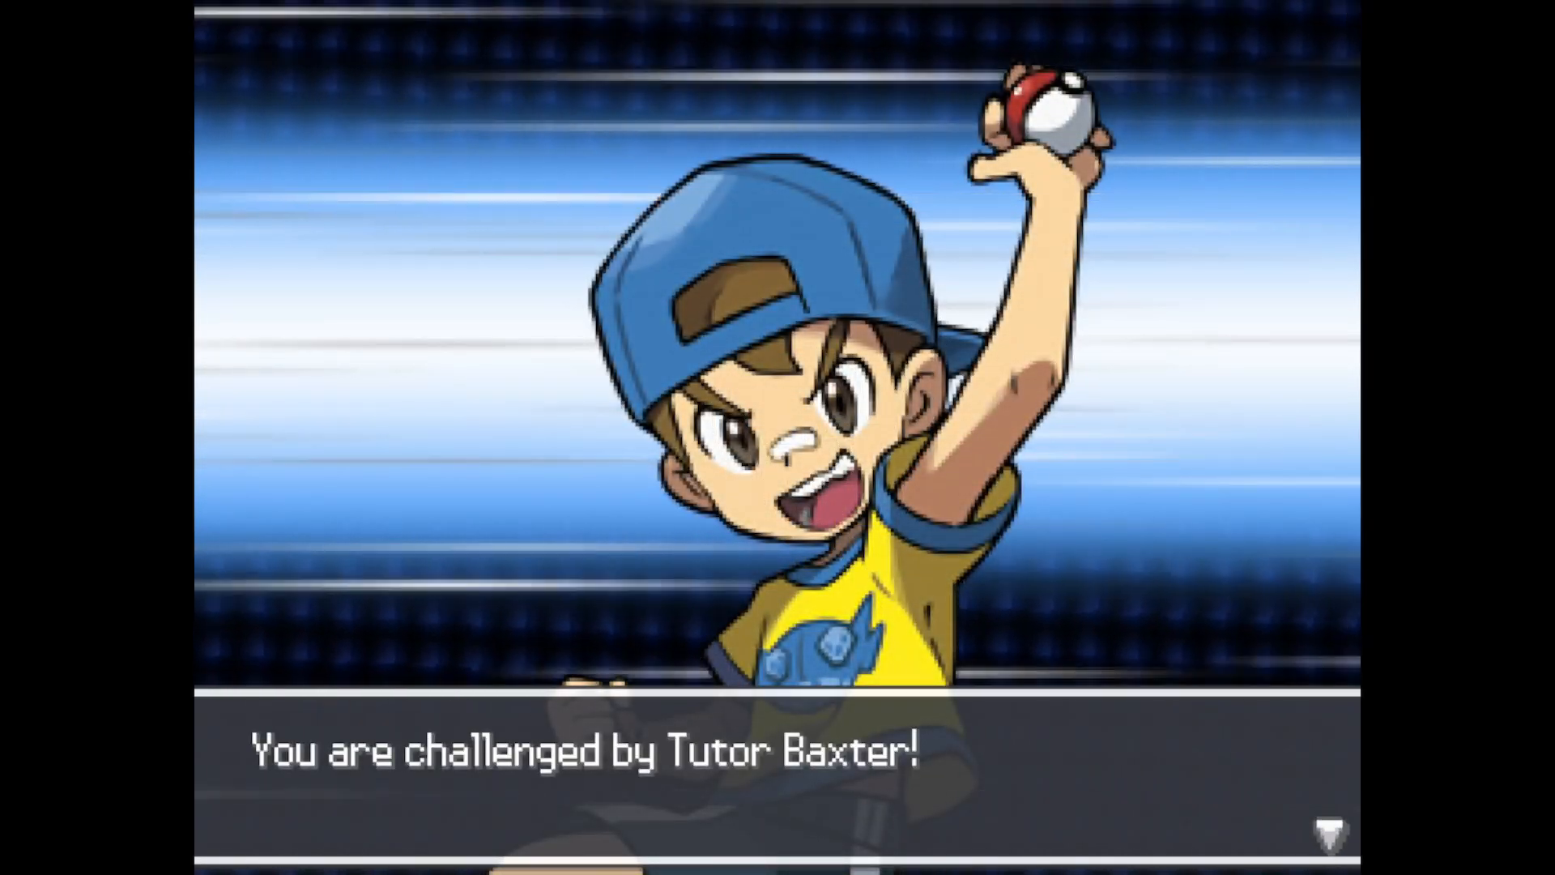
pyautogui.press('x')
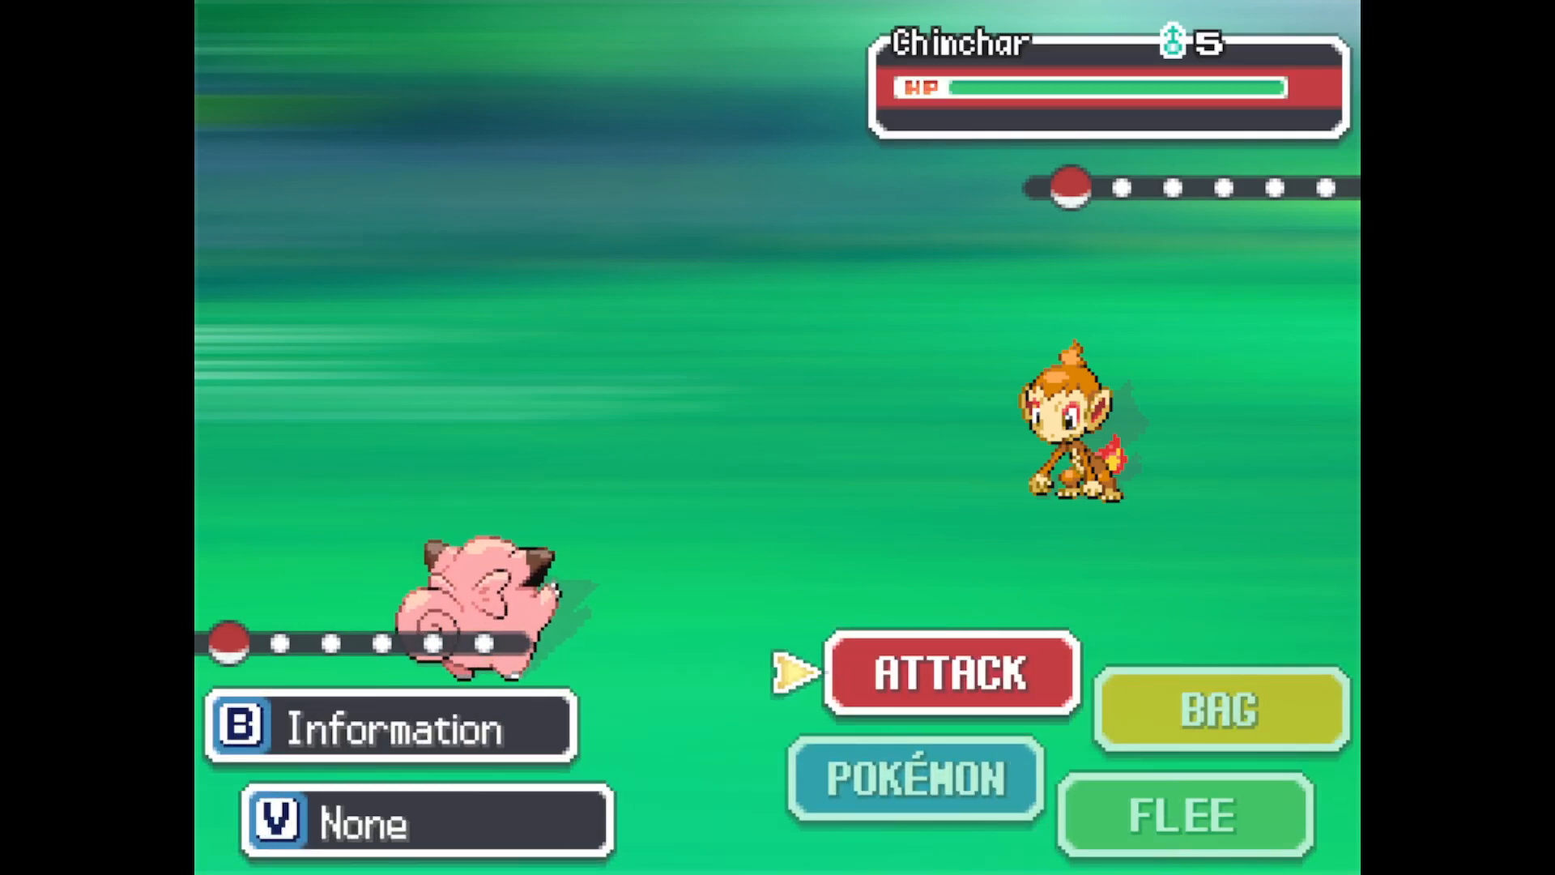
# Step: Attack Chimchar with the first move to win the battle, and advance Gary's post-battle dialogue to its end
pyautogui.press('Return')
pyautogui.press('Down')
pyautogui.press('Up')
pyautogui.press('Return')
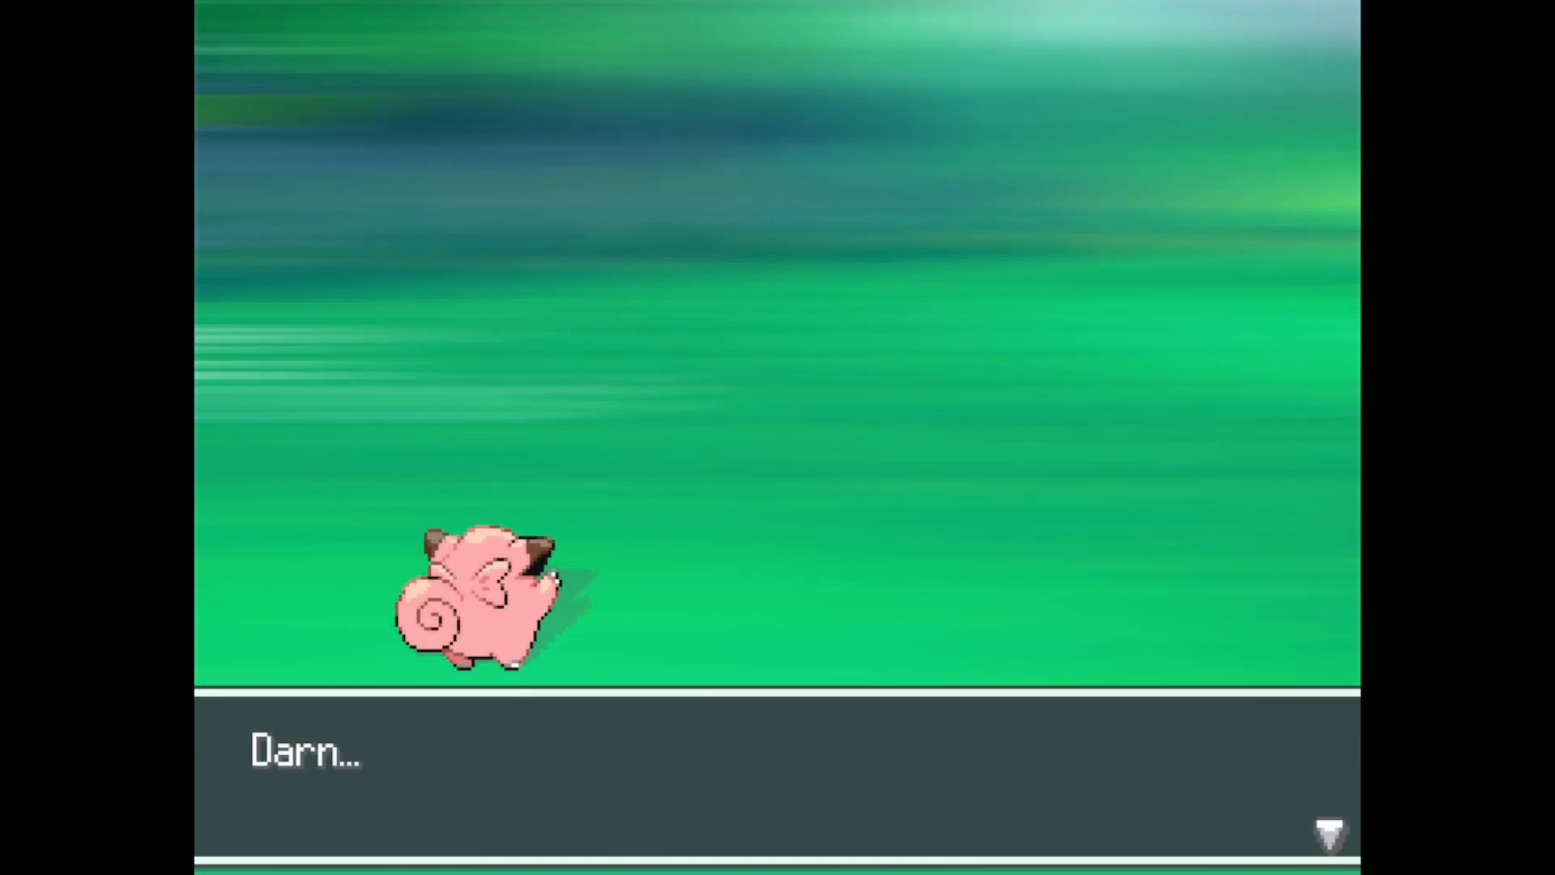
pyautogui.press('Return')
pyautogui.press('Return')
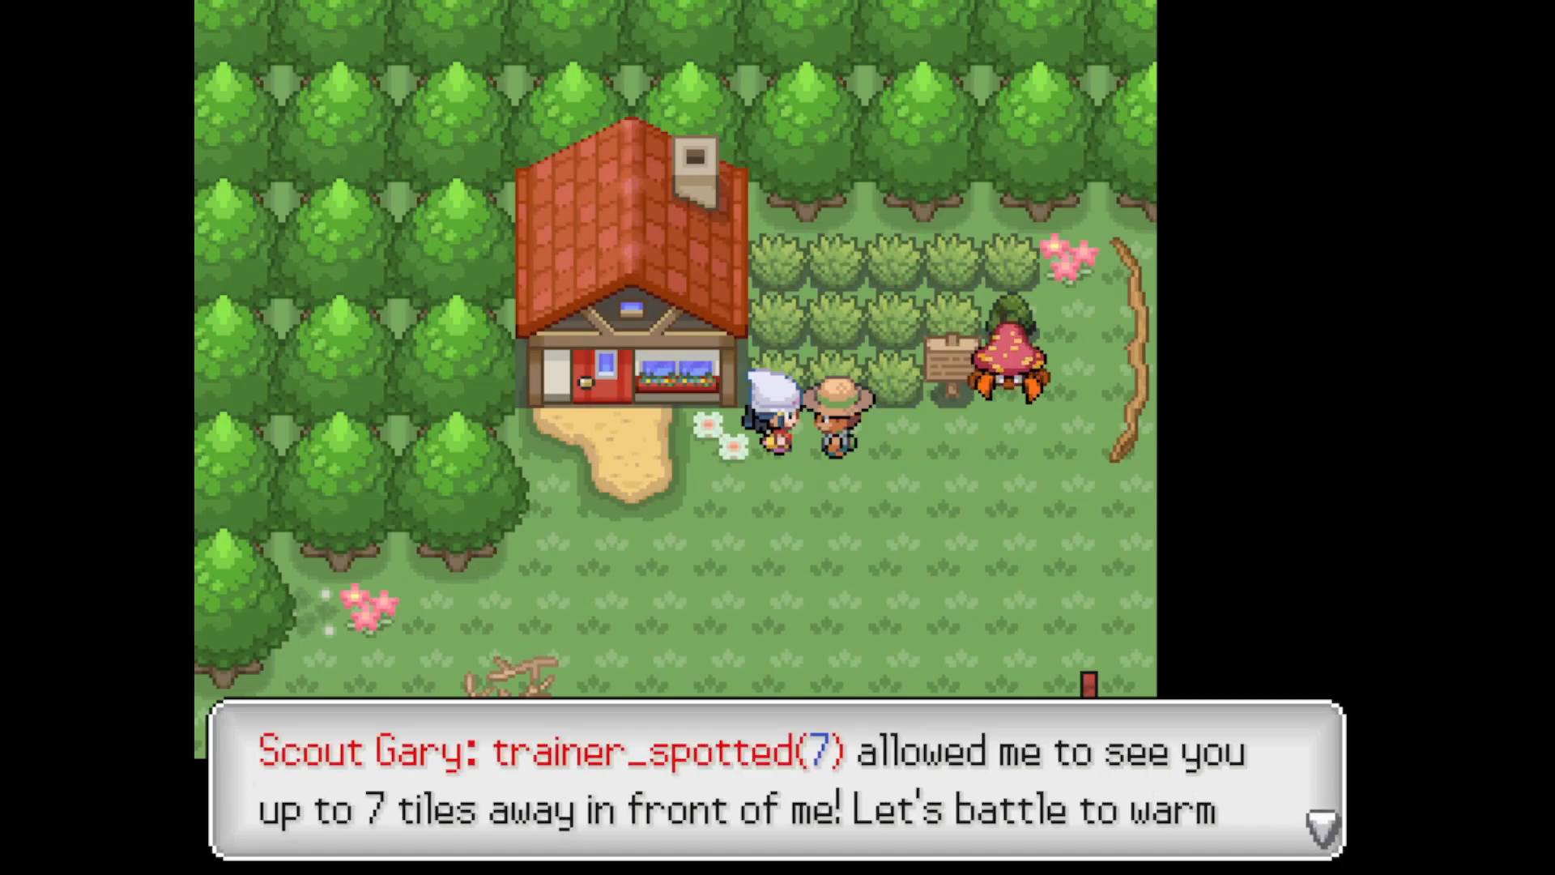
pyautogui.press('Return')
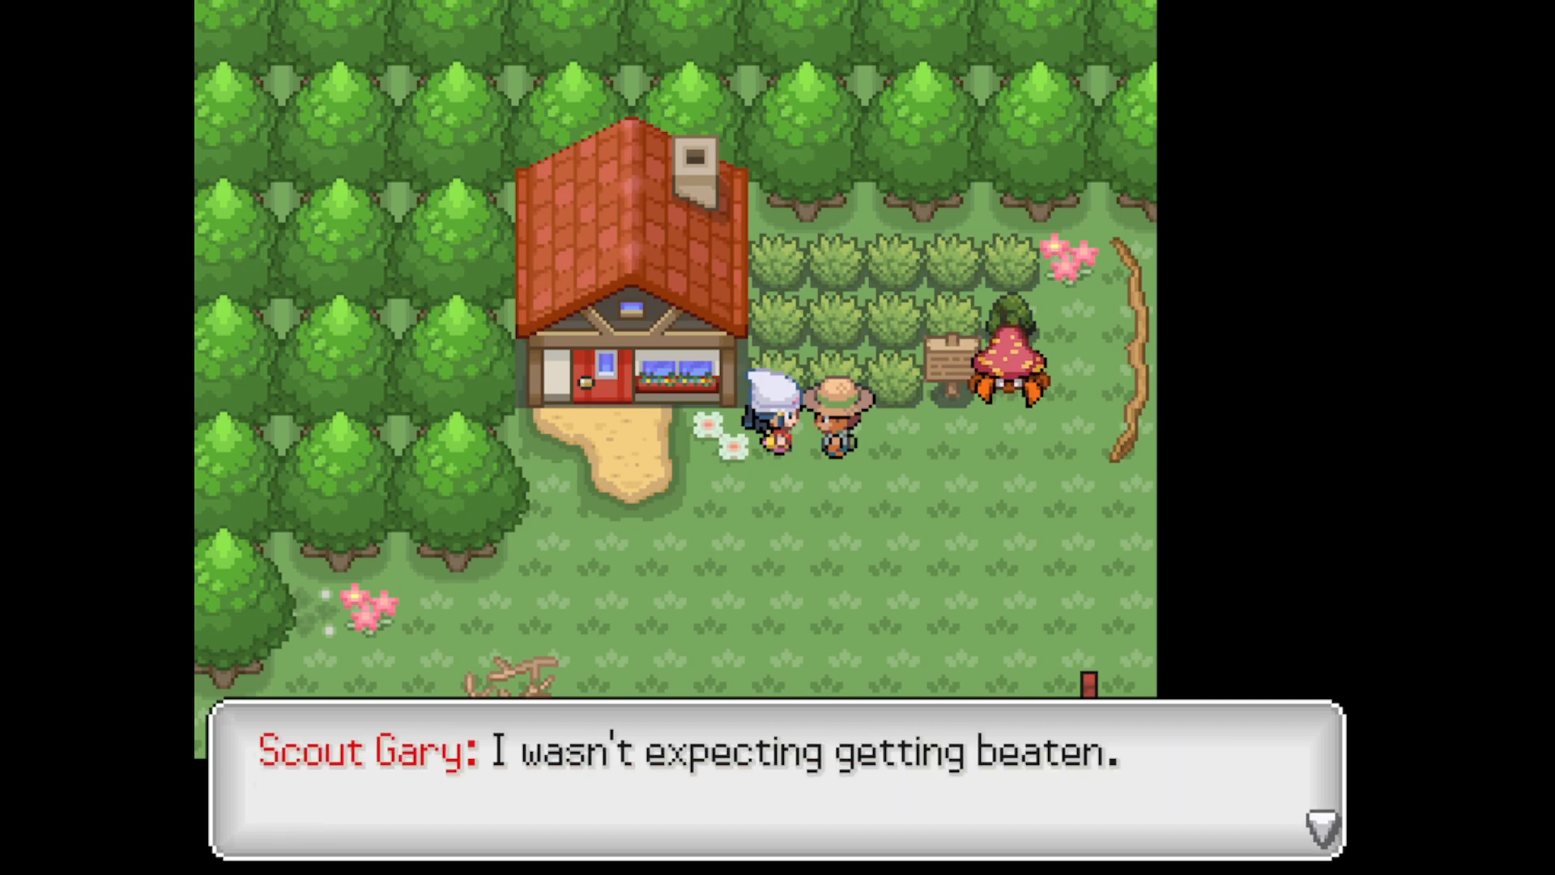
pyautogui.press('Return')
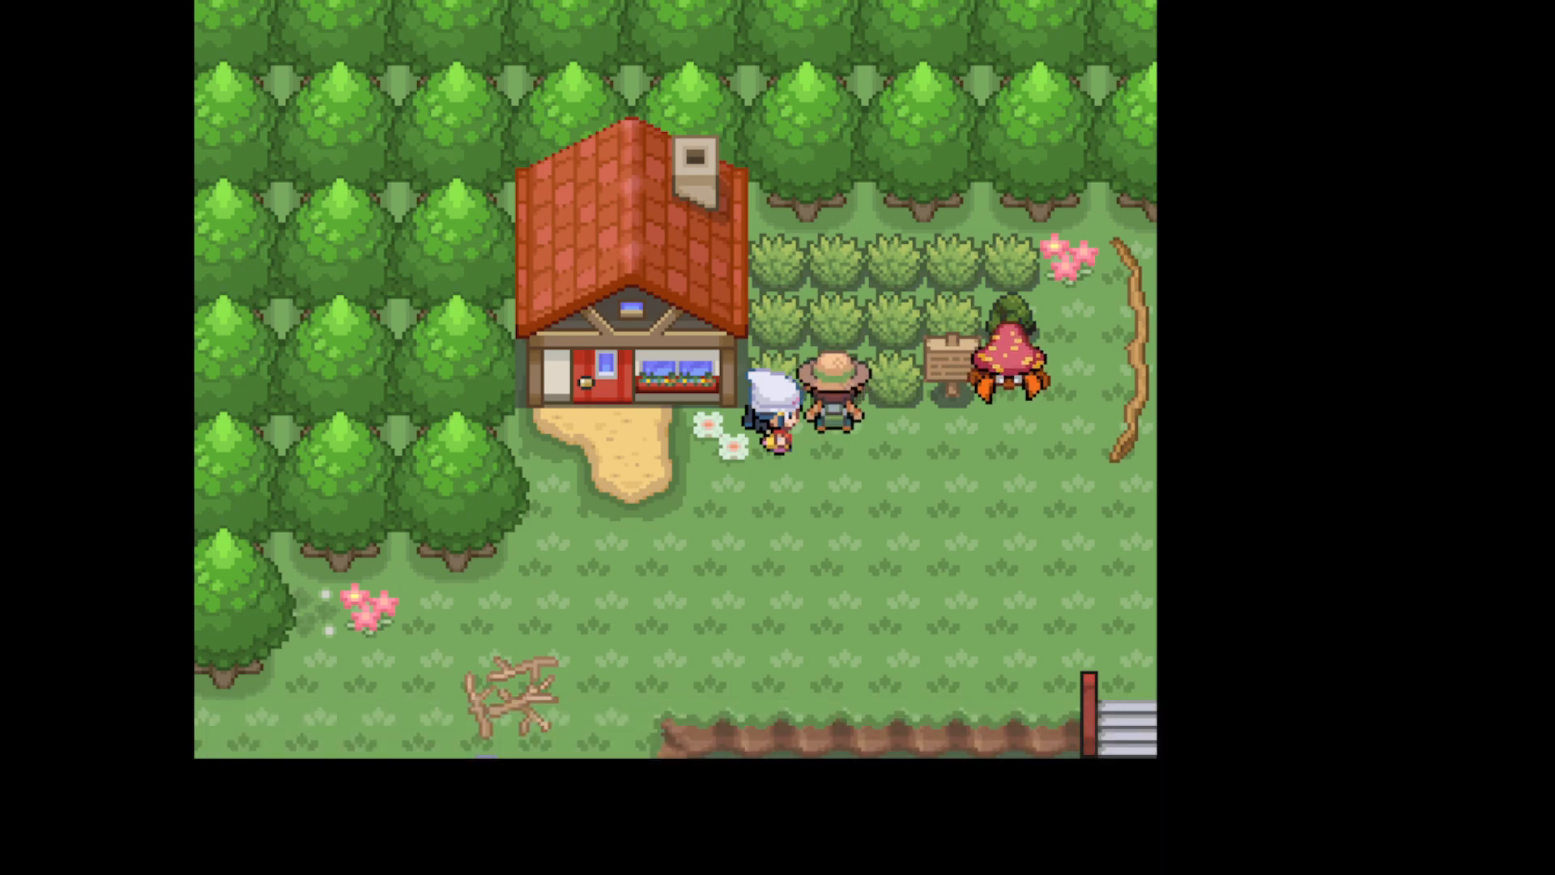